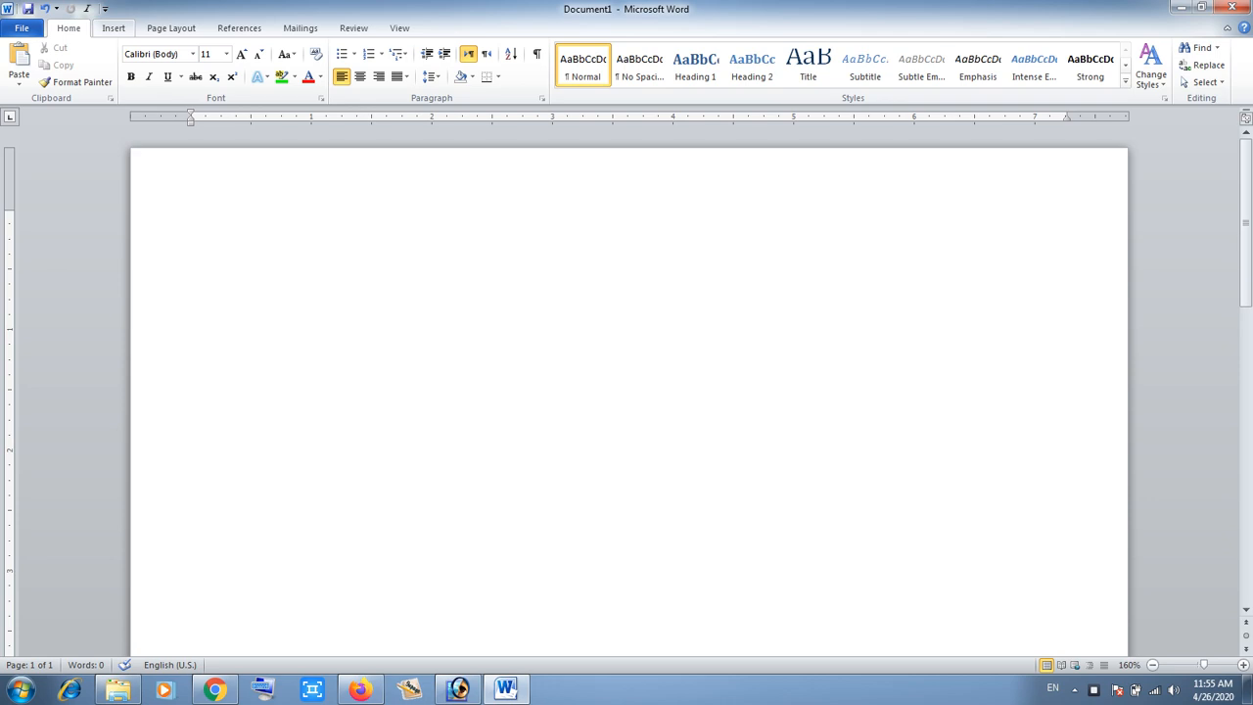
- Insert the Austin built-in cover page into the document
left_click(114, 29)
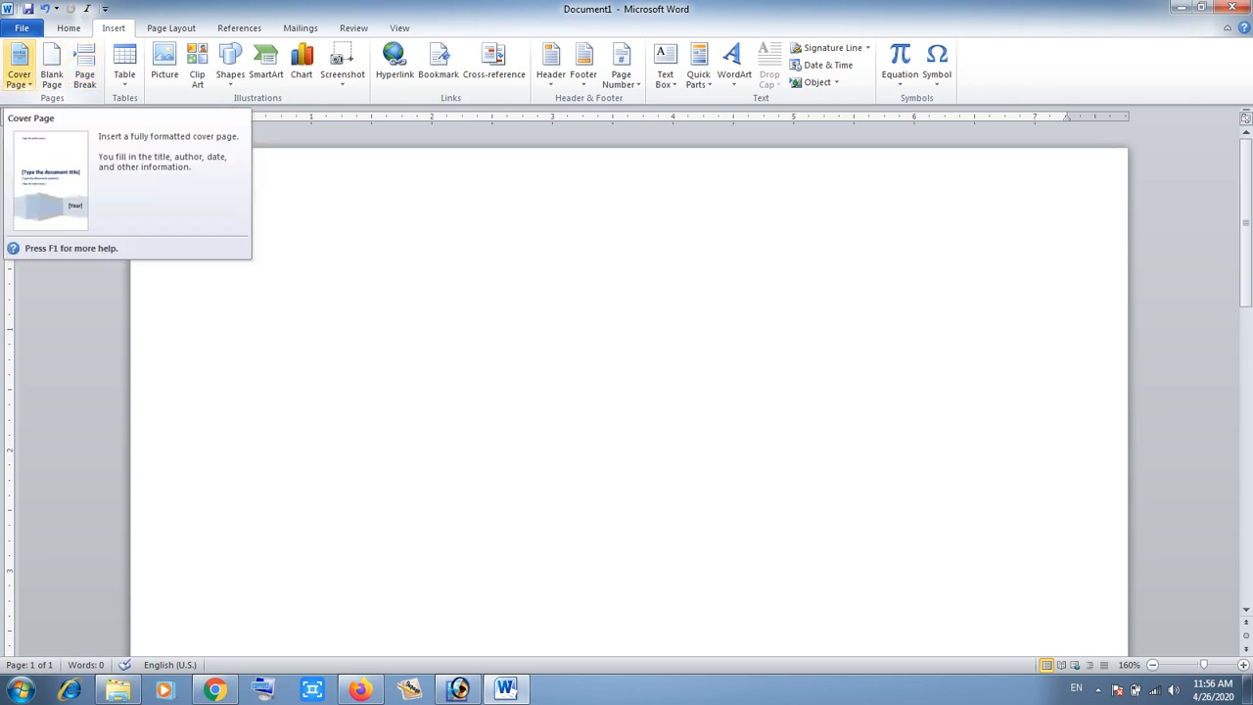
left_click(19, 66)
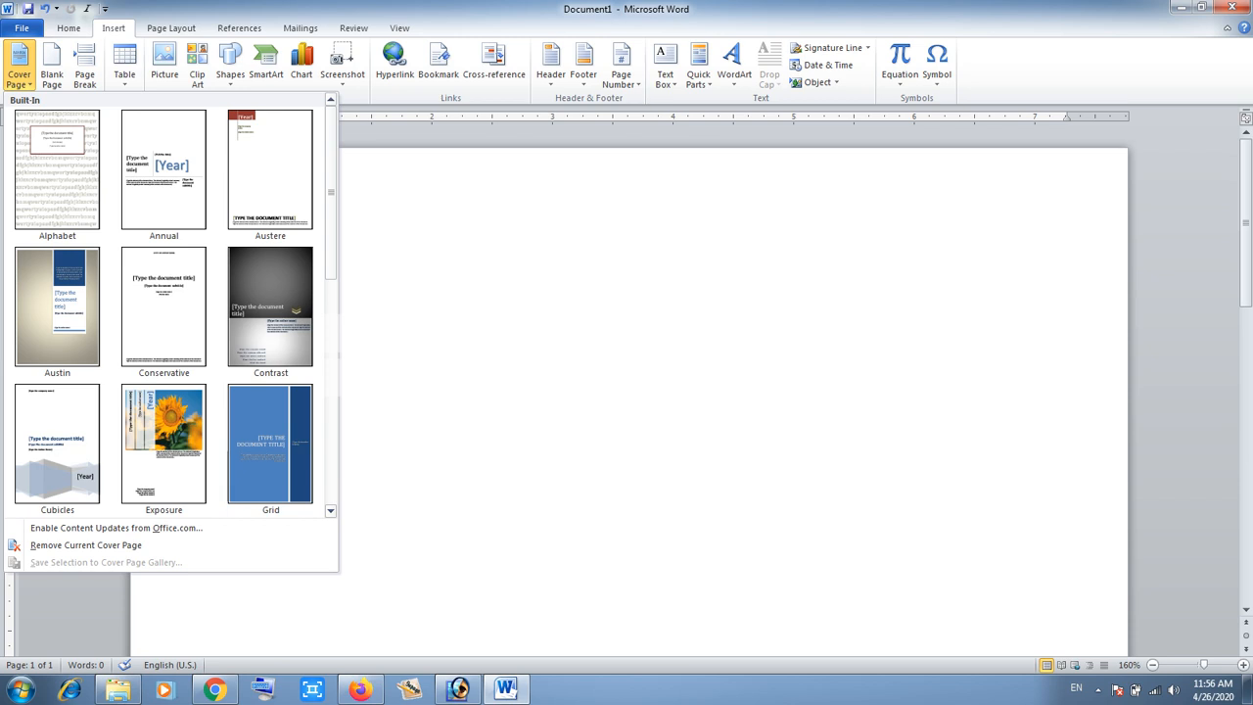
scroll(172, 306, "down", 1)
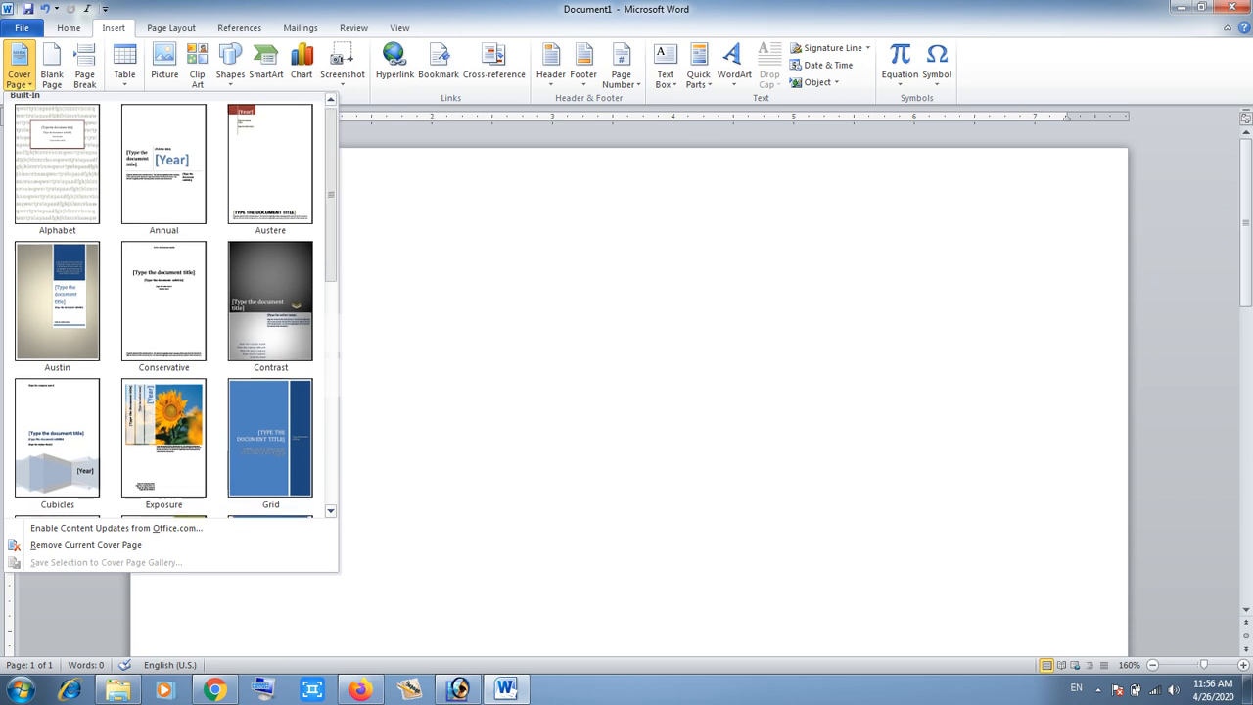
scroll(171, 305, "down", 1)
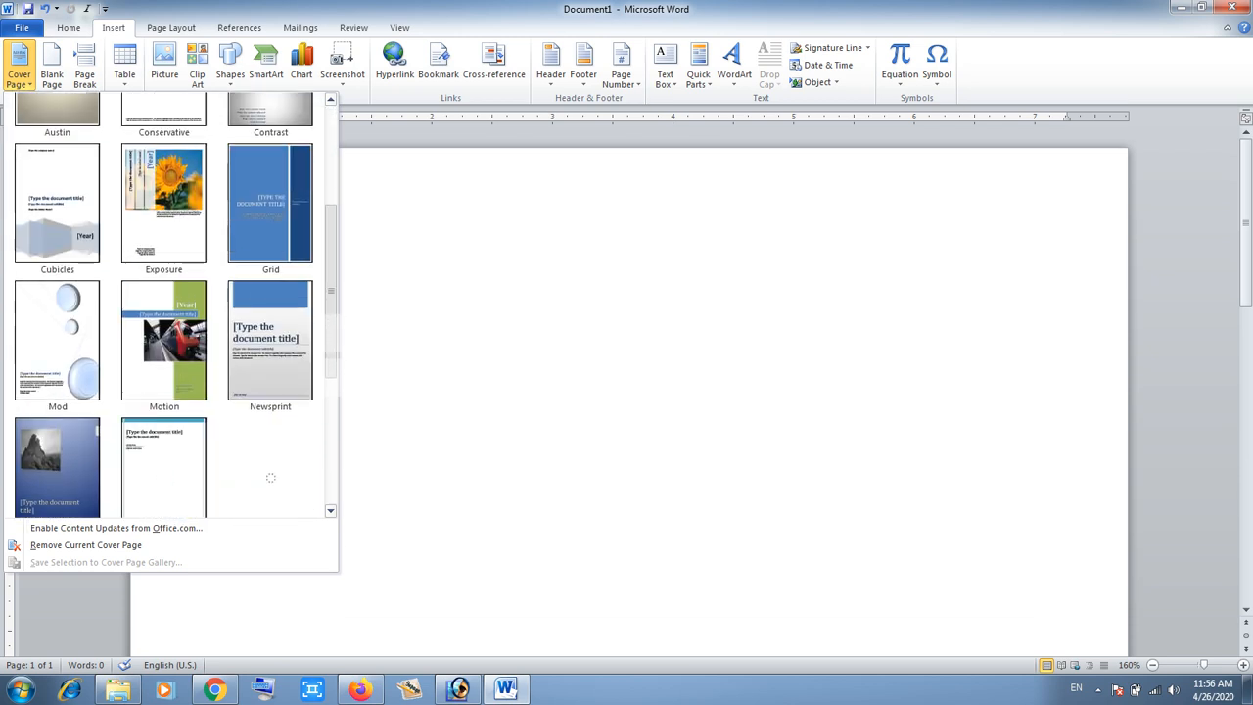
scroll(172, 306, "up", 3)
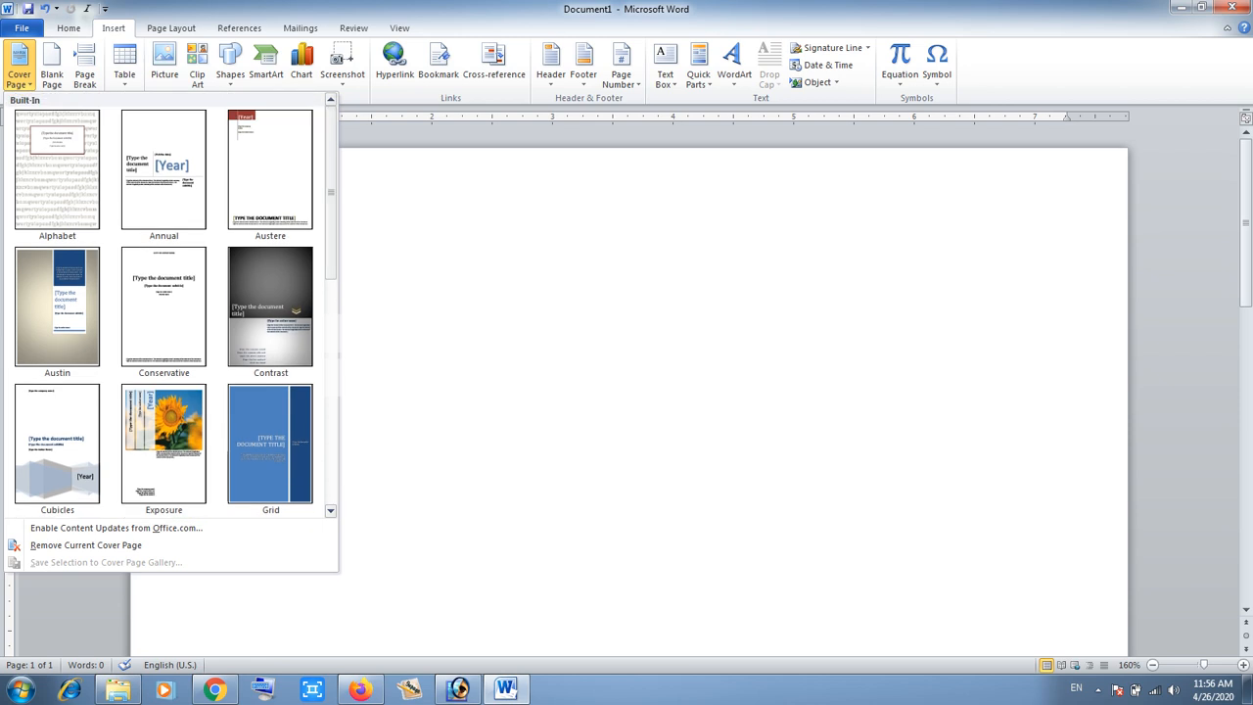
scroll(172, 305, "down", 3)
scroll(171, 306, "down", 1)
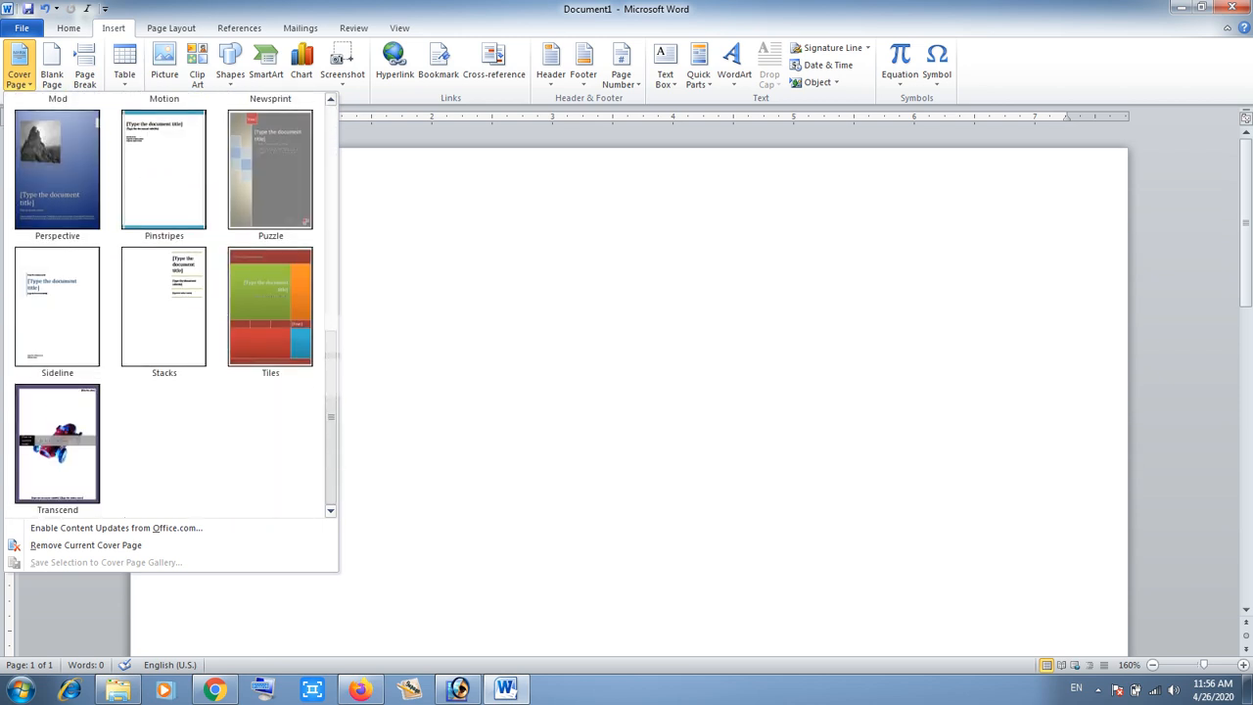
scroll(171, 305, "up", 5)
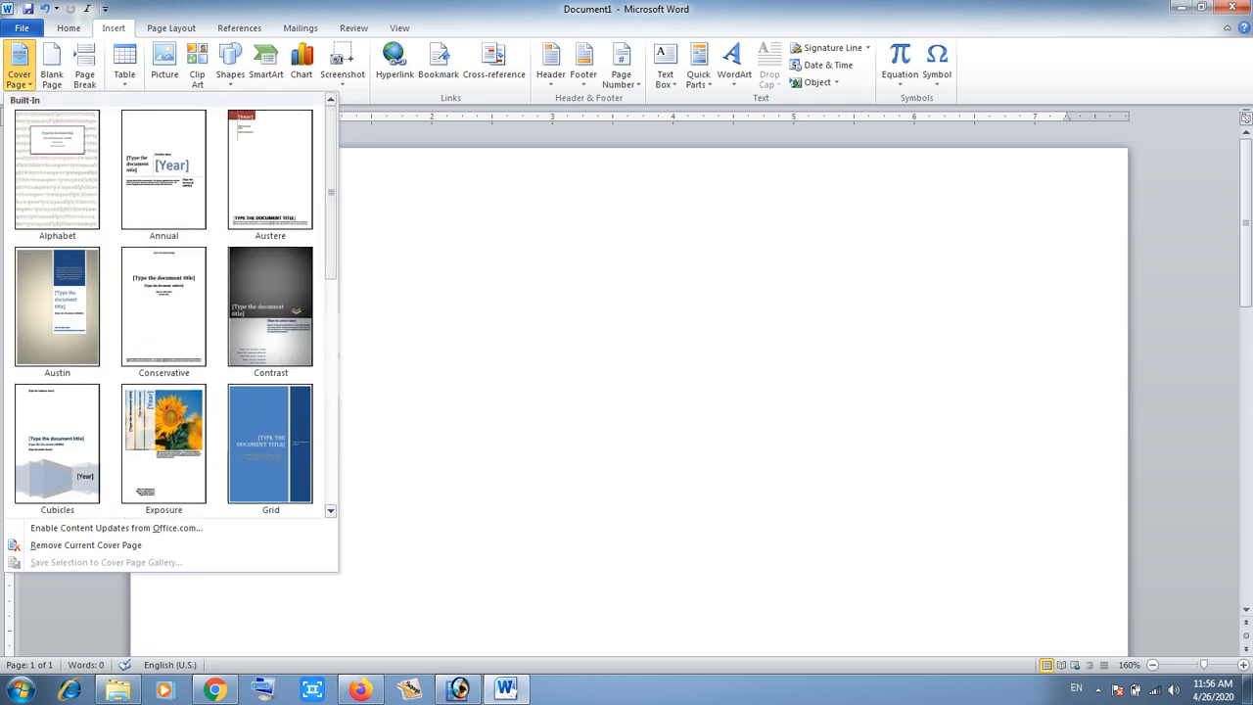
scroll(172, 306, "down", 1)
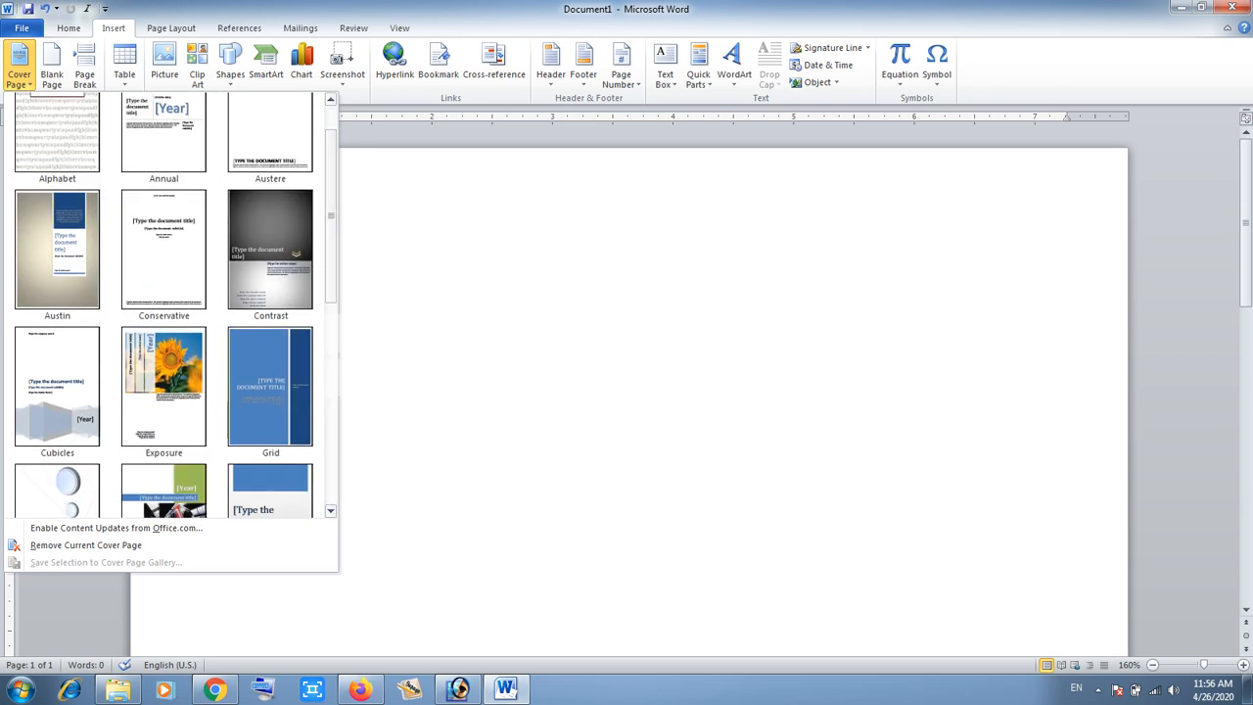
left_click(57, 250)
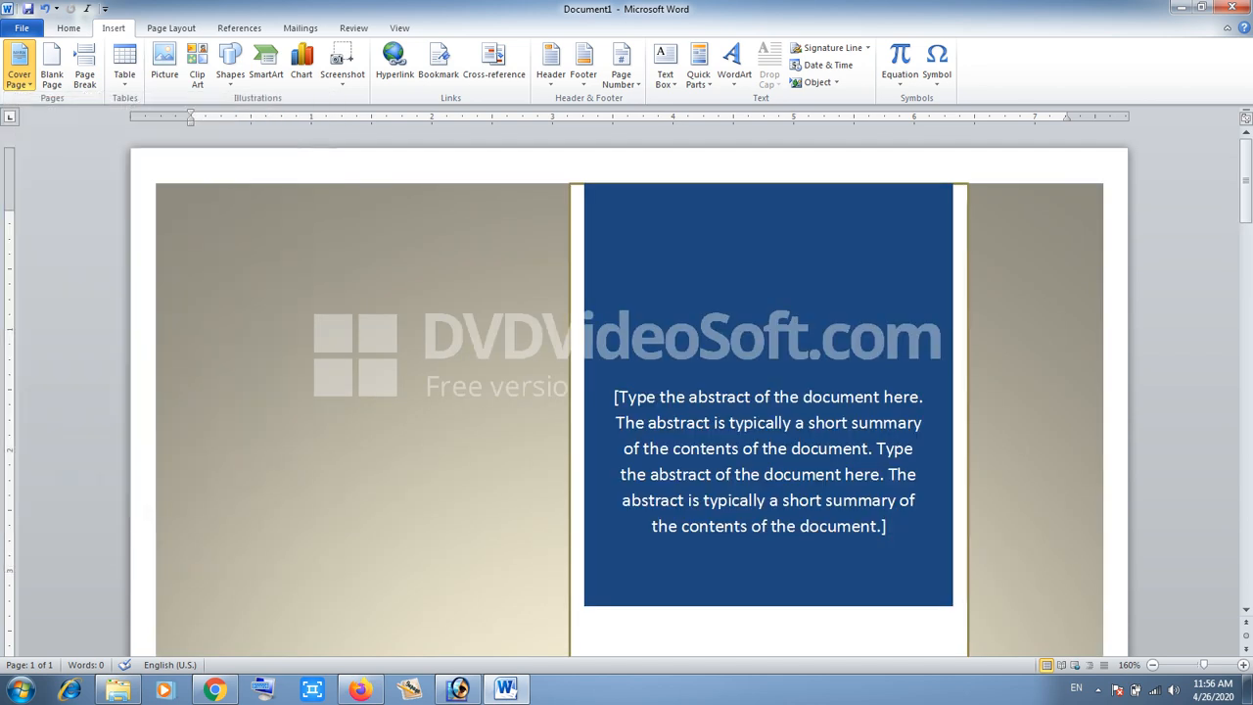
- Replace the cover page's title placeholder with "Computer Notes Book"
left_click_drag(1245, 181, 1245, 252)
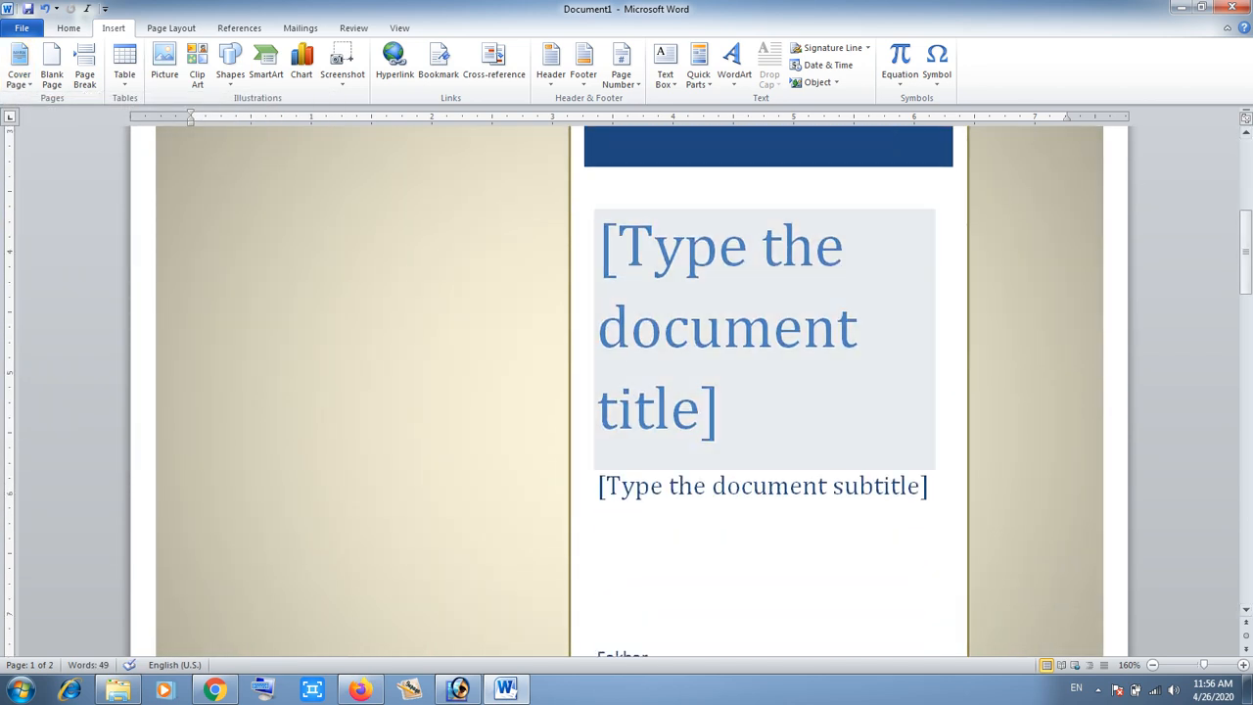
left_click_drag(1245, 252, 1245, 372)
left_click(196, 466)
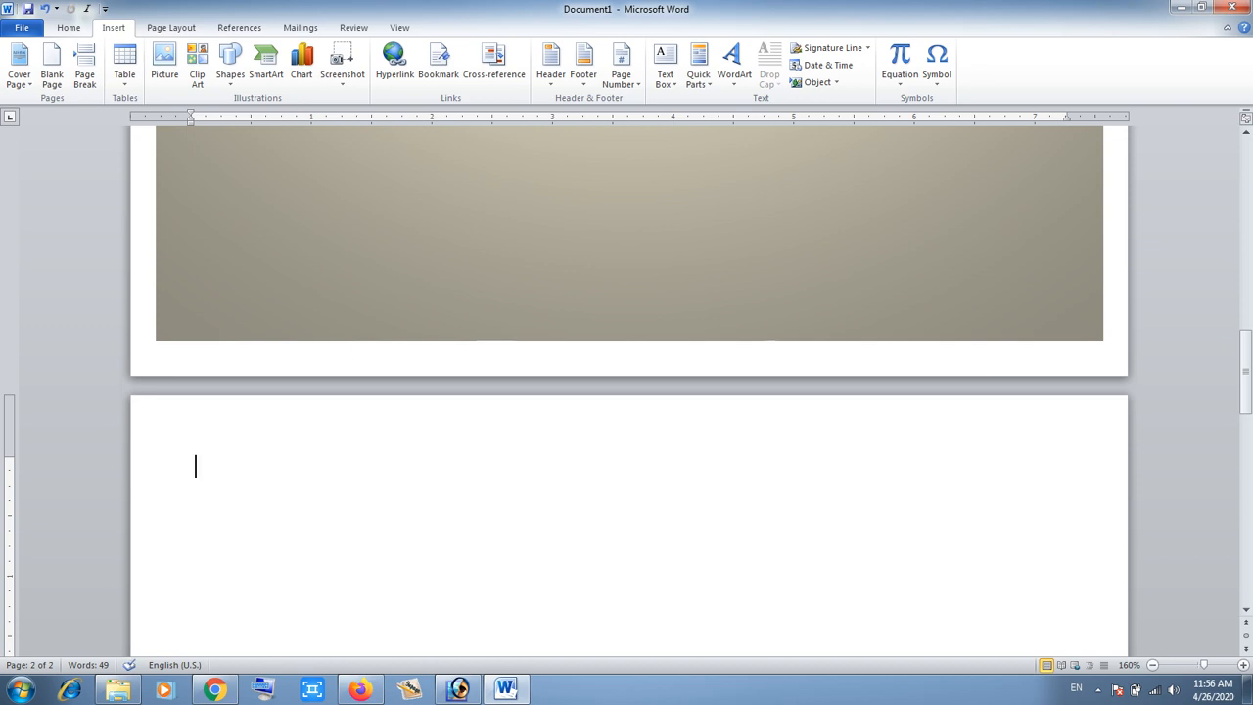
left_click_drag(1245, 373, 1245, 252)
left_click(741, 356)
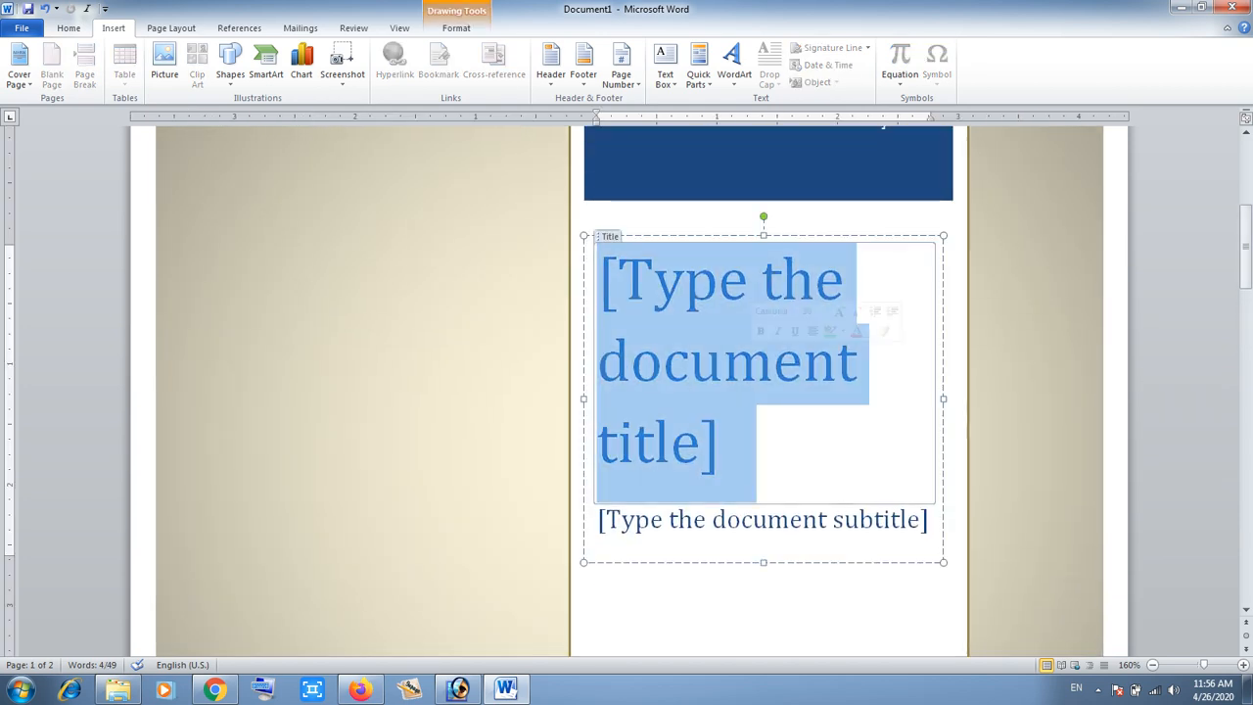
type("com")
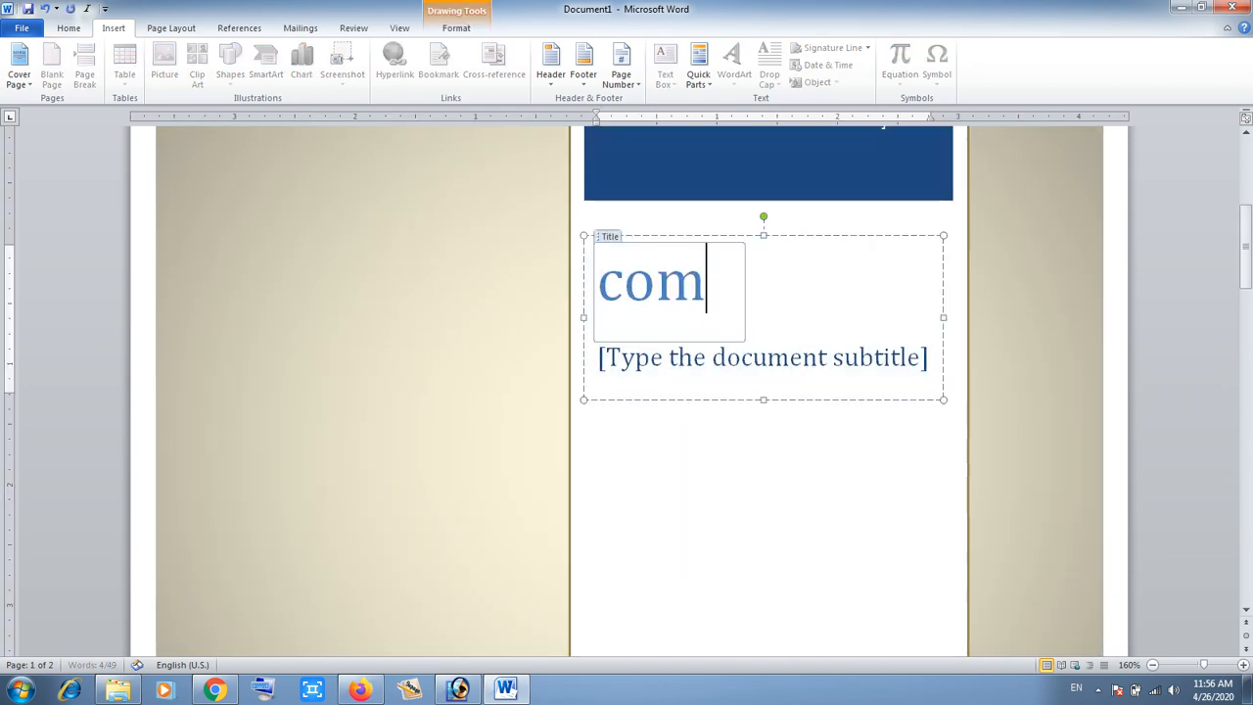
type("puter ")
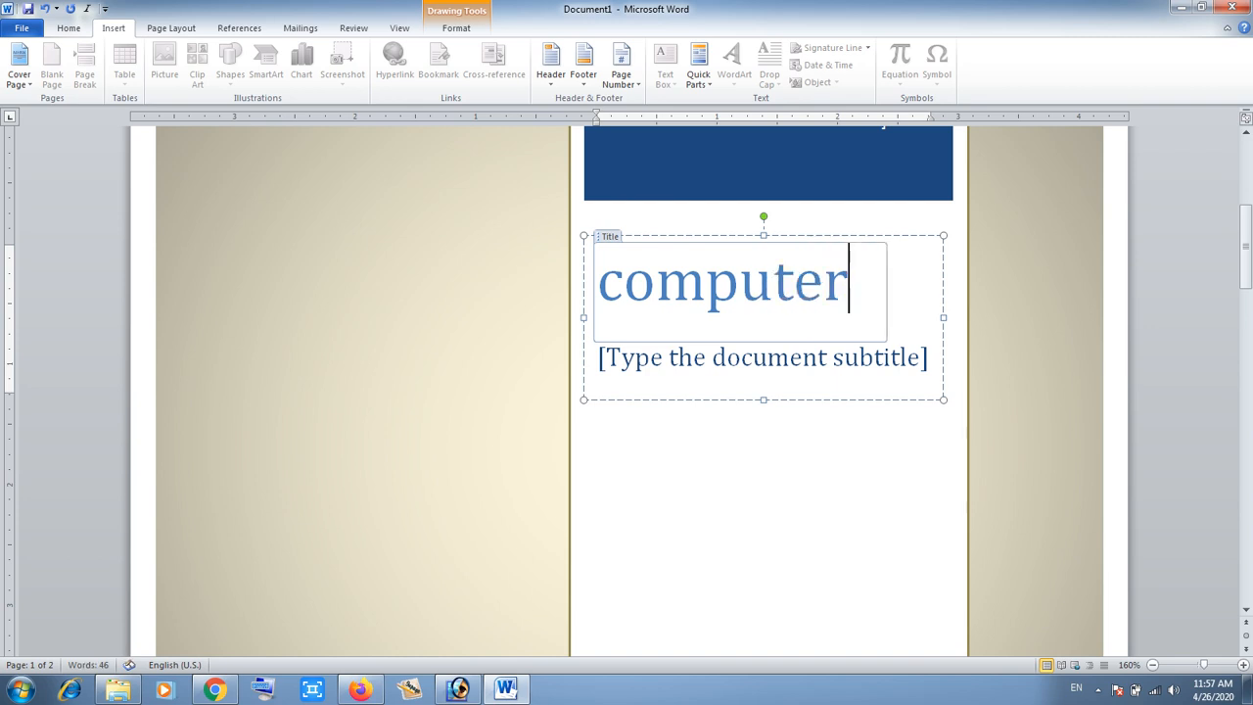
type("Not")
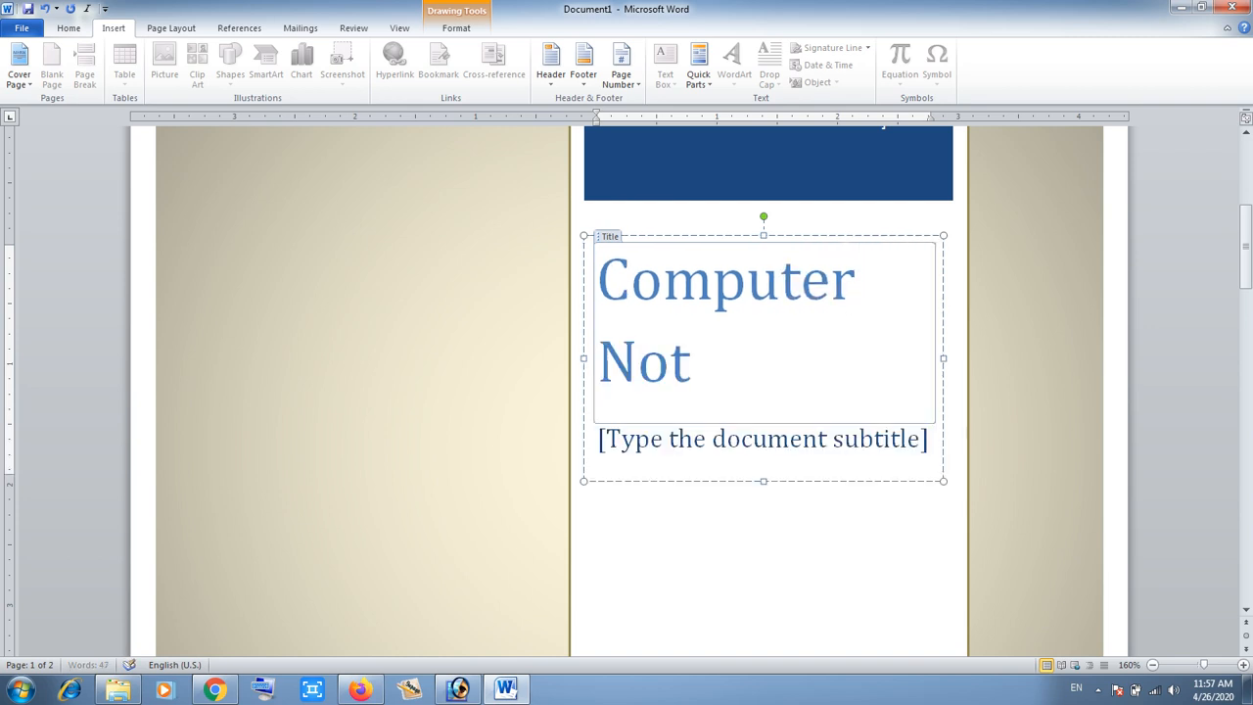
type("es Book")
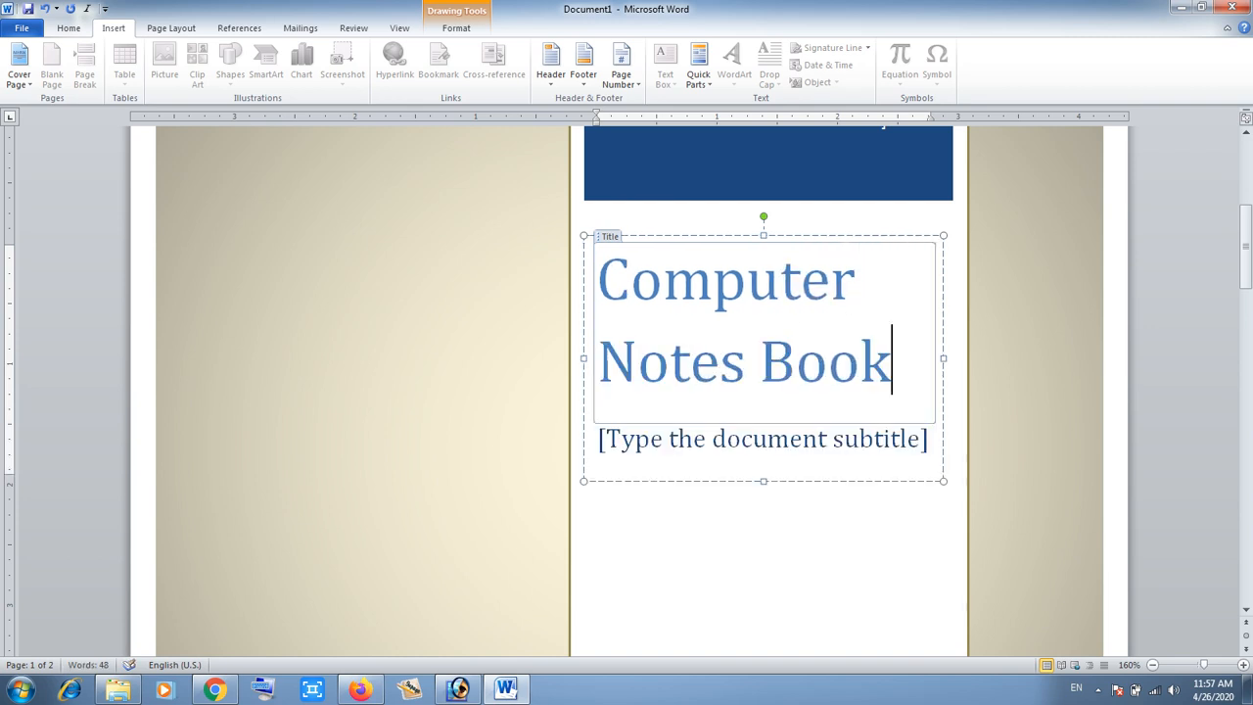
- Enter "In Urdu Language" as the cover page's subtitle
left_click(763, 441)
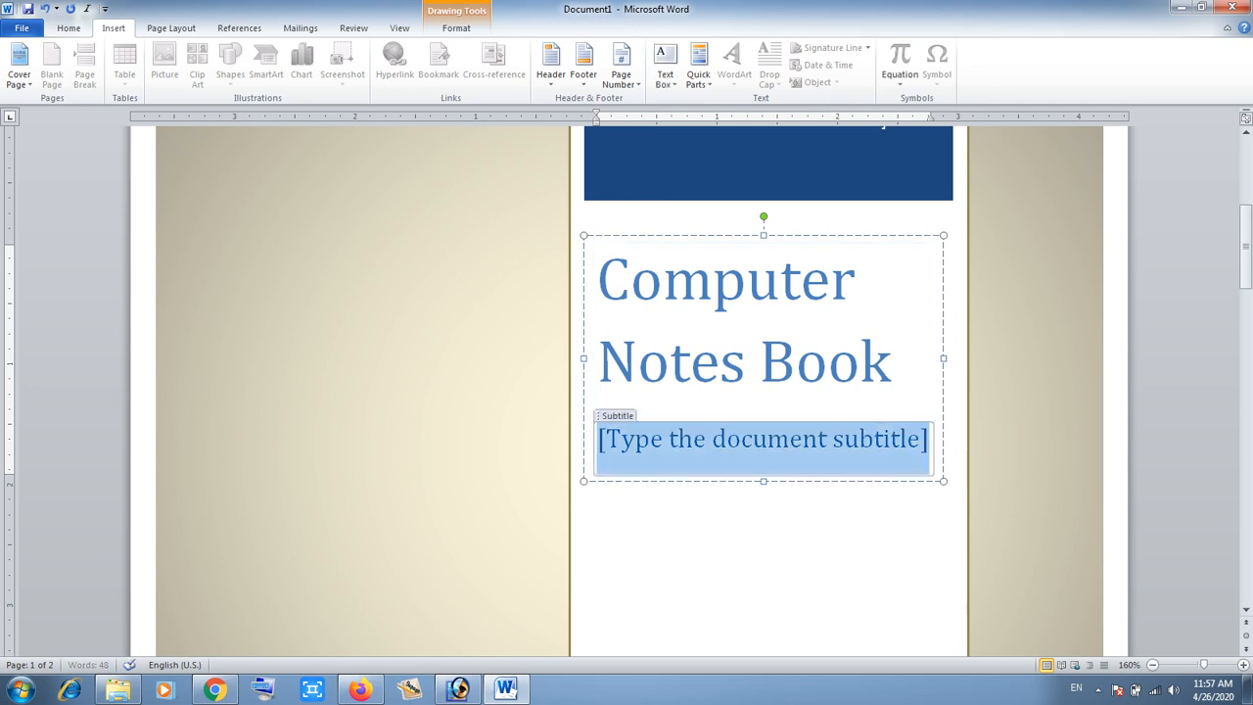
type("In")
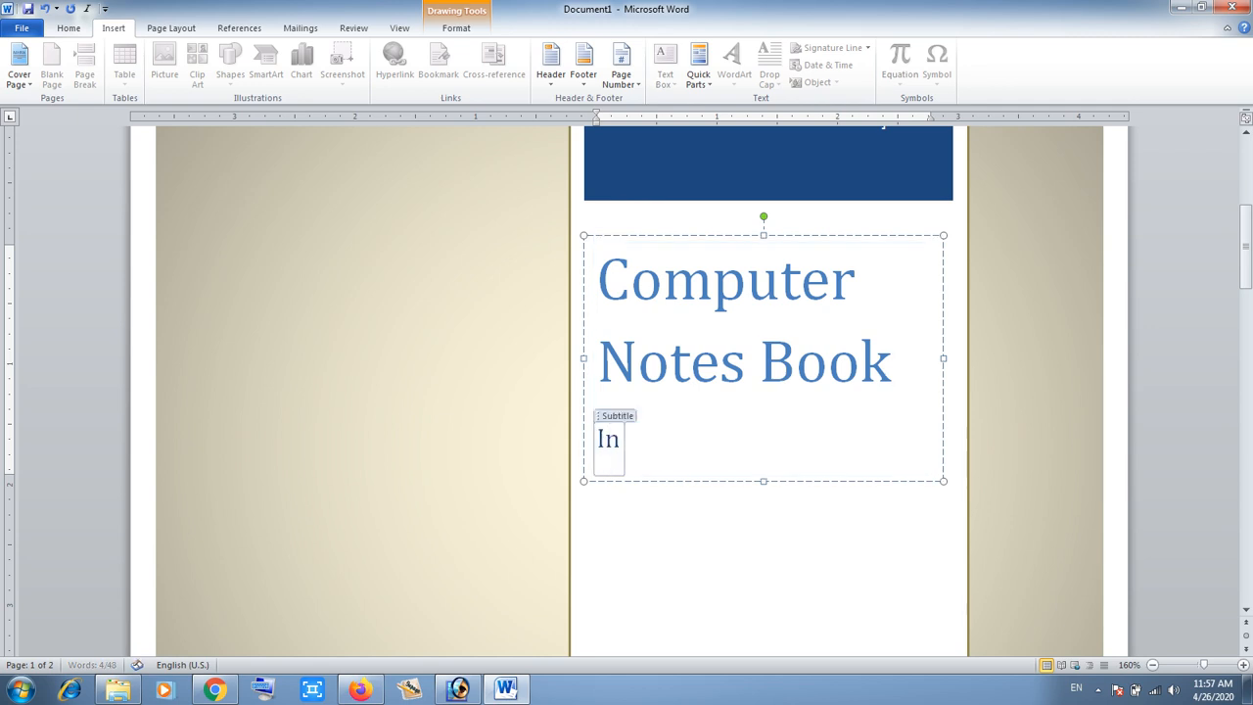
type(" Urdu")
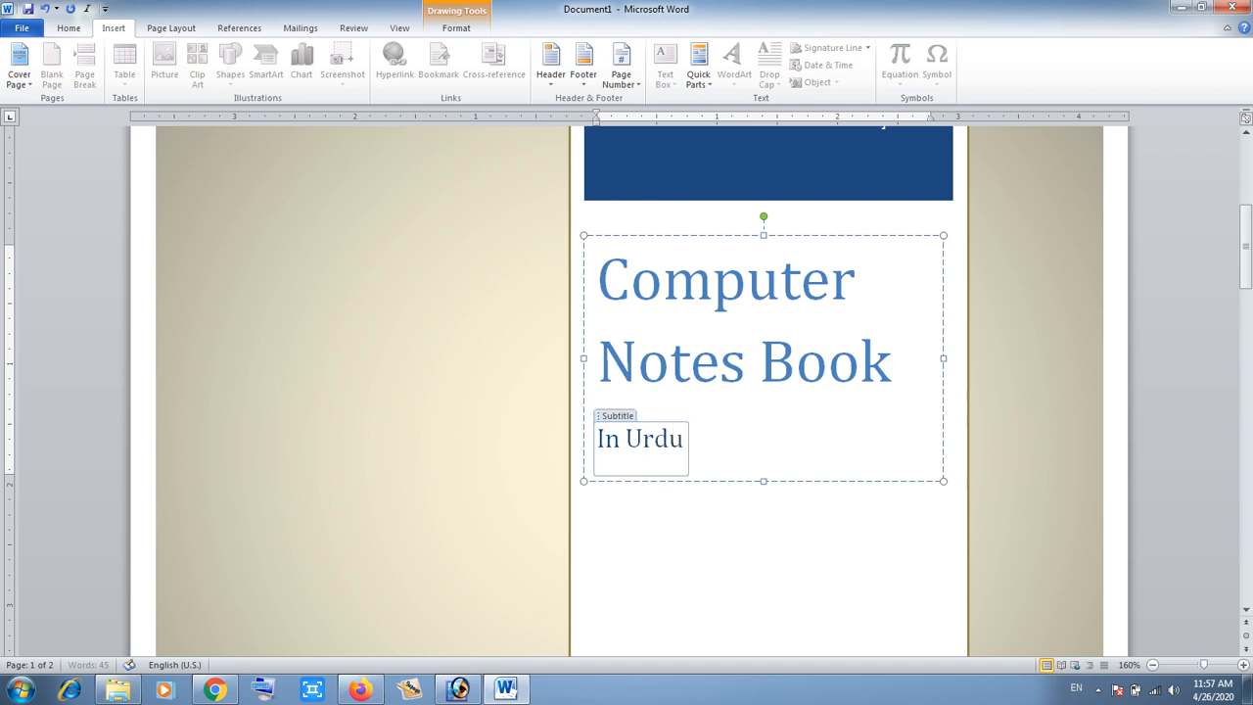
type(" Lanuage")
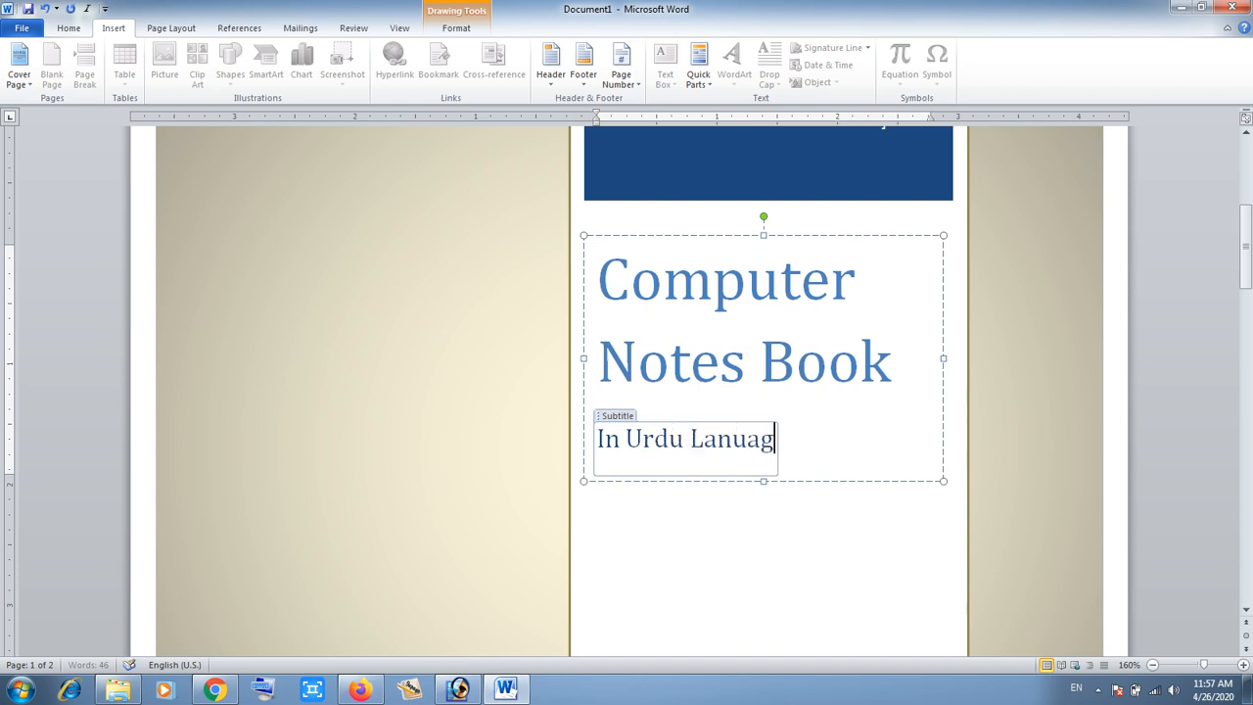
key("BackSpace")
key("BackSpace")
key("BackSpace")
key("BackSpace")
key("BackSpace")
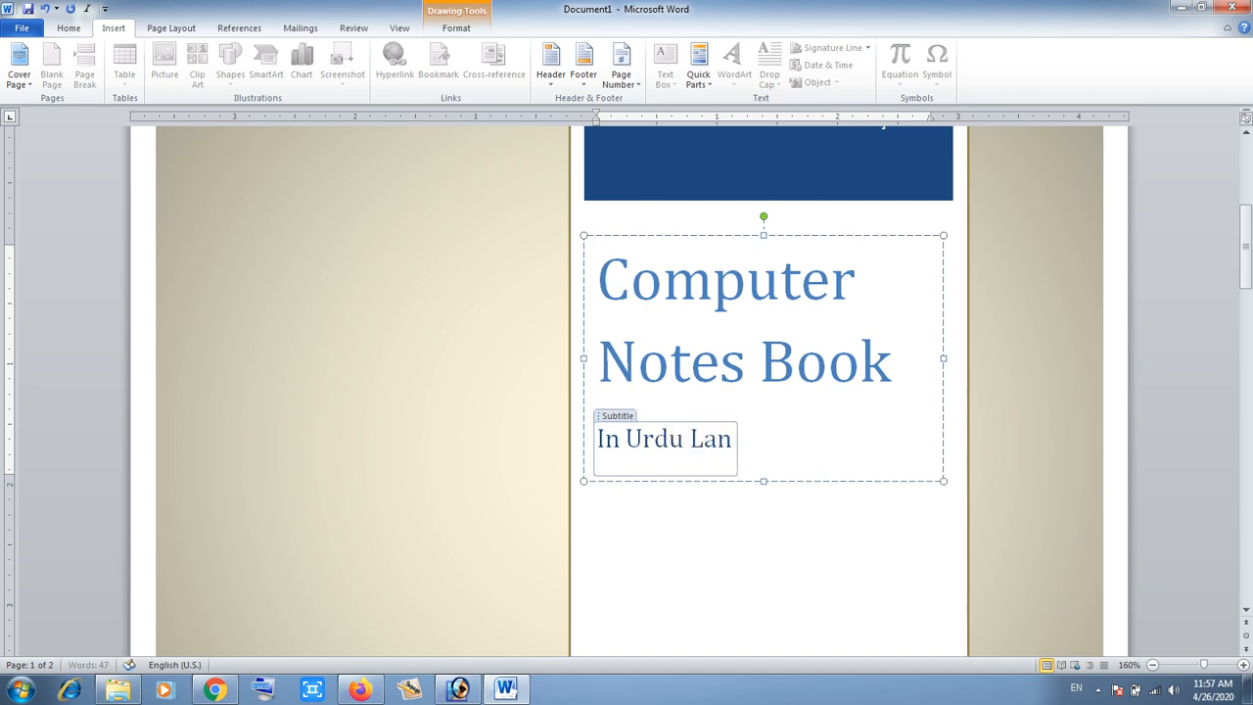
type("gu")
key("BackSpace")
key("BackSpace")
type("nguage")
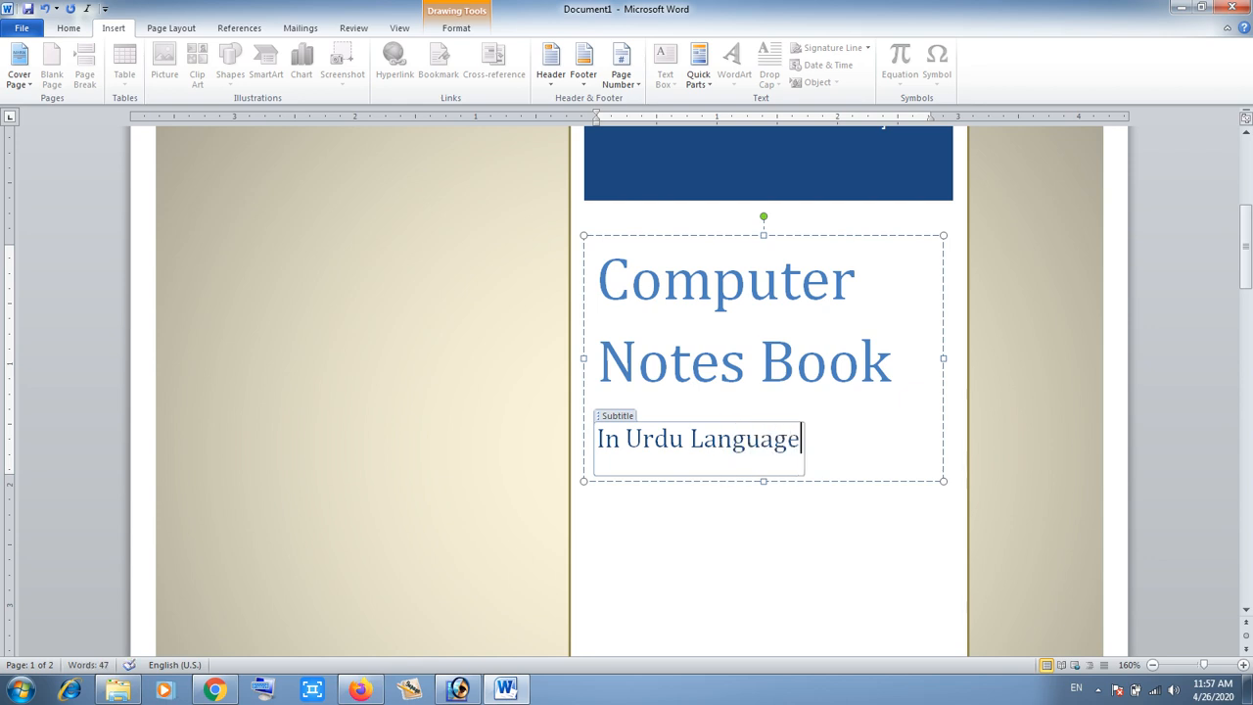
- Insert two blank pages after the cover page
left_click_drag(1246, 256, 1247, 378)
left_click(763, 238)
left_click(196, 591)
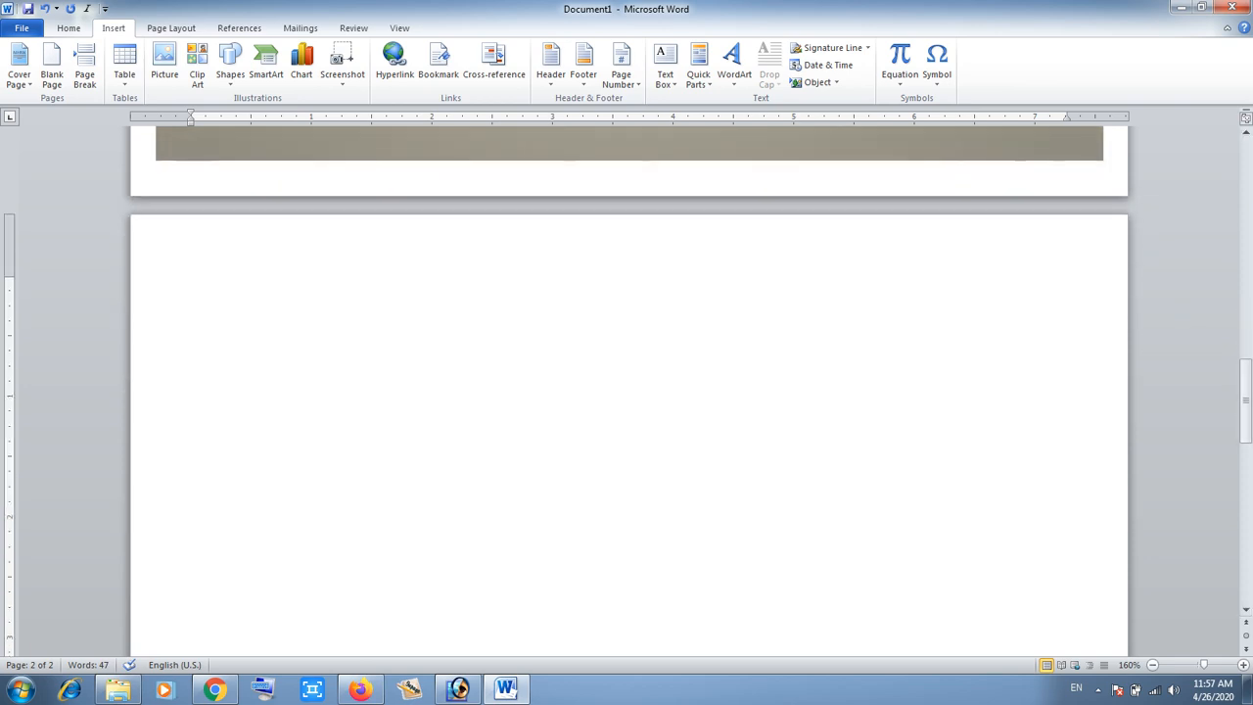
left_click(1152, 665)
left_click(1152, 665)
left_click(1152, 664)
left_click(1152, 665)
left_click(1153, 665)
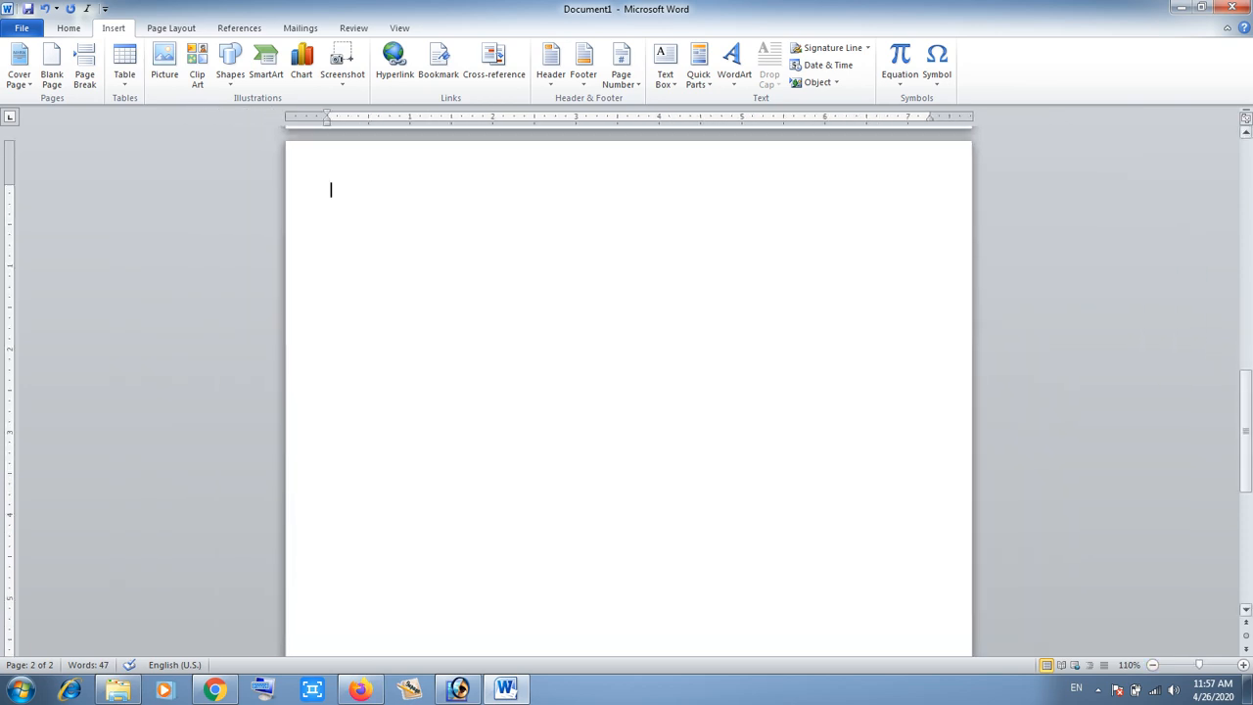
left_click_drag(1247, 480, 1246, 377)
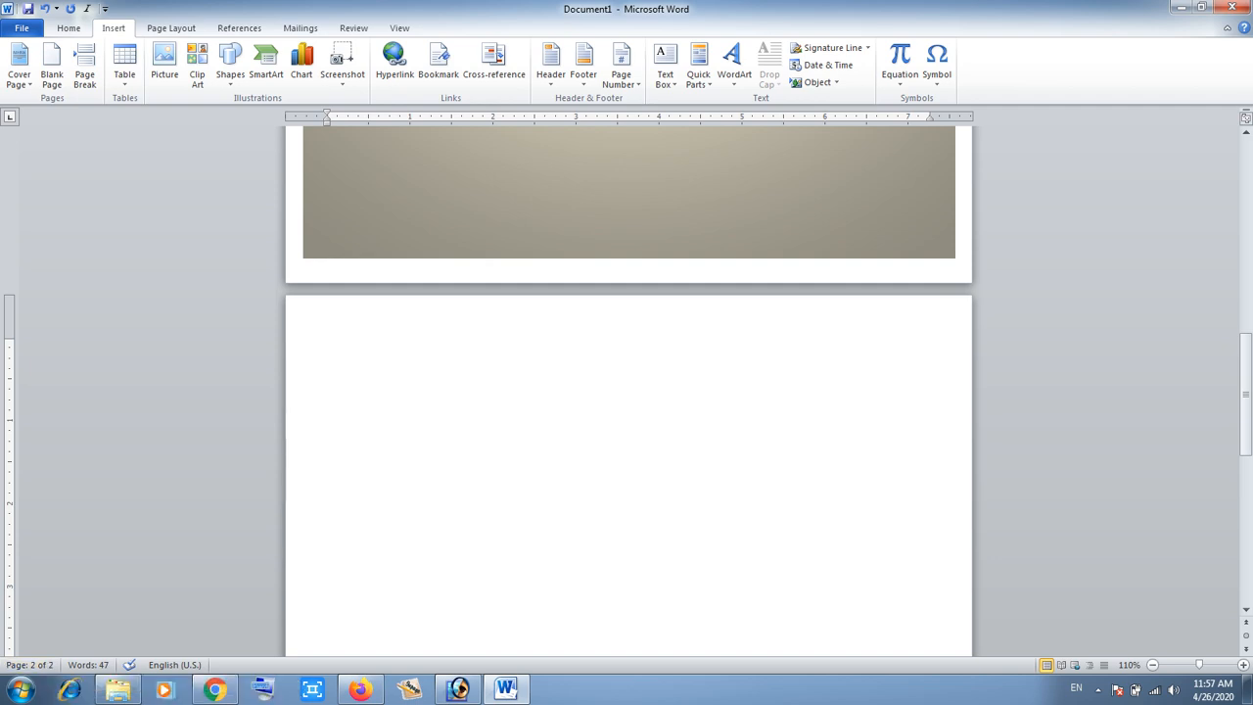
left_click(51, 63)
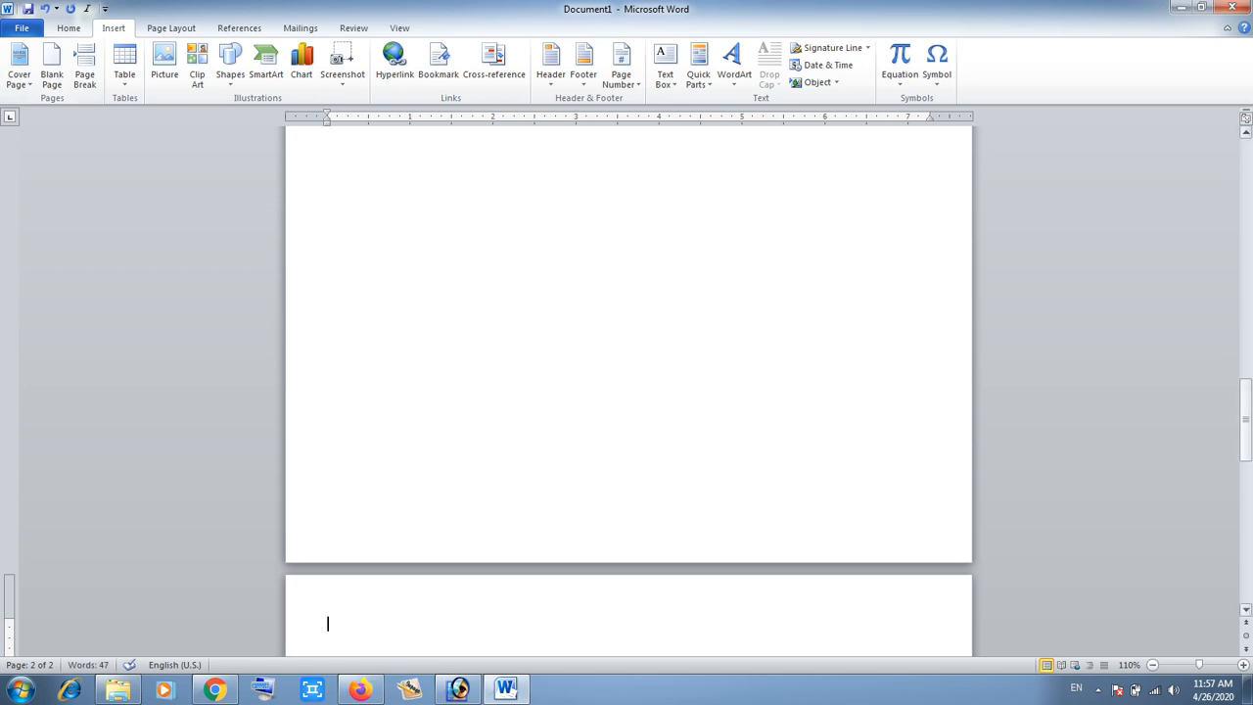
left_click_drag(1246, 409, 1245, 490)
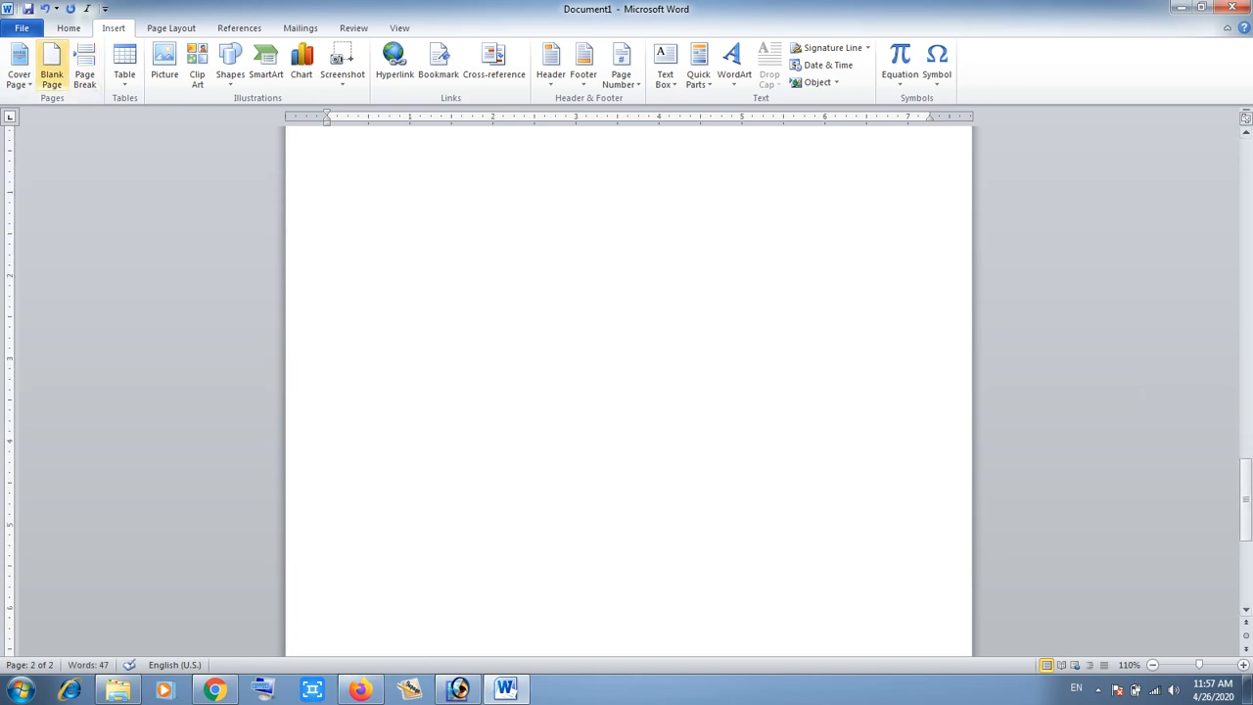
left_click(51, 64)
left_click_drag(1246, 460, 1246, 511)
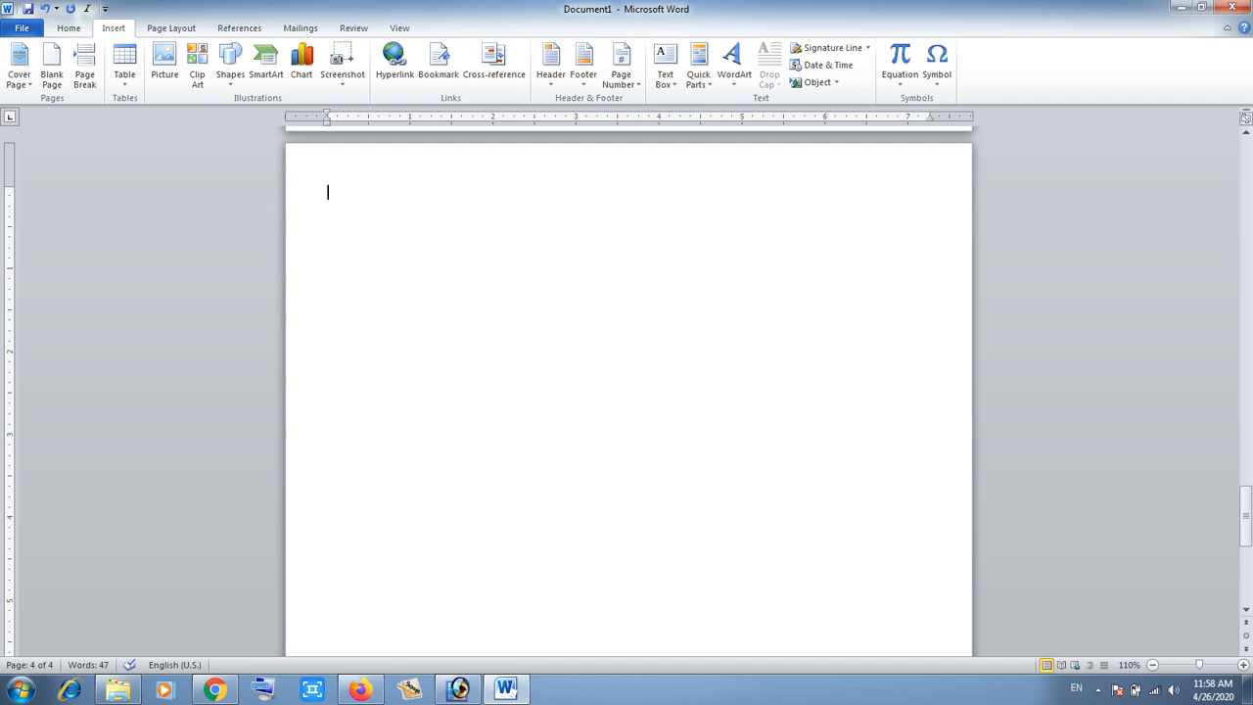
- Insert two page breaks to add further empty pages at the end of the document
key("ctrl+Return")
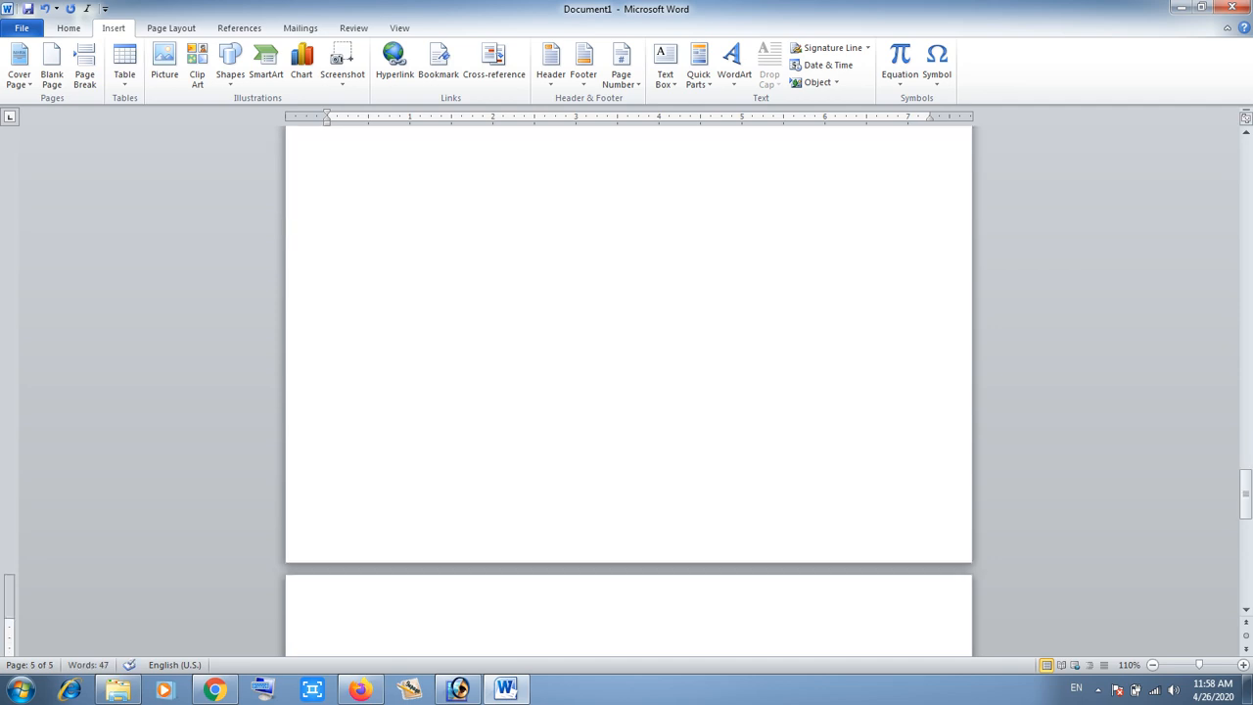
left_click_drag(1245, 495, 1245, 531)
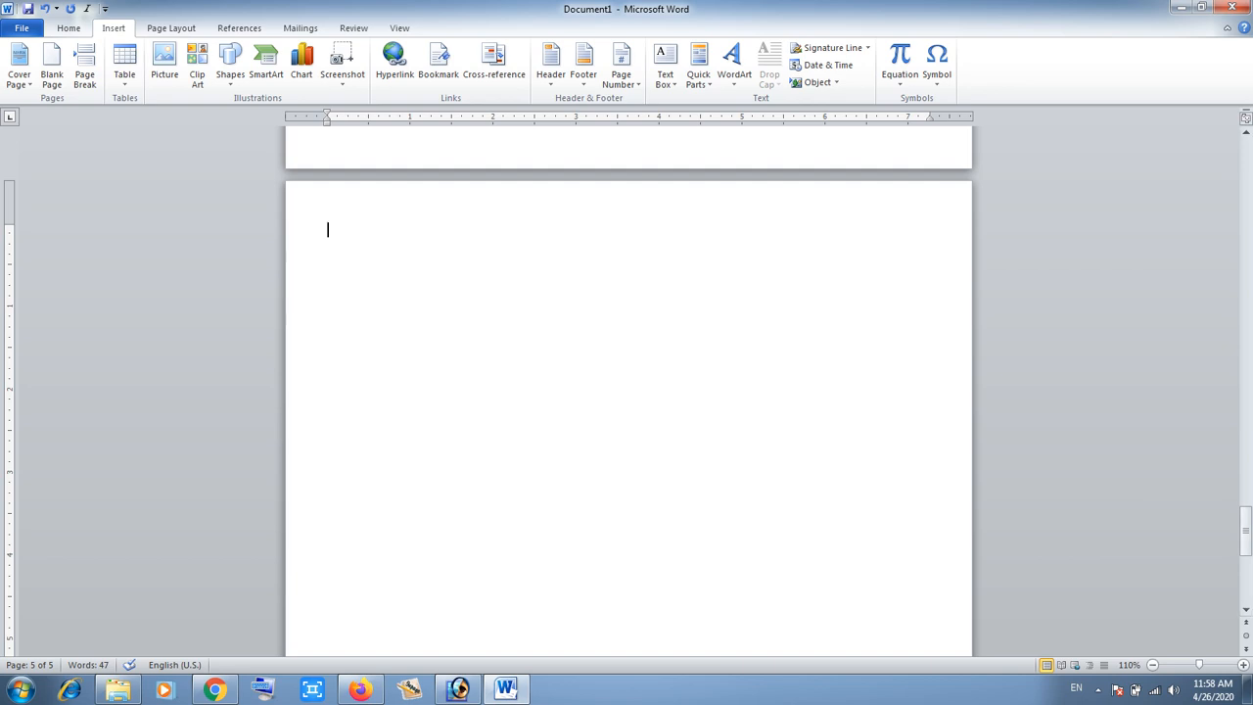
key("ctrl+Return")
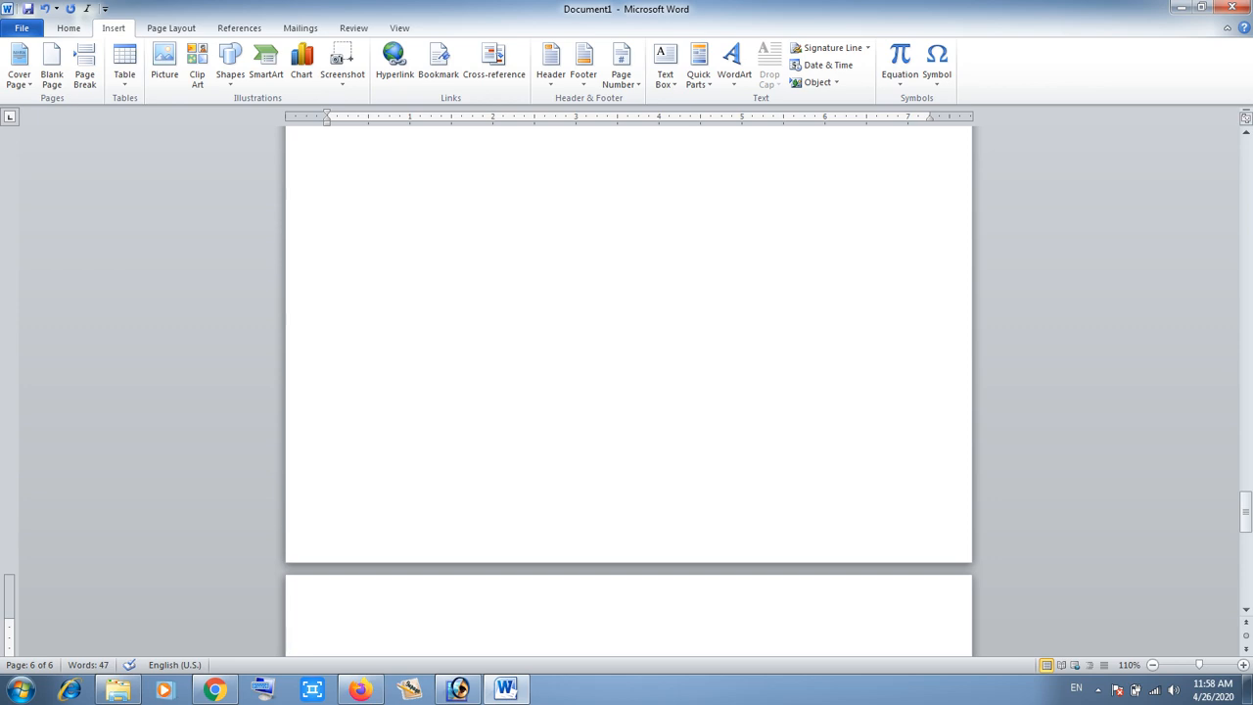
- Delete all the empty pages following the cover page
key("BackSpace")
key("BackSpace")
key("BackSpace")
key("BackSpace")
key("BackSpace")
key("BackSpace")
key("BackSpace")
key("BackSpace")
key("BackSpace")
key("BackSpace")
key("BackSpace")
key("BackSpace")
key("BackSpace")
key("BackSpace")
key("BackSpace")
key("BackSpace")
key("BackSpace")
key("BackSpace")
key("BackSpace")
key("BackSpace")
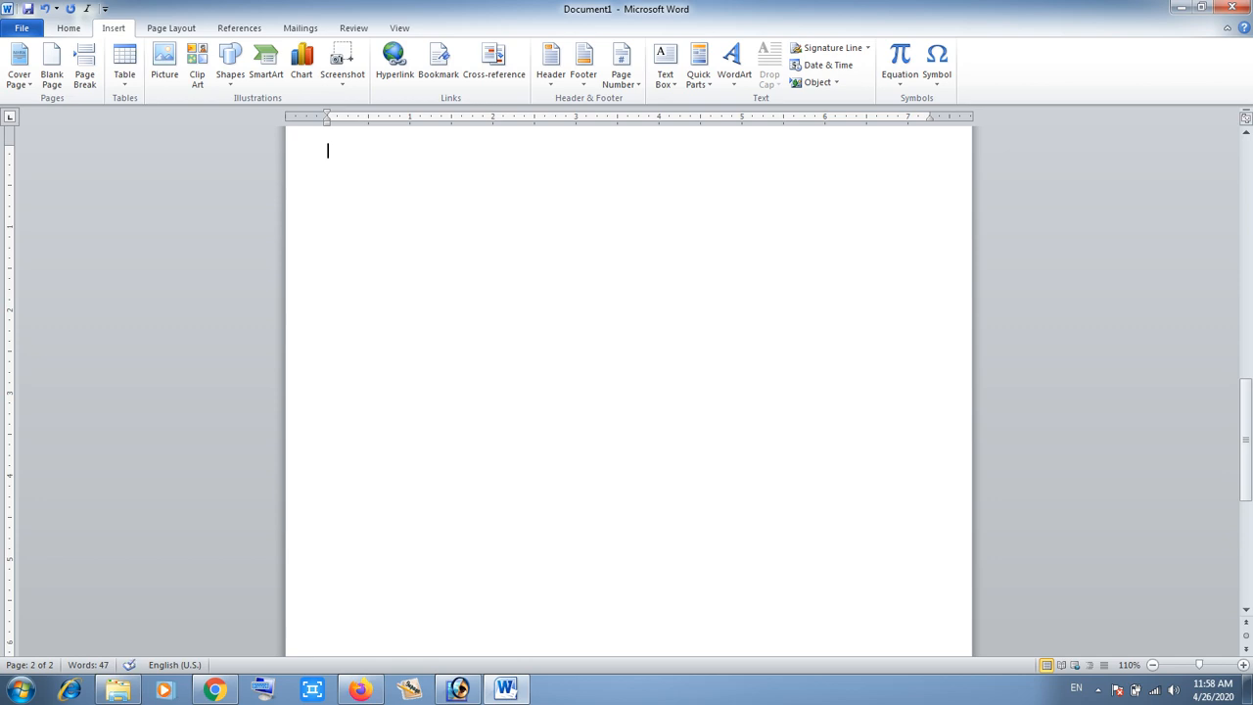
key("BackSpace")
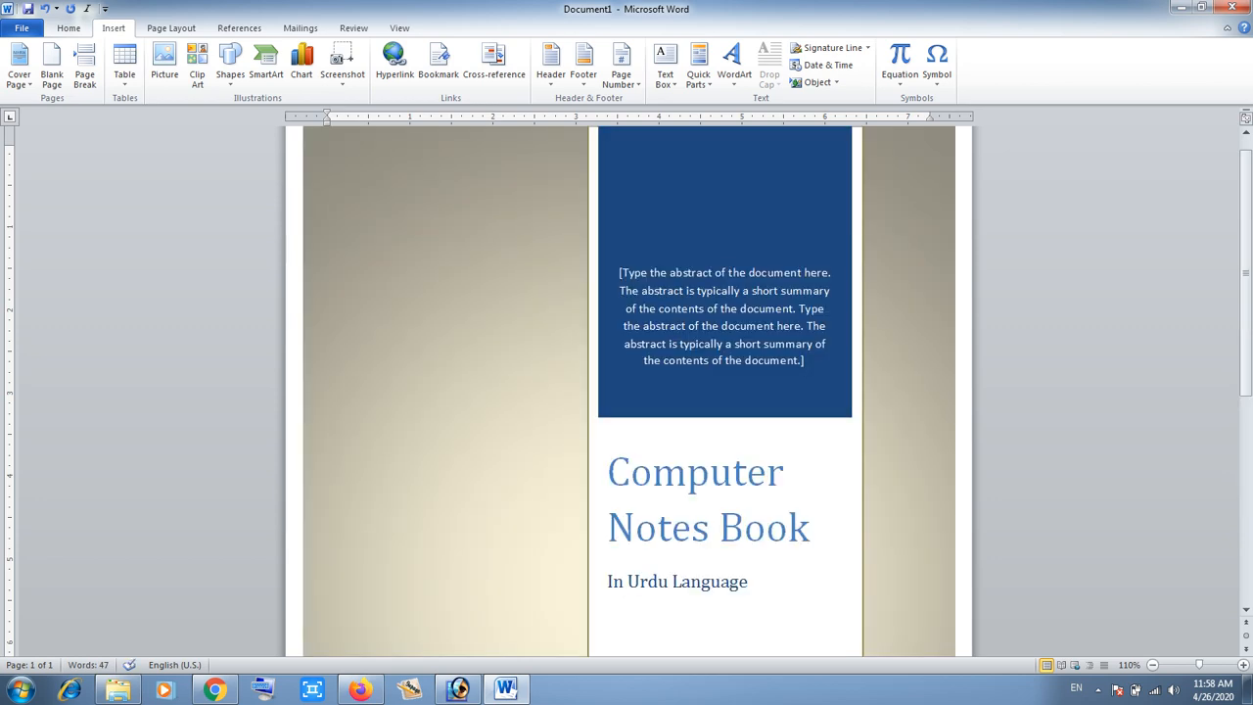
- Insert a blank page after the cover page
scroll(627, 392, "down", 5)
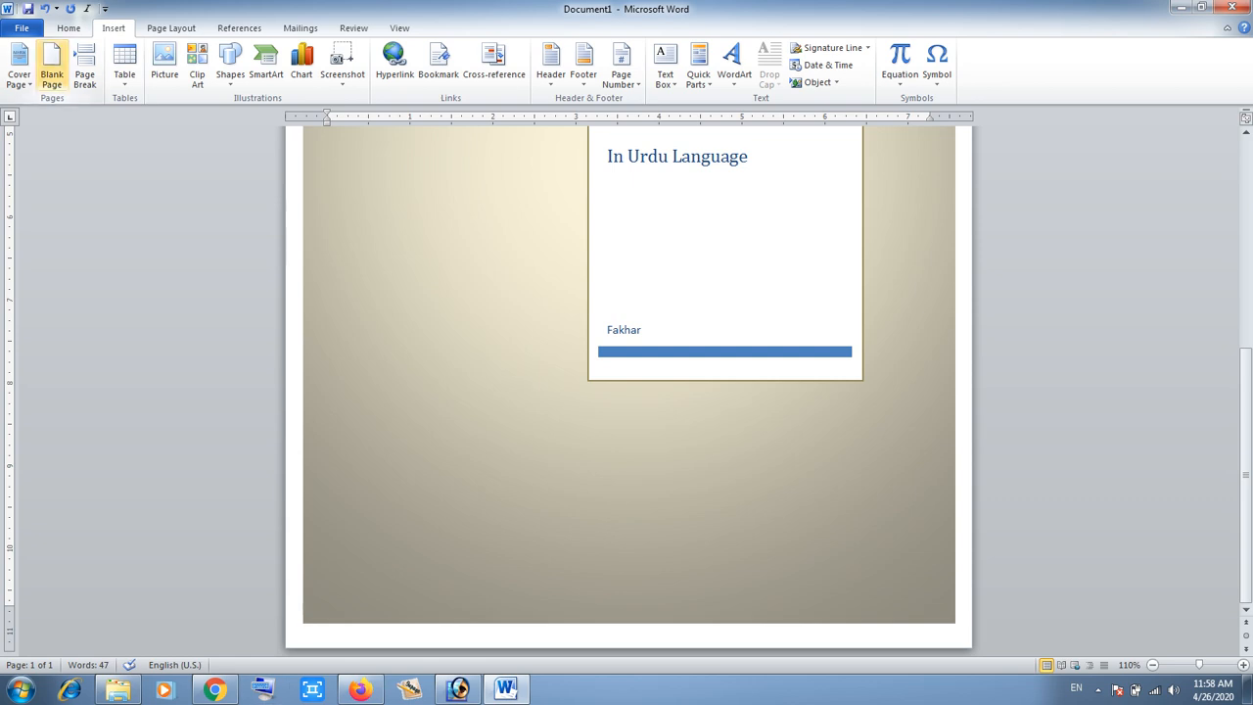
left_click(51, 69)
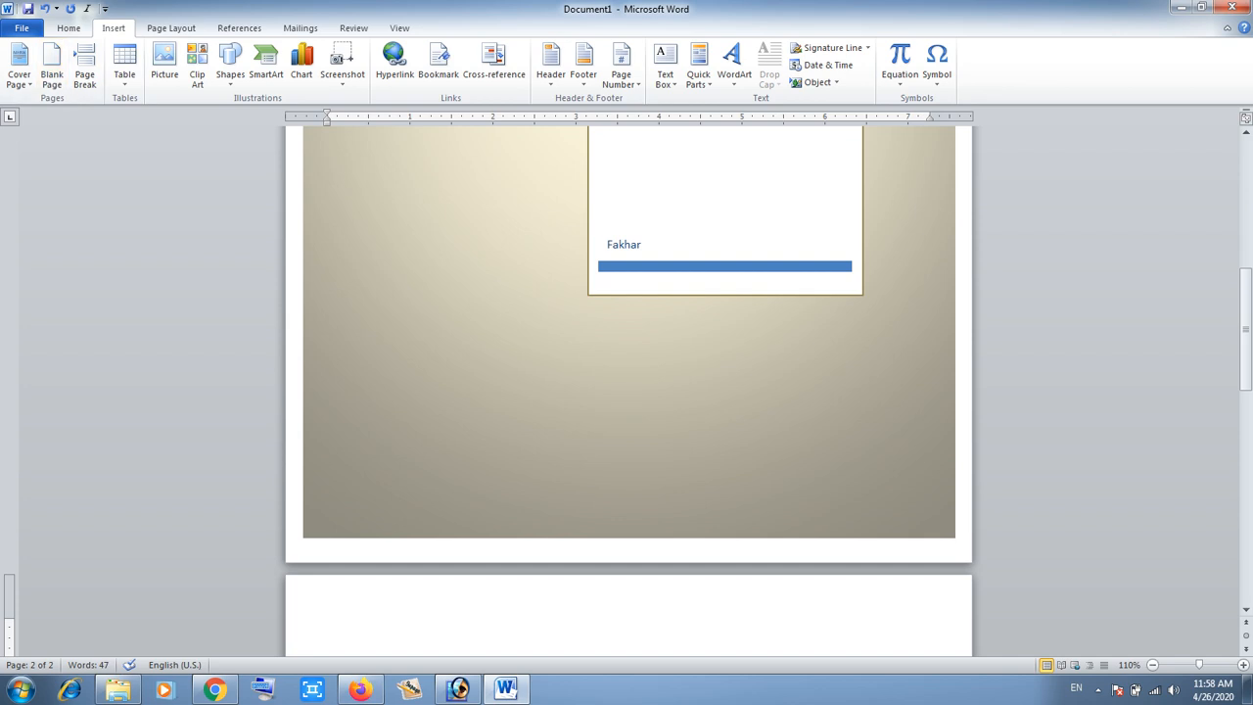
- Generate sample text on the blank page with the =rand() formula
left_click_drag(1246, 333, 1246, 430)
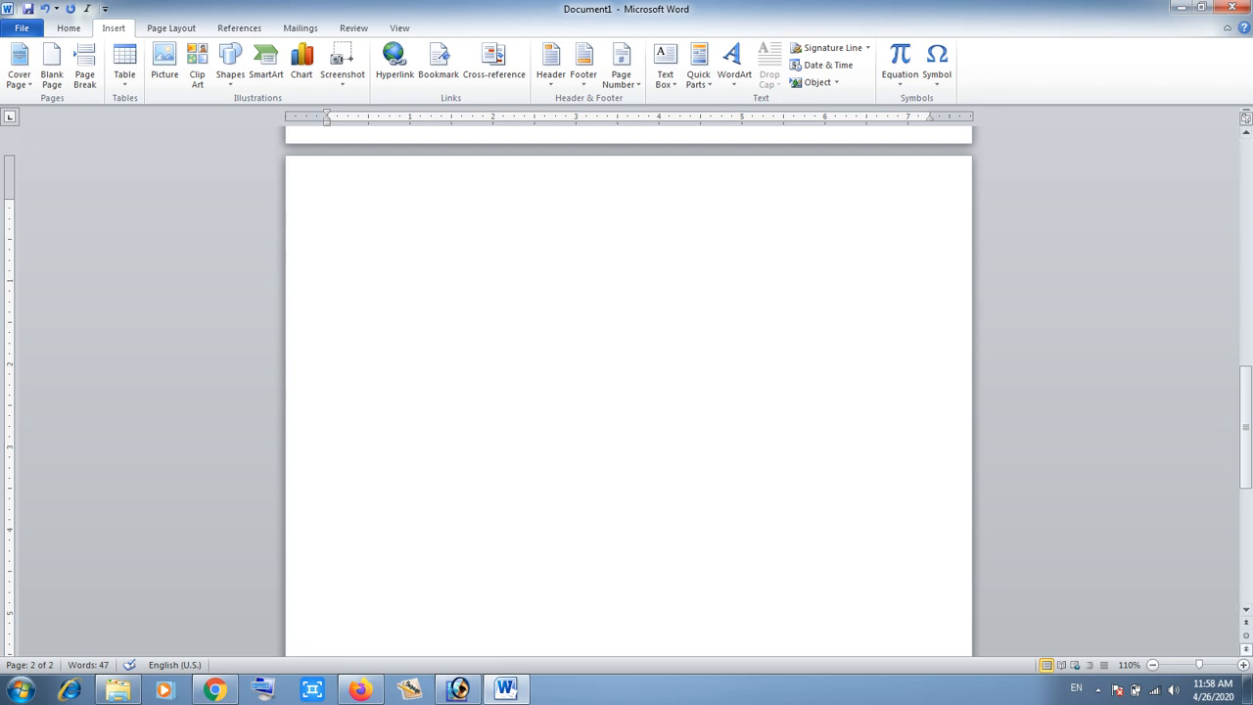
left_click(1243, 665)
left_click(1243, 665)
left_click(1243, 665)
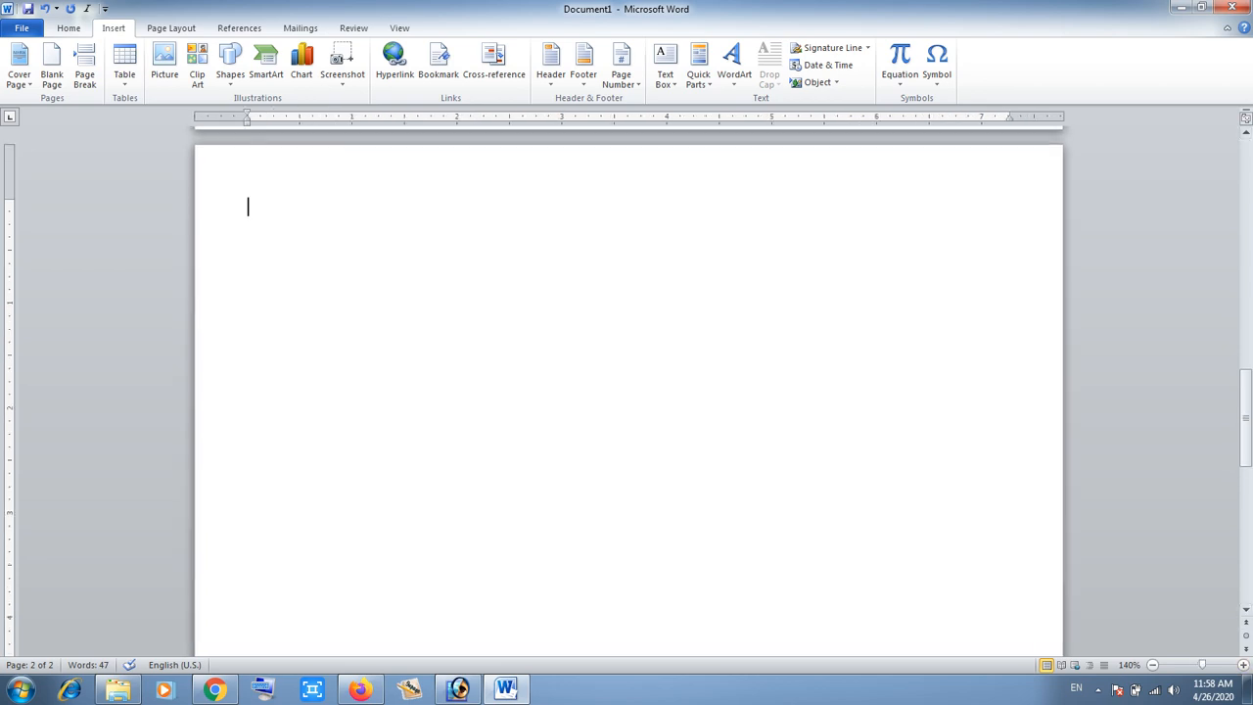
type("=rand()")
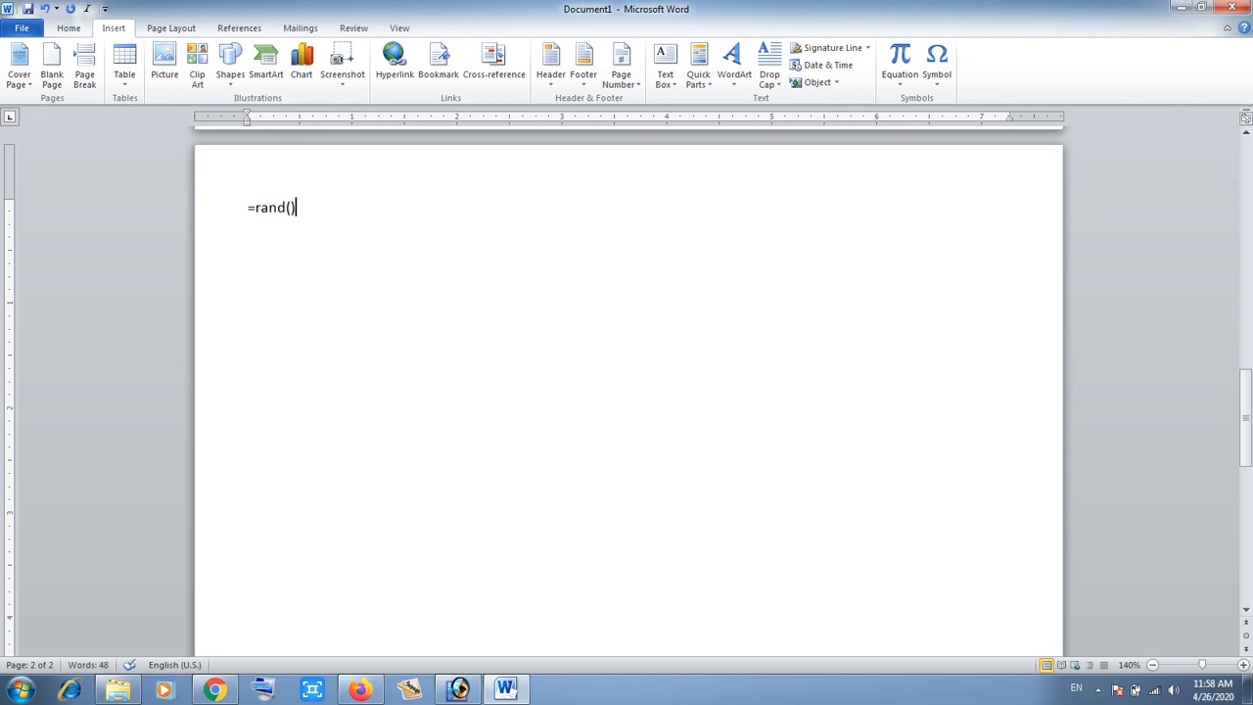
key("Return")
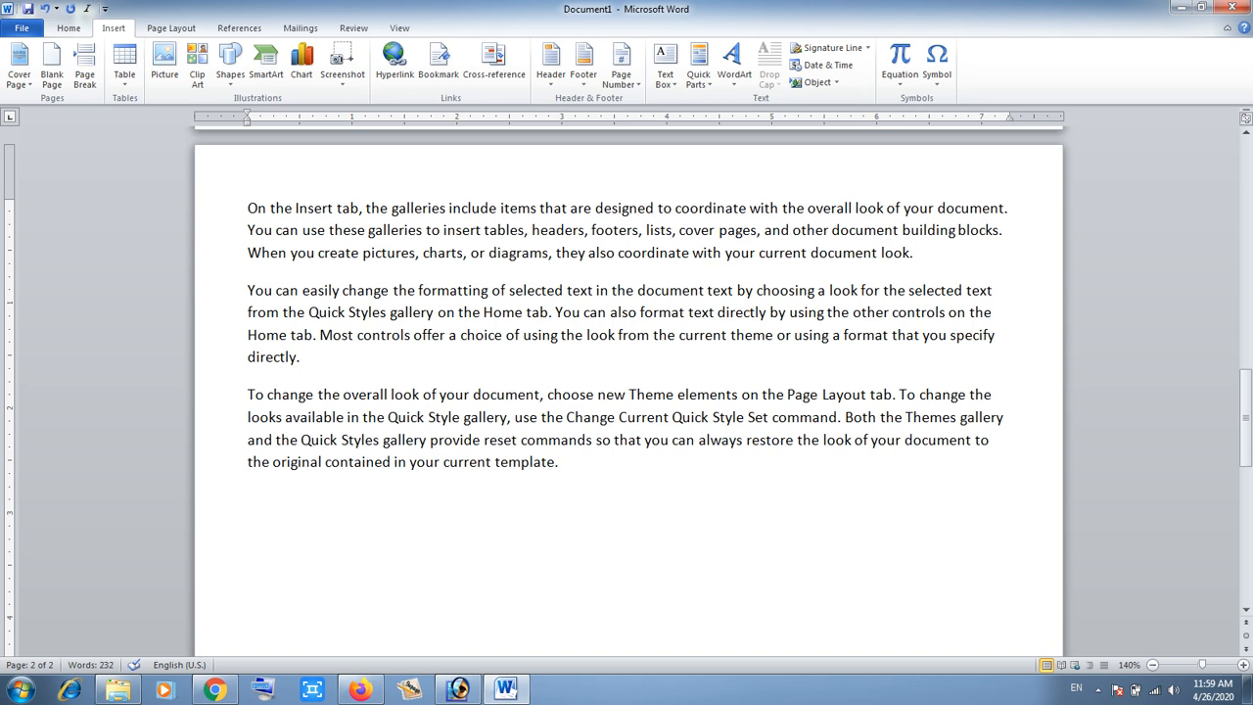
- Insert a page break before the third sample paragraph
left_click(249, 395)
left_click(84, 69)
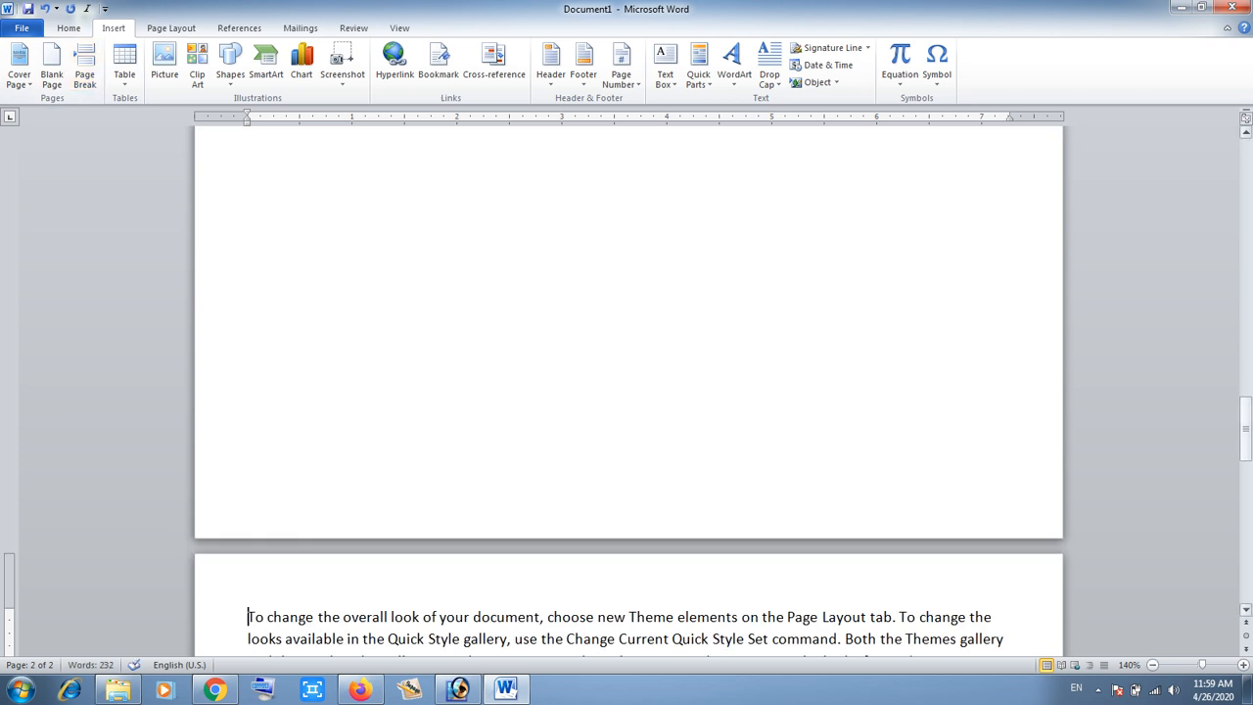
- Insert a page break before the first sample paragraph to move the text onto a new page
left_click_drag(1245, 423, 1246, 463)
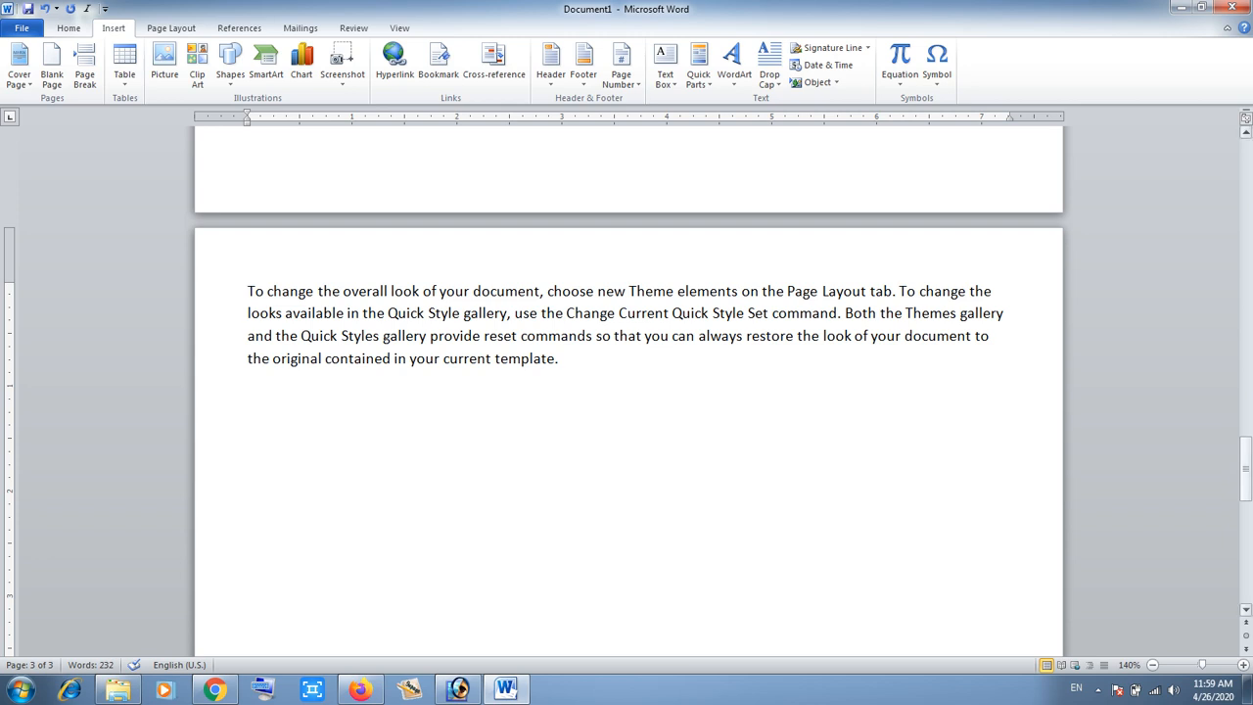
left_click_drag(1245, 463, 1245, 305)
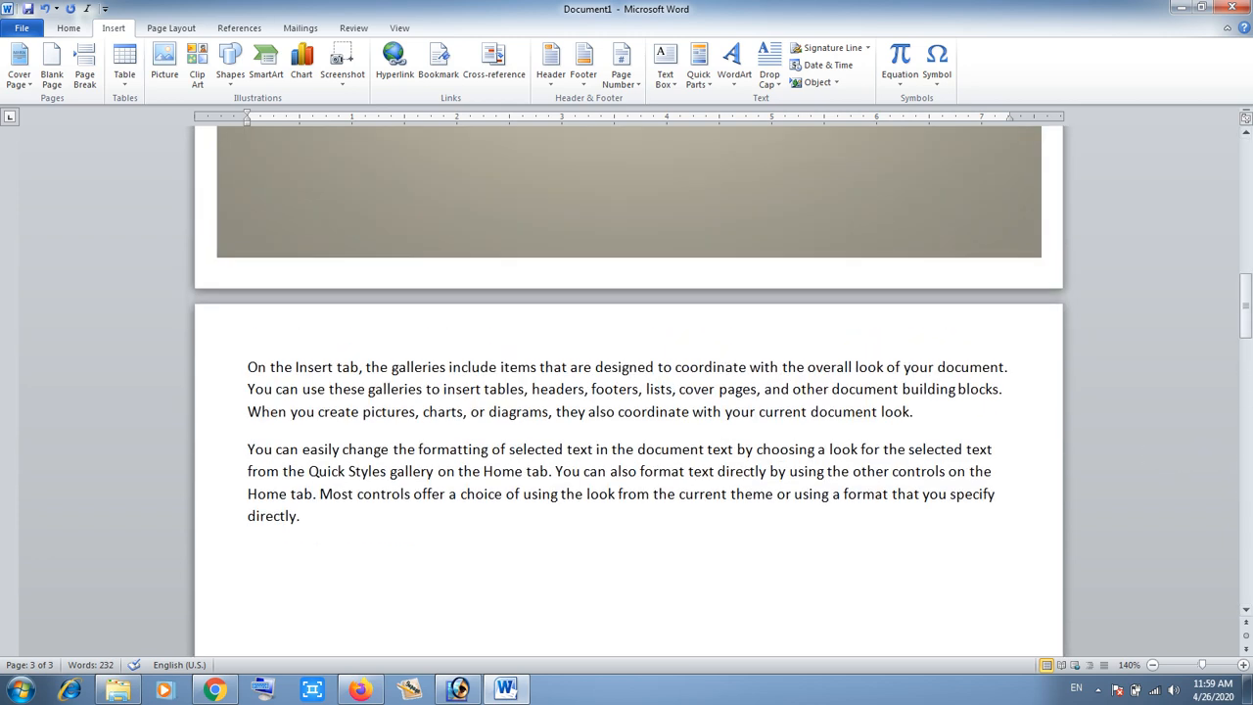
left_click(249, 449)
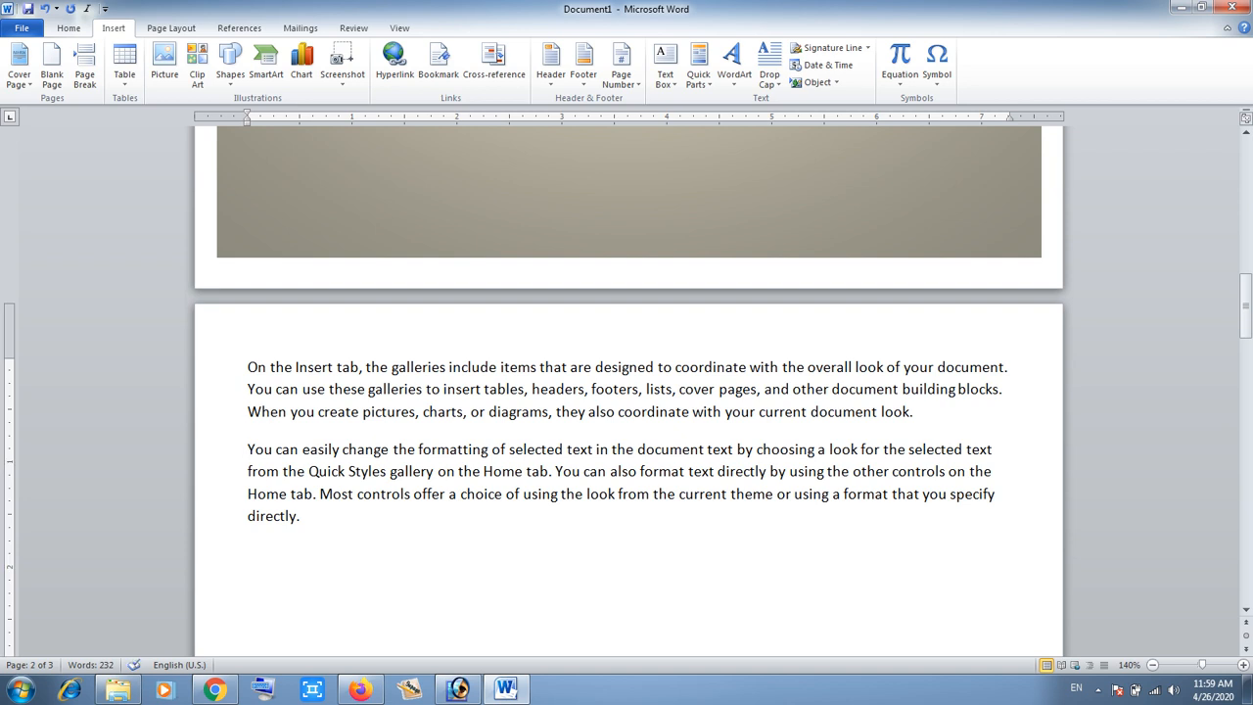
left_click(249, 367)
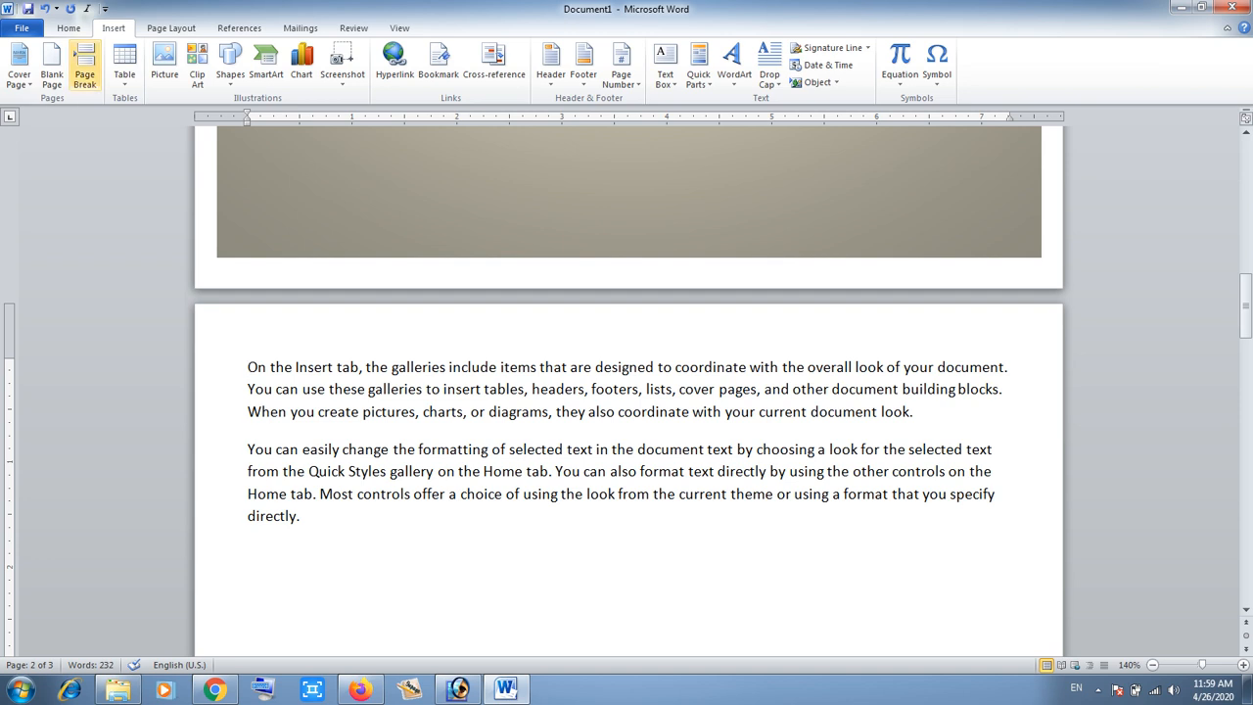
left_click(84, 66)
- Insert a 7-column, 6-row table below the sample text through the Insert Table dialog
scroll(629, 392, "down", 8)
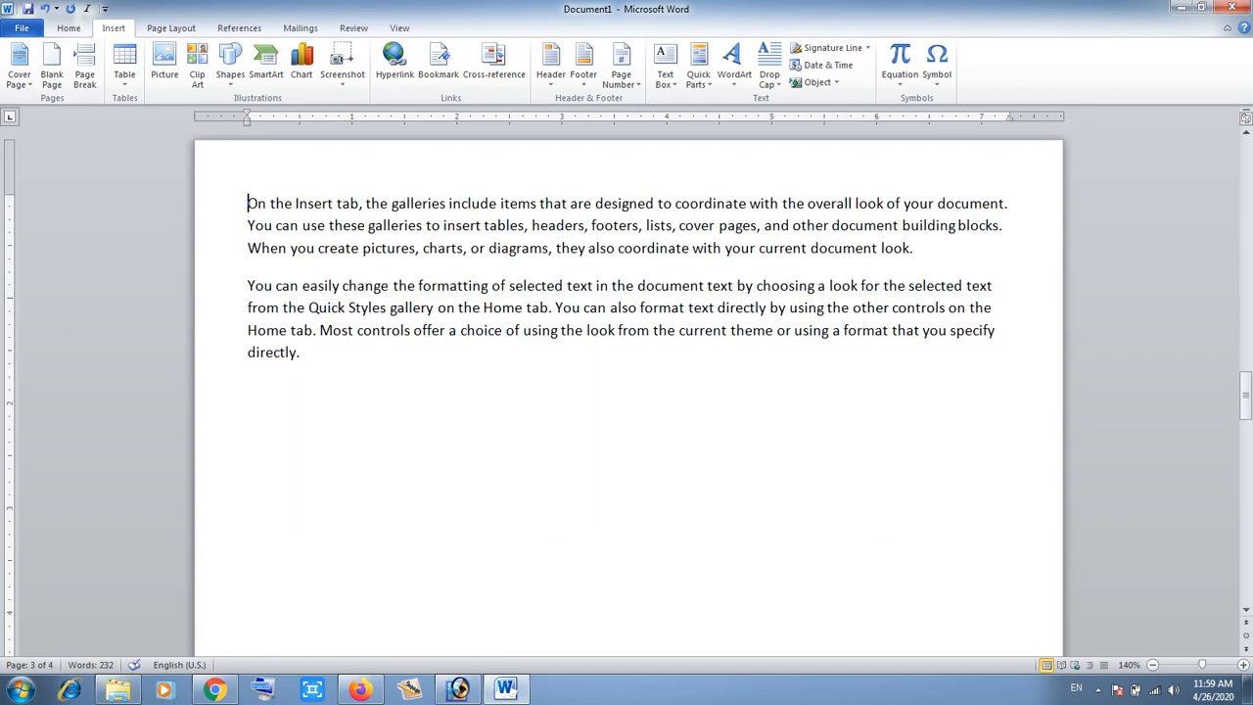
scroll(628, 392, "down", 5)
scroll(628, 391, "down", 5)
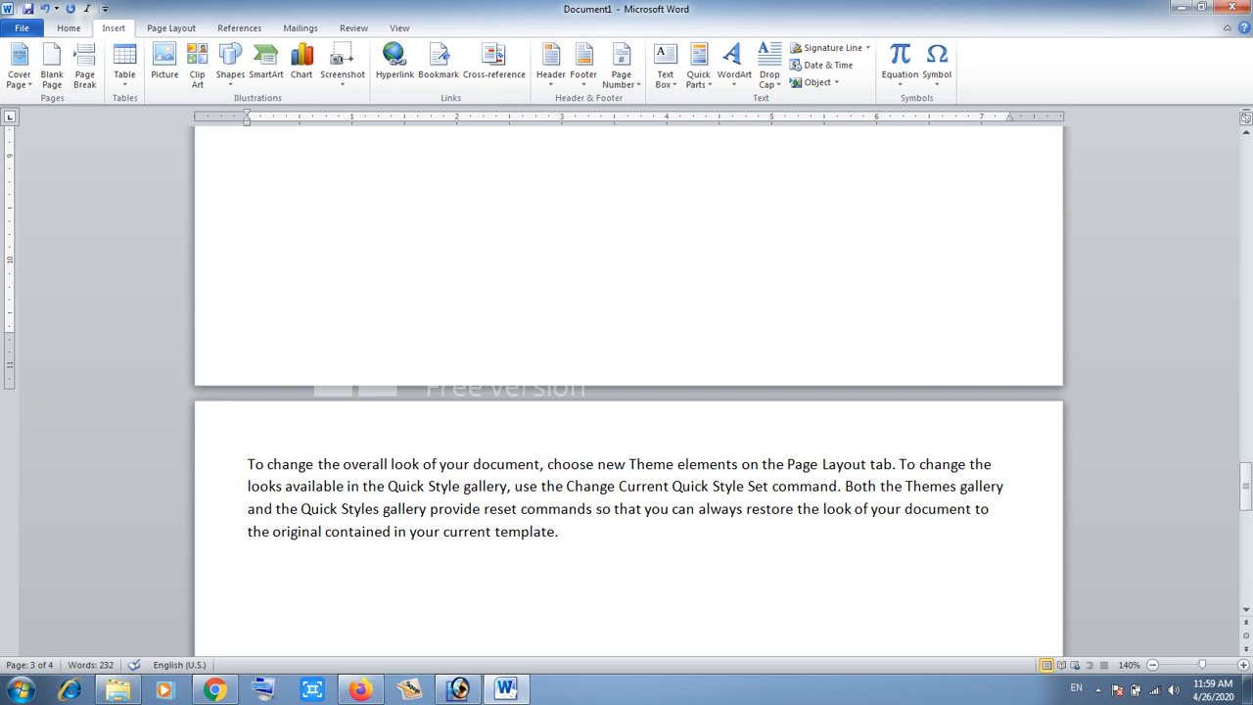
left_click_drag(1246, 485, 1245, 389)
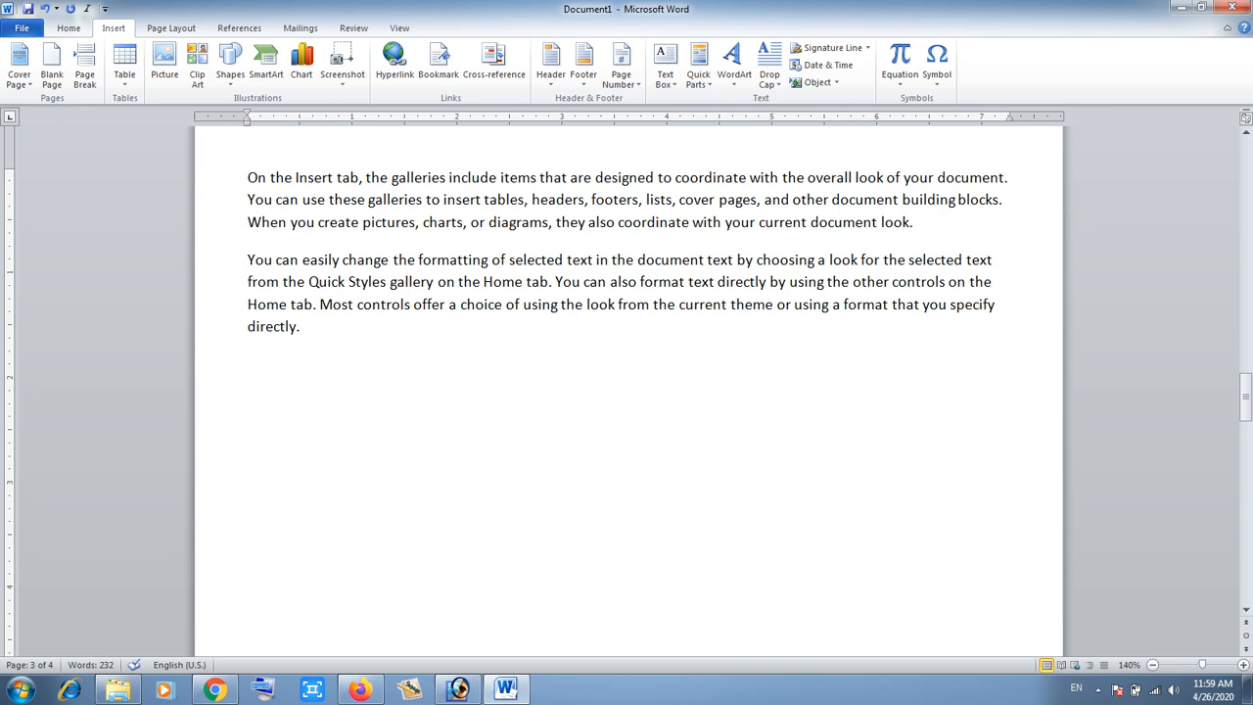
left_click(249, 363)
left_click(124, 68)
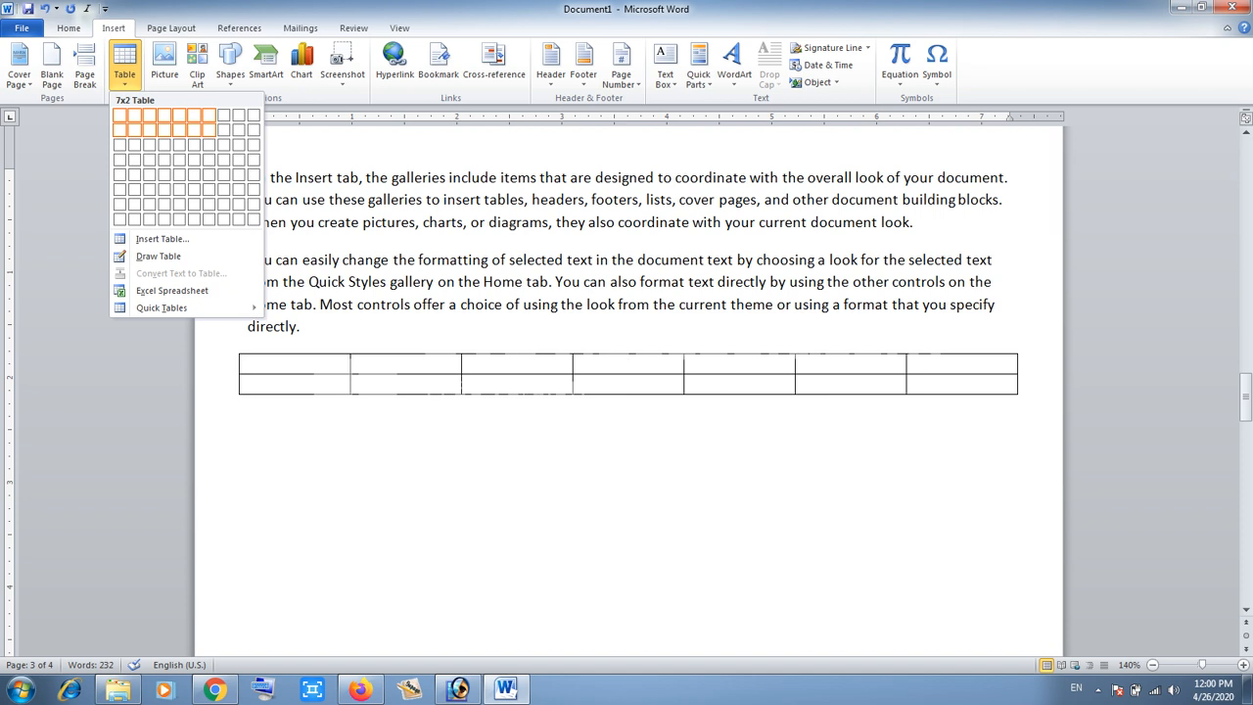
left_click(162, 239)
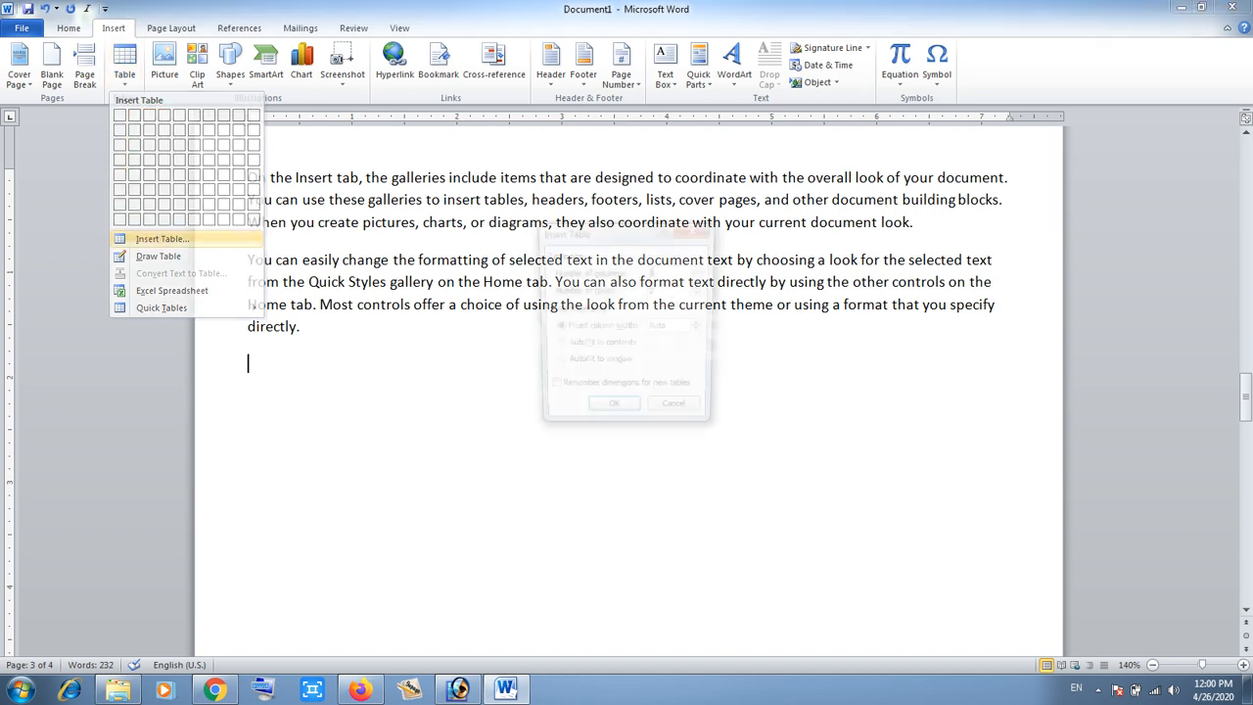
left_click_drag(609, 232, 637, 352)
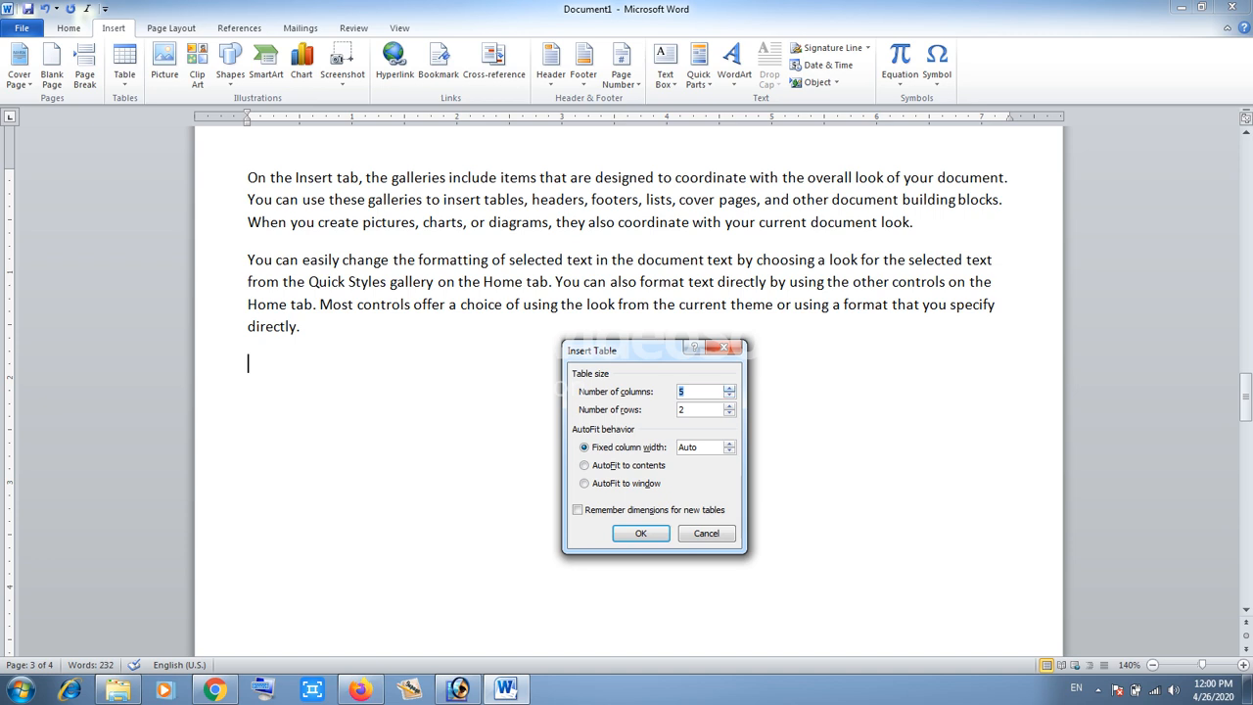
left_click(680, 391)
left_click(729, 406)
left_click(729, 406)
left_click(730, 407)
left_click(729, 406)
left_click(642, 534)
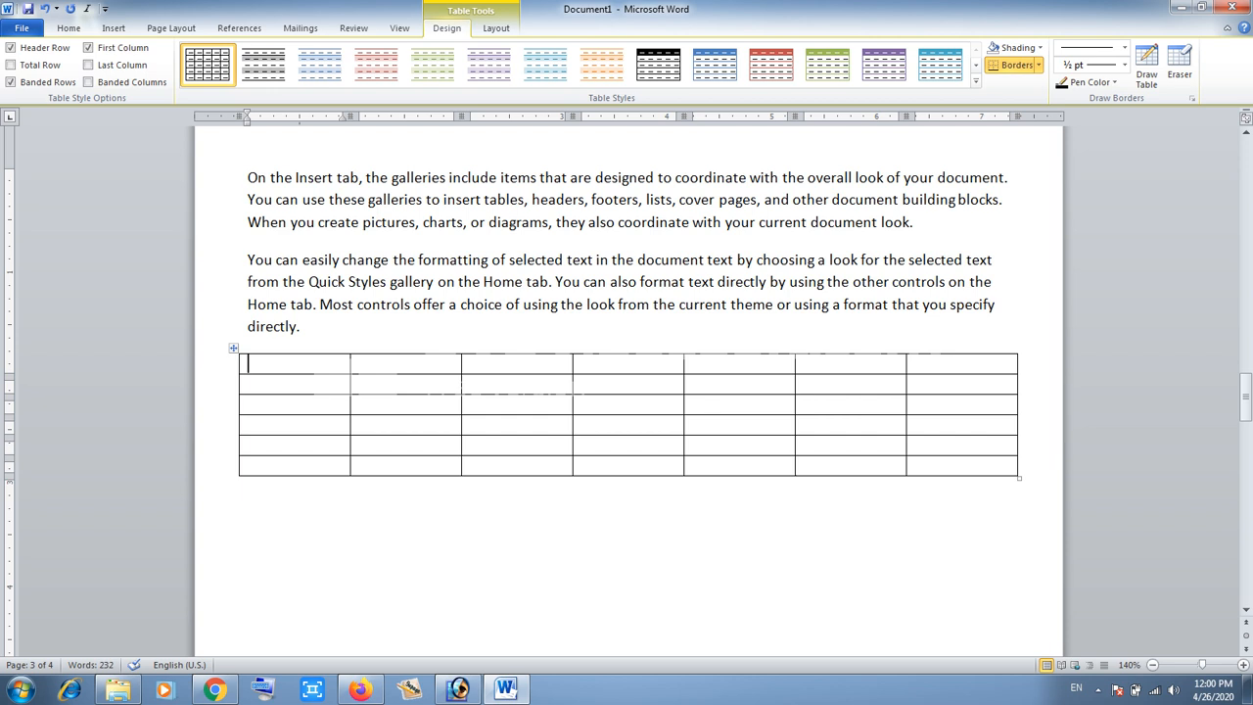
- Select the table's first column, then its last row, then its second column
left_click(295, 353)
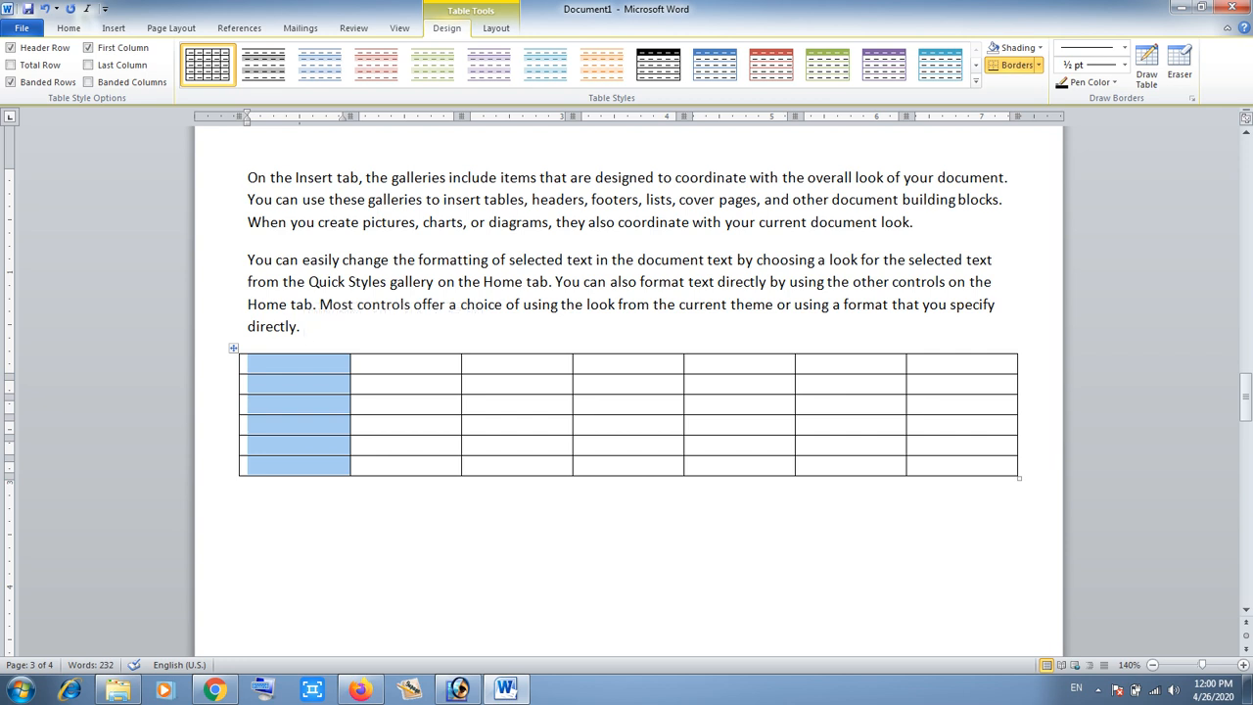
left_click(279, 466)
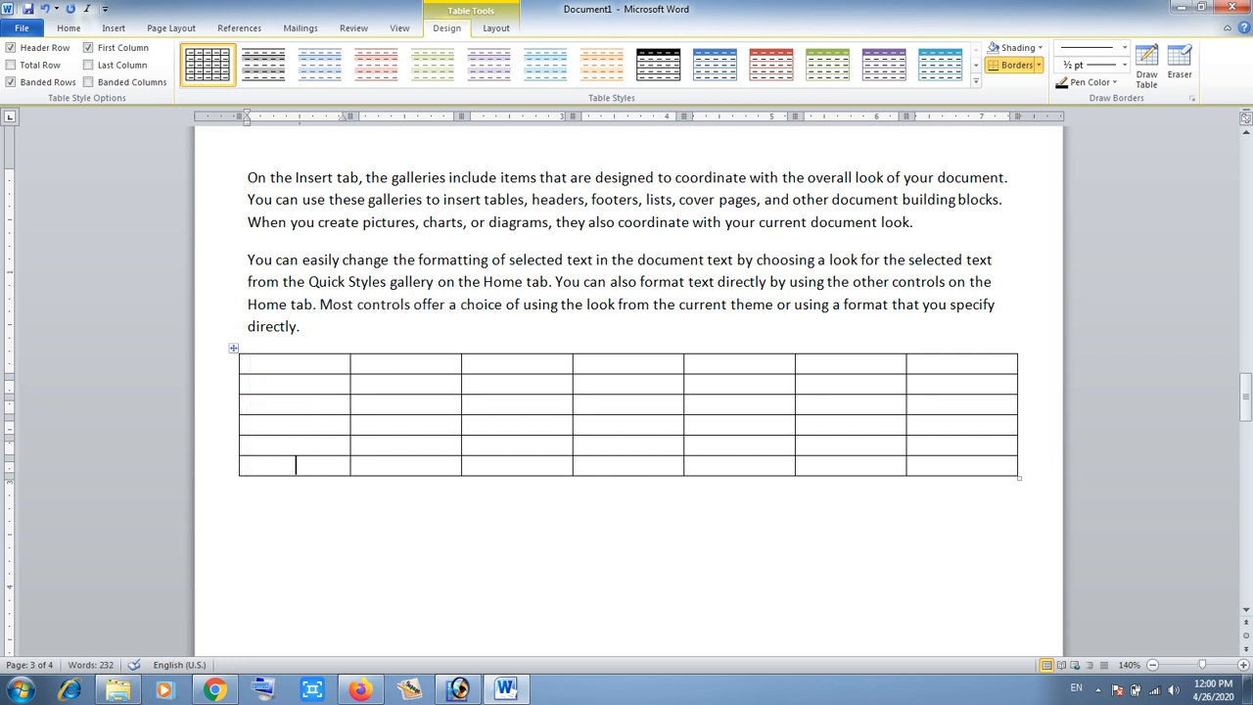
left_click_drag(962, 466, 293, 466)
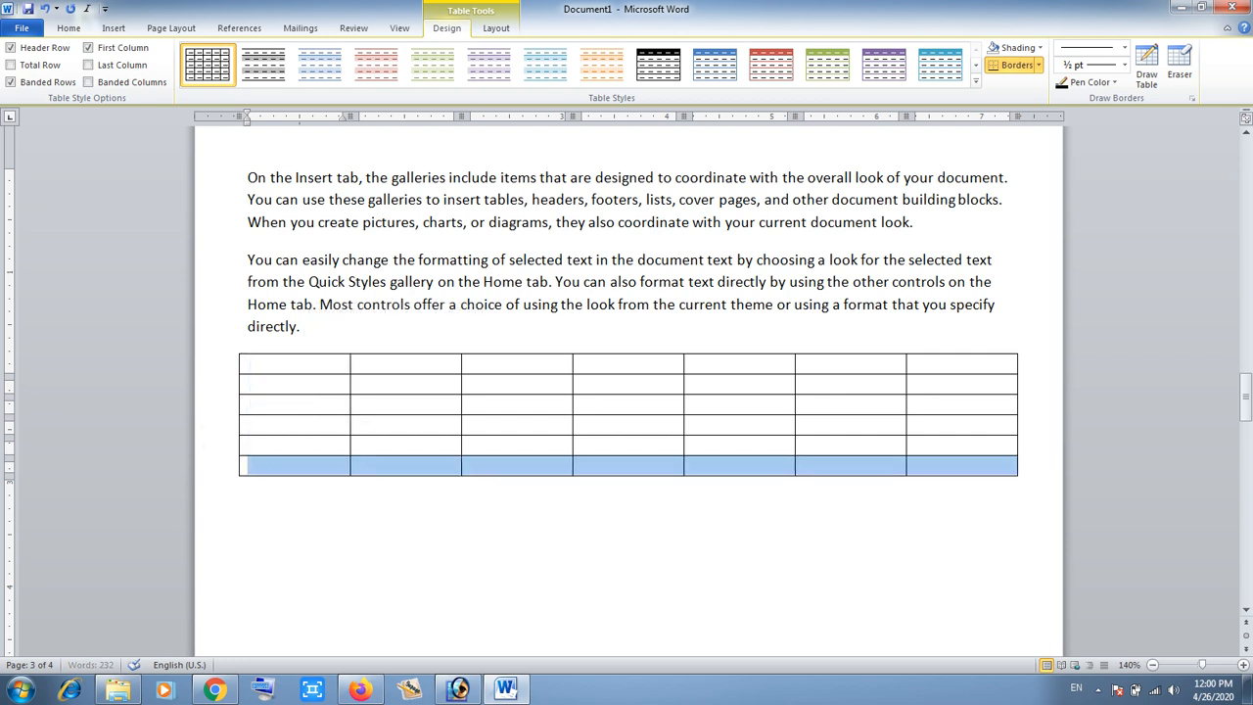
left_click_drag(406, 364, 406, 466)
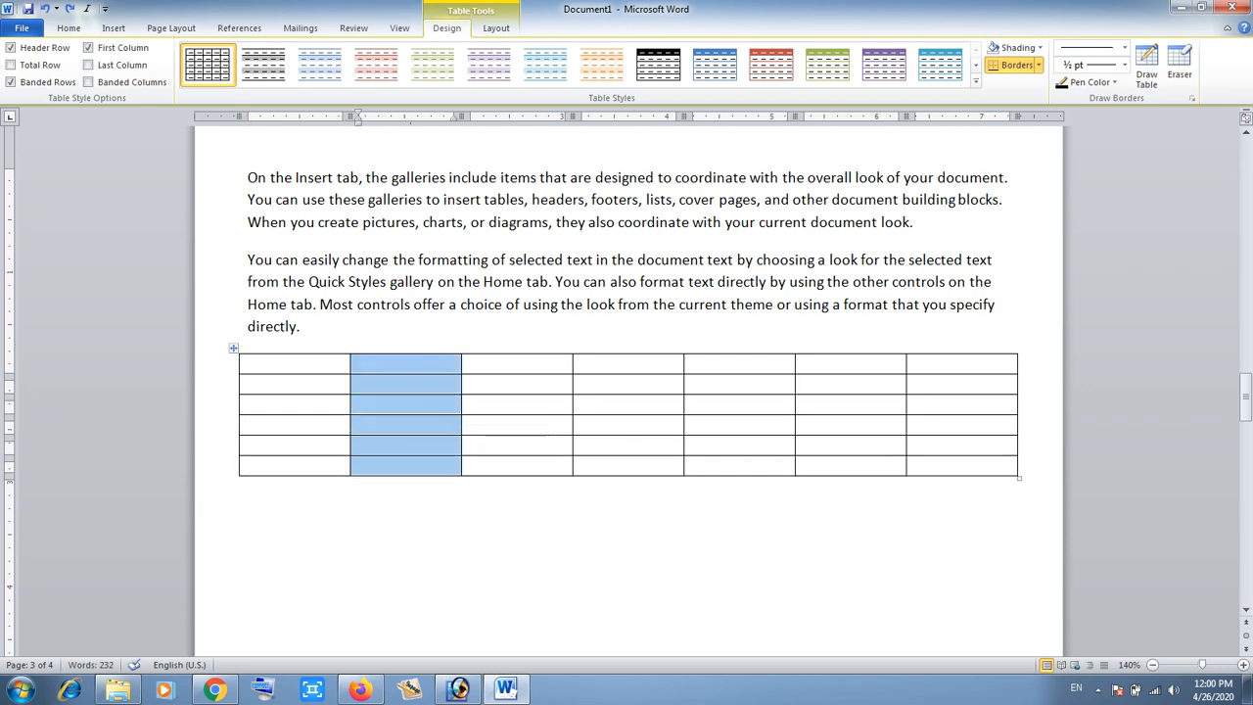
- Add several new rows at the end of the table by tabbing past its last cell
scroll(627, 392, "up", 2, "ctrl")
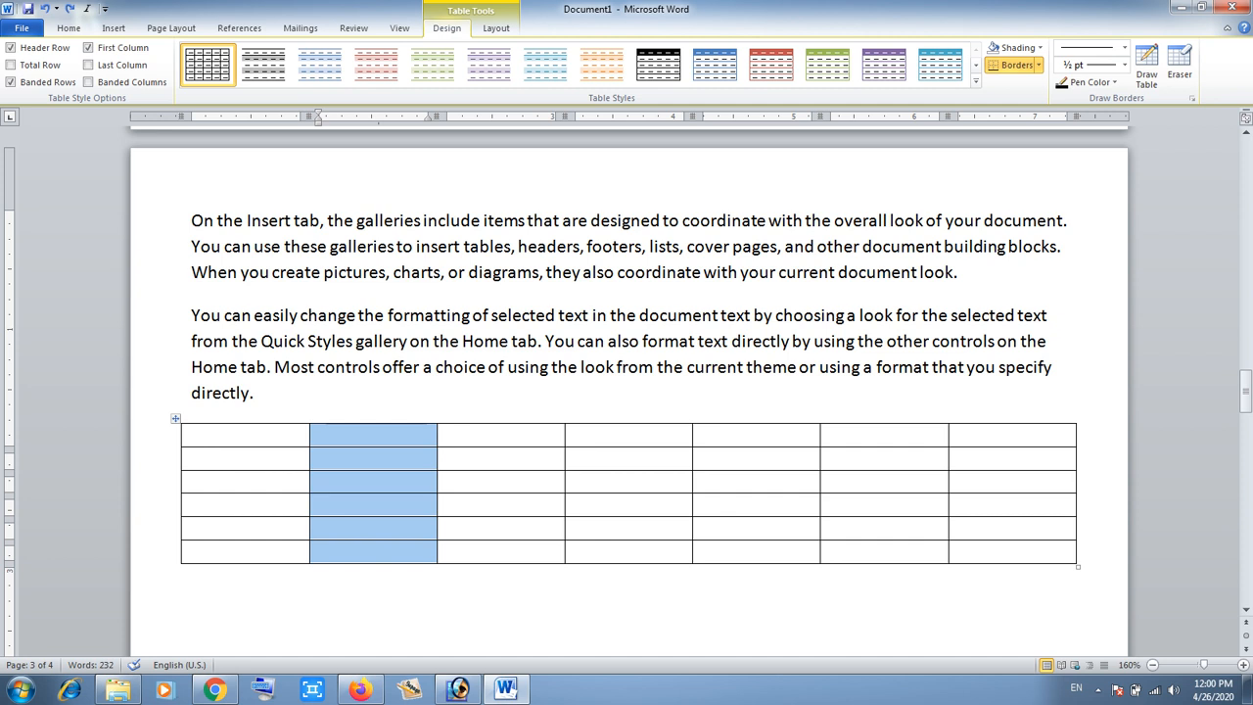
left_click(979, 552)
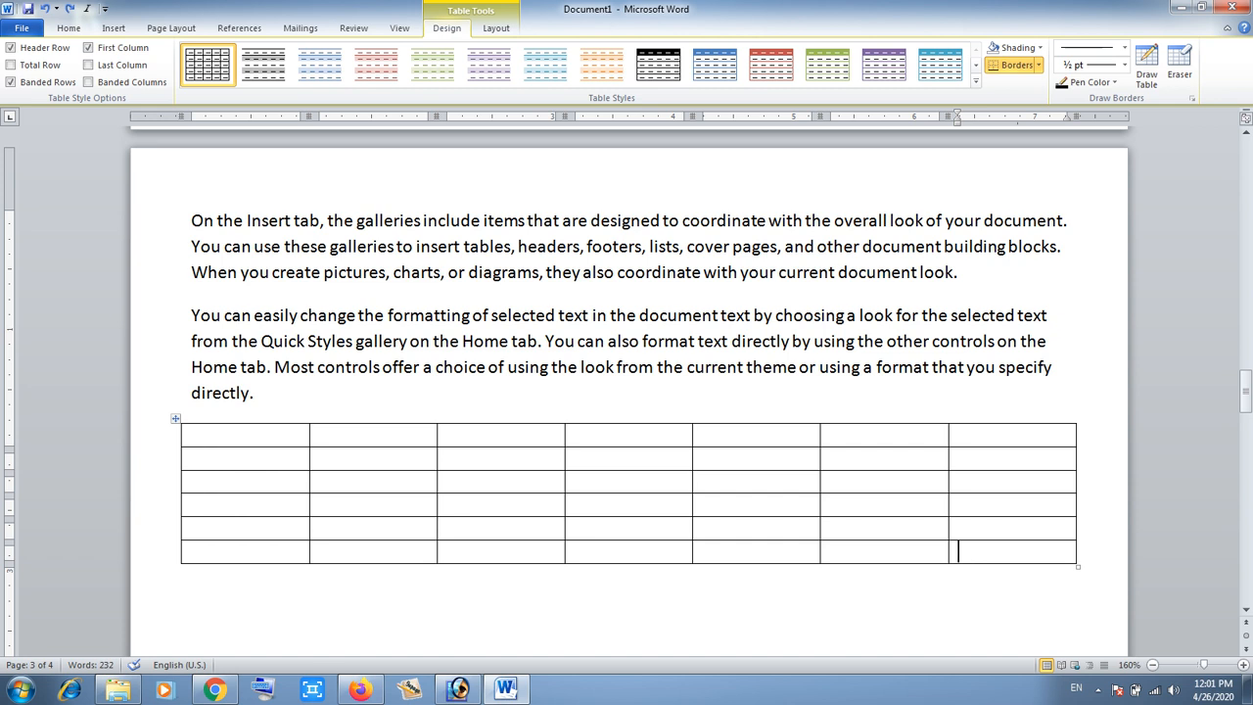
key("Tab")
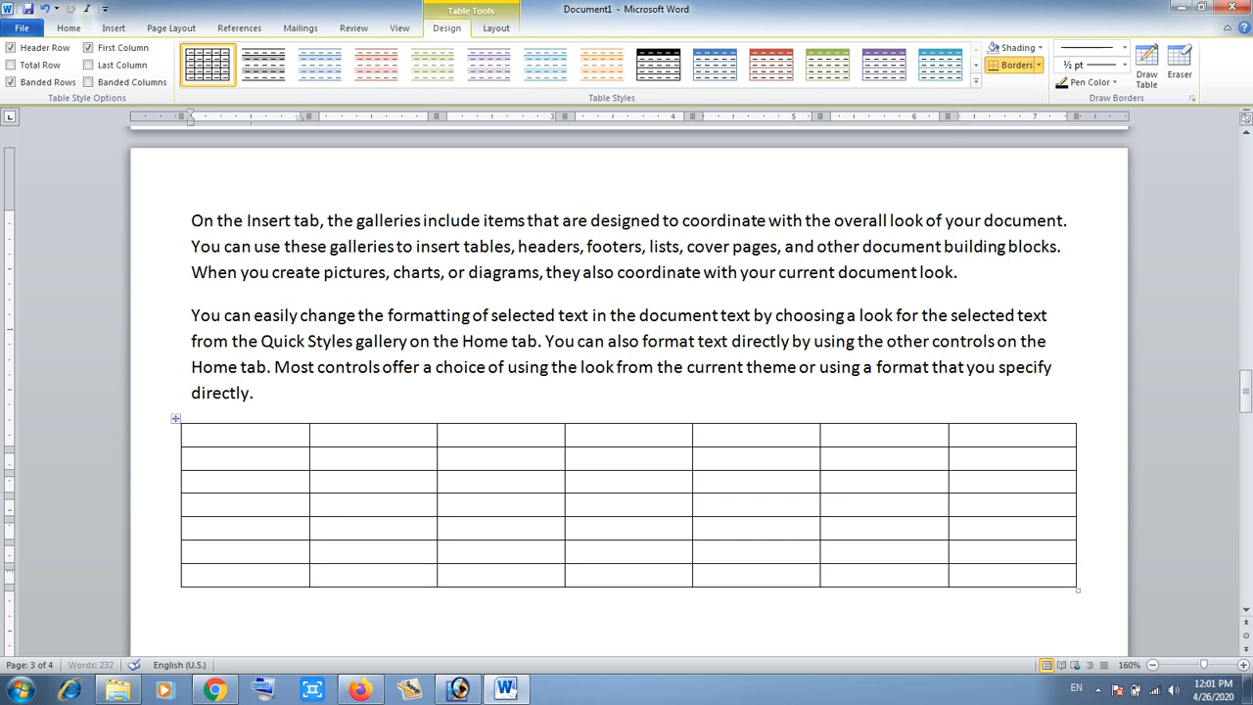
key("Tab")
key("Tab")
key("Tab")
key("Tab")
key("Tab")
key("Tab")
key("Tab")
key("Tab")
key("Tab")
key("Tab")
key("Tab")
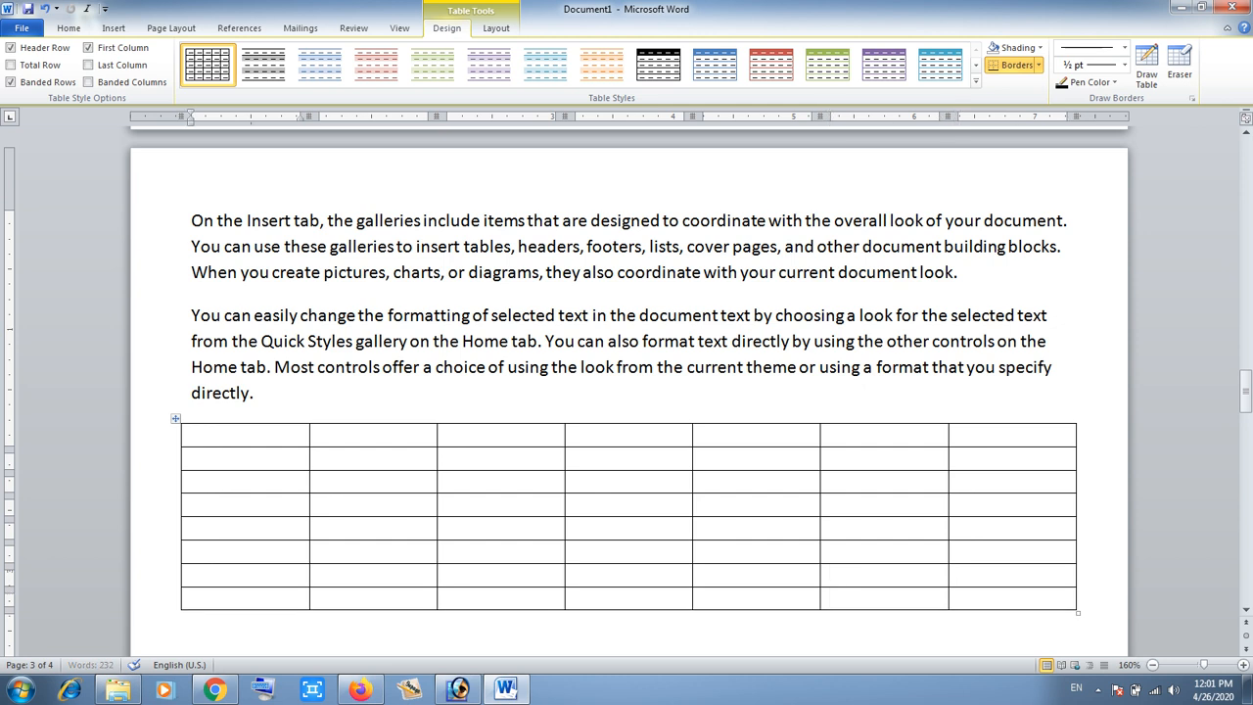
key("Tab")
key("Tab")
key("Tab")
key("Tab")
key("Tab")
key("Tab")
key("Tab")
key("Tab")
key("Tab")
key("Tab")
key("Tab")
key("Tab")
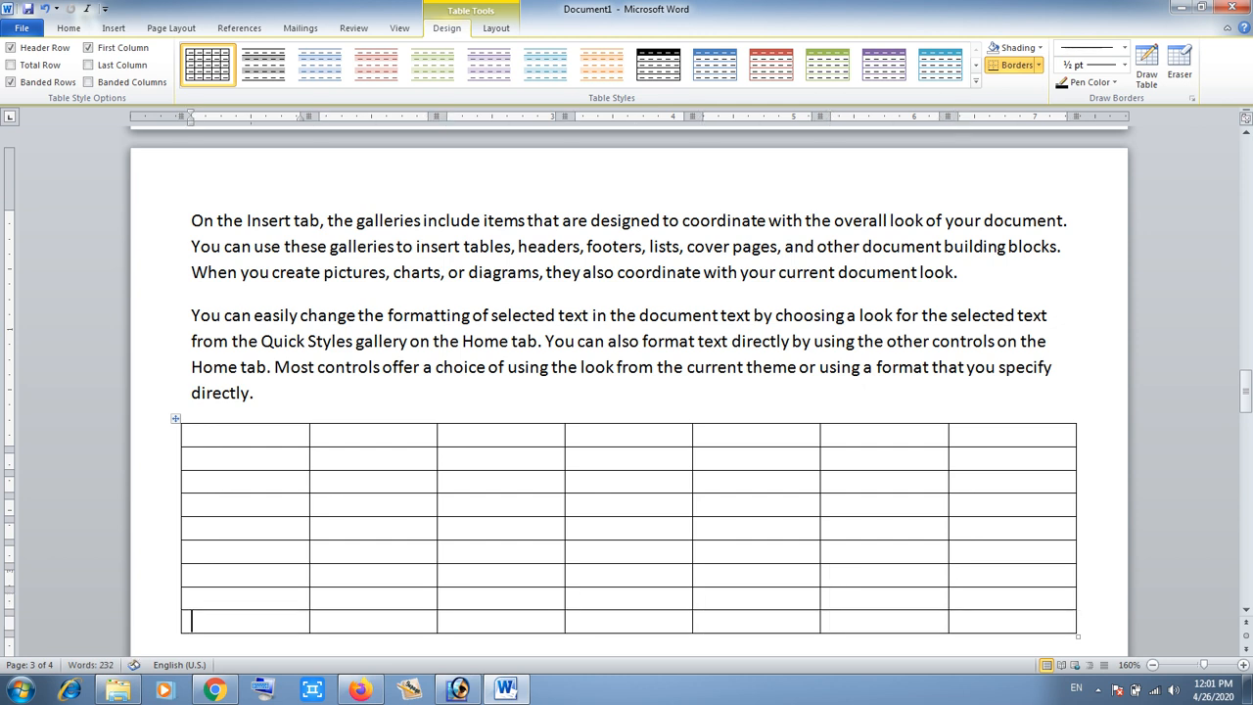
- Delete the table's last column
left_click_drag(1247, 430, 1246, 396)
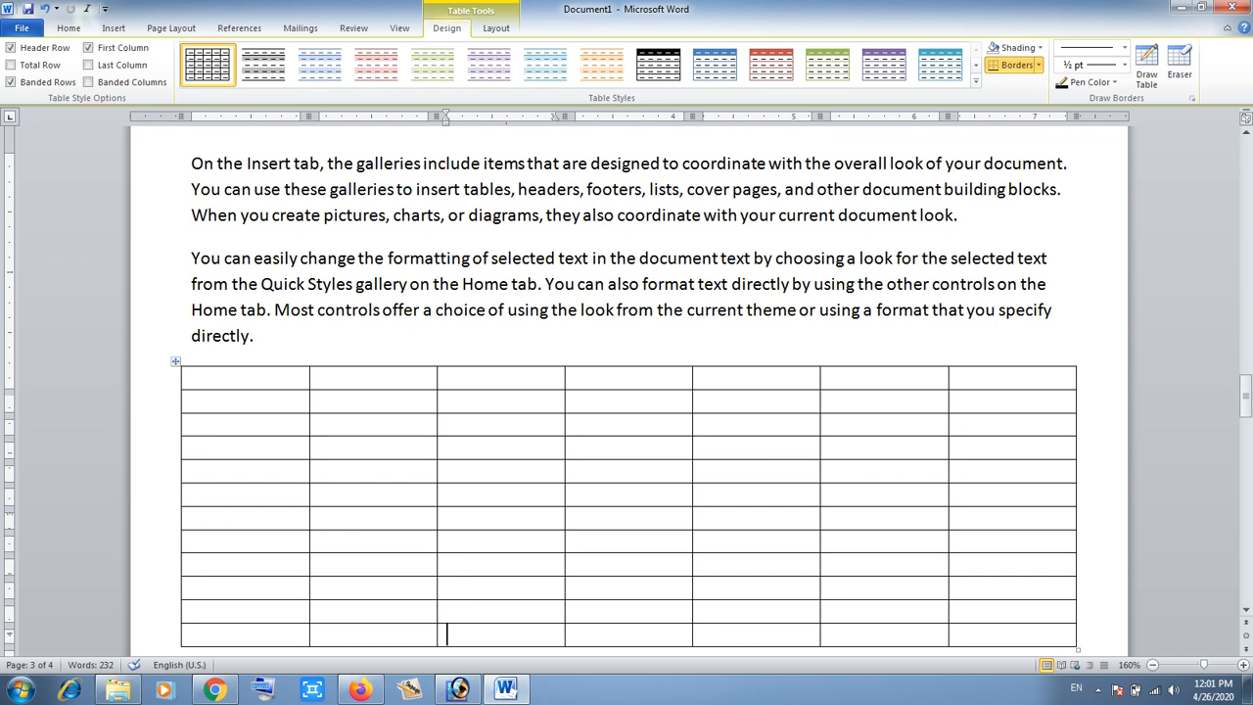
left_click(1005, 365)
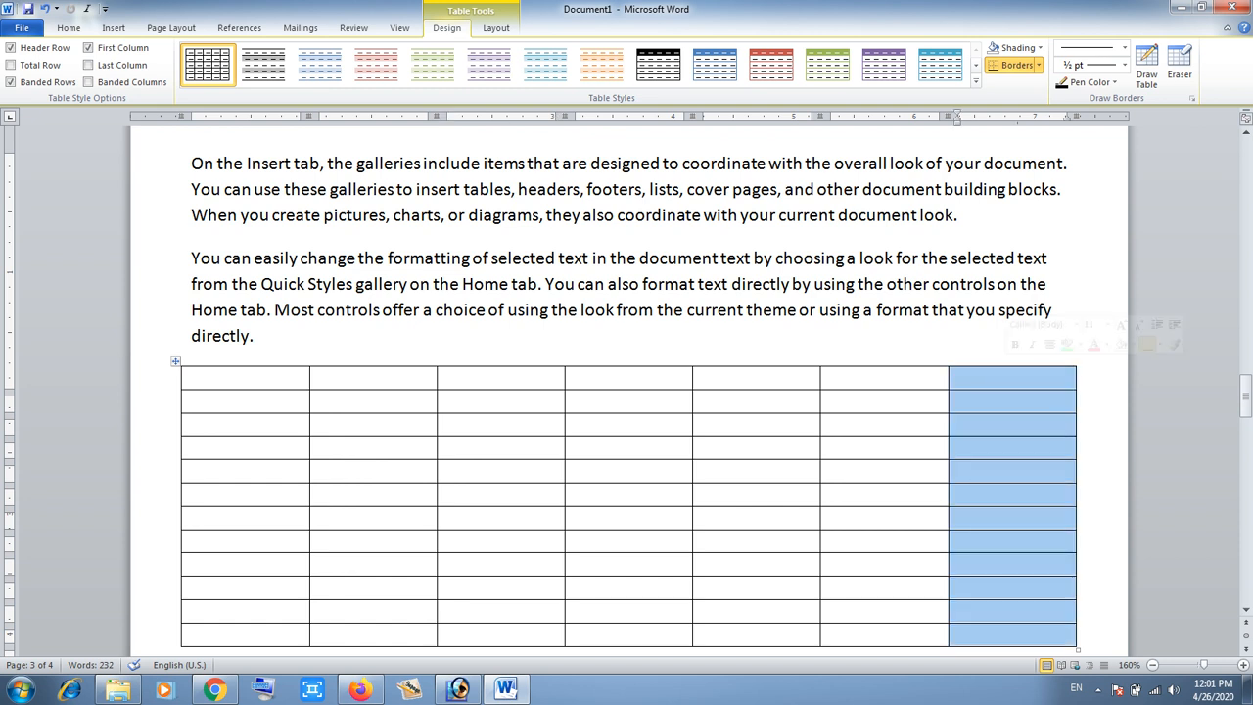
right_click(1008, 368)
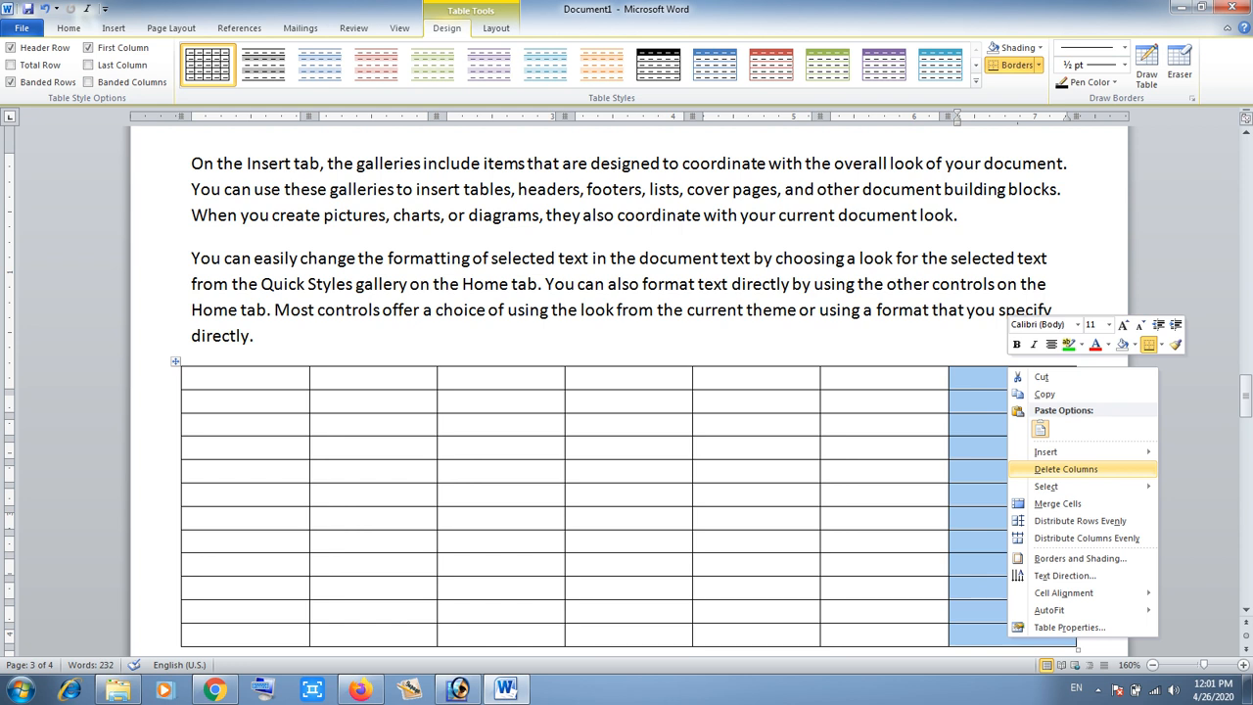
left_click(1066, 469)
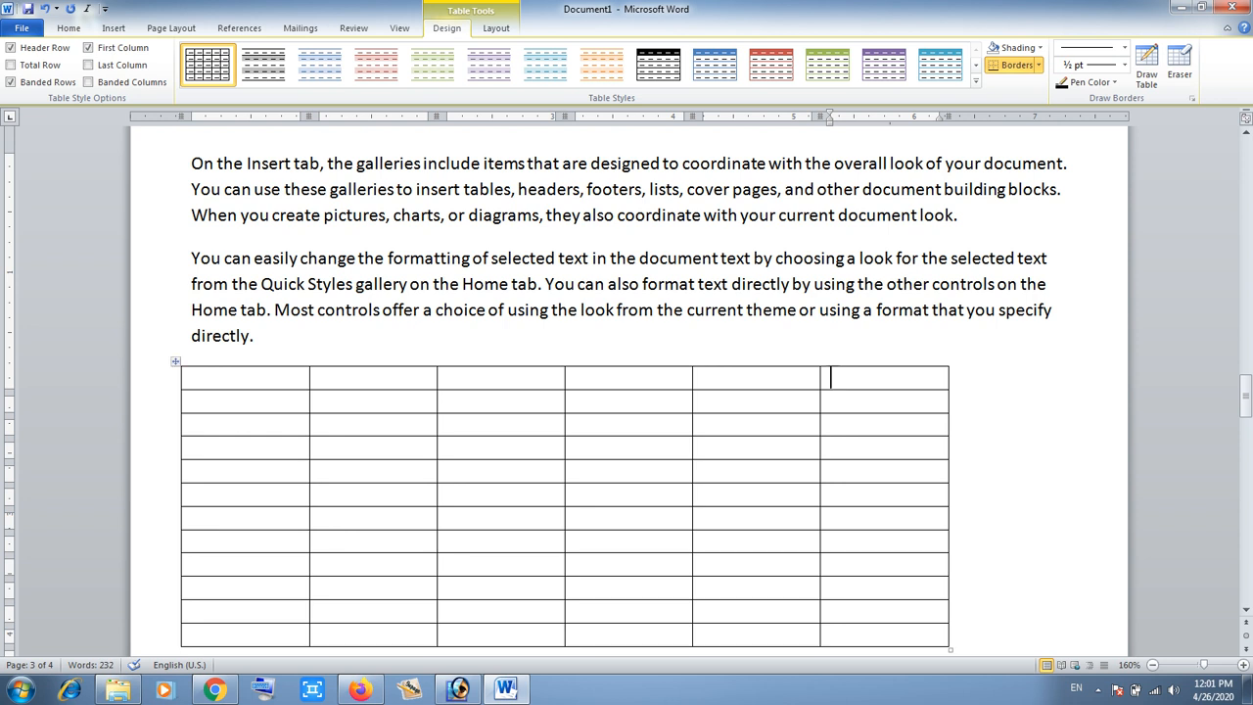
- Insert a new column to the right of the table's last column
left_click(874, 365)
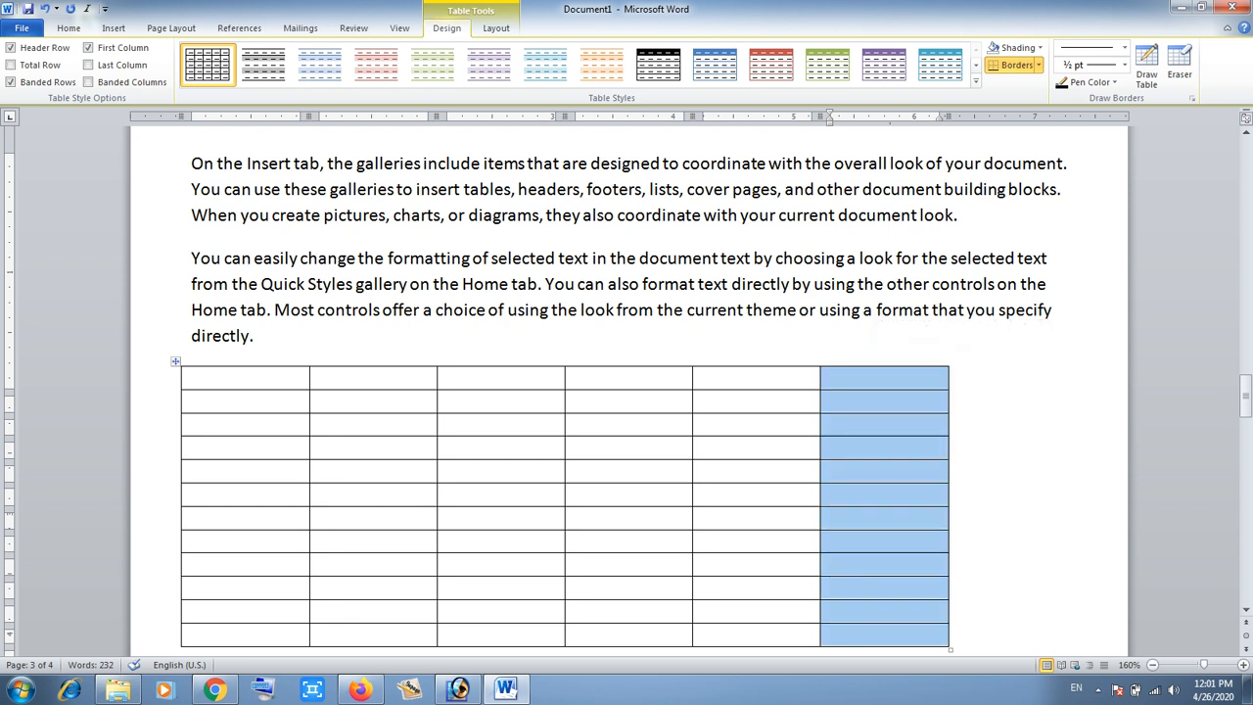
right_click(880, 370)
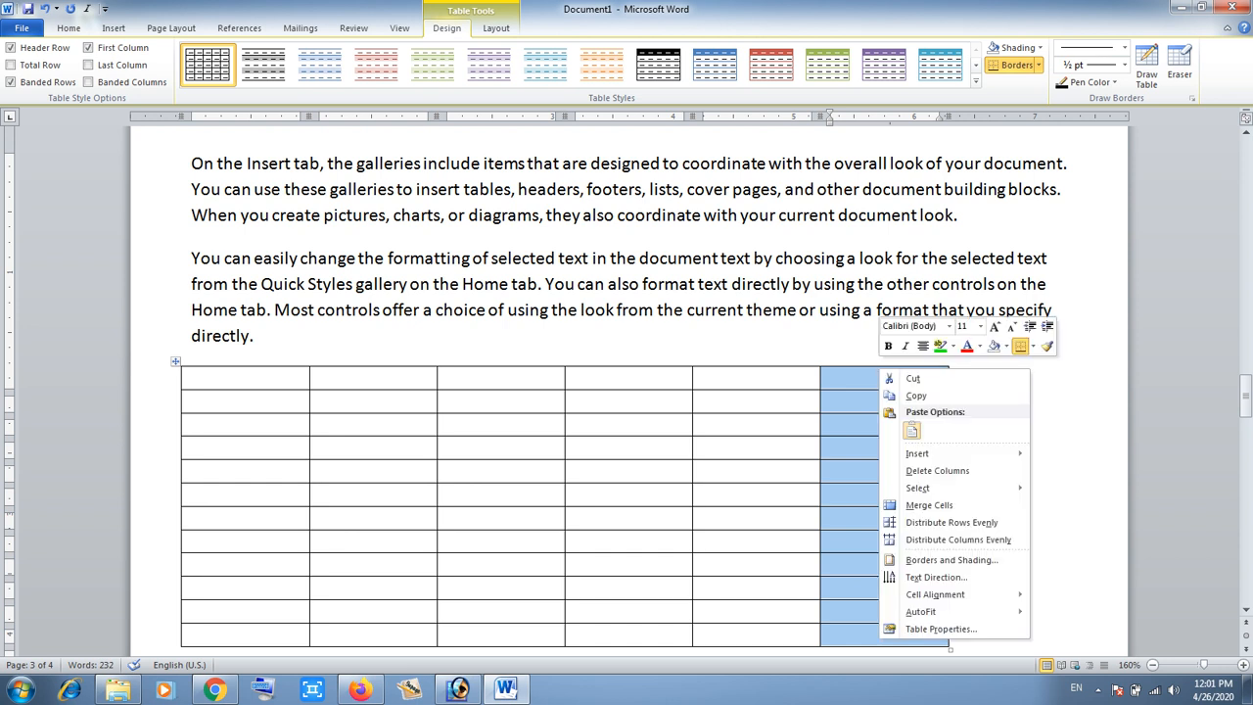
mouse_move(930, 453)
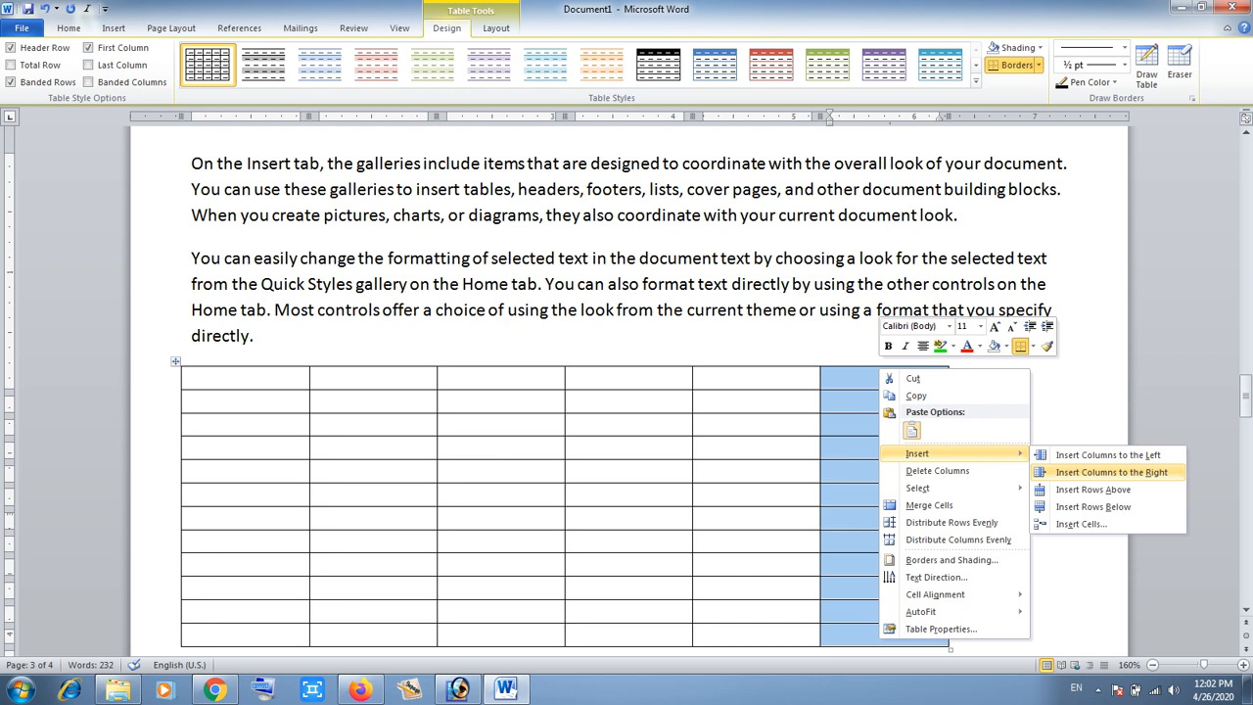
left_click(1111, 472)
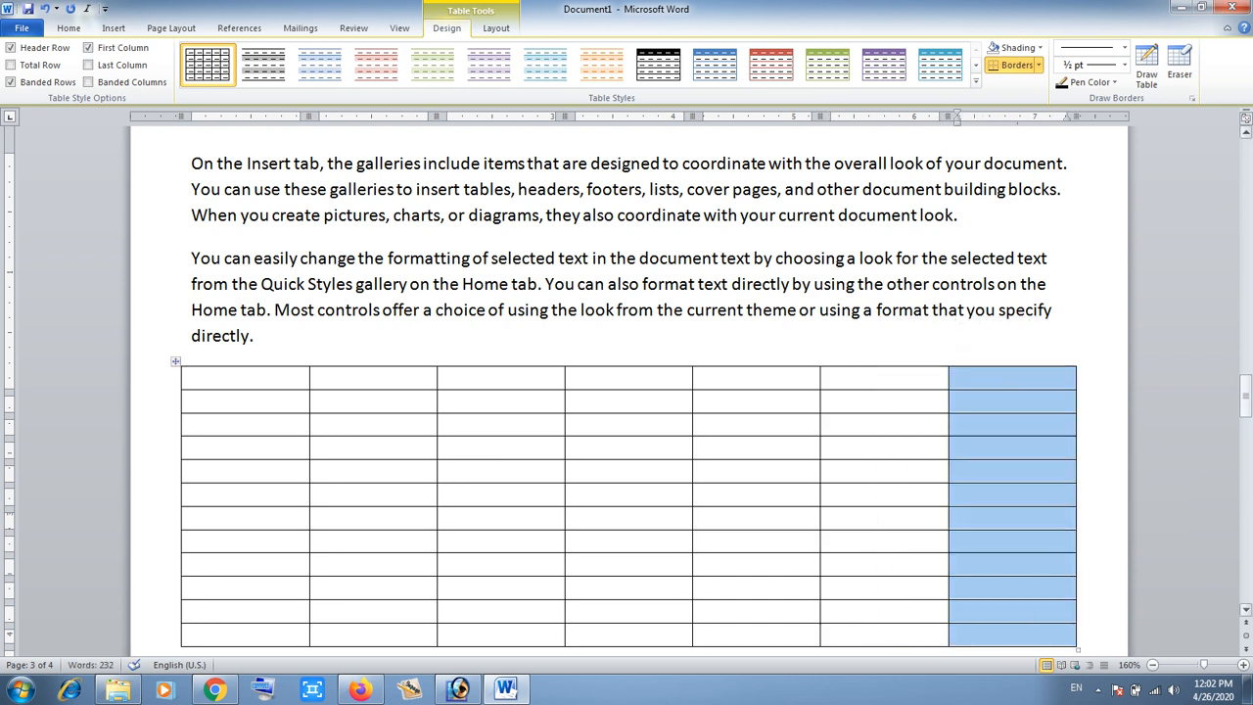
- Select the entire table
left_click_drag(1245, 395, 1245, 401)
left_click(746, 406)
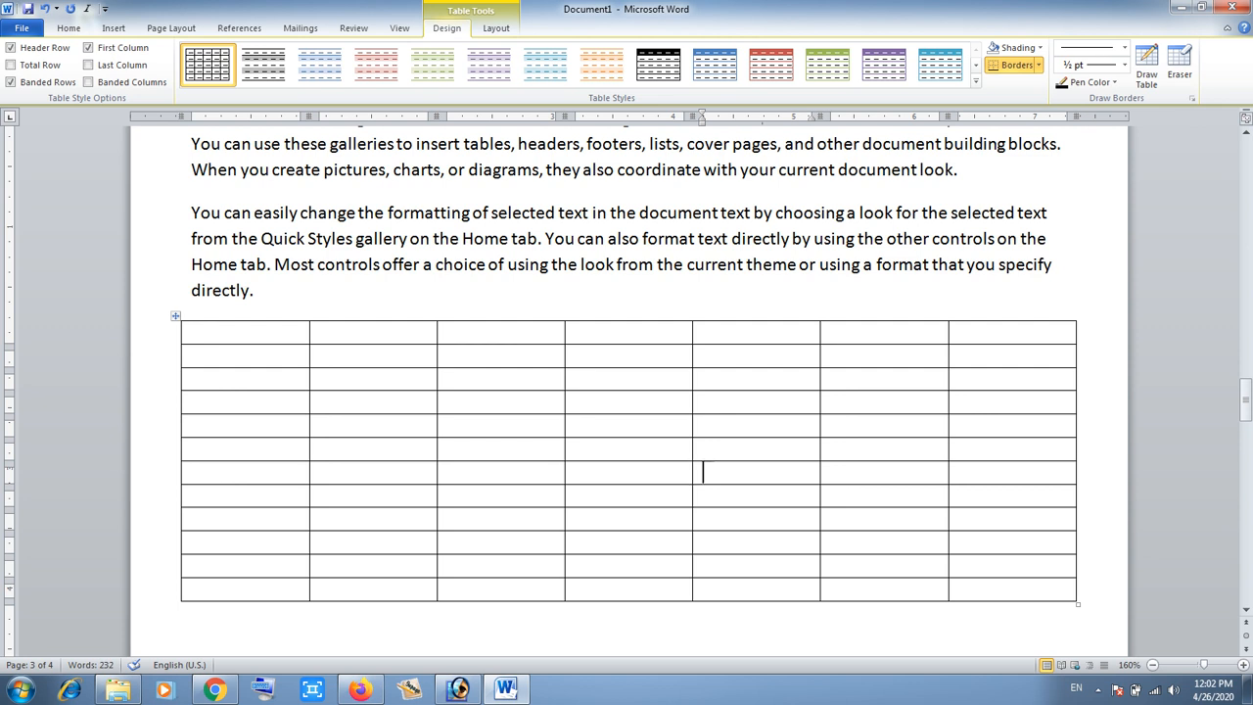
key("alt+KP_5")
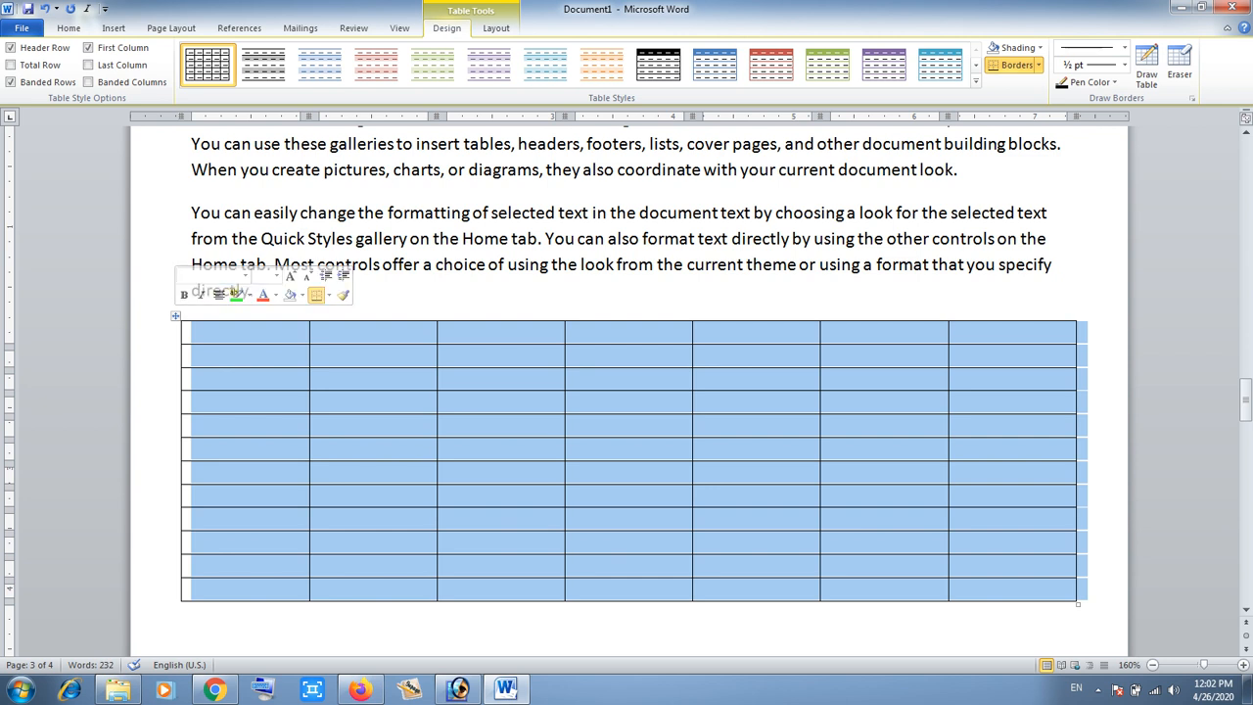
- Enlarge the font of the selected table to 16 pt
left_click(69, 28)
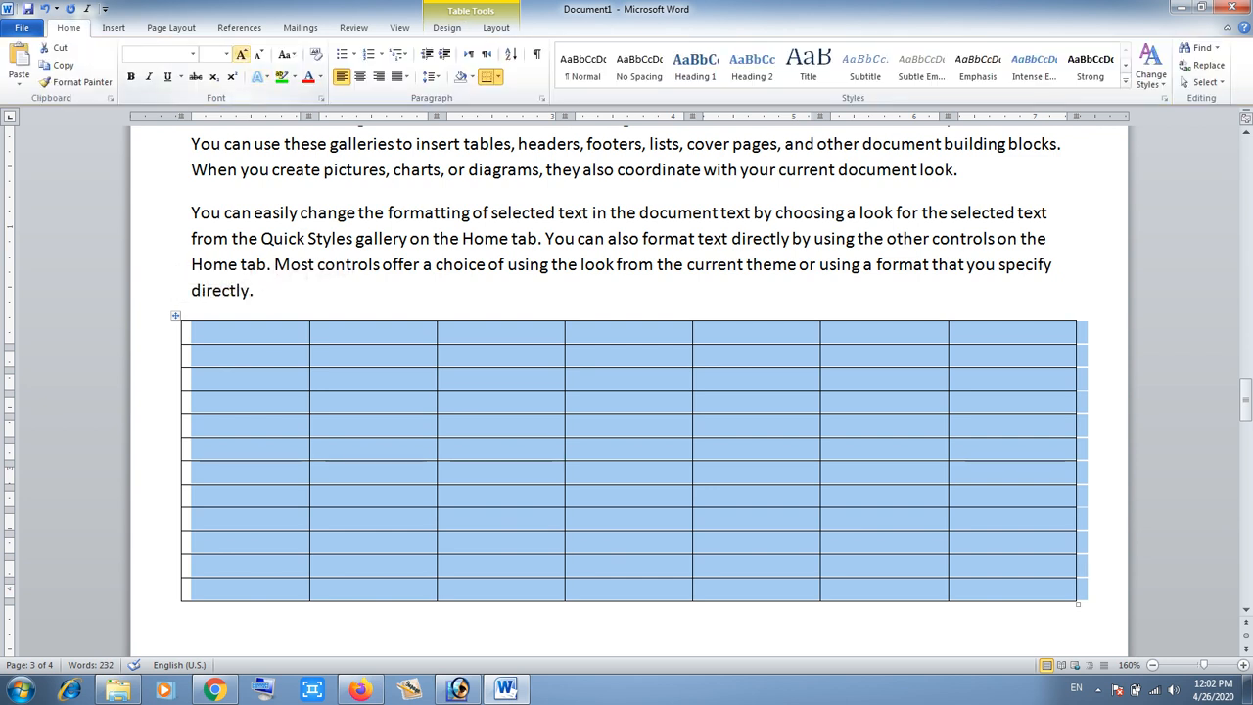
left_click(241, 54)
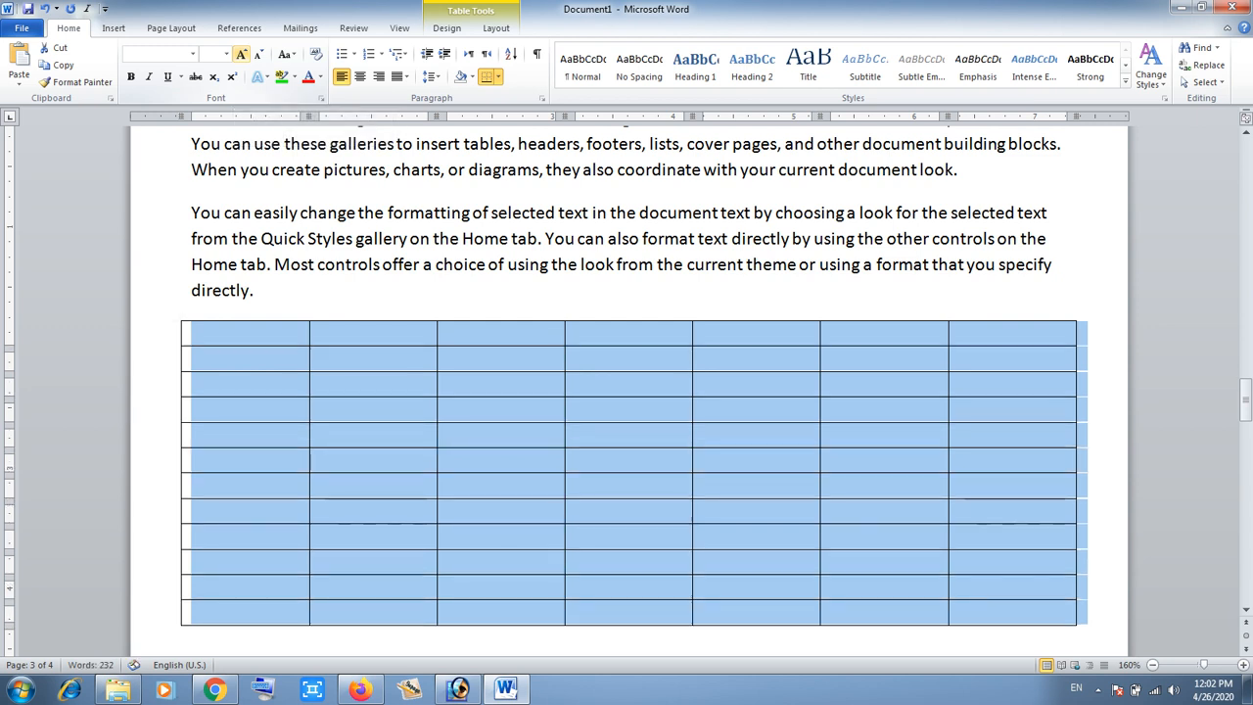
left_click(241, 54)
left_click(241, 54)
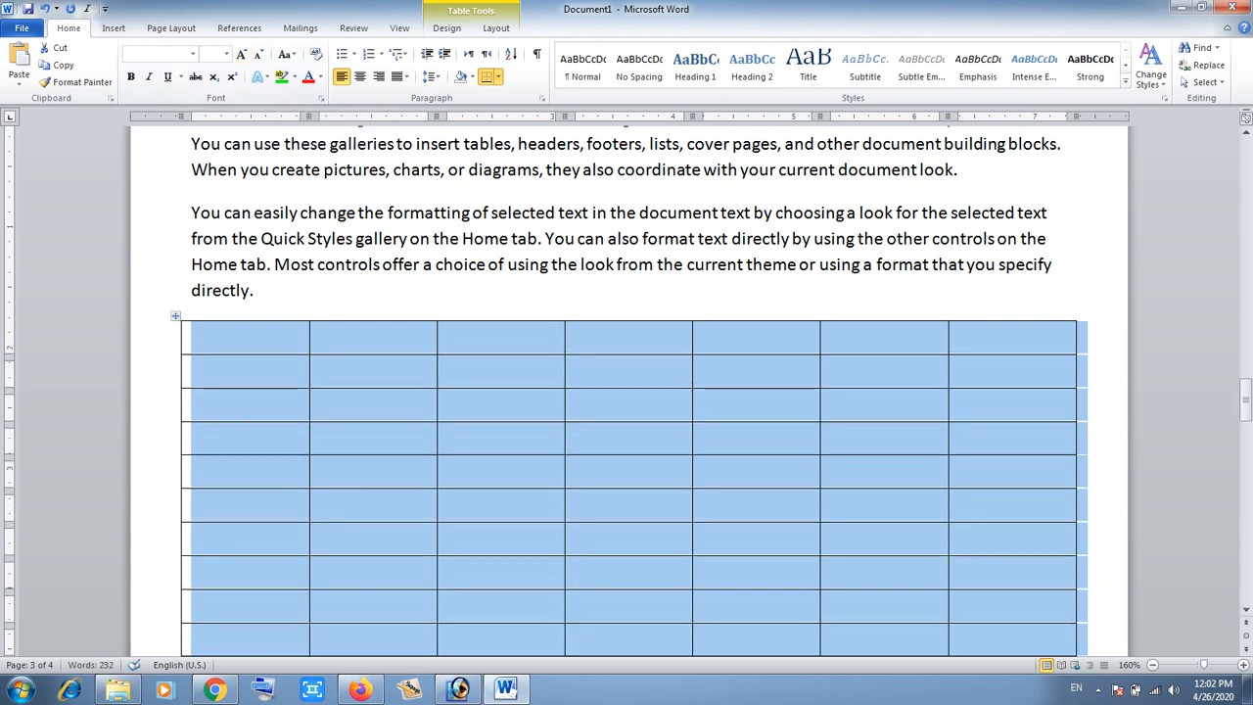
- Enter the headings Name and Caste in the first two cells of the table's top row
left_click(251, 372)
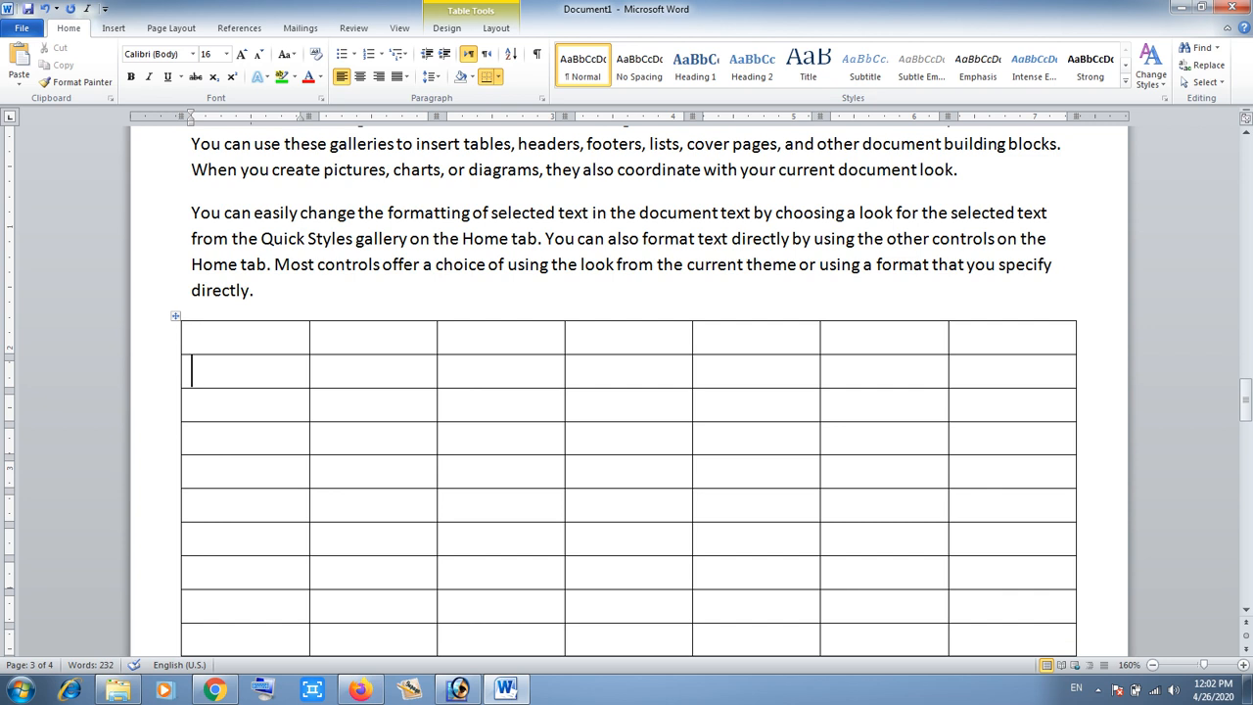
scroll(627, 391, "down", 4)
scroll(627, 392, "up", 3)
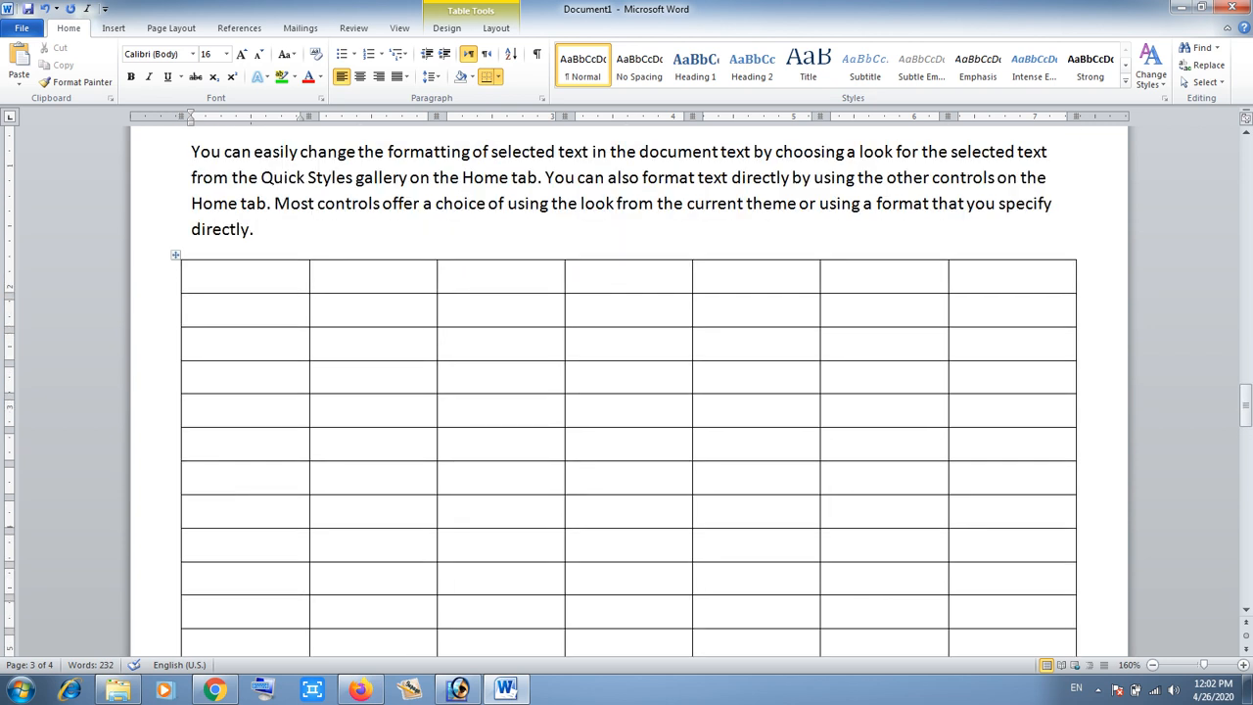
left_click(194, 276)
type("name")
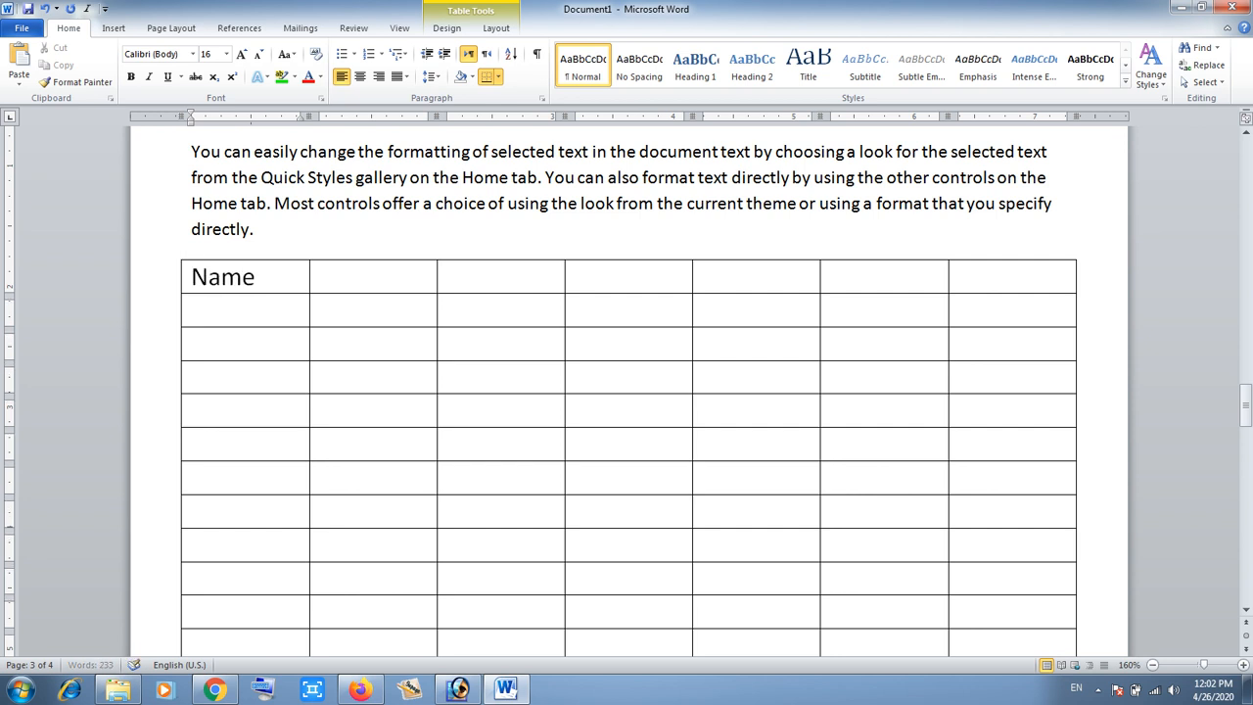
key("Tab")
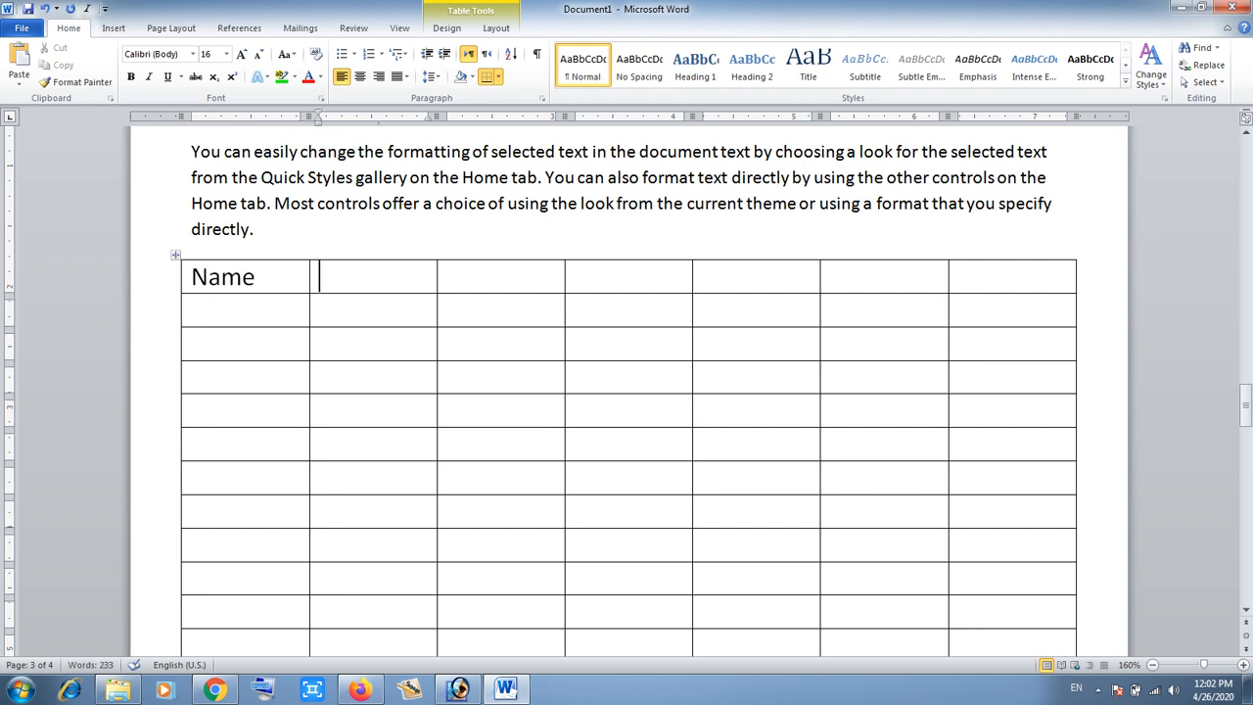
type("caste")
- Apply a dark blue built-in table style to the whole table
left_click(176, 254)
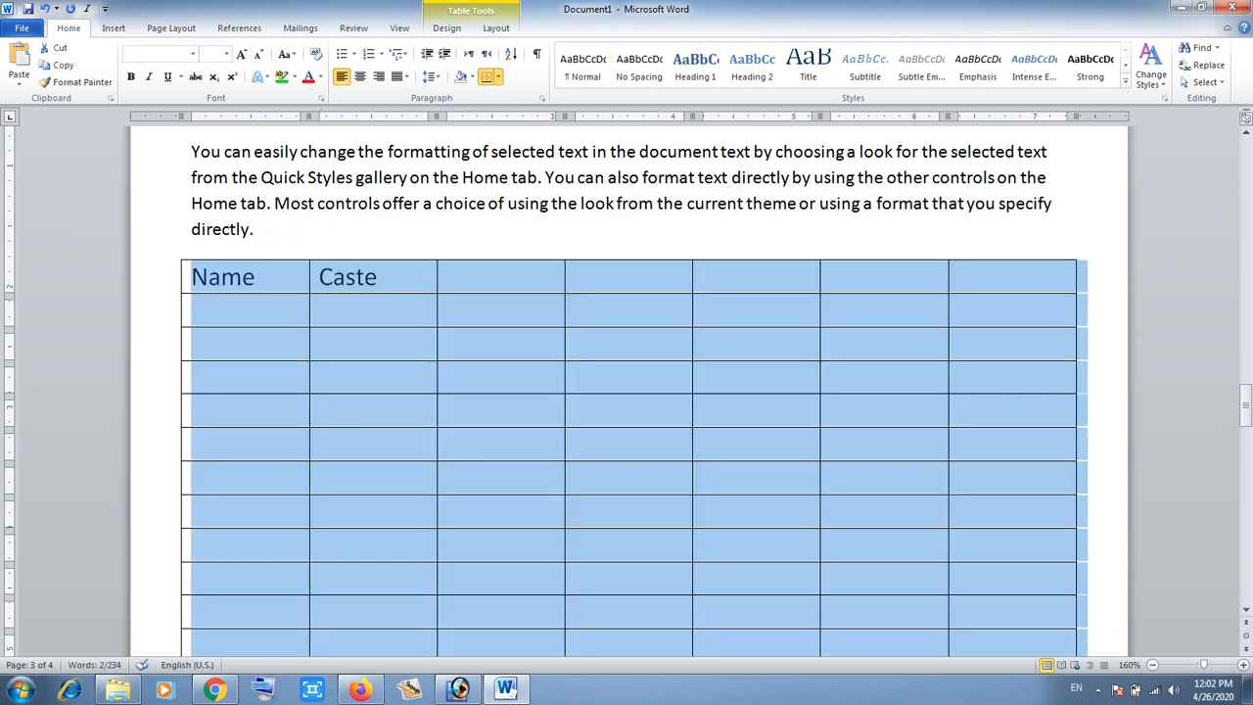
left_click(447, 28)
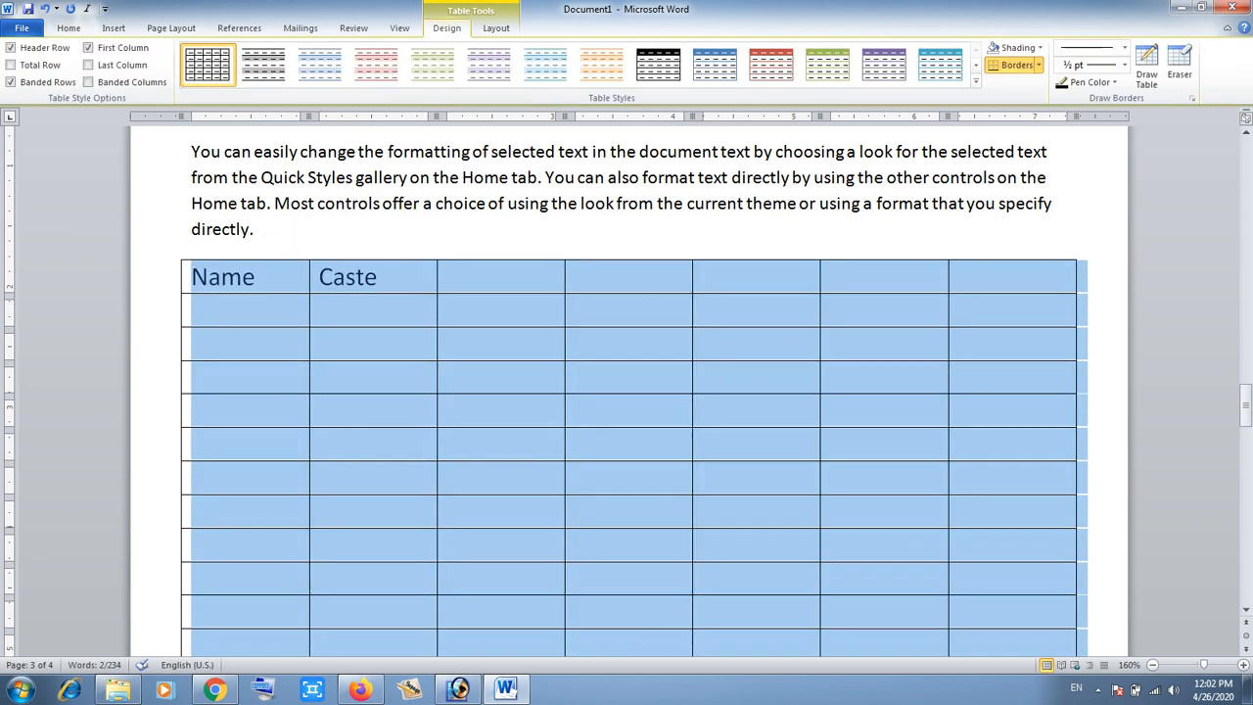
left_click(975, 81)
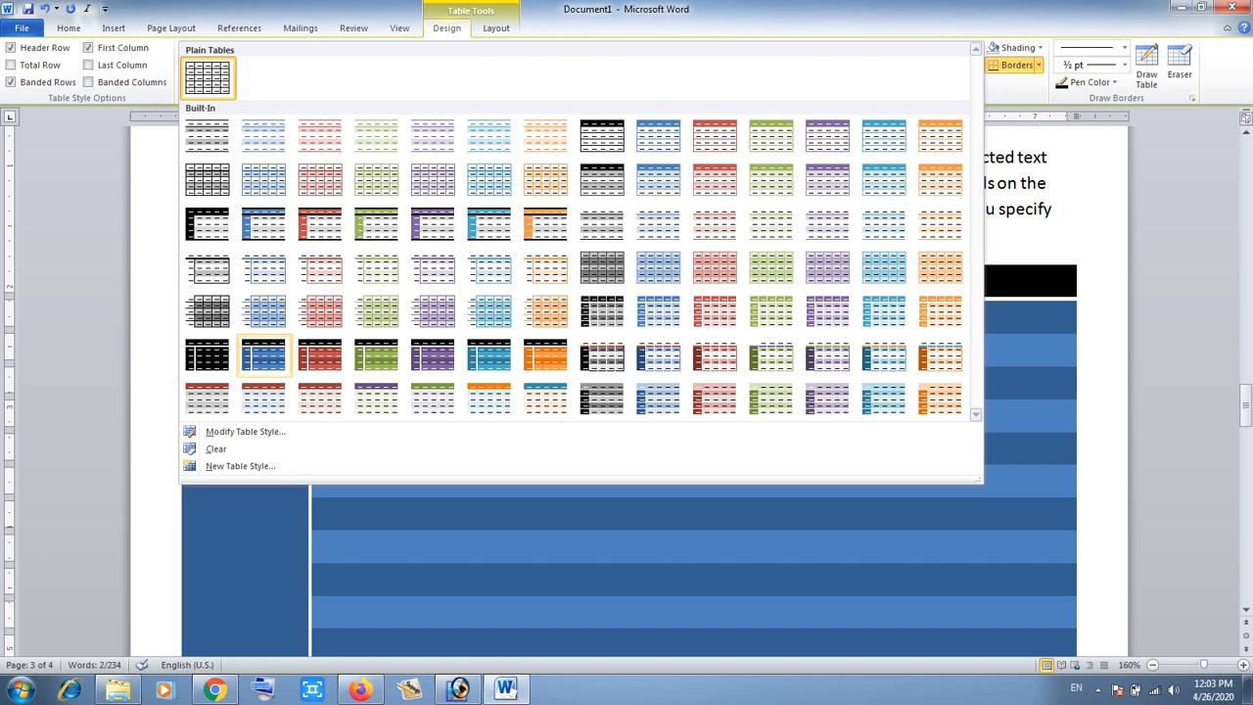
left_click(263, 356)
left_click(705, 383)
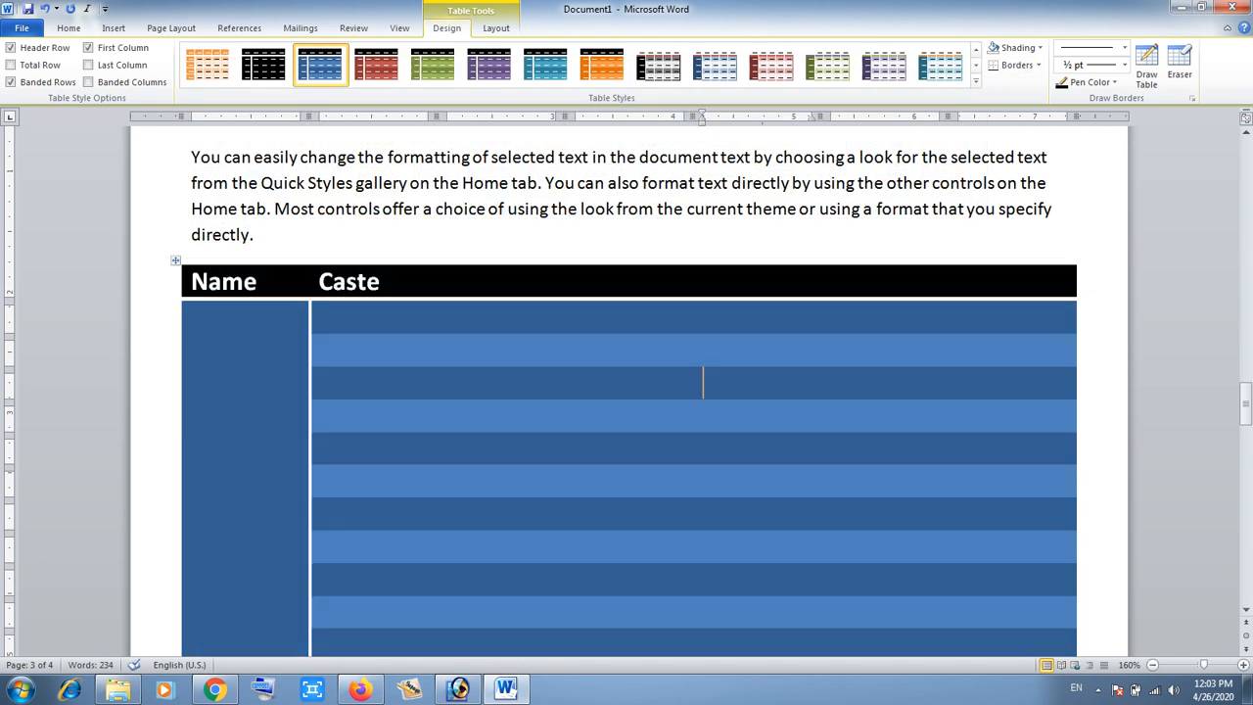
- Start a new empty paragraph below the styled table
mouse_move(1245, 403)
left_mouse_down()
mouse_move(1246, 416)
mouse_move(1245, 406)
left_mouse_up()
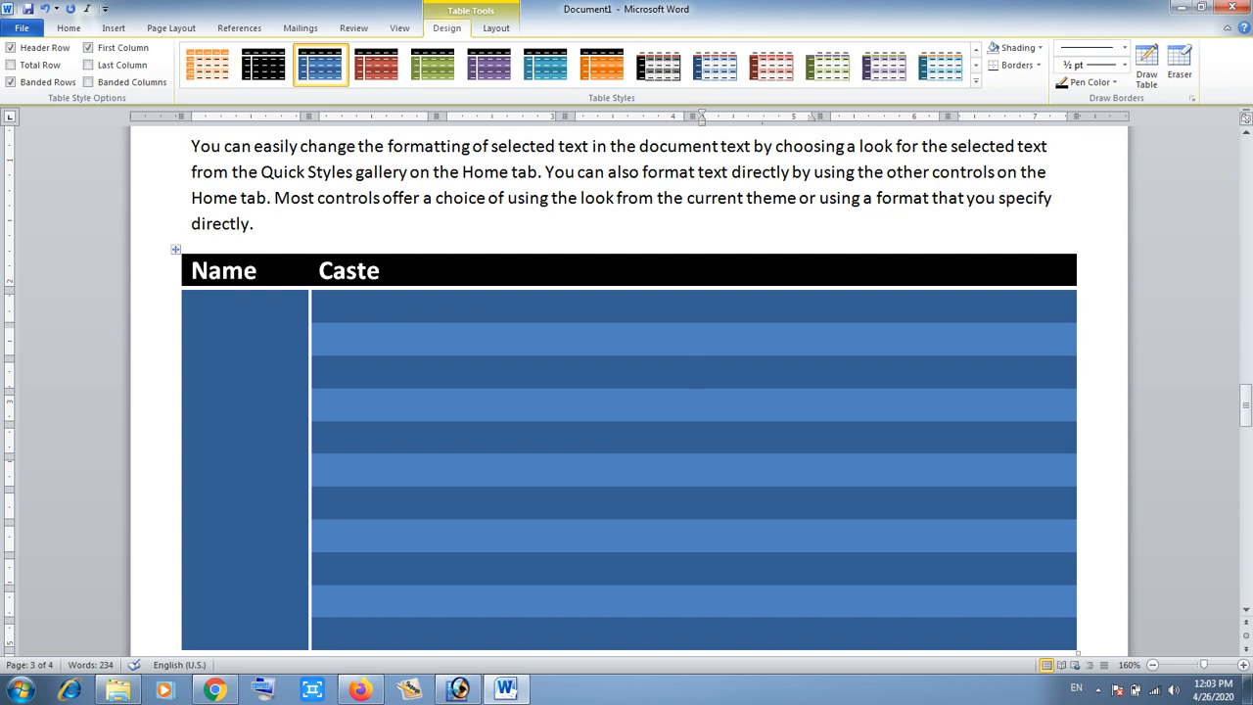
scroll(629, 391, "down", 4)
left_click(433, 418)
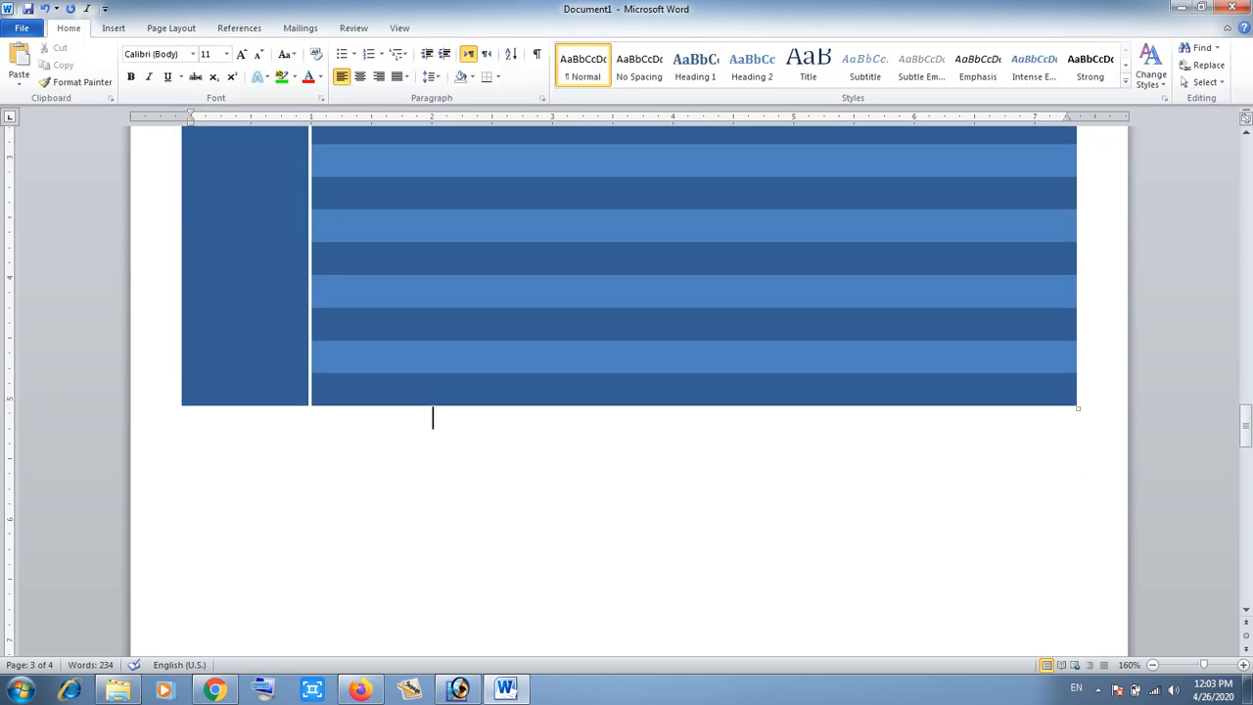
key("Return")
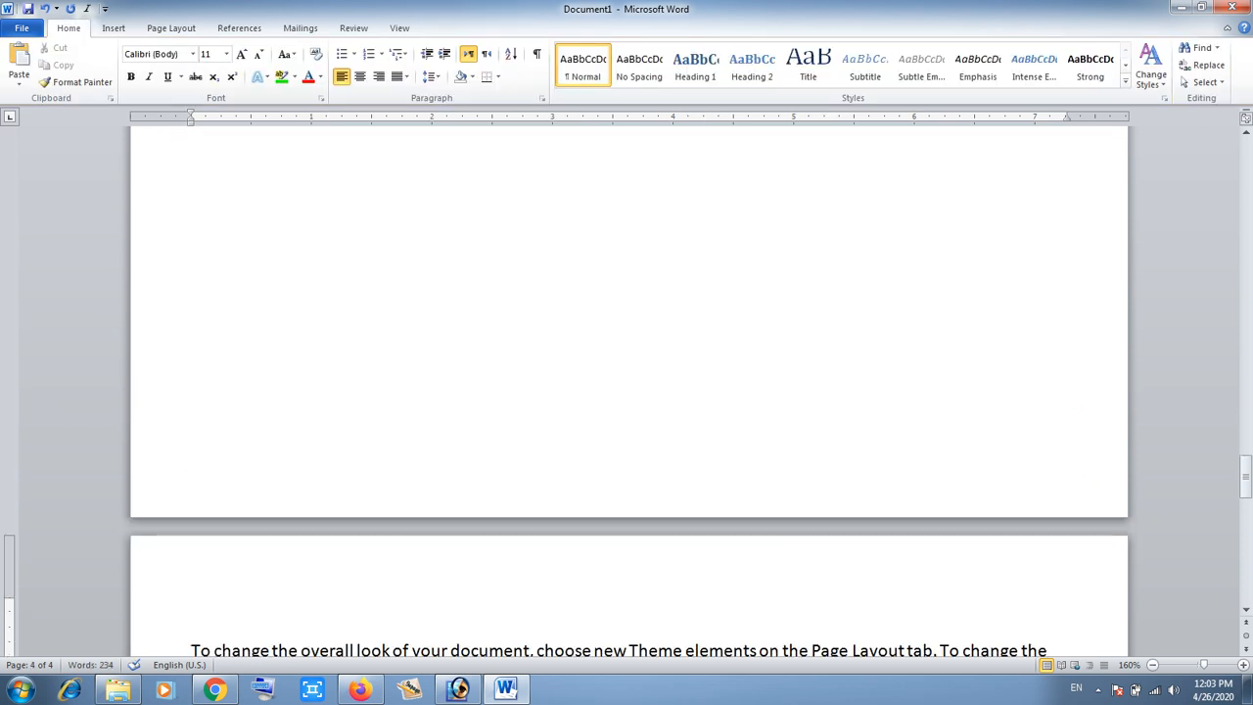
scroll(629, 392, "down", 8)
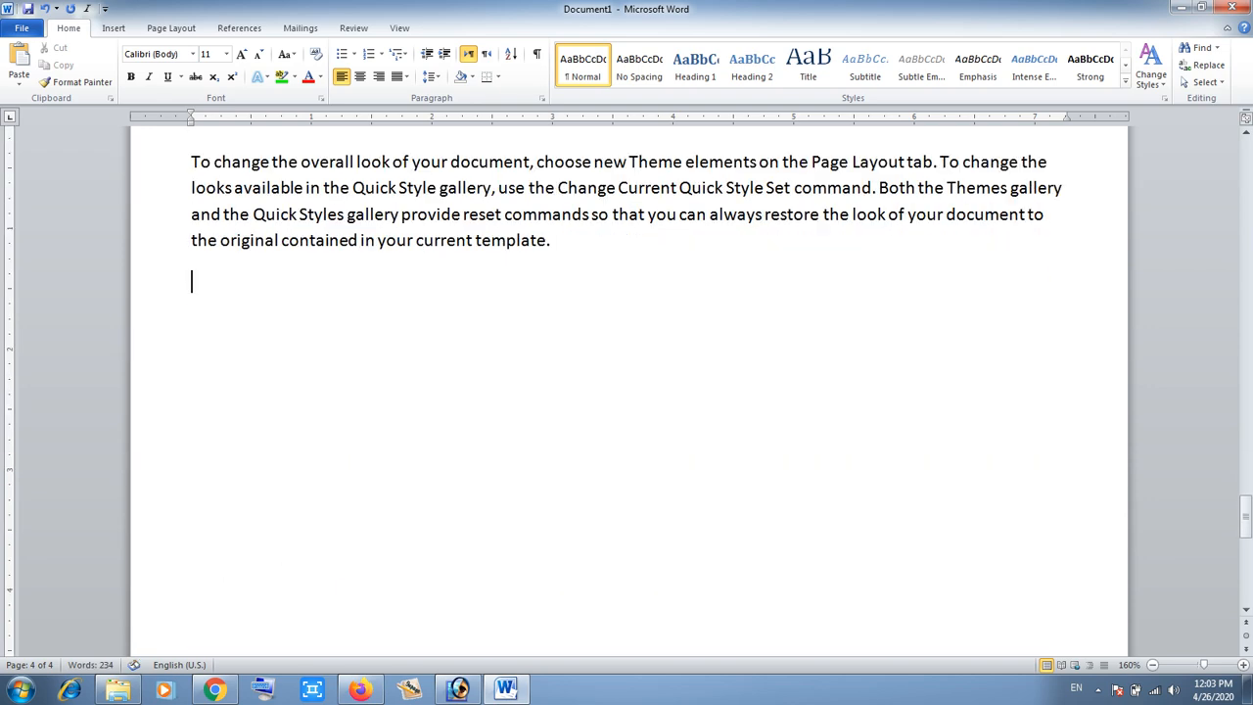
- Draw a table's outer frame about the width of the text area with the Draw Table tool
left_click(113, 27)
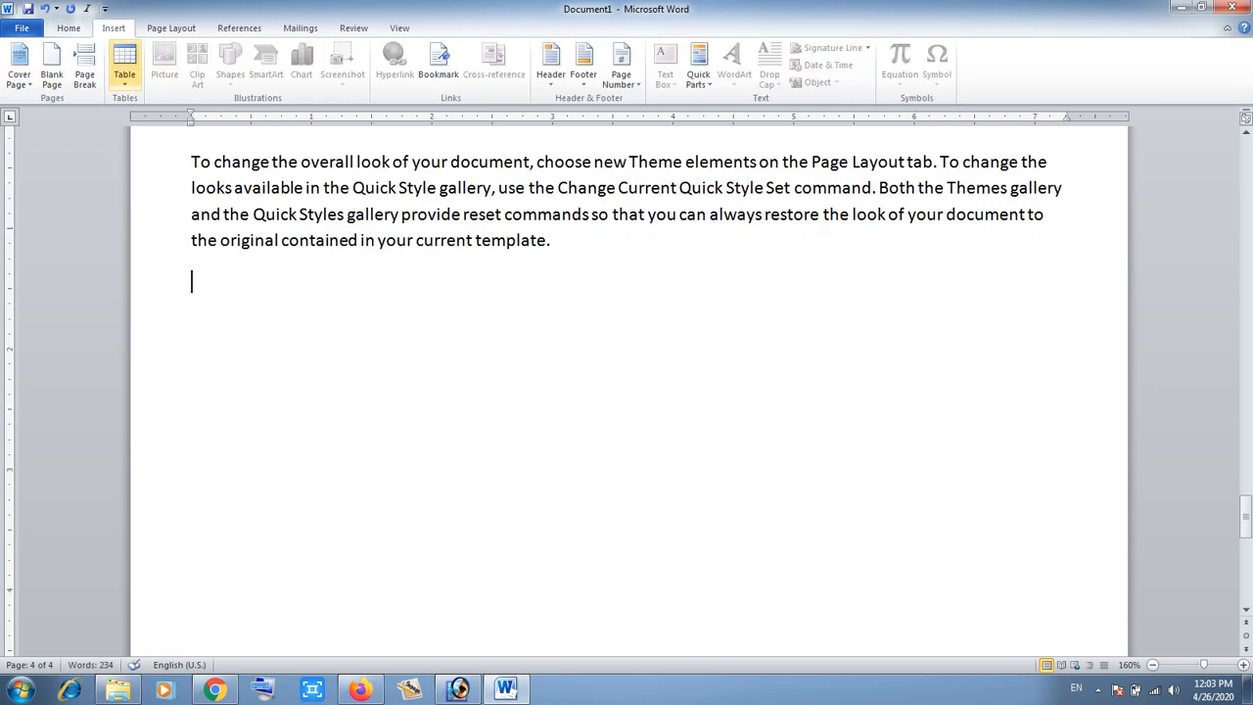
left_click(124, 69)
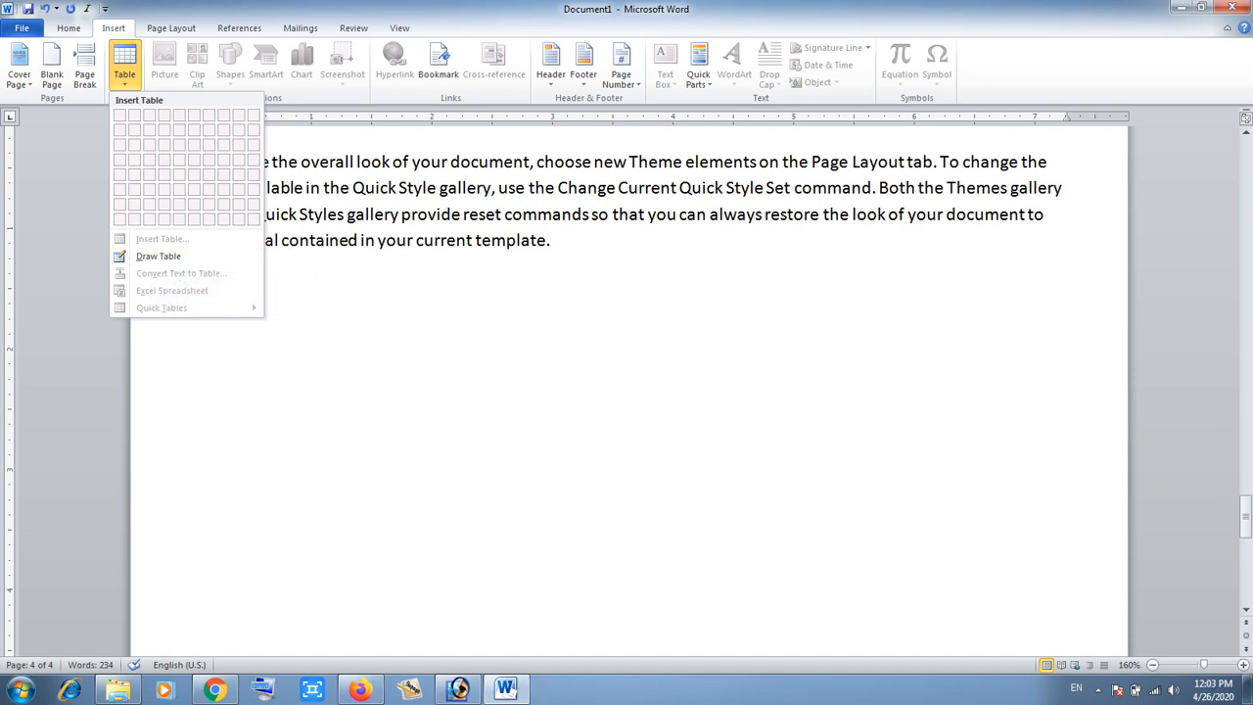
key("Escape")
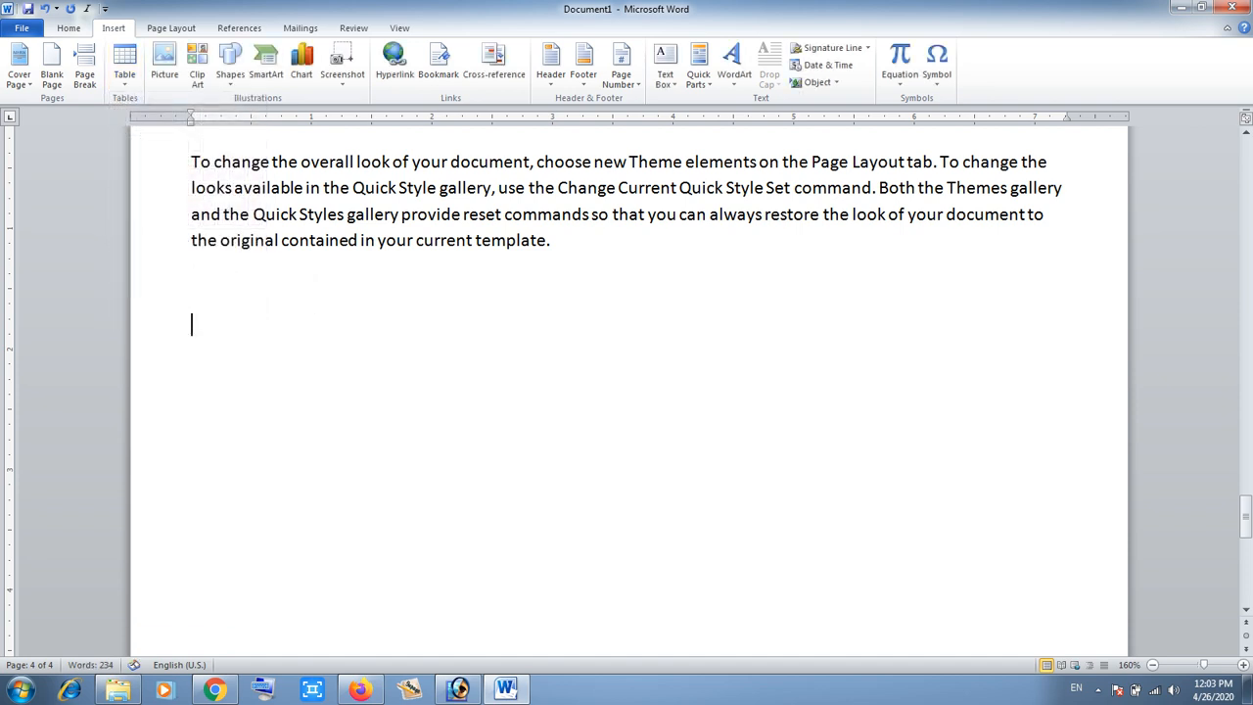
left_click(125, 64)
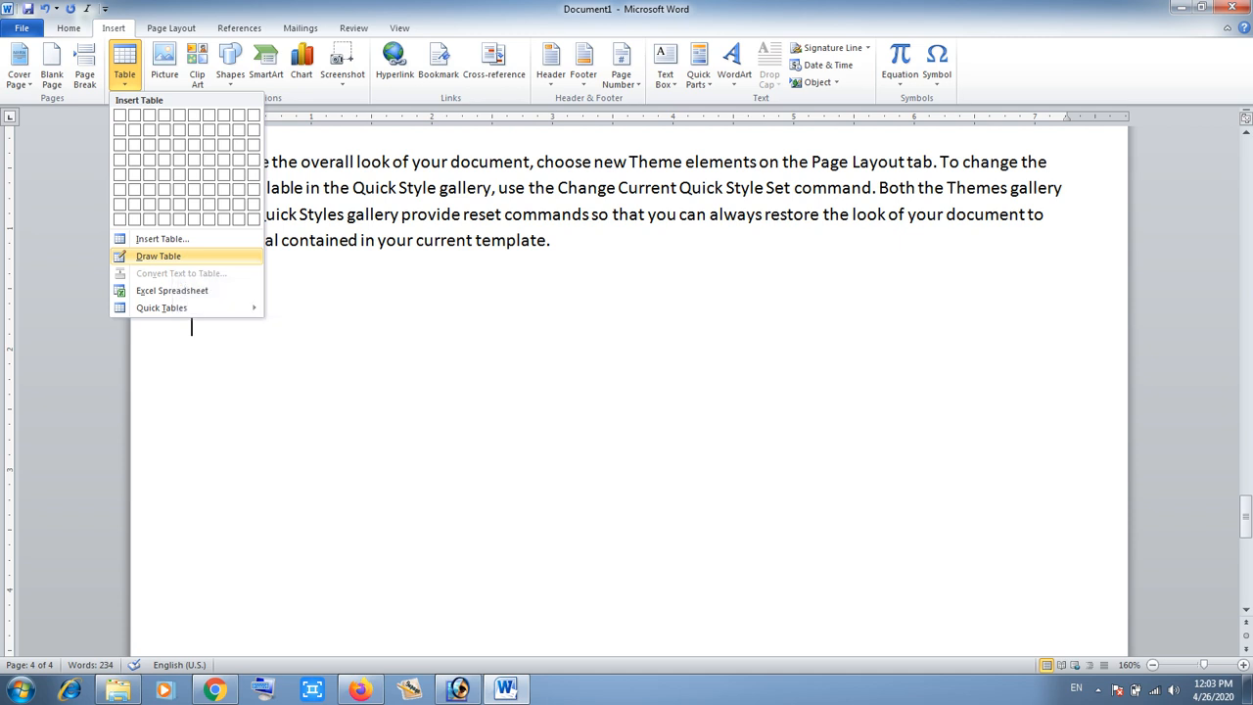
left_click(158, 255)
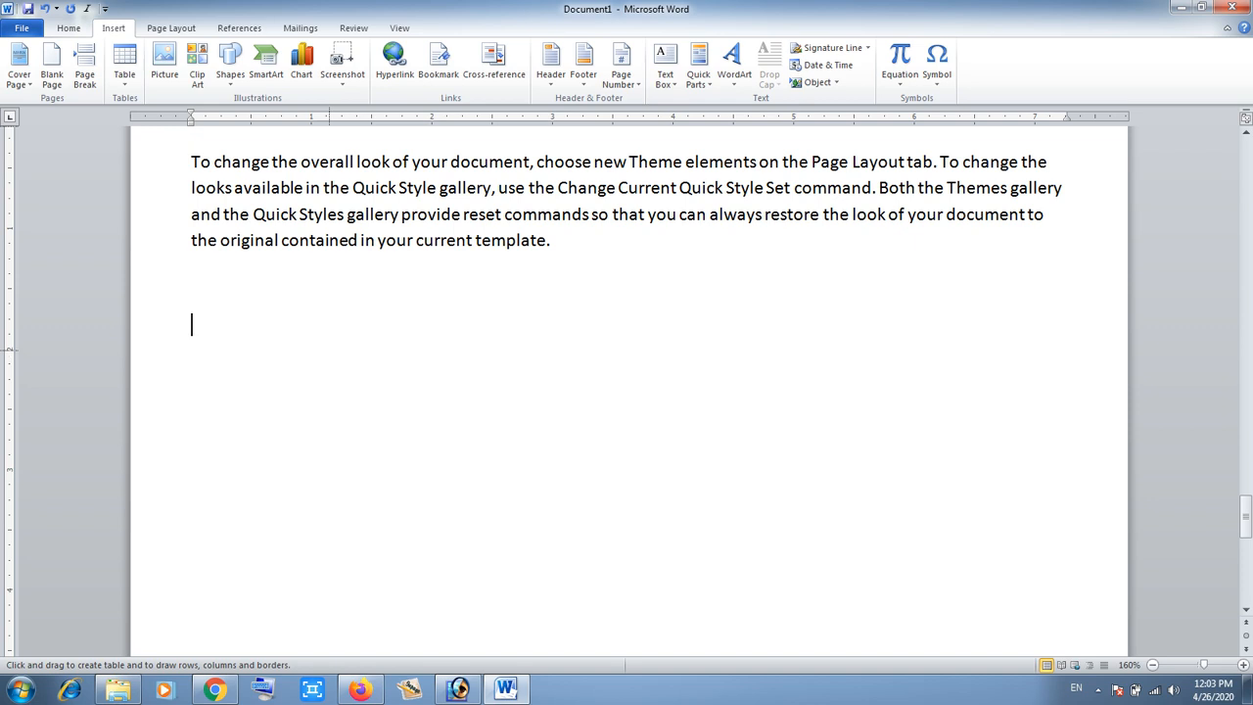
mouse_move(209, 318)
left_mouse_down()
mouse_move(294, 391)
mouse_move(744, 407)
mouse_move(976, 433)
mouse_move(1015, 476)
mouse_move(1059, 496)
mouse_move(1075, 564)
left_mouse_up()
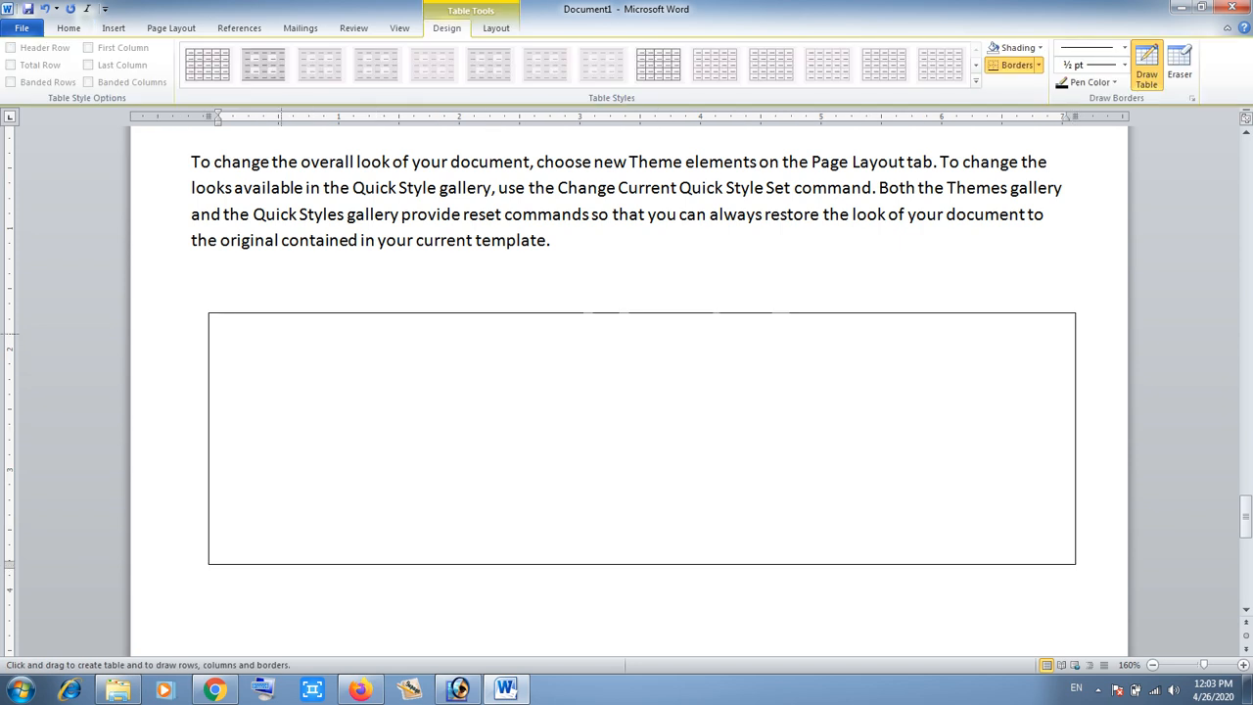
- Draw an inner box inside the frame and divide it with two vertical column lines
mouse_move(279, 334)
left_mouse_down()
mouse_move(450, 423)
mouse_move(904, 496)
left_mouse_up()
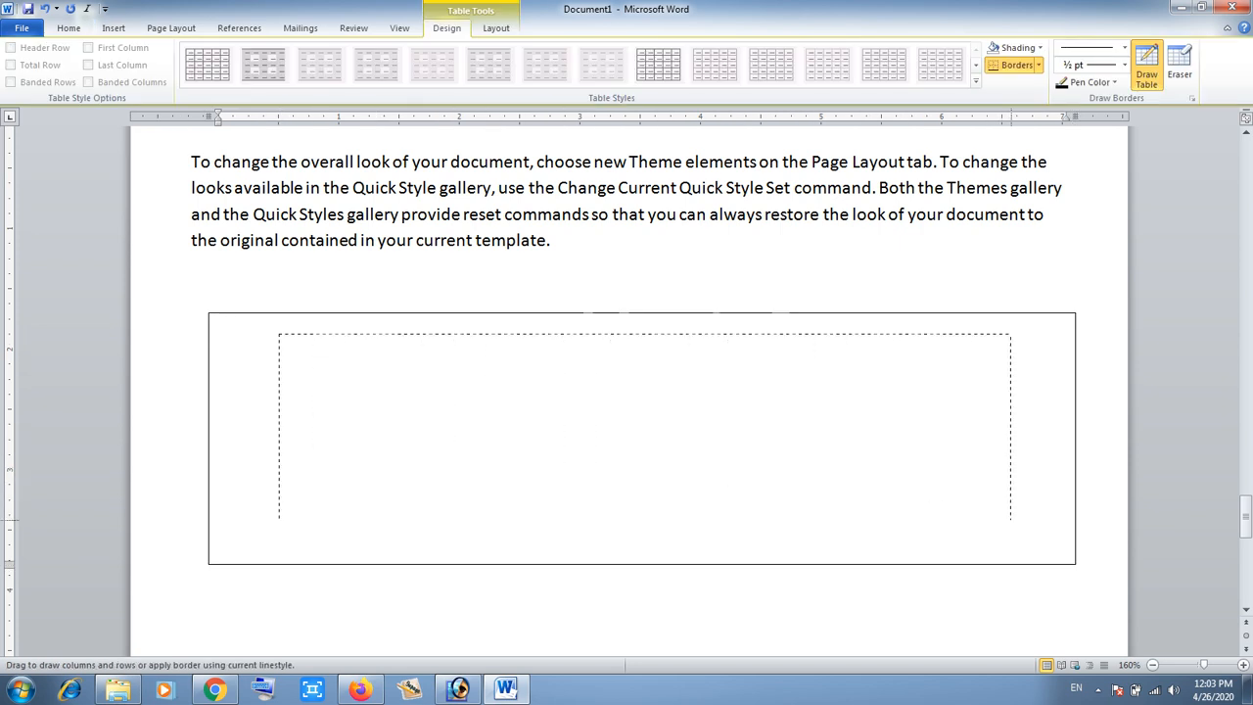
left_click_drag(1010, 518, 1034, 543)
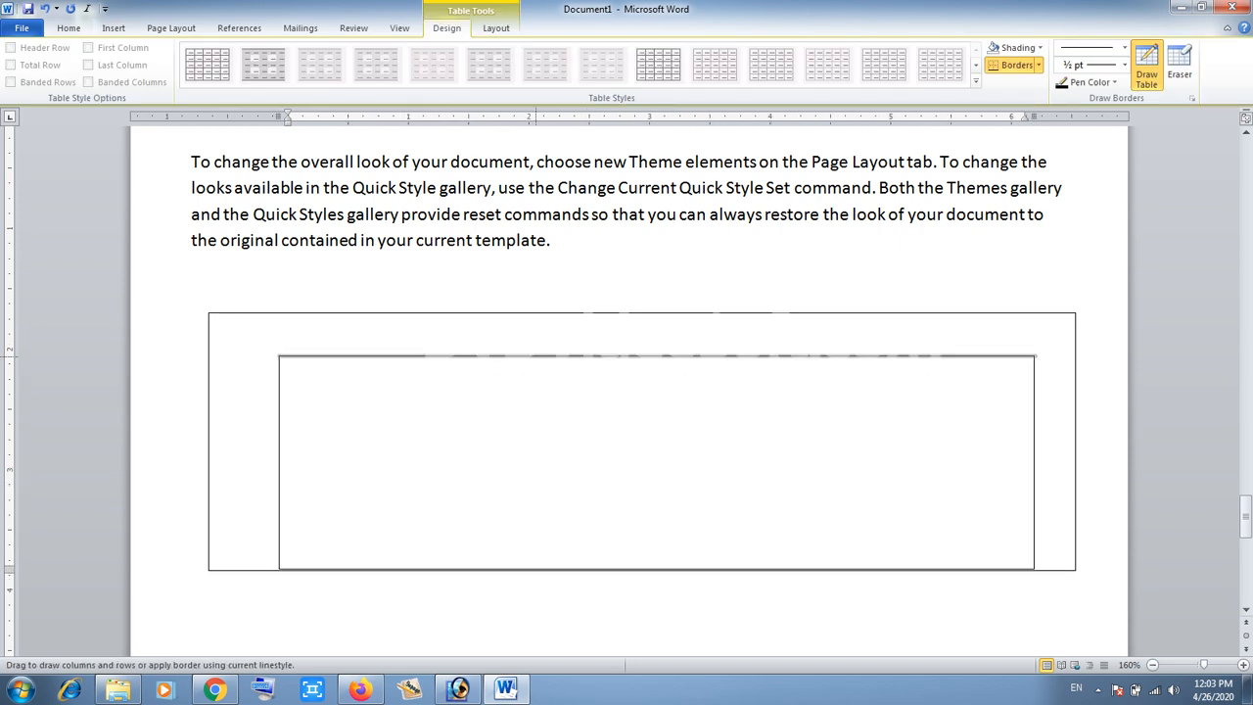
left_click_drag(536, 359, 536, 566)
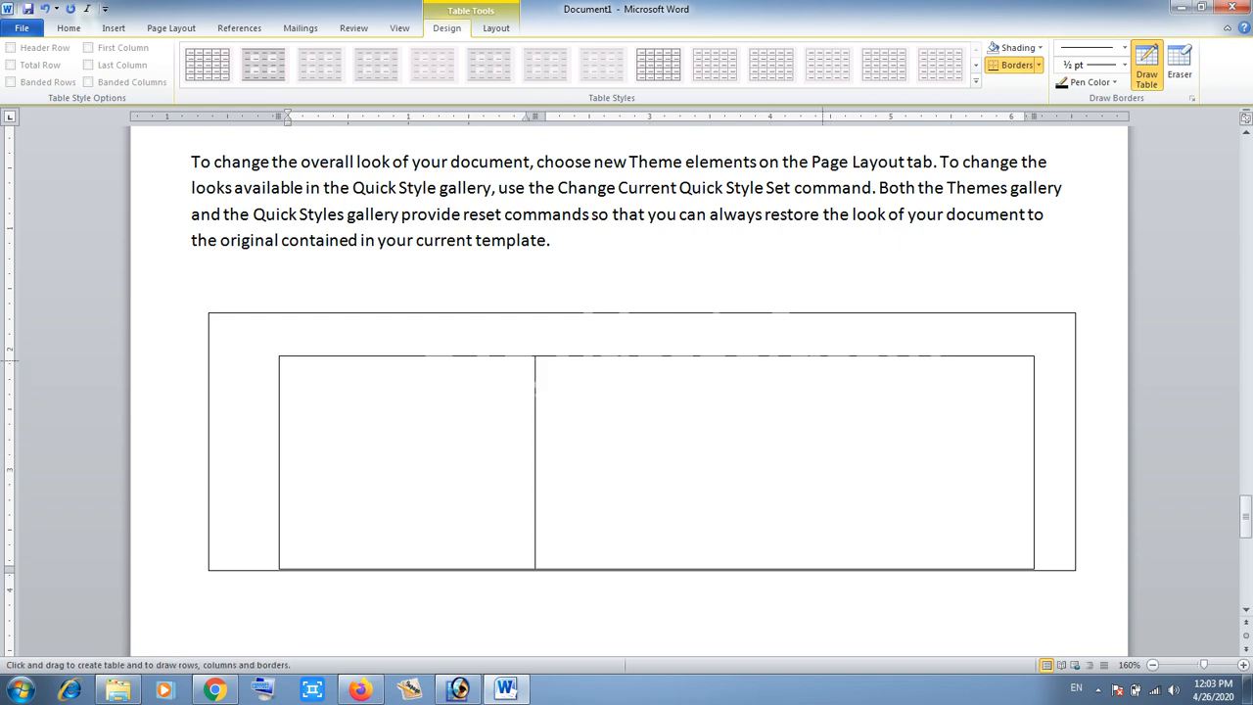
left_click_drag(822, 359, 823, 563)
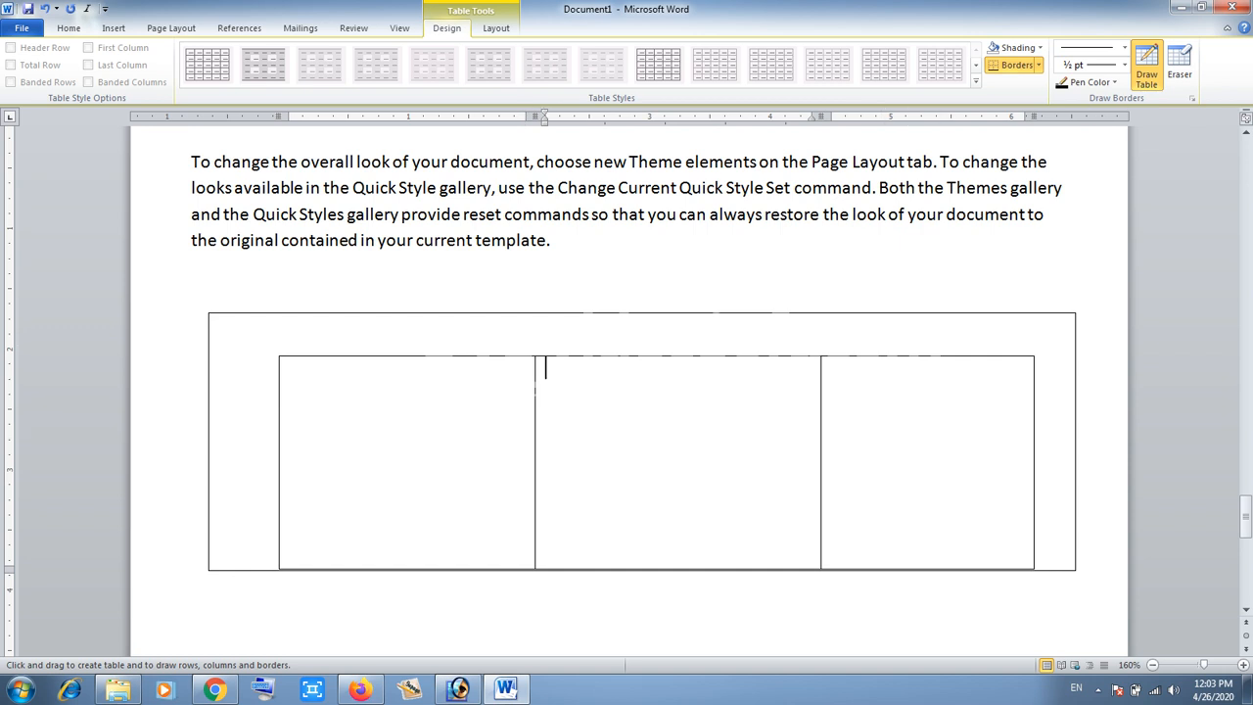
- Erase the two column lines and the inner box's left and right borders with the Eraser
left_click(1180, 64)
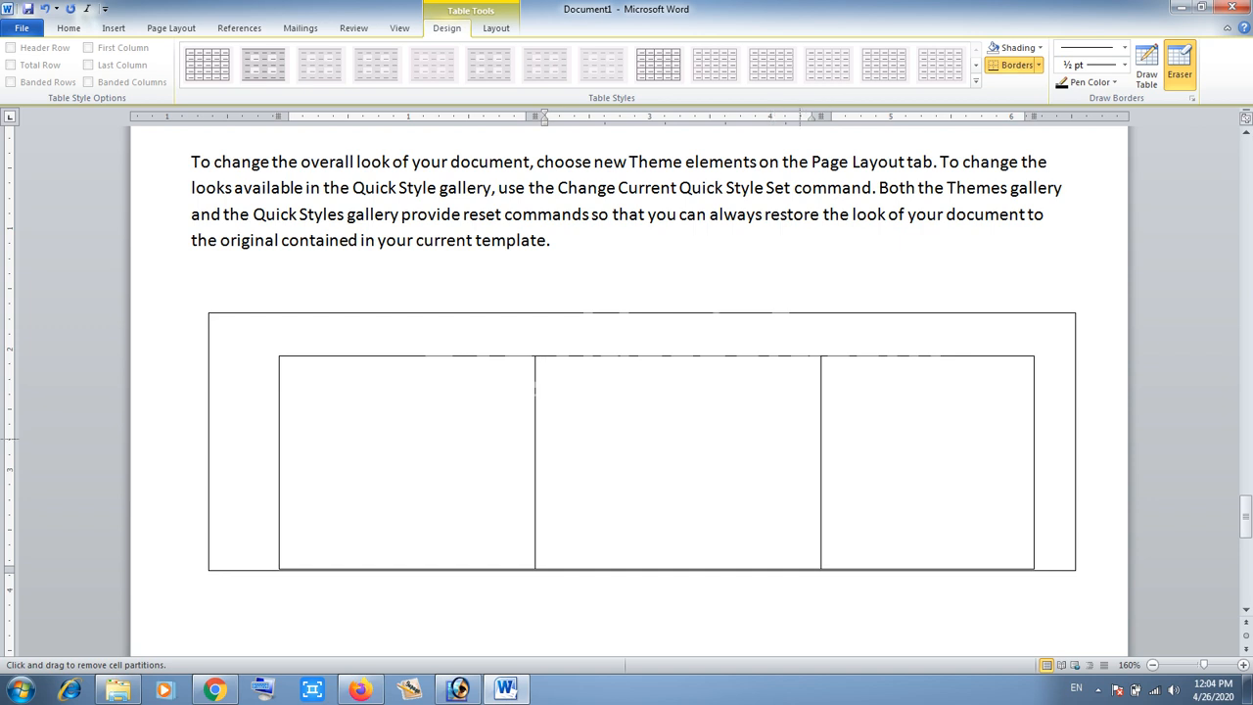
left_click(823, 439)
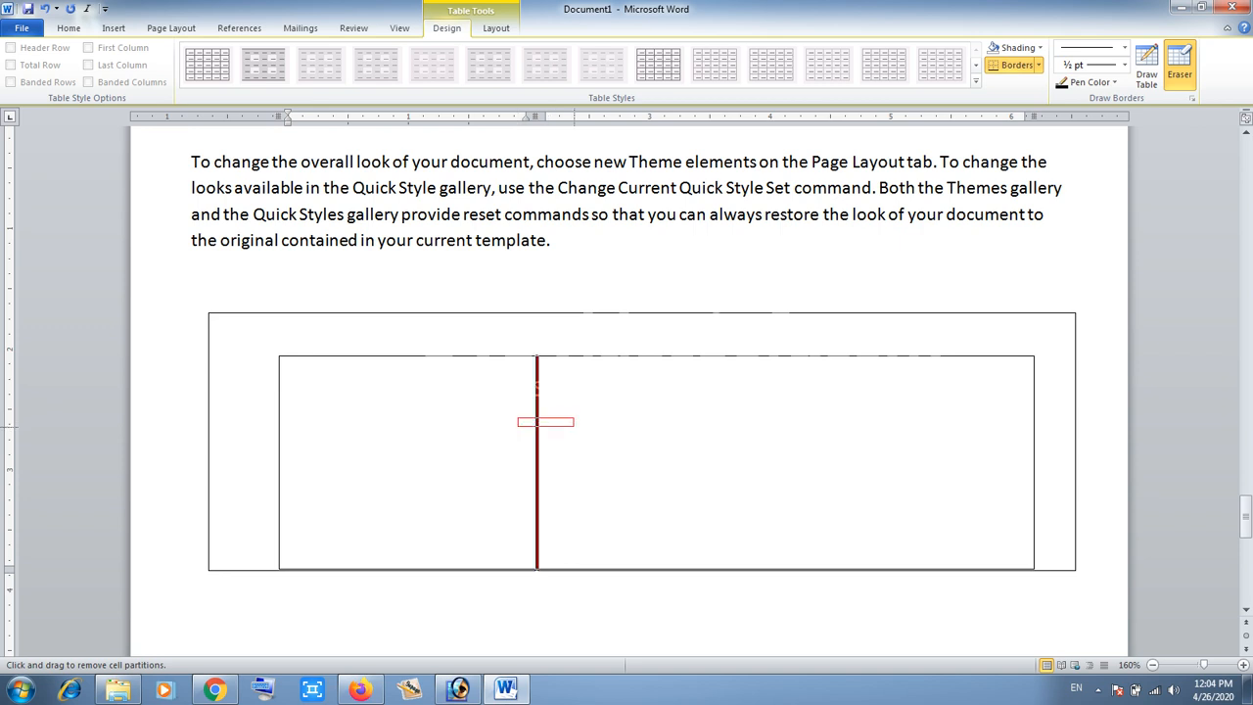
left_click(534, 423)
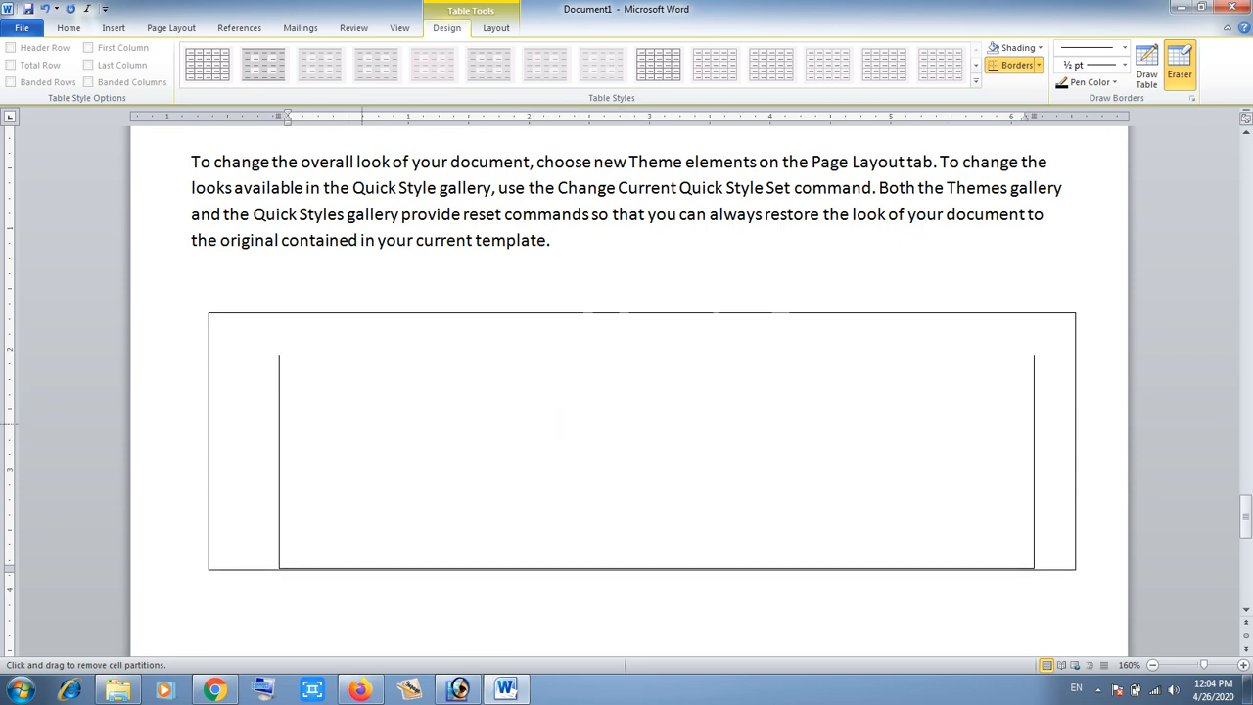
left_click(279, 460)
left_click(1031, 431)
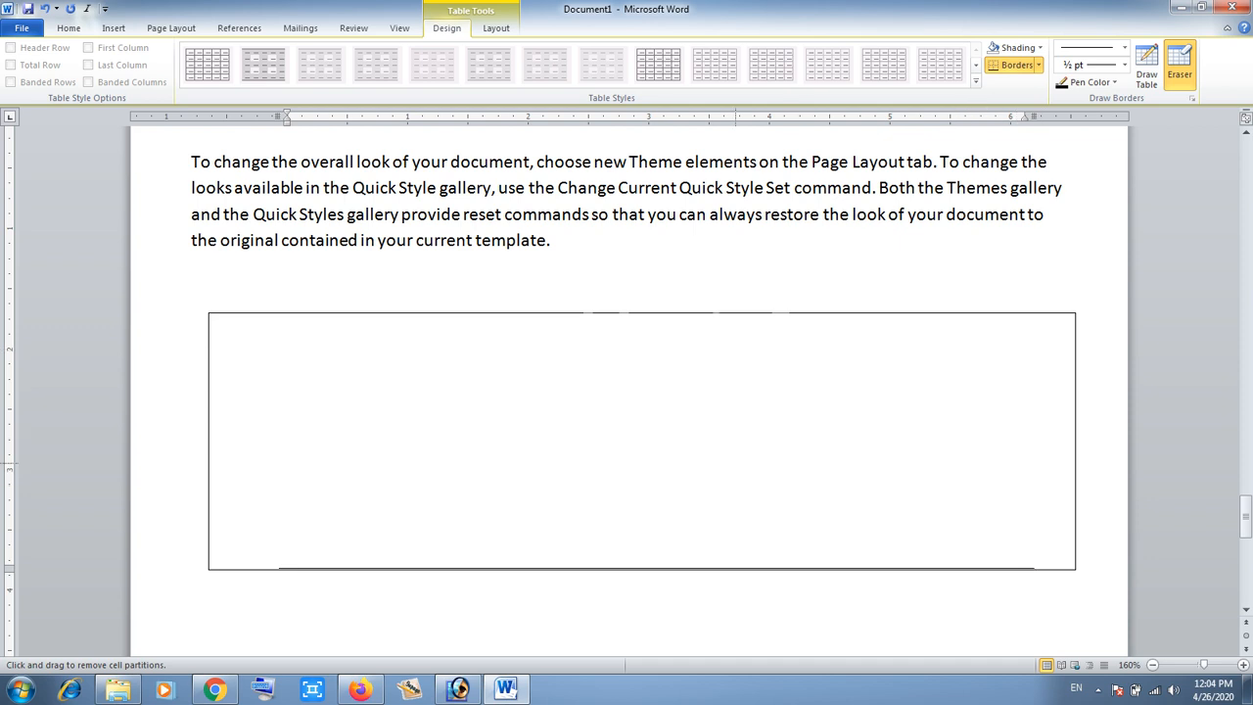
key("Escape")
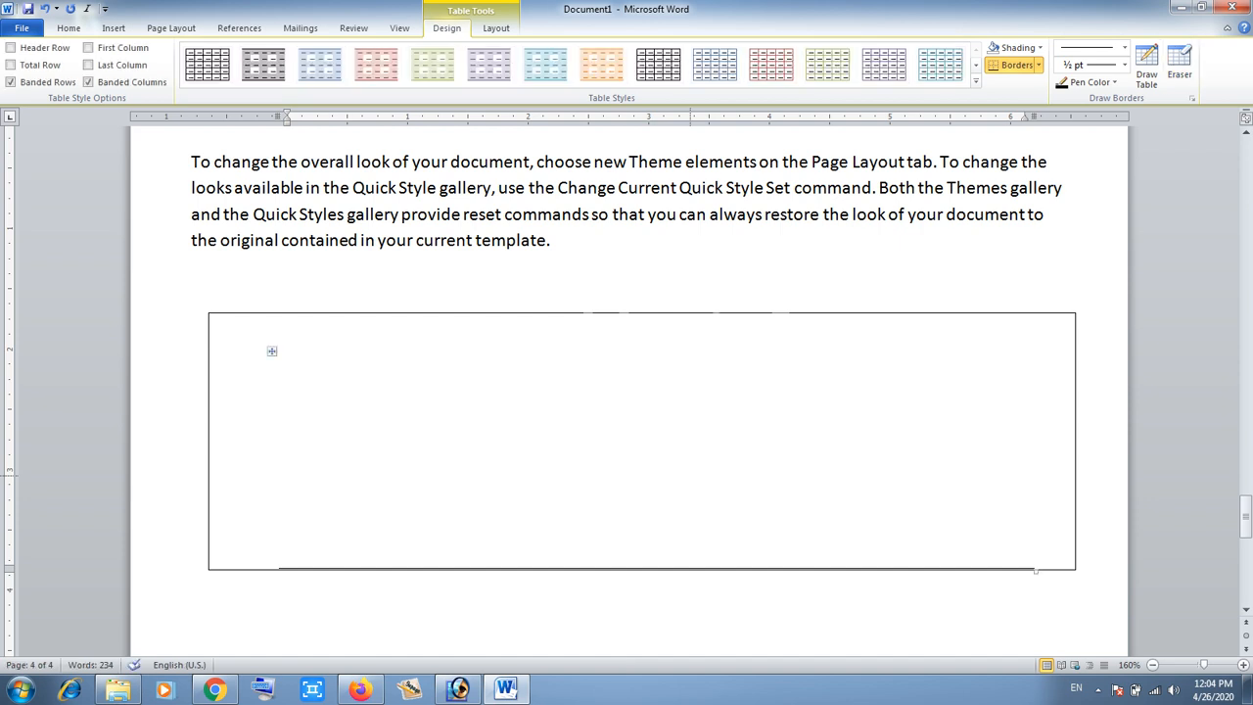
- Insert an embedded Excel spreadsheet on a new line below the drawn table
scroll(690, 475, "down", 1)
scroll(690, 475, "down", 2)
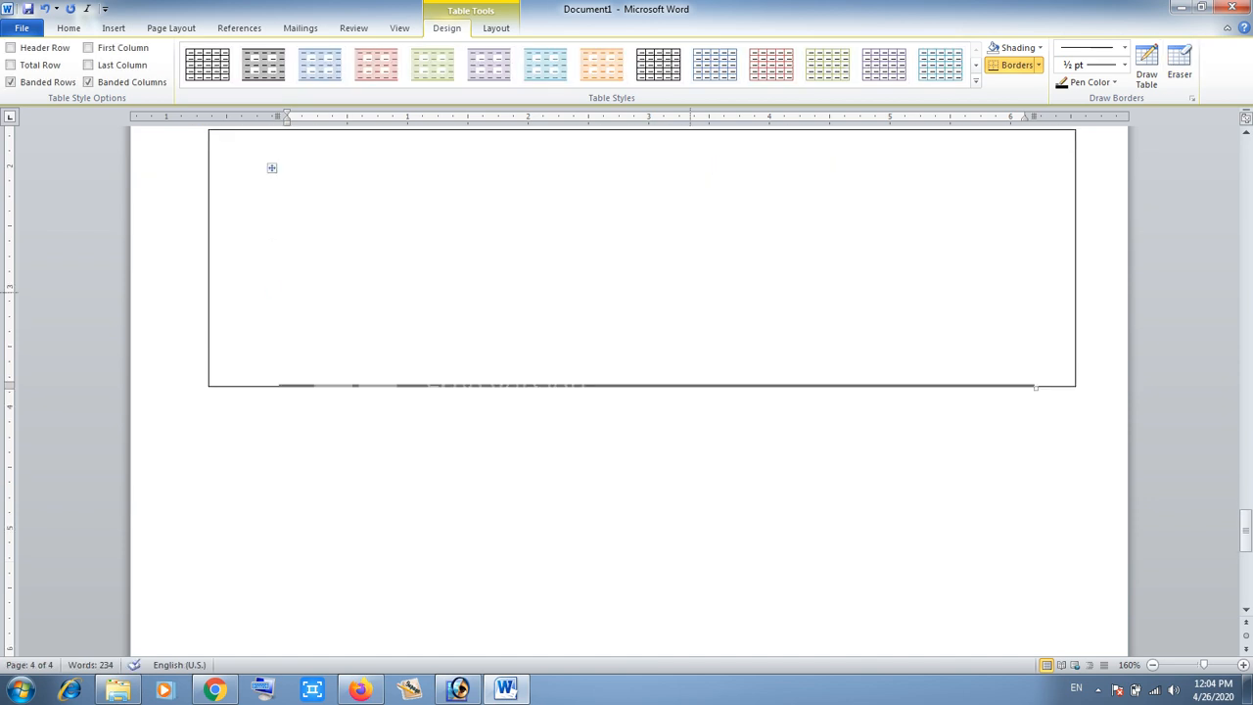
left_click(192, 398)
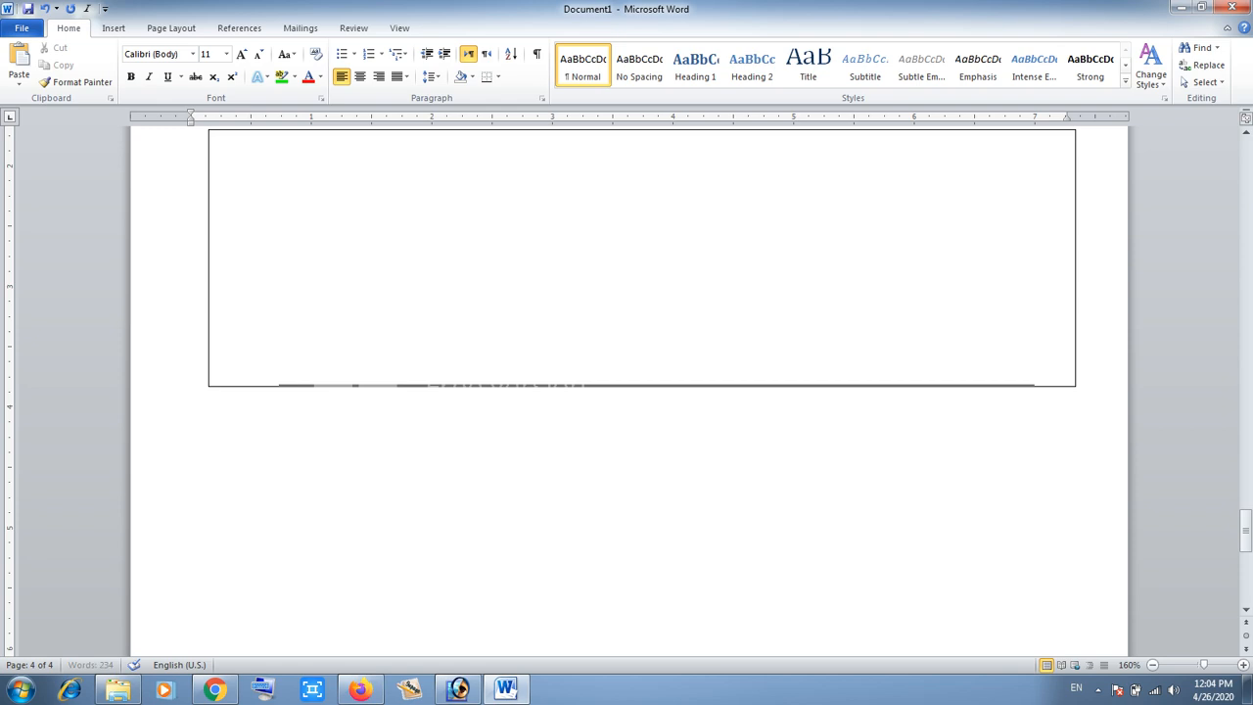
key("Return")
key("ctrl+b")
left_click(113, 27)
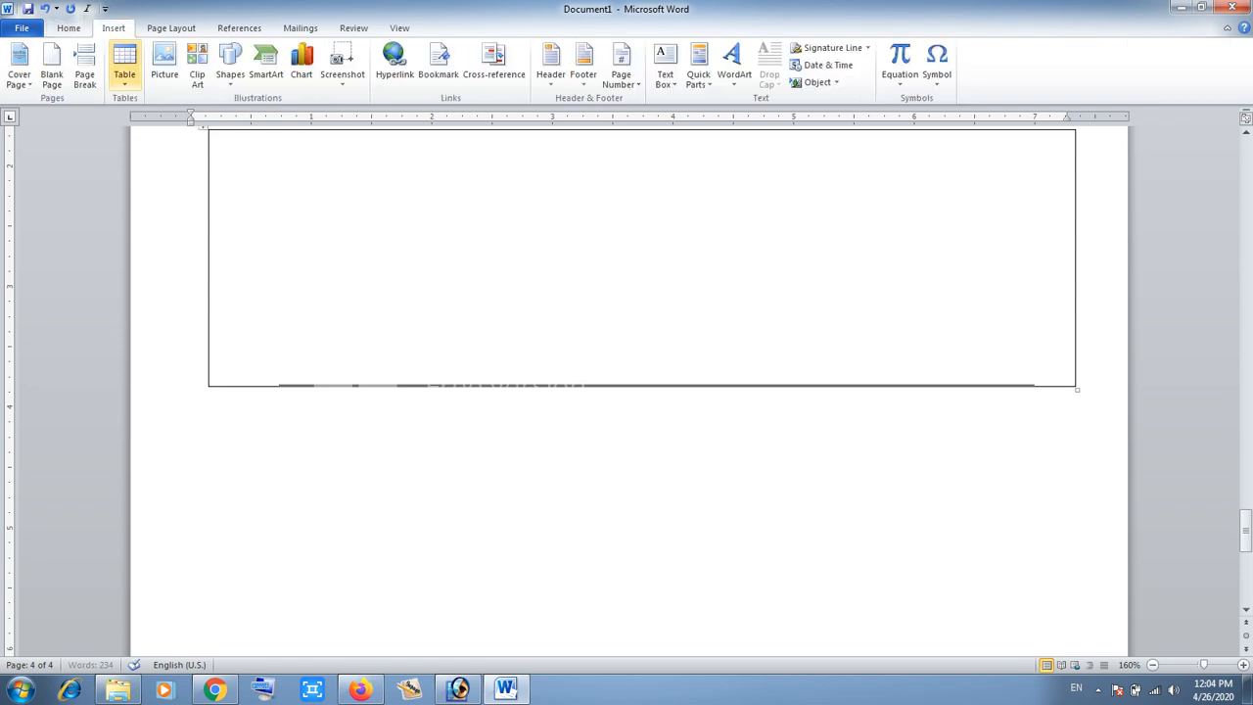
left_click(124, 69)
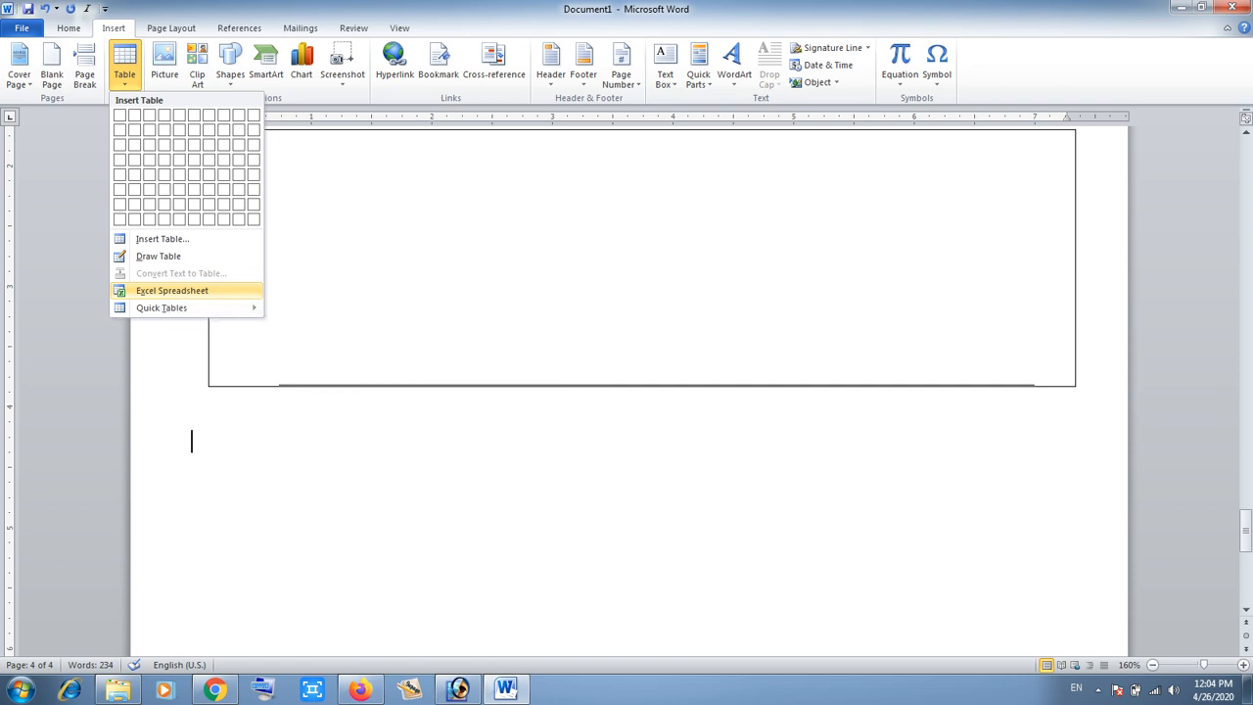
left_click(172, 291)
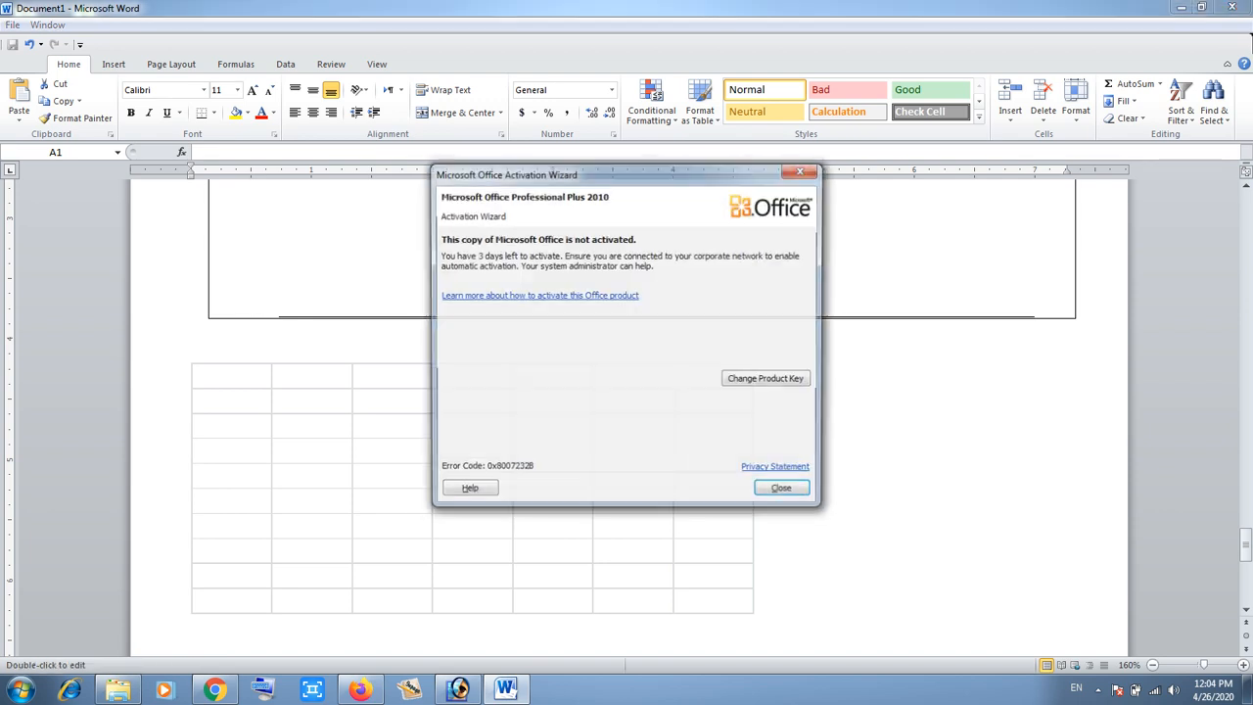
- Enter Sun in cell A1, fill the weekday names across to Sat in G1, and center them
key("Return")
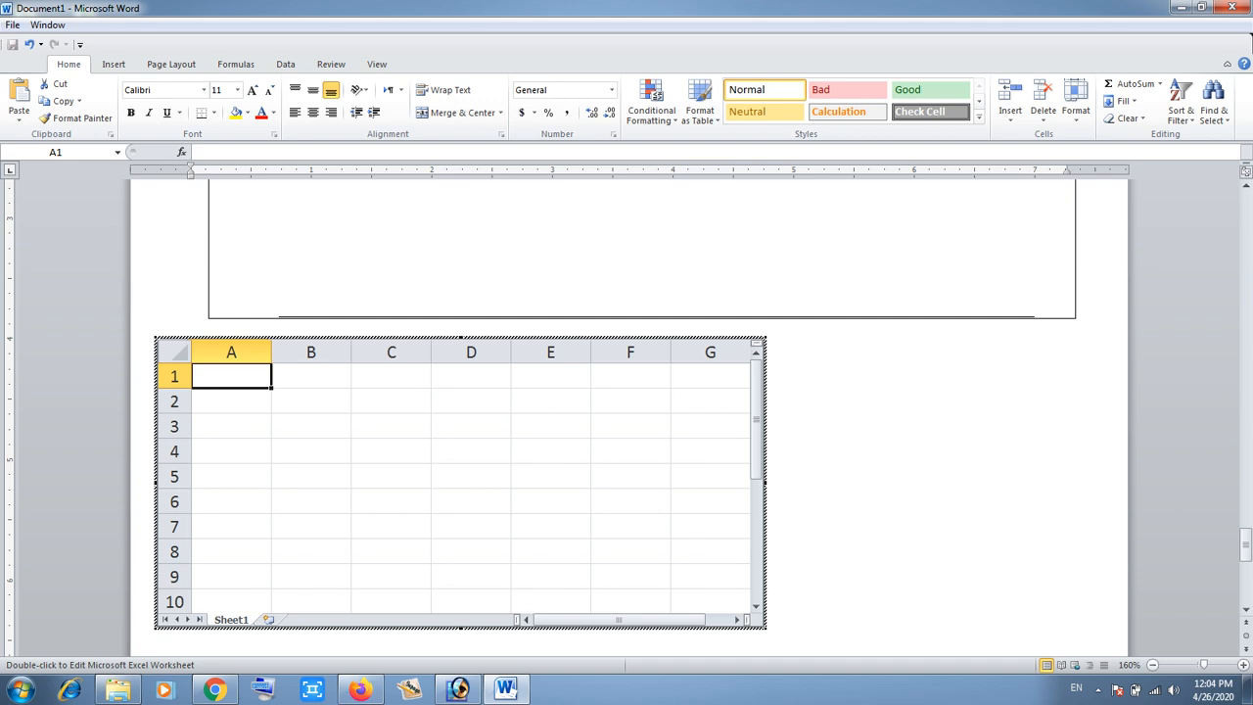
type("Sun")
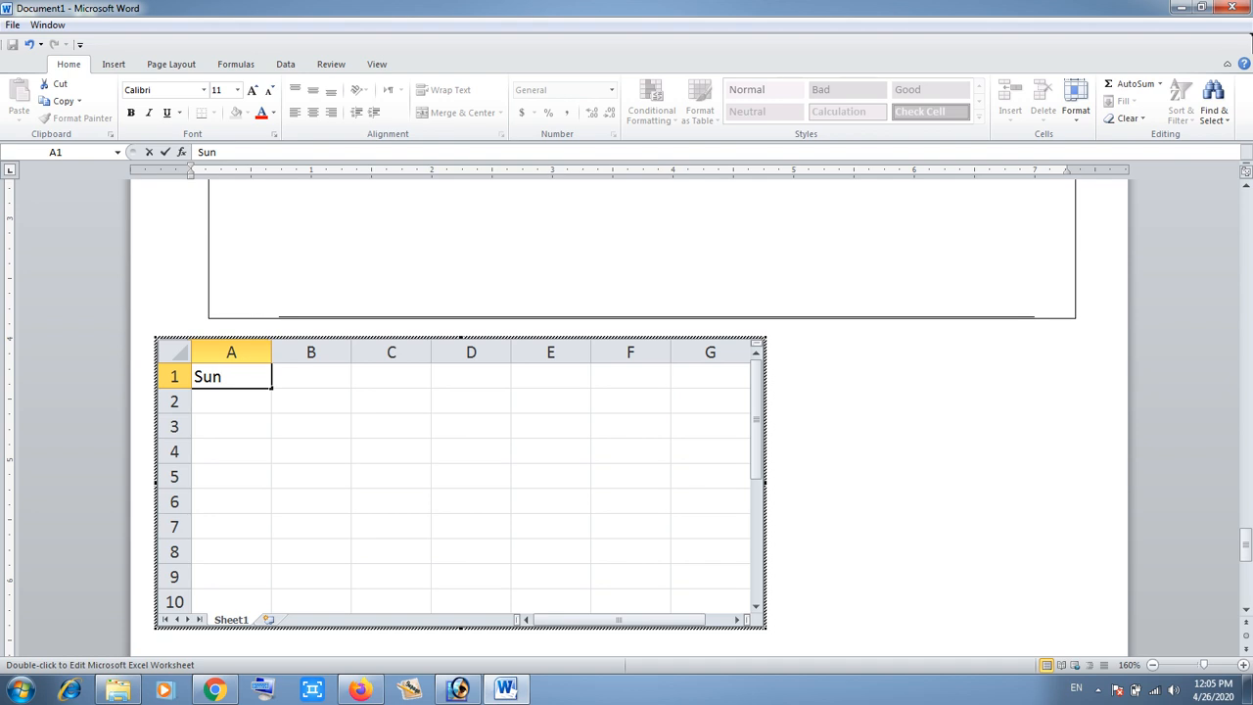
key("Return")
left_click_drag(271, 389, 697, 387)
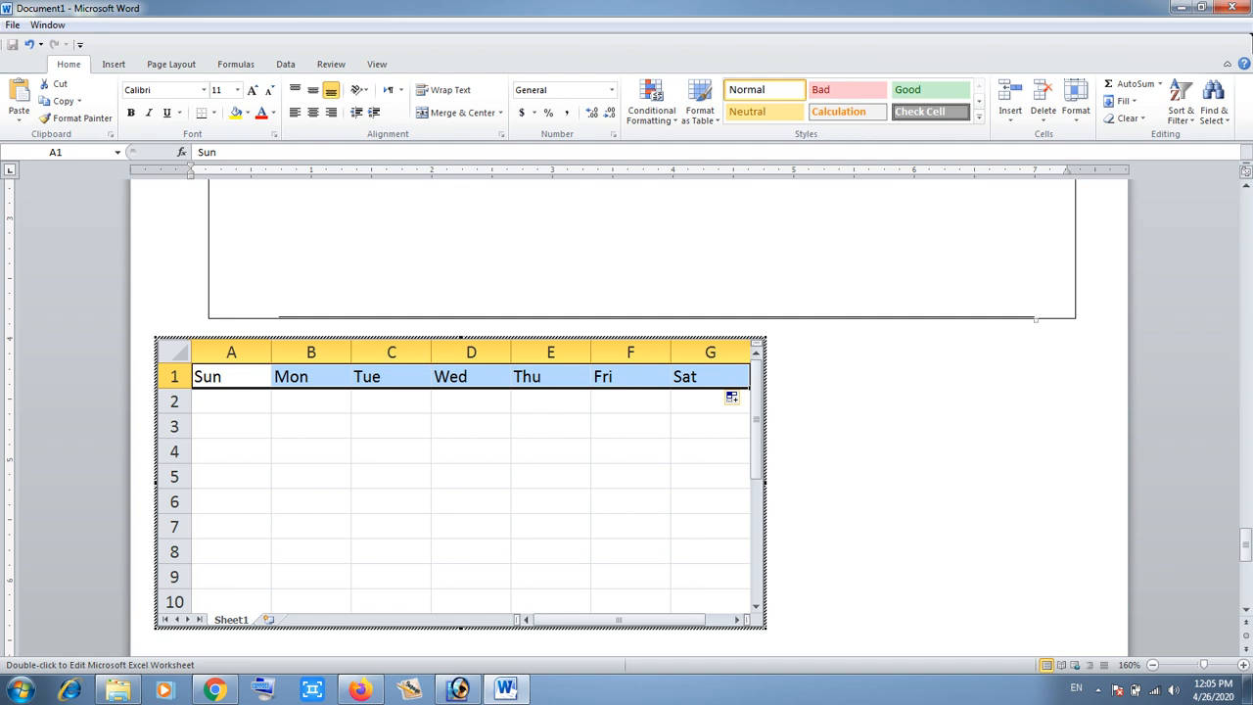
left_click(313, 112)
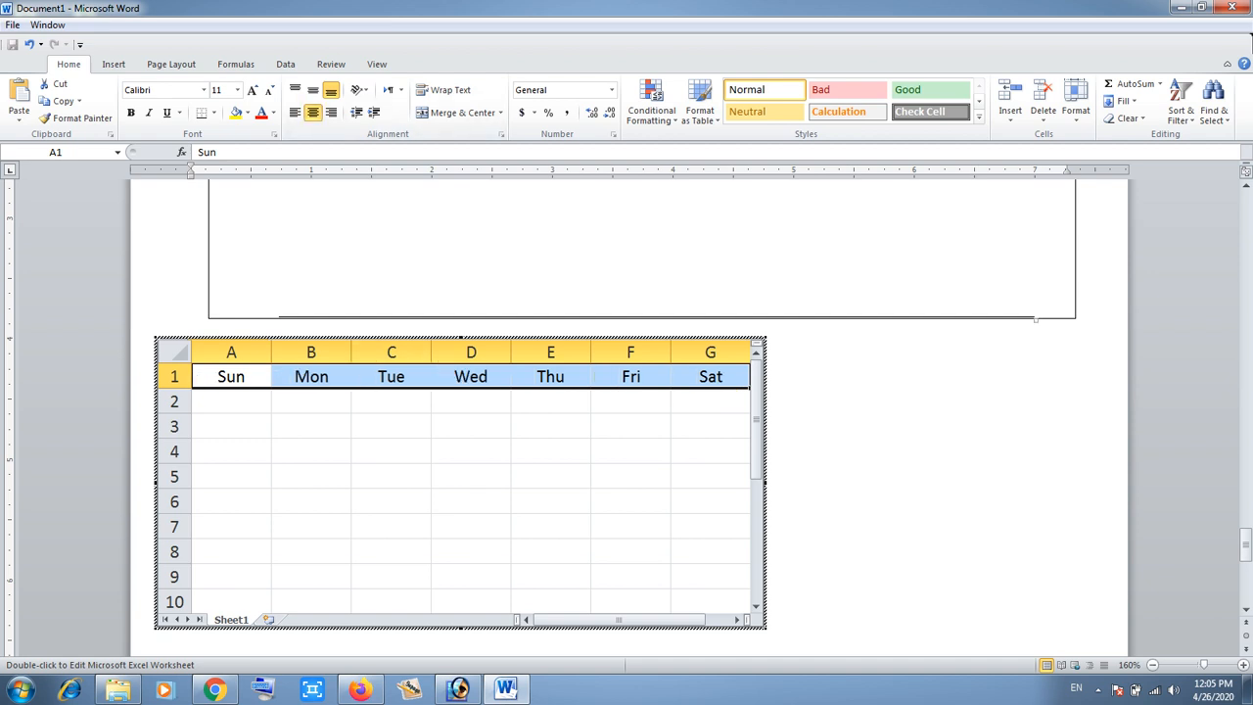
- Enter 1 in cell A2, fill the series 1 to 7 across row 2, and center it
left_click(231, 401)
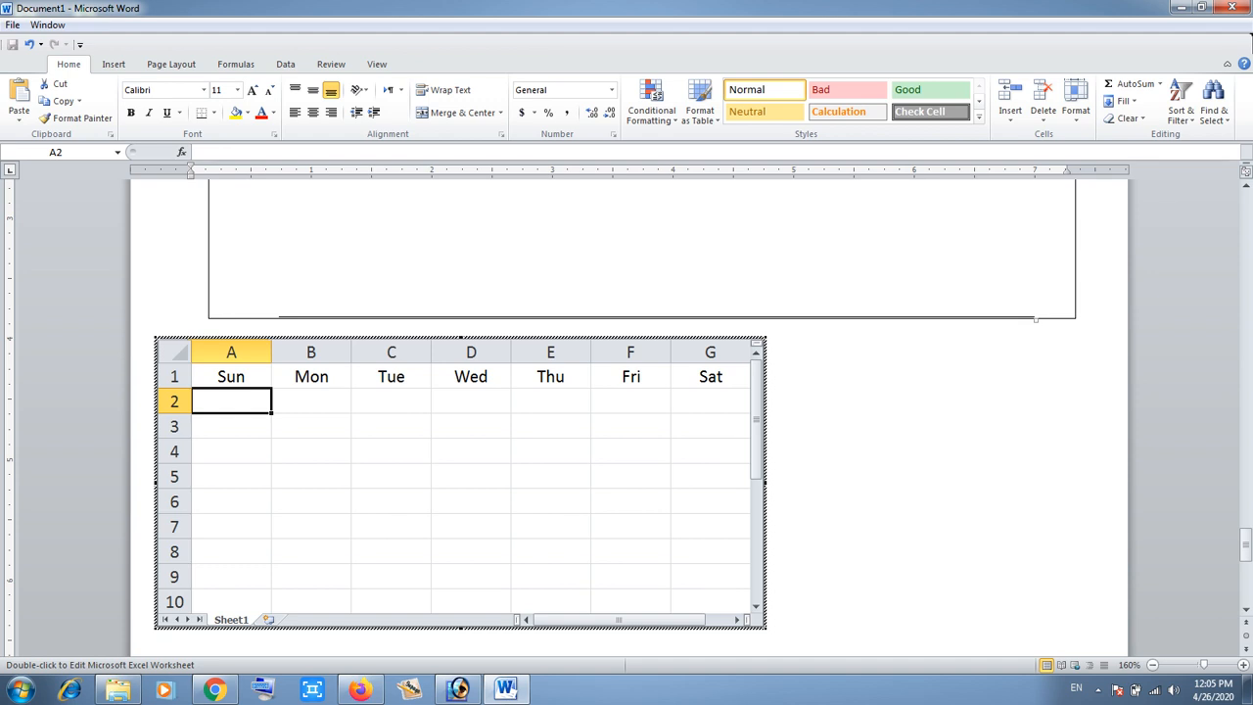
type("1")
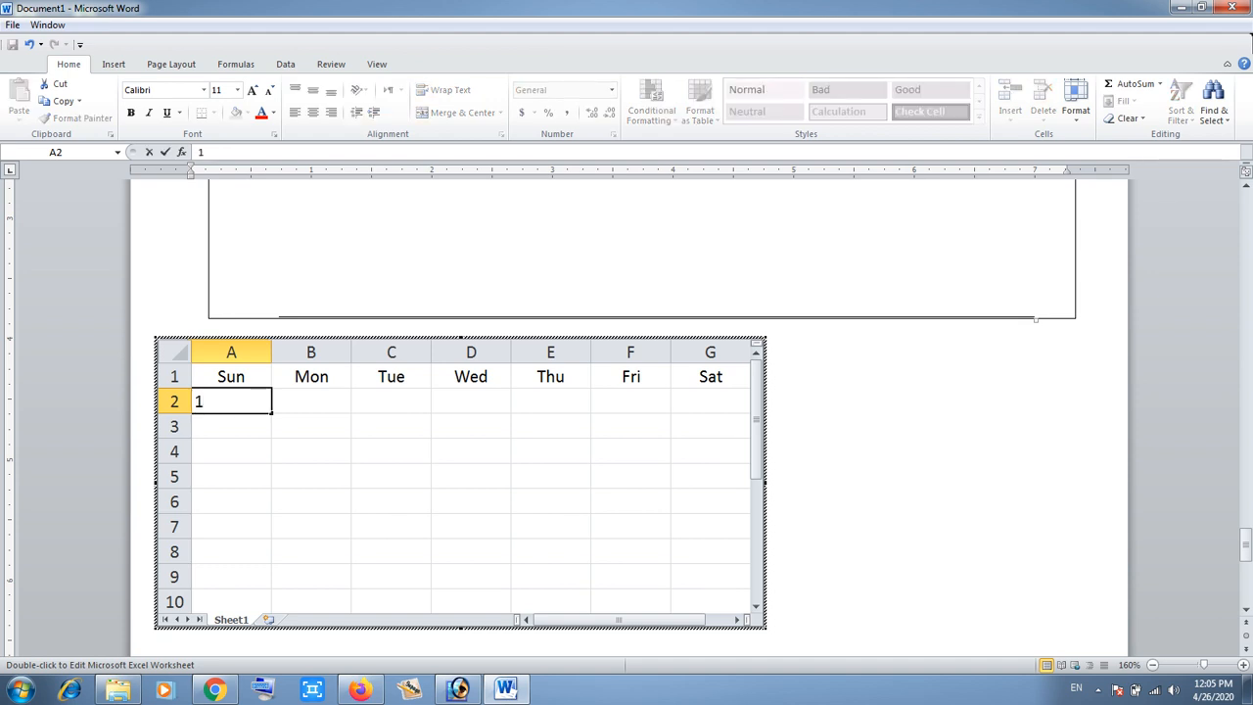
key("Return")
left_click_drag(271, 412, 725, 413)
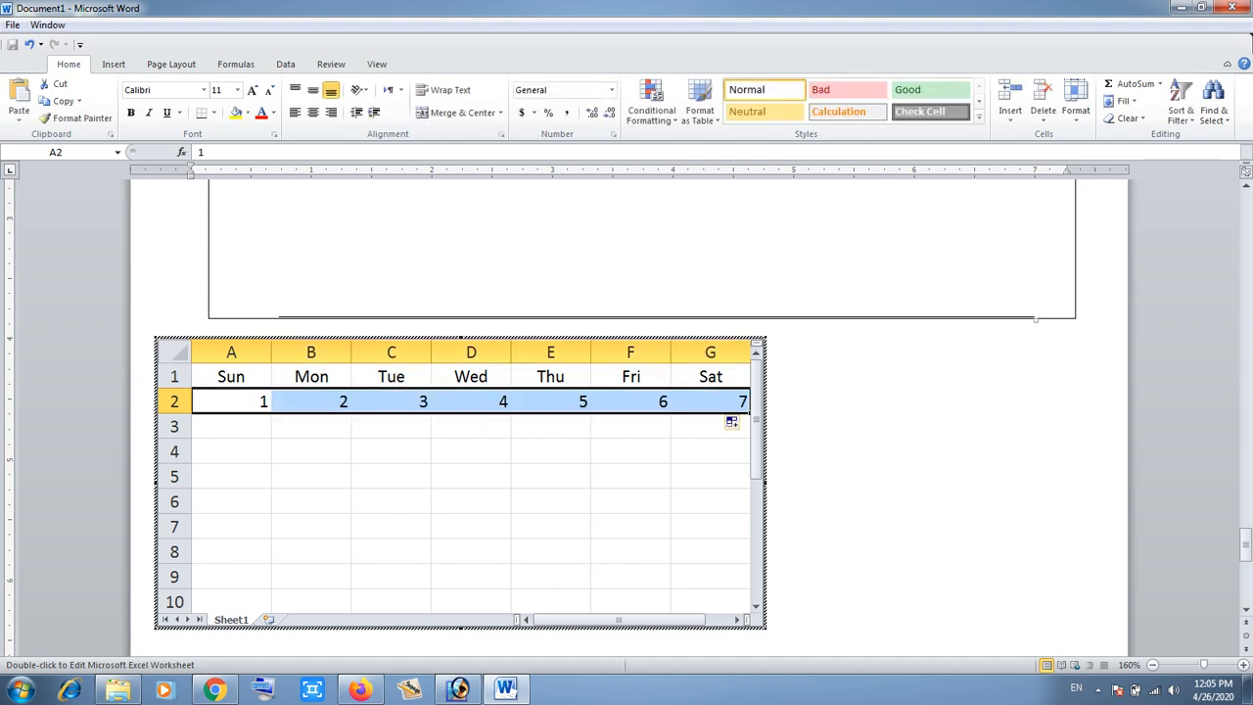
left_click(313, 113)
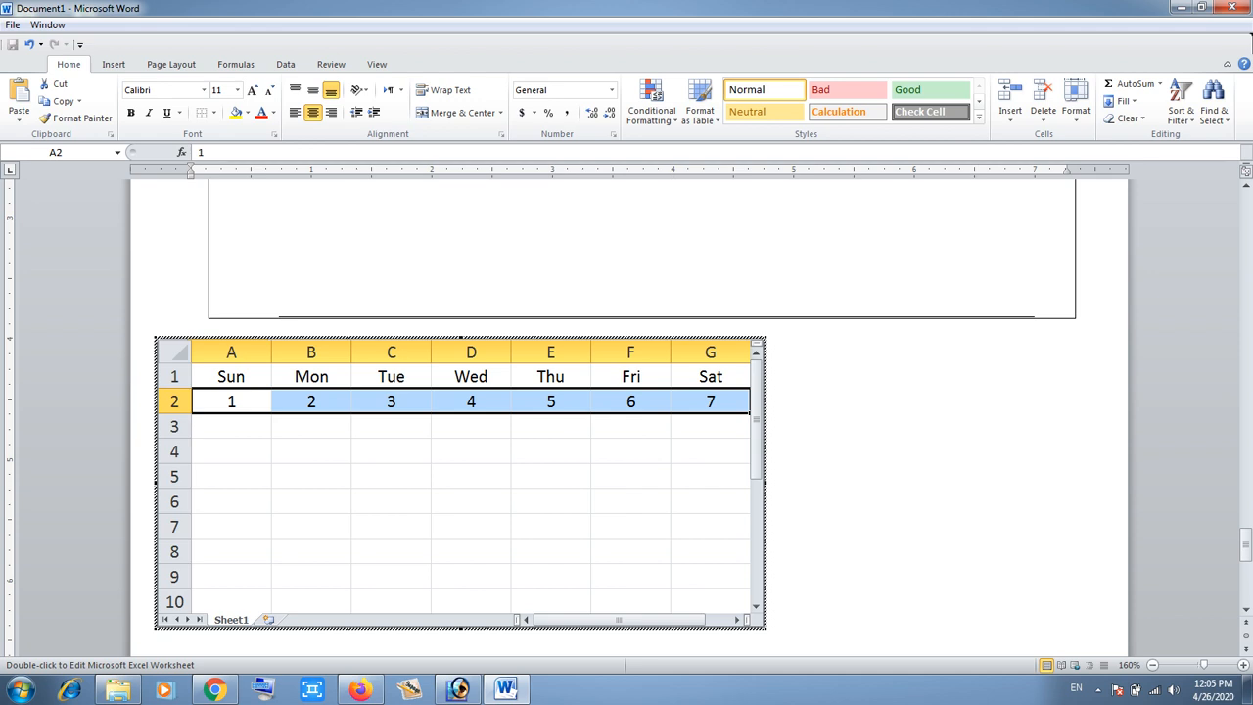
- Leave the embedded spreadsheet and start a new paragraph below it
left_click(833, 545)
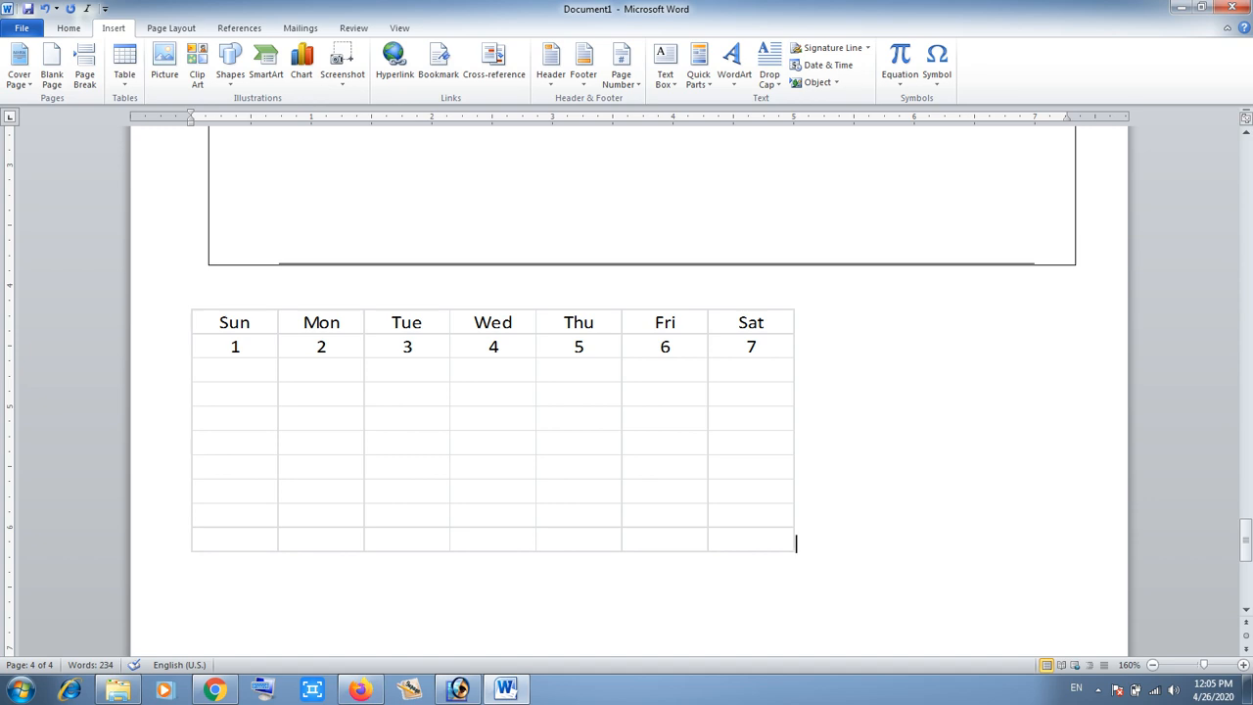
scroll(627, 391, "down", 3)
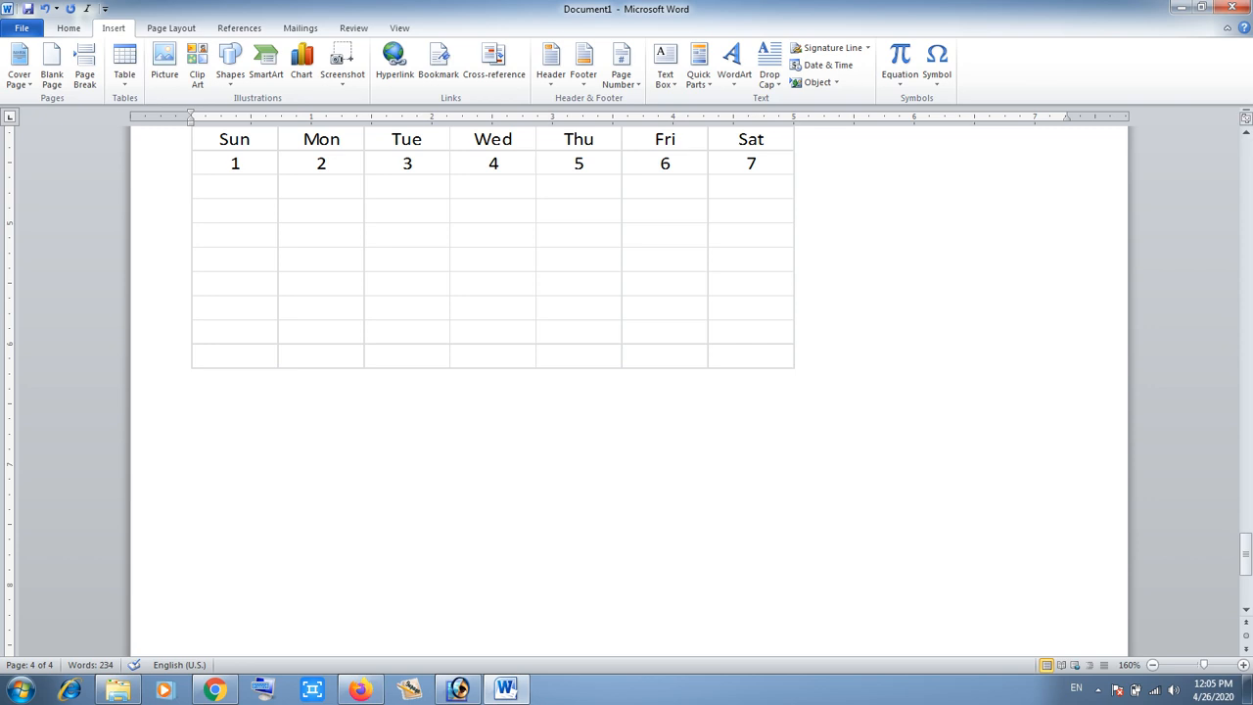
left_click(192, 402)
key("Return")
- Insert the Calendar 2 quick table on the new line
left_click(124, 66)
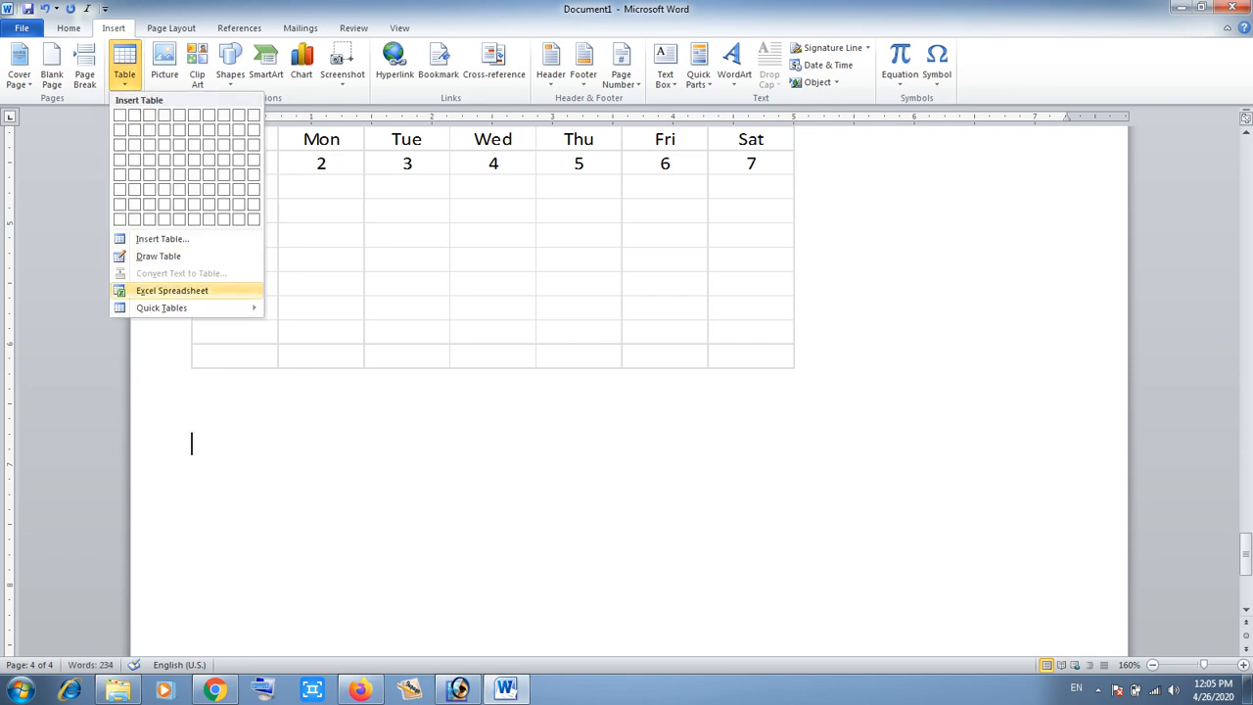
mouse_move(162, 307)
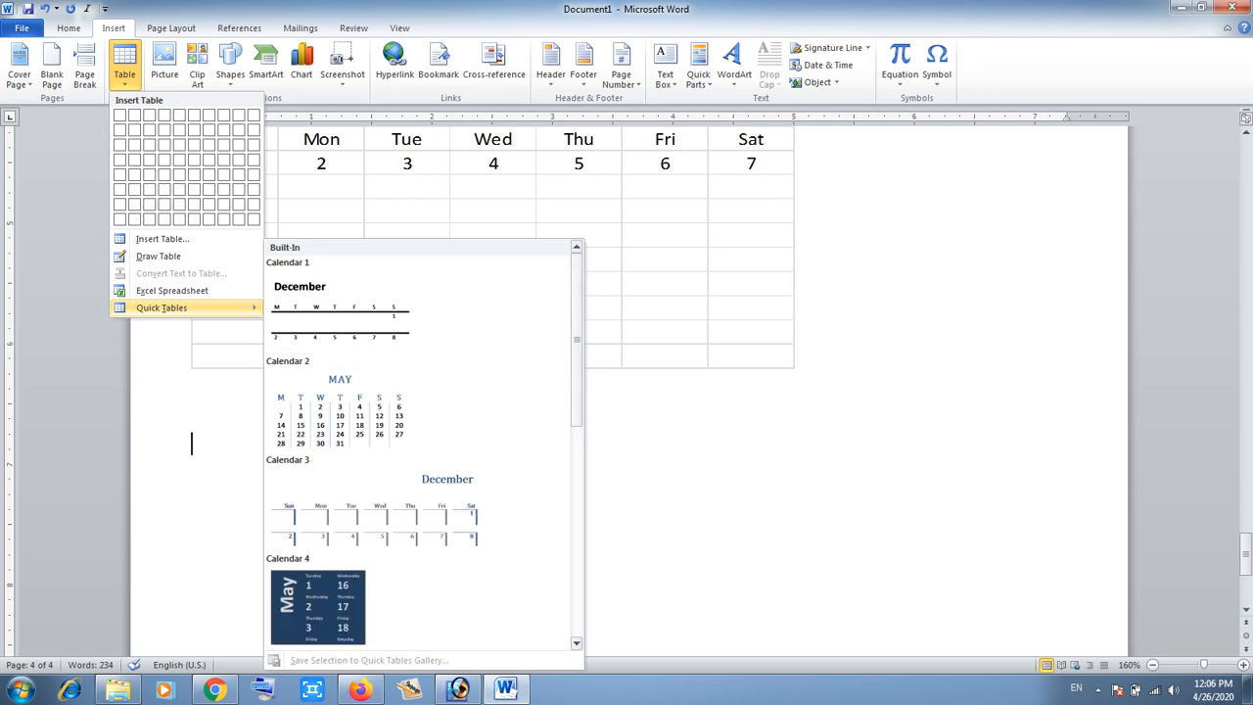
scroll(421, 440, "down", 1)
scroll(425, 442, "down", 3)
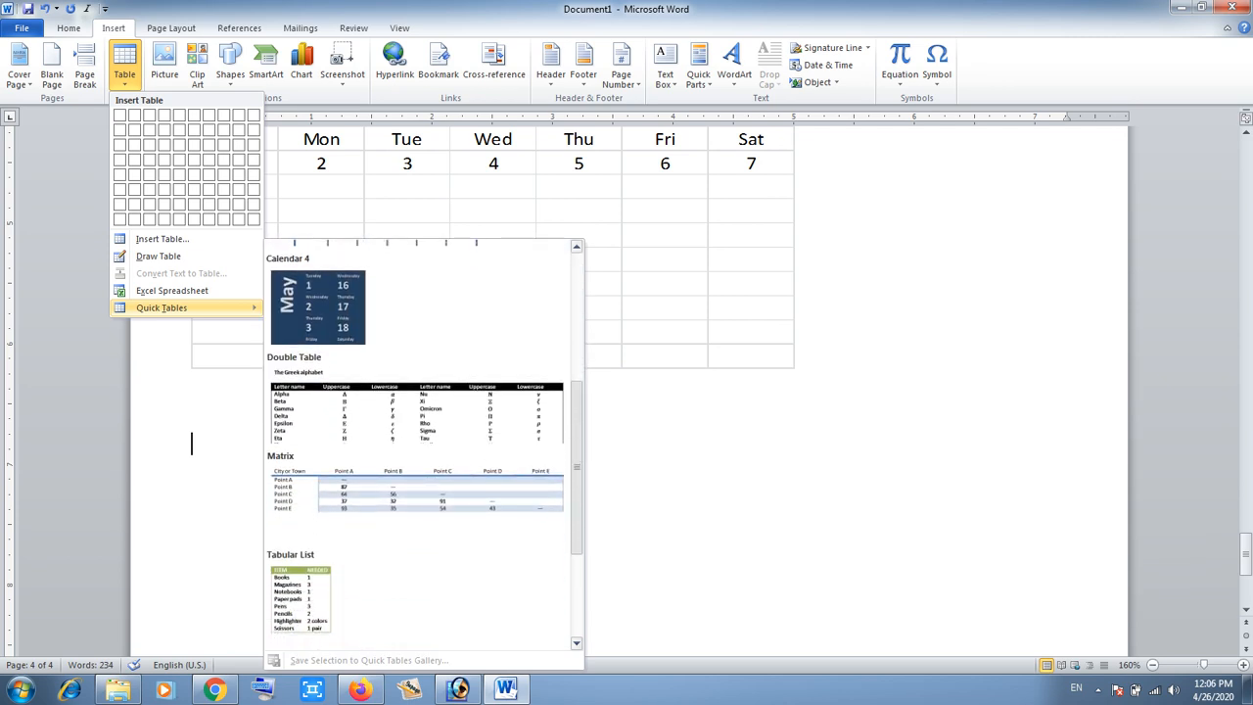
scroll(425, 443, "down", 3)
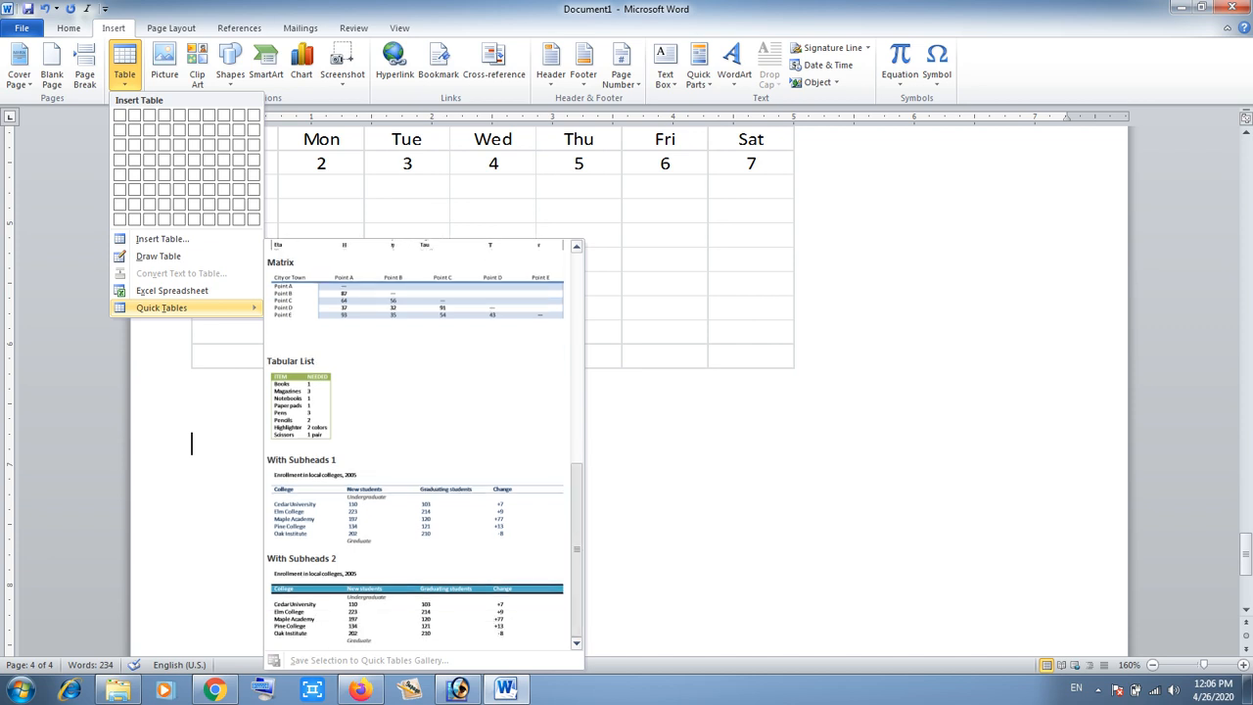
scroll(425, 442, "up", 8)
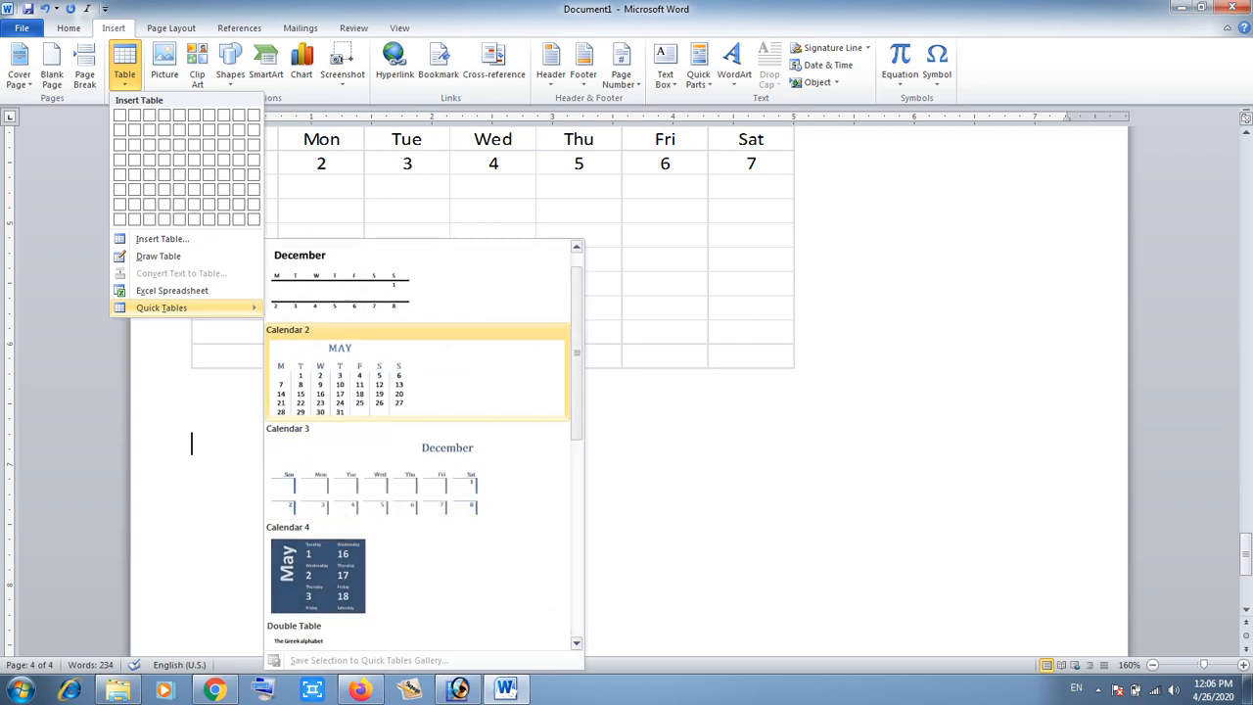
left_click(339, 382)
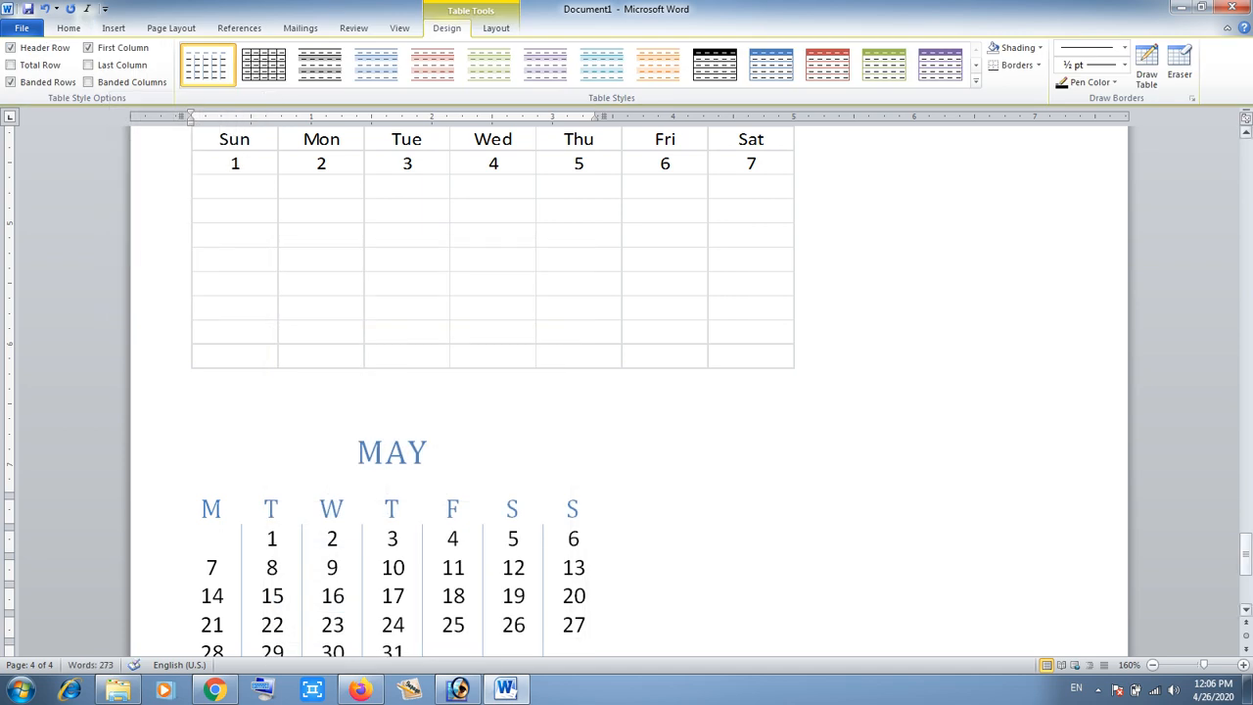
- Replace the calendar's month title with JANUARY
scroll(626, 392, "down", 3)
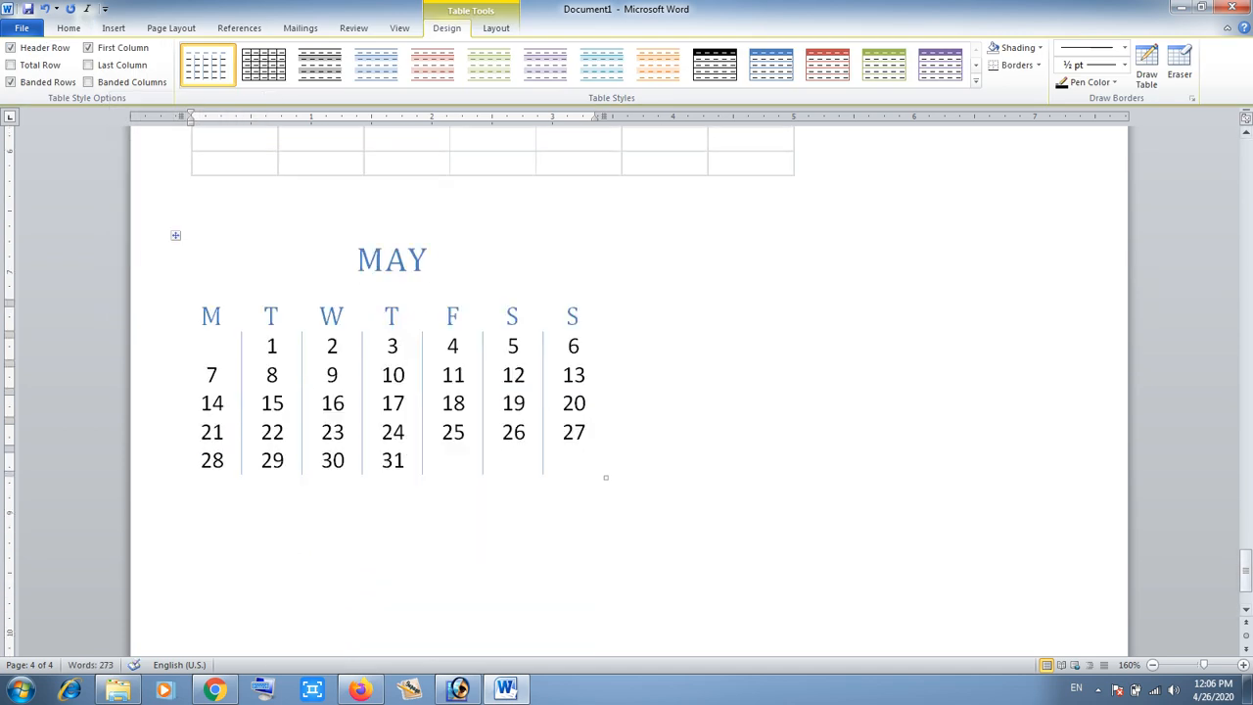
left_click_drag(431, 259, 356, 259)
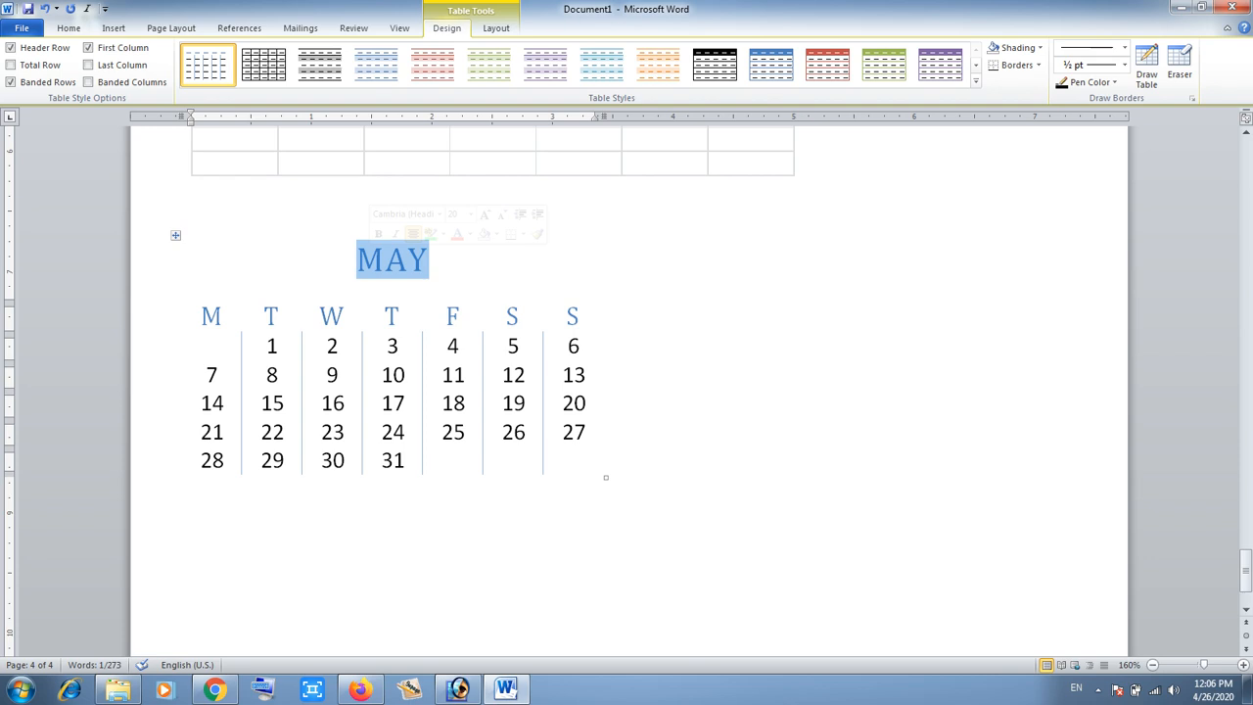
type("JAN")
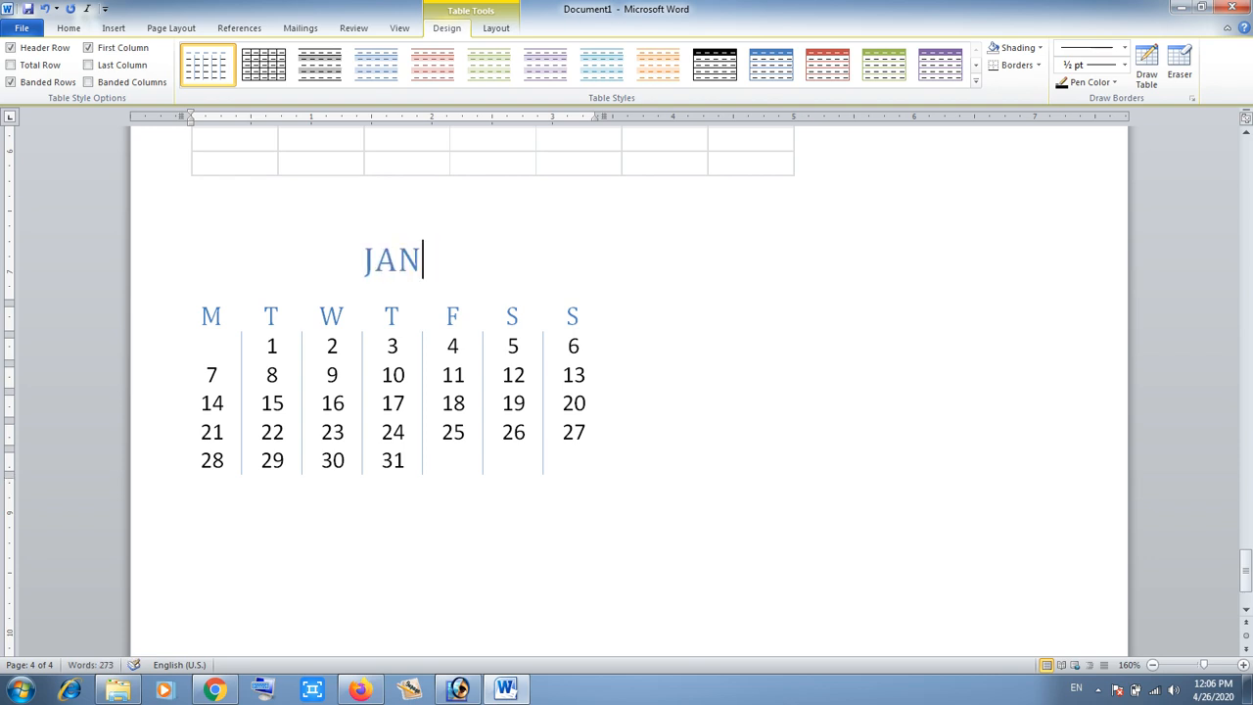
type("UARY")
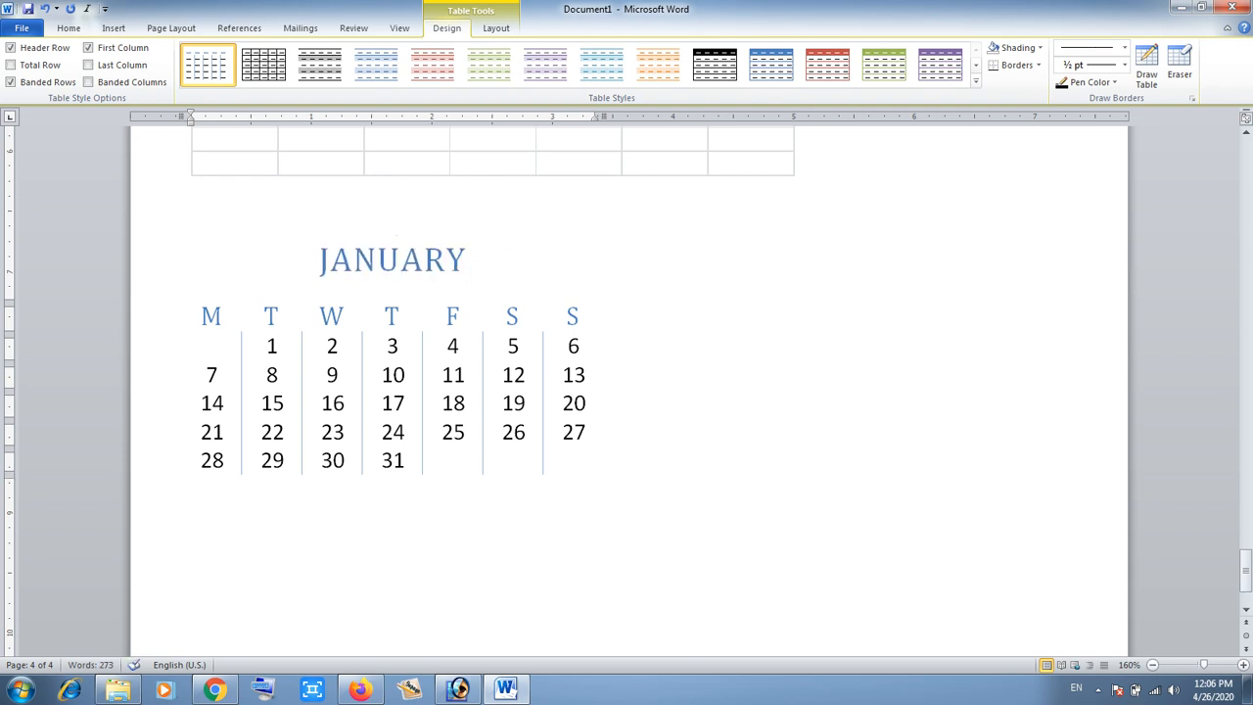
- Add a new line below the calendar and insert the Tabular List quick table there
left_click(193, 487)
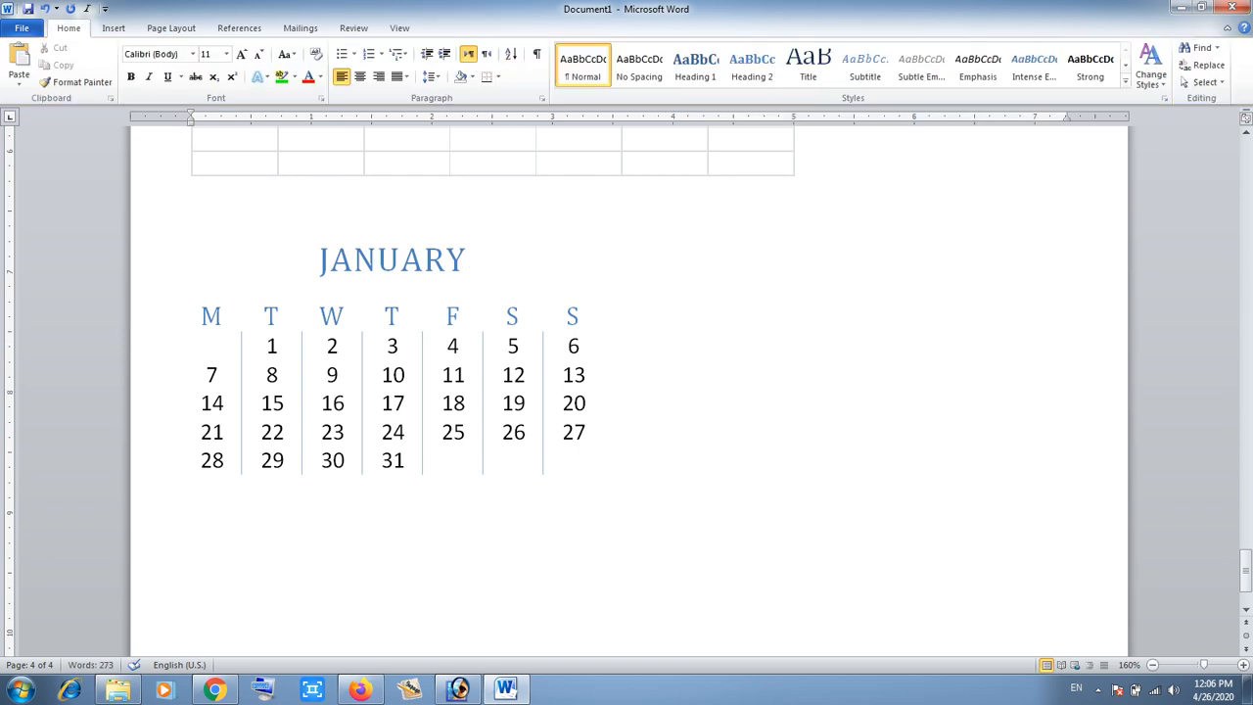
key("Return")
scroll(627, 392, "down", 3)
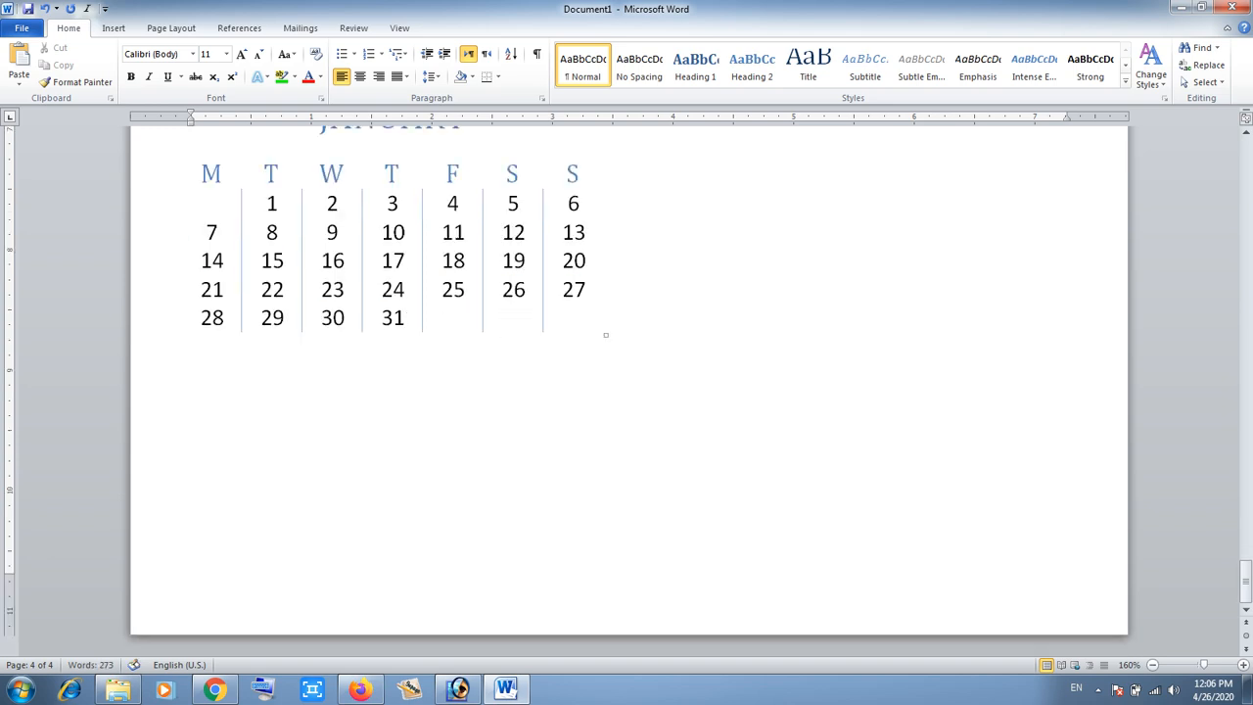
left_click(113, 28)
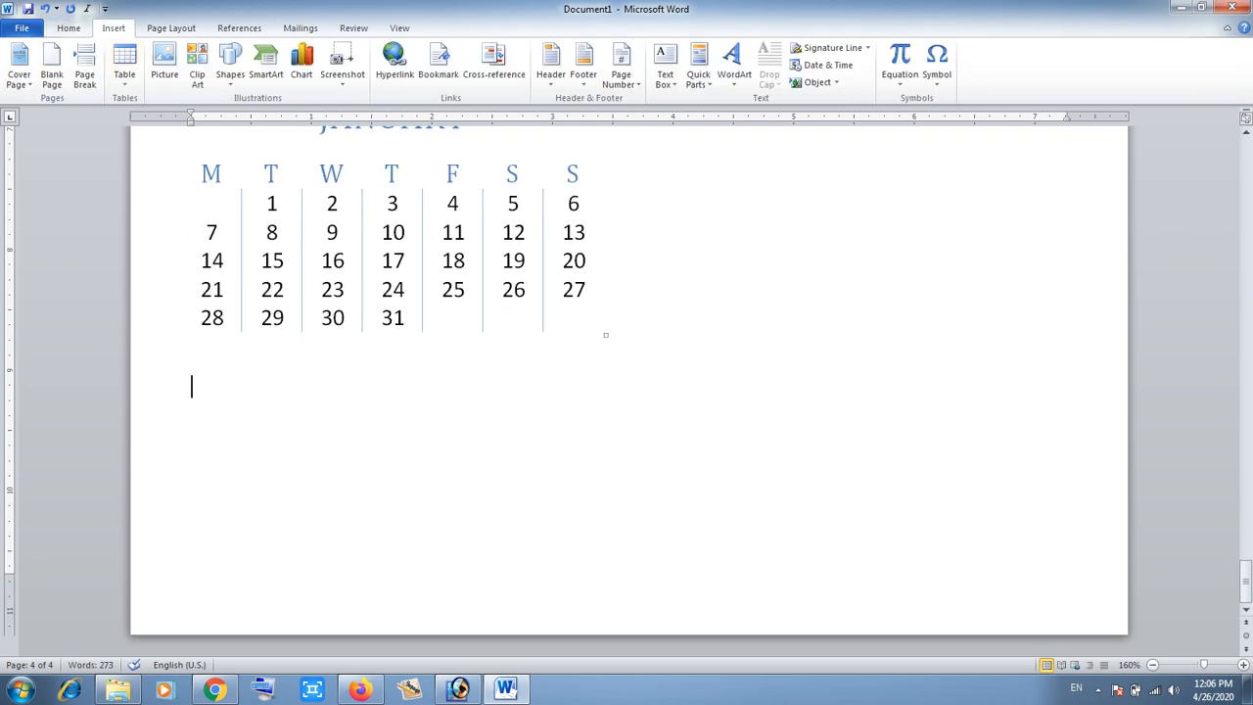
left_click(124, 64)
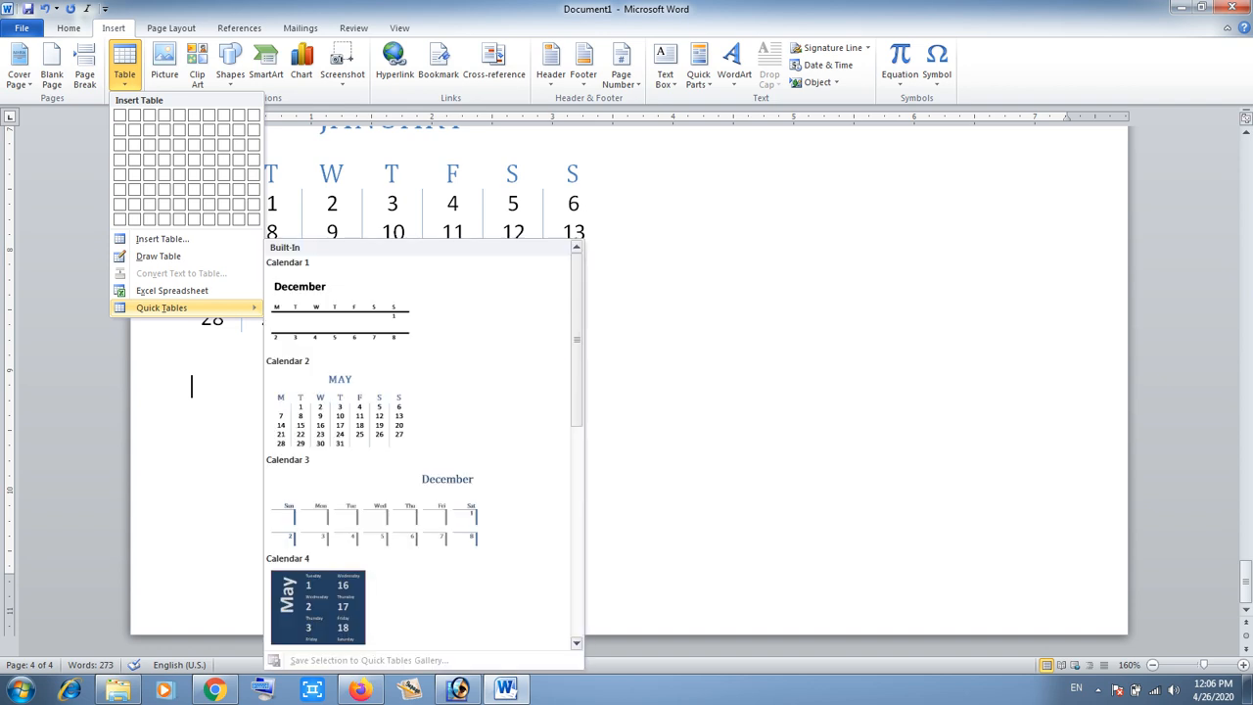
scroll(421, 411, "down", 5)
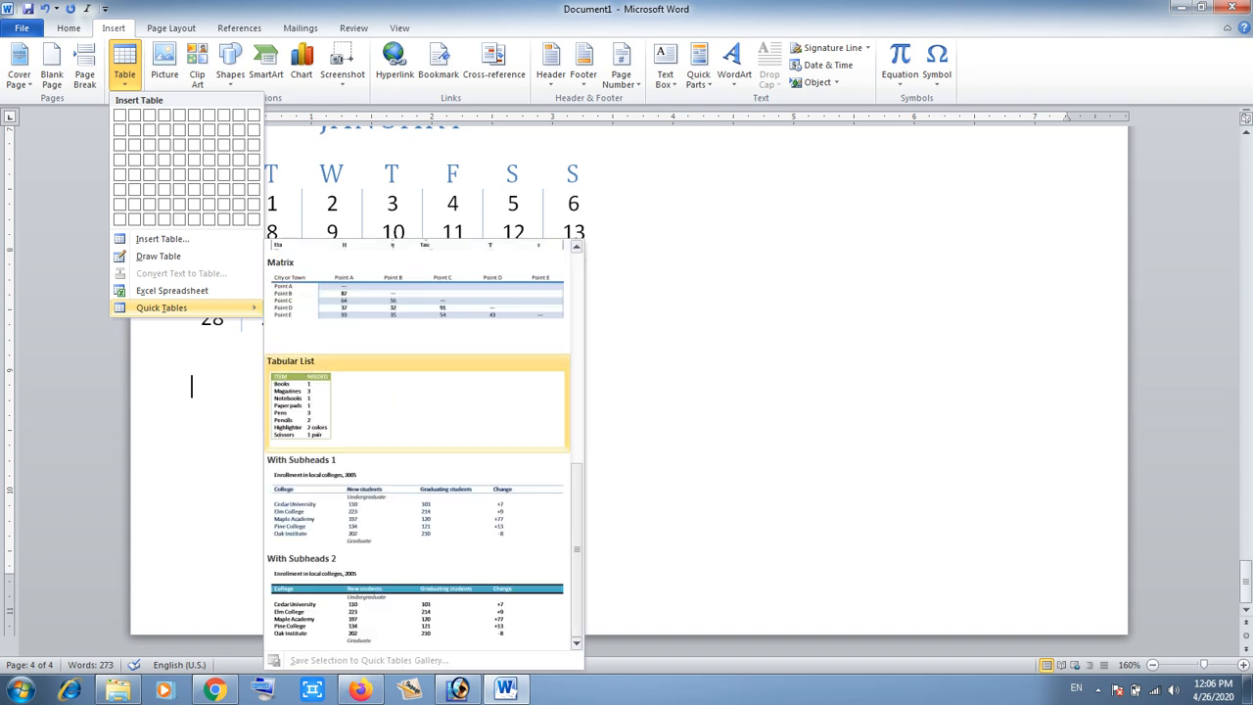
left_click(416, 411)
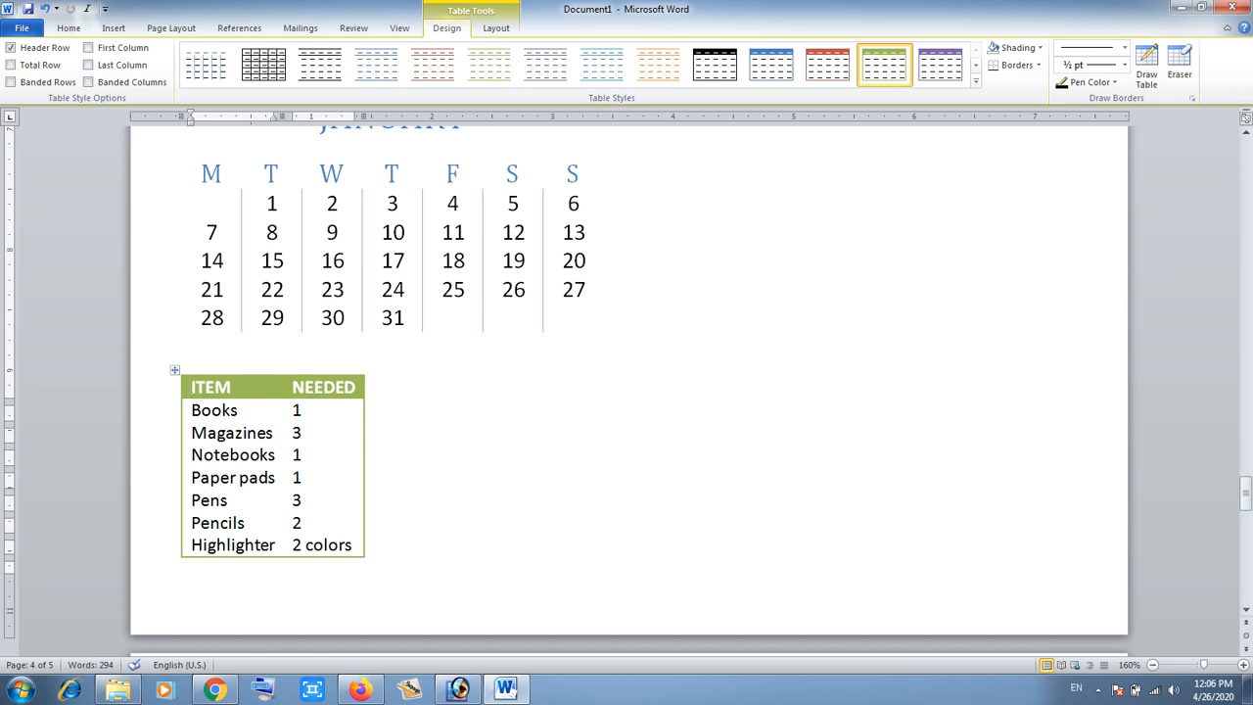
- Change the list's first item to Bags and its needed quantity to 3
left_click_drag(239, 411, 191, 410)
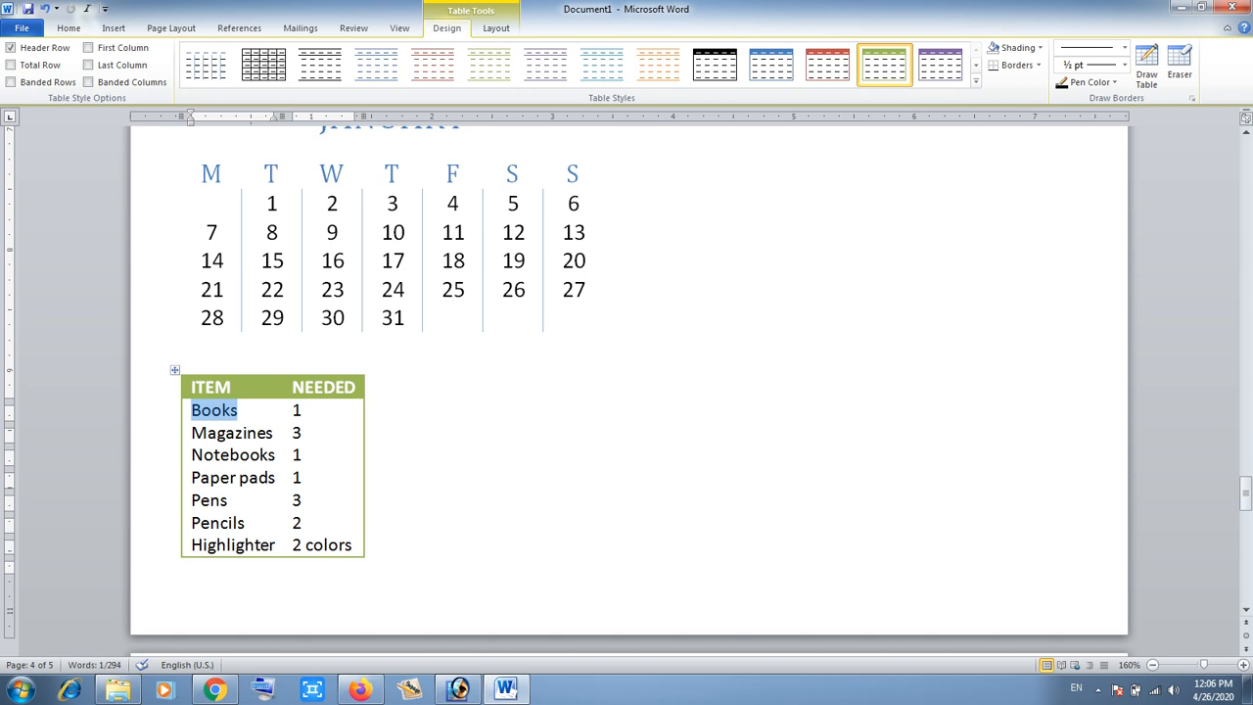
type("Bags")
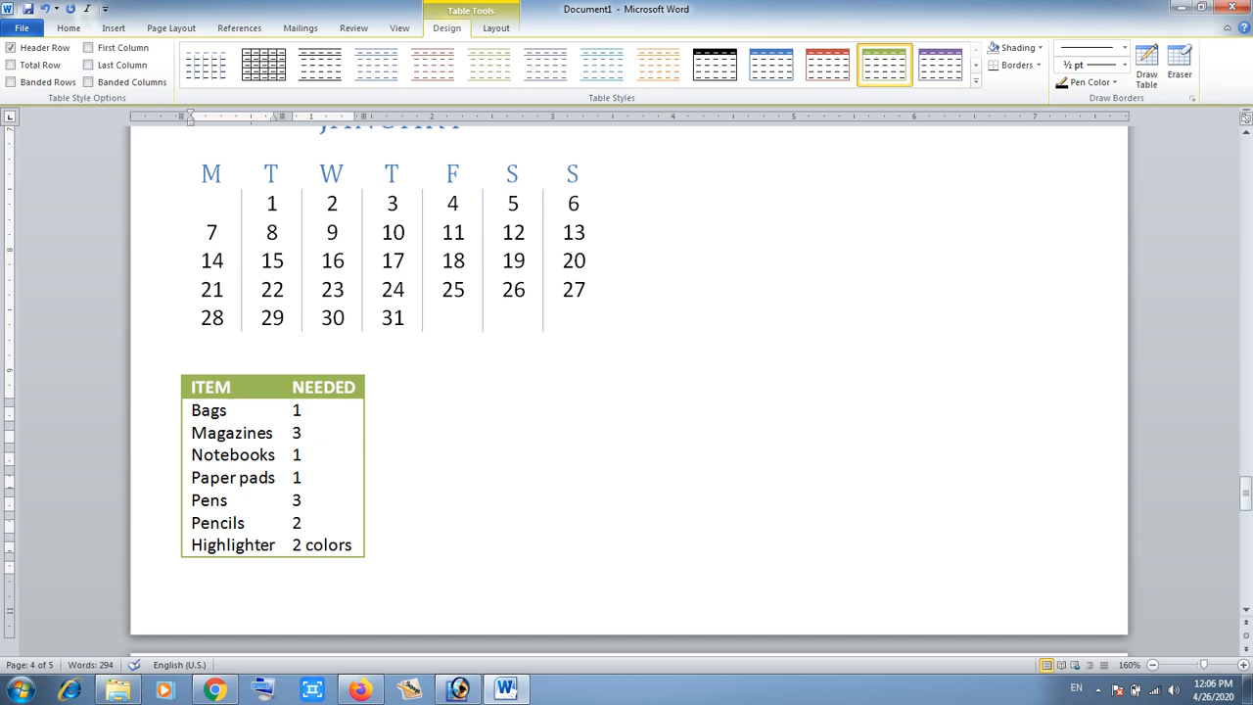
key("Tab")
type("3")
left_click(368, 433)
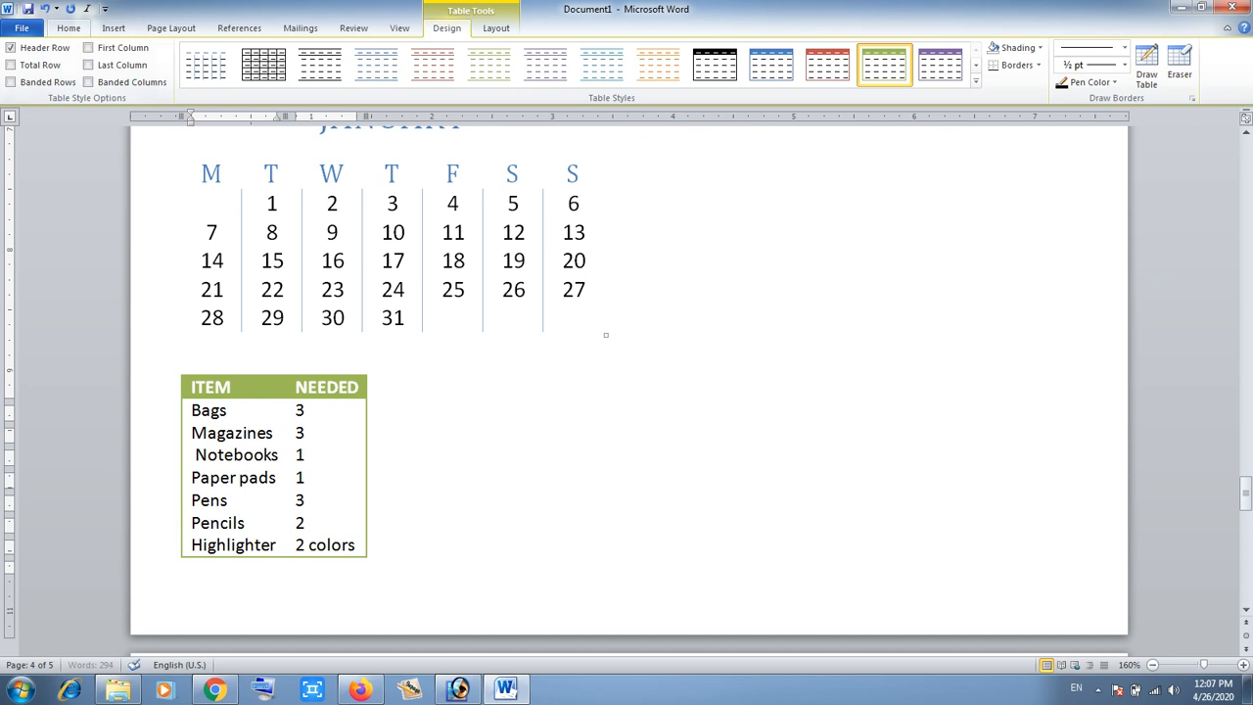
left_click(113, 28)
left_click(124, 66)
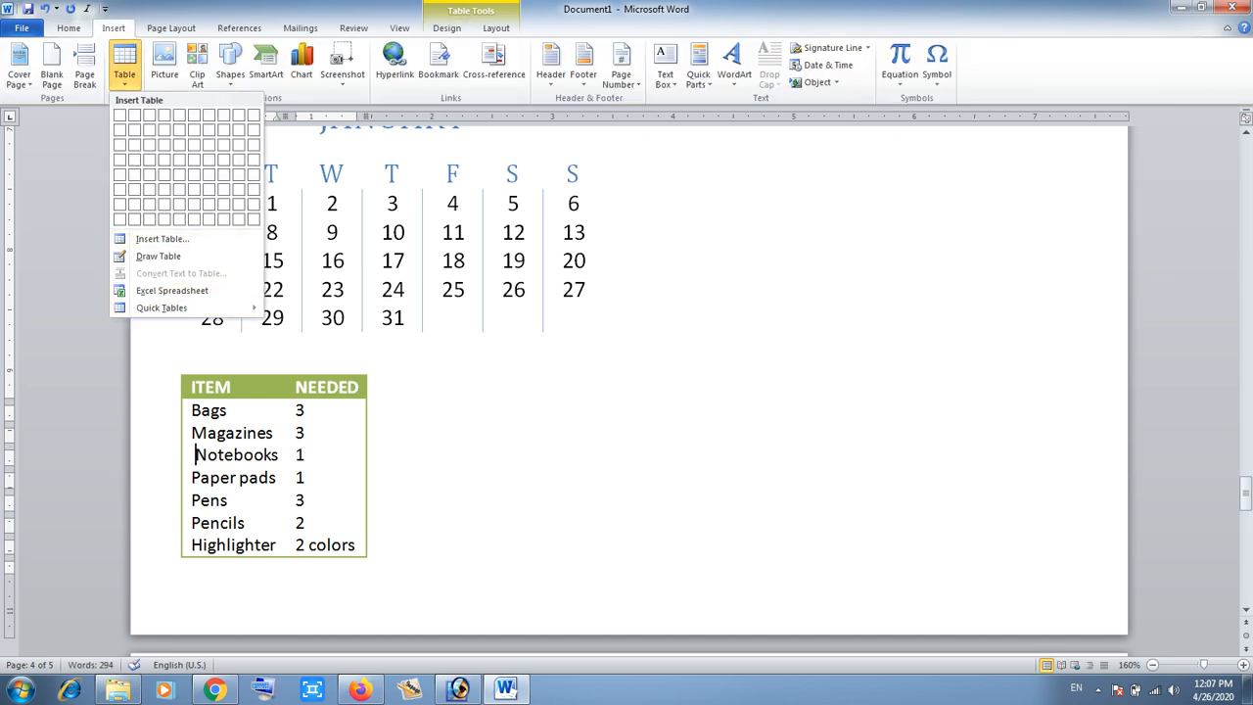
key("Escape")
- Add two blank lines below the list table and insert a 6-column, 4-row table there
scroll(627, 392, "down", 3)
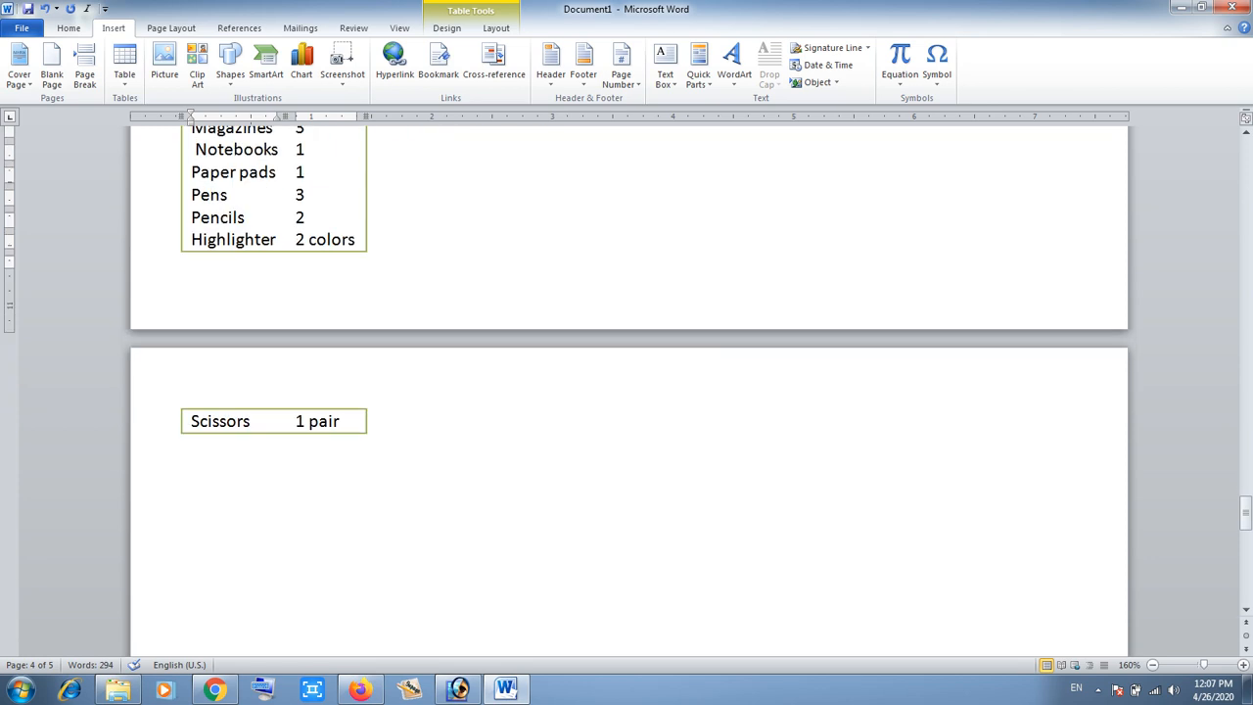
left_click(192, 446)
key("Return")
key("Return")
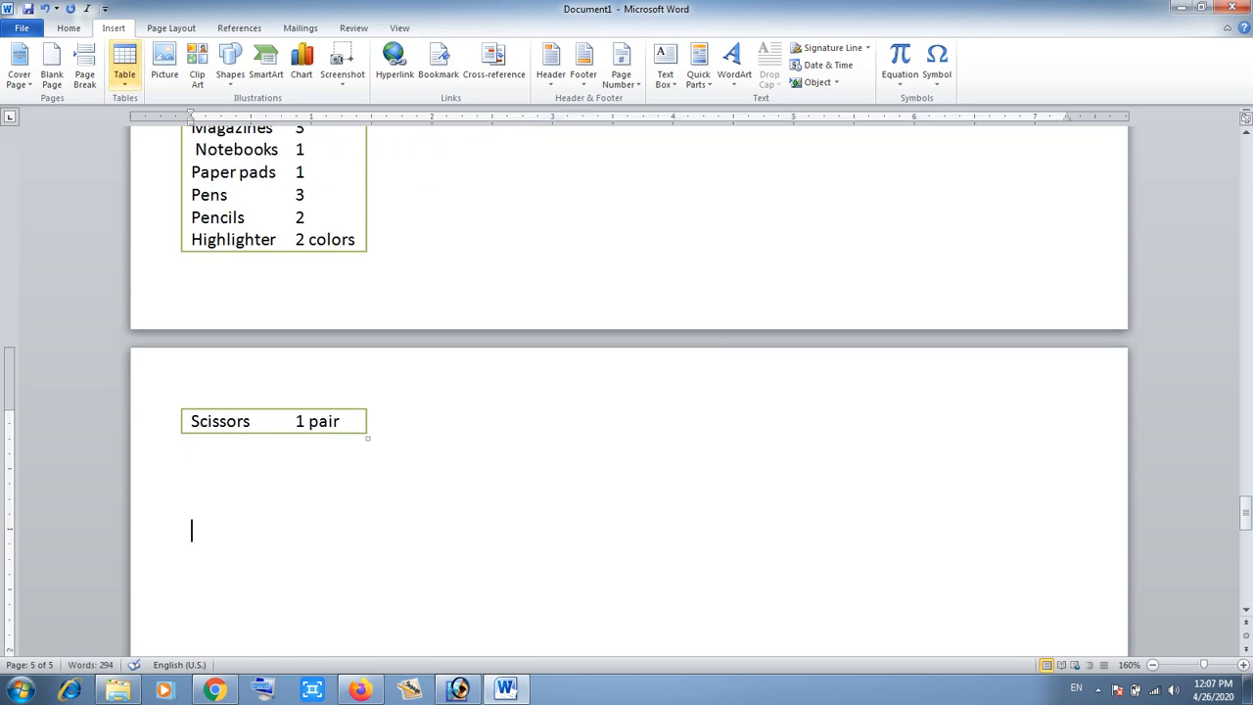
left_click(124, 66)
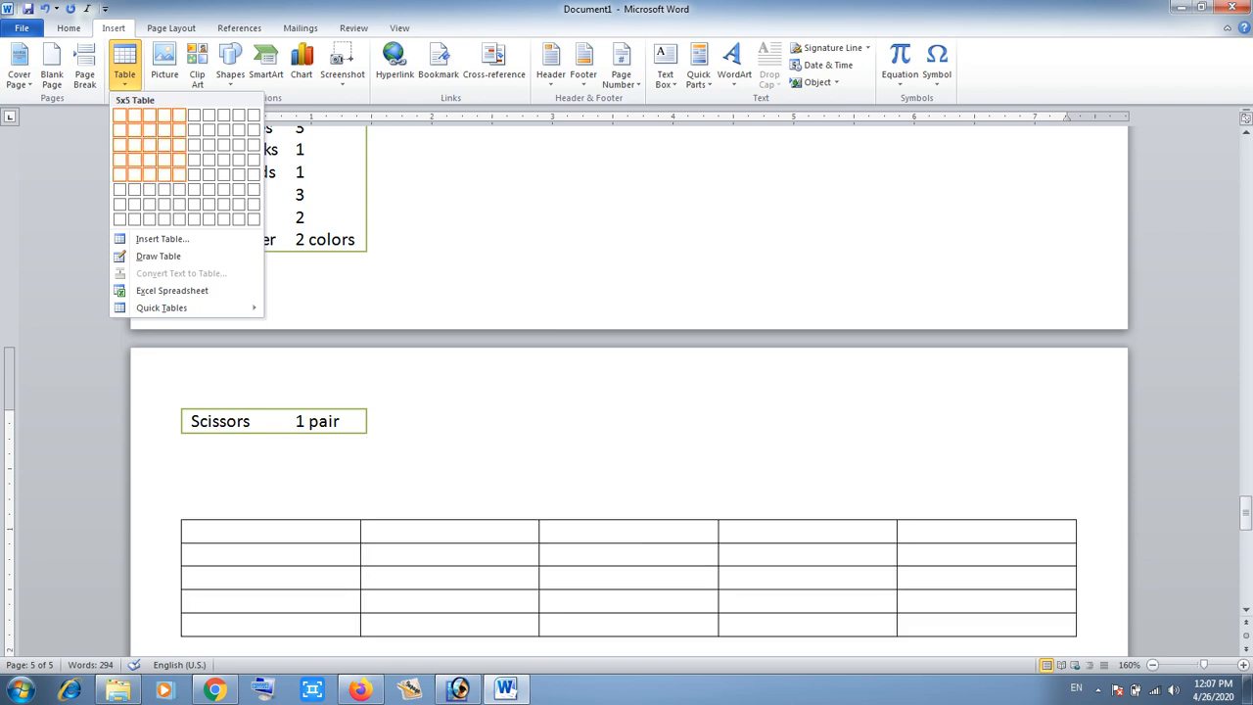
left_click(193, 158)
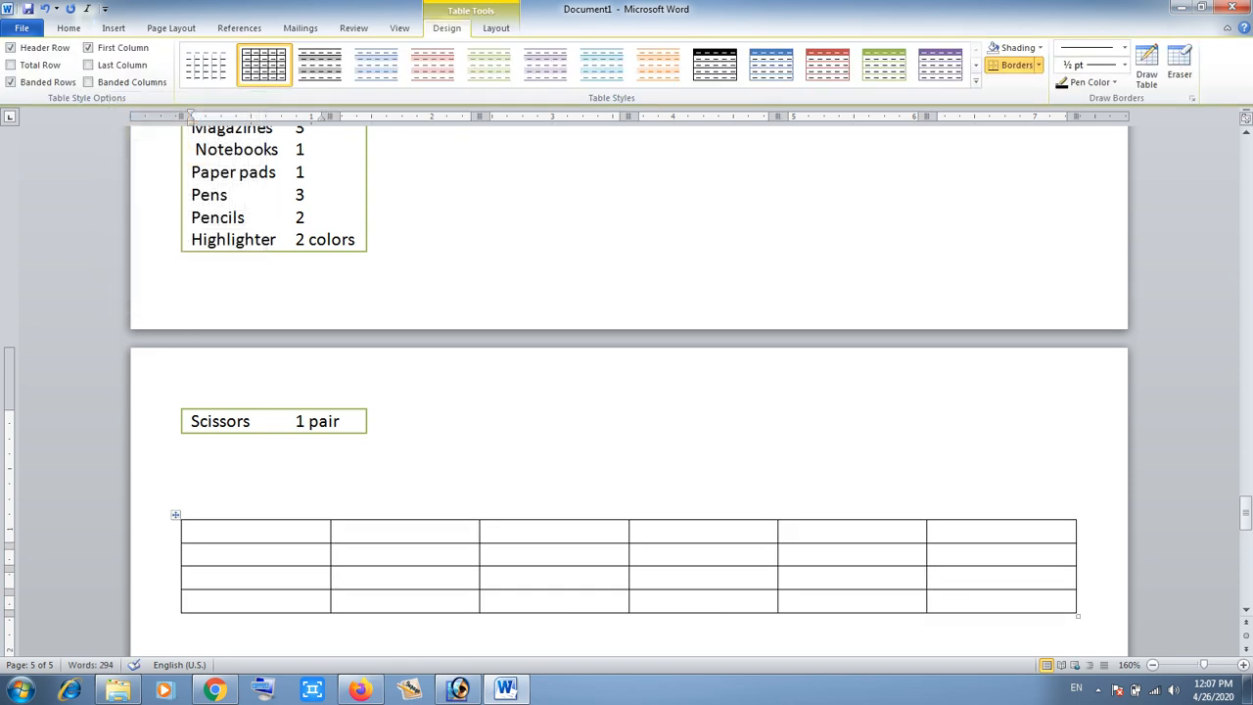
scroll(626, 392, "down", 5)
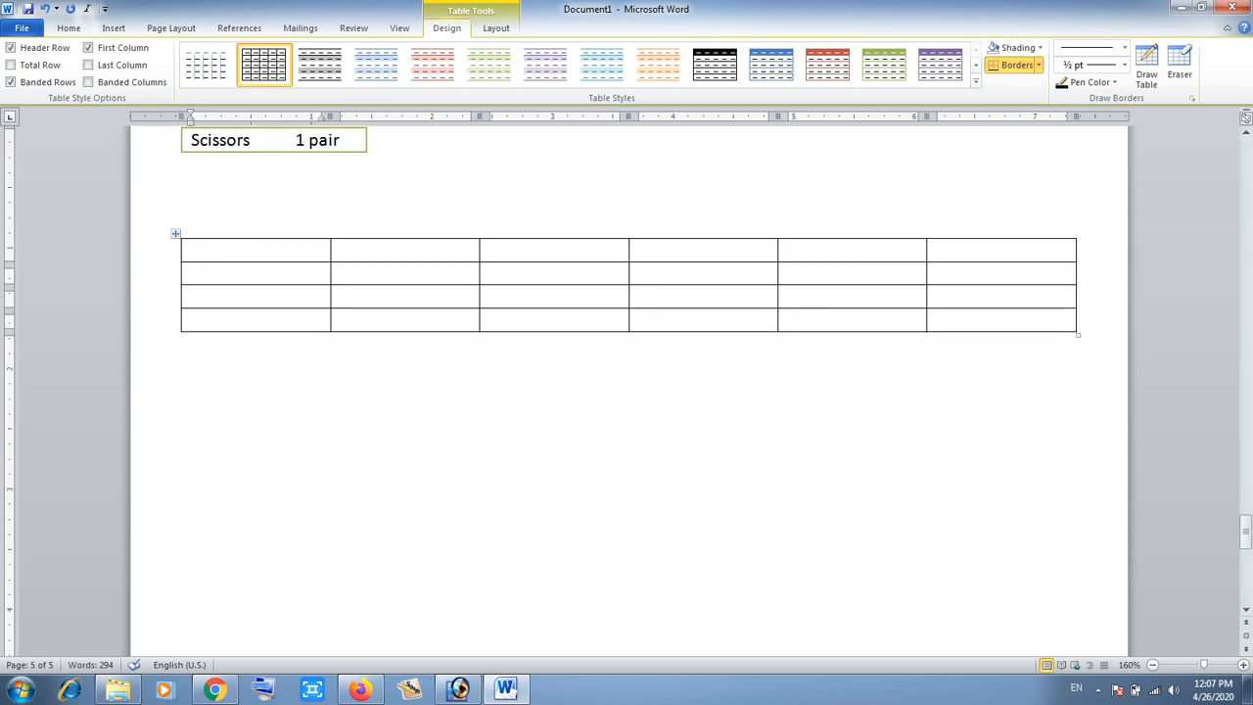
- Select the new table and enlarge its font size to 18
left_click(175, 234)
left_click(69, 28)
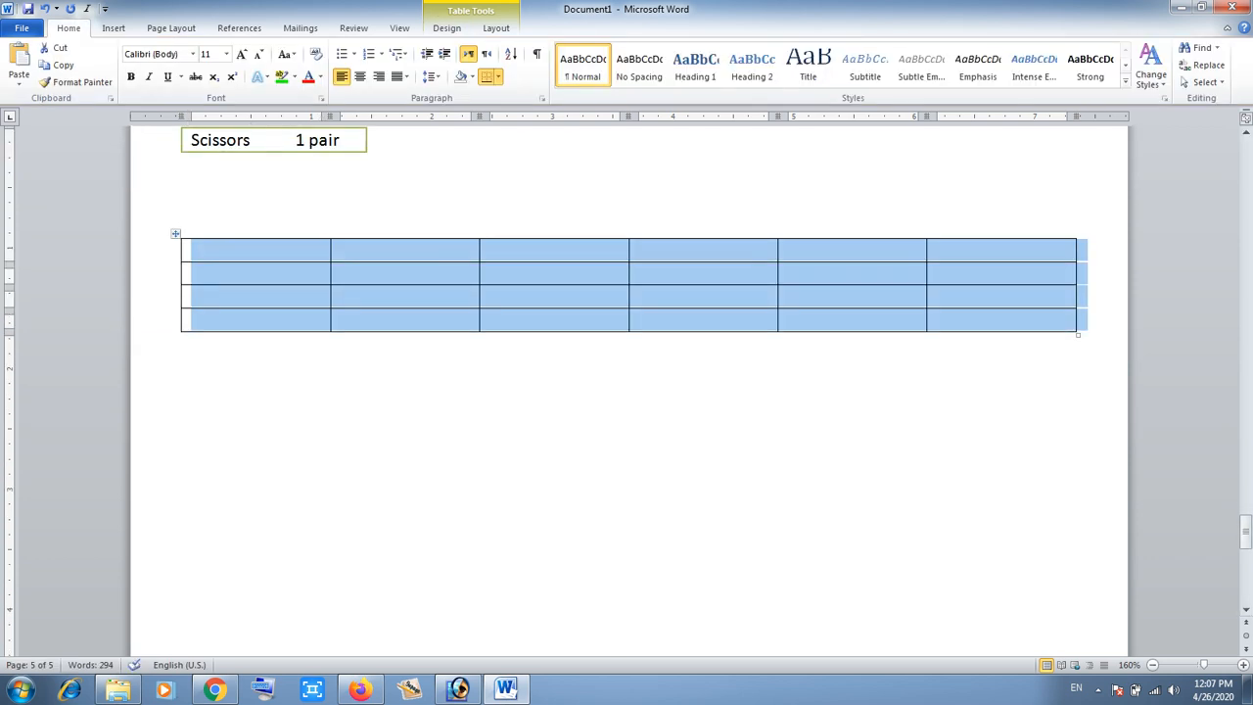
left_click(242, 54)
left_click(242, 53)
left_click(242, 54)
left_click(242, 54)
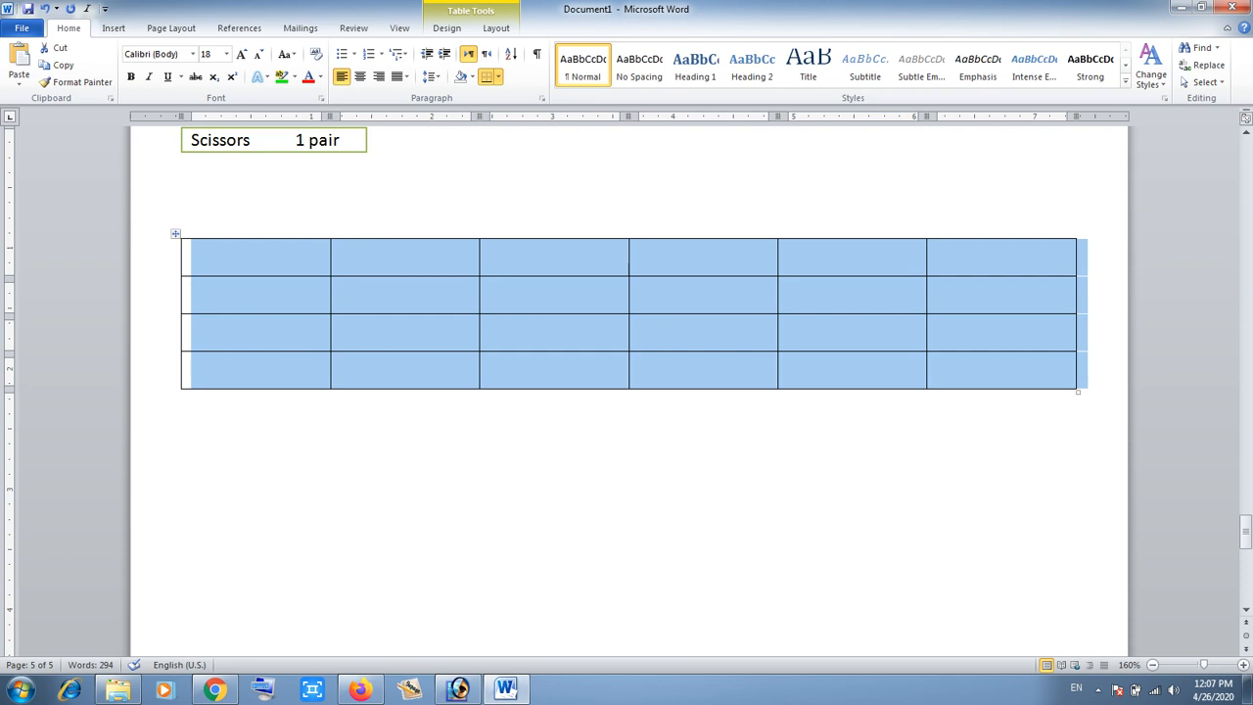
- Merge all cells of the table's bottom row into one cell
left_click(938, 370)
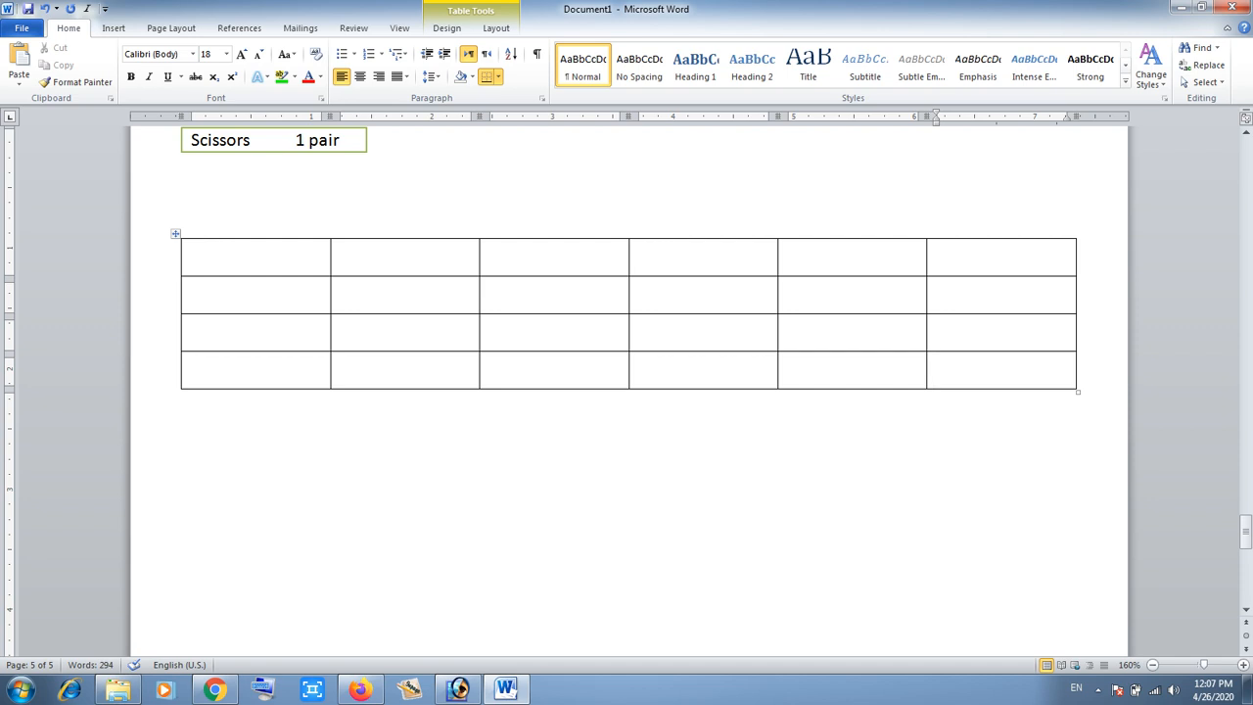
key("shift+Left")
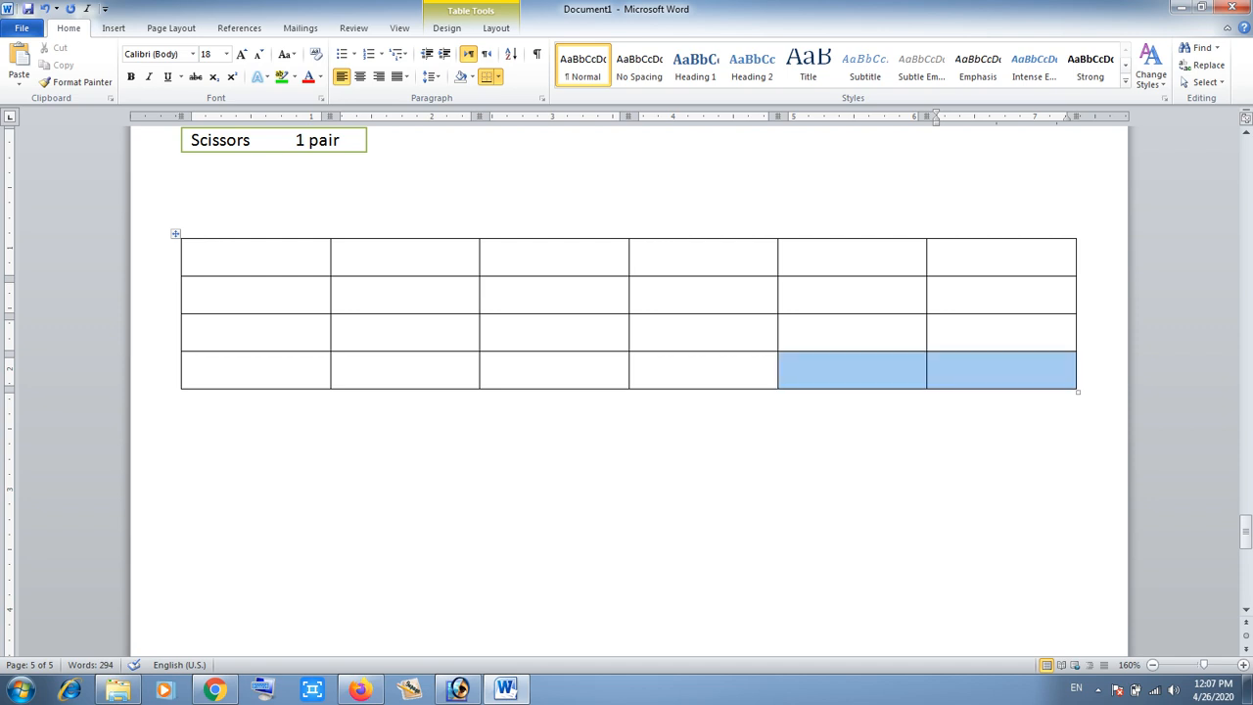
key("shift+Left")
key("shift+Left")
key("shift+Left")
key("shift+Left")
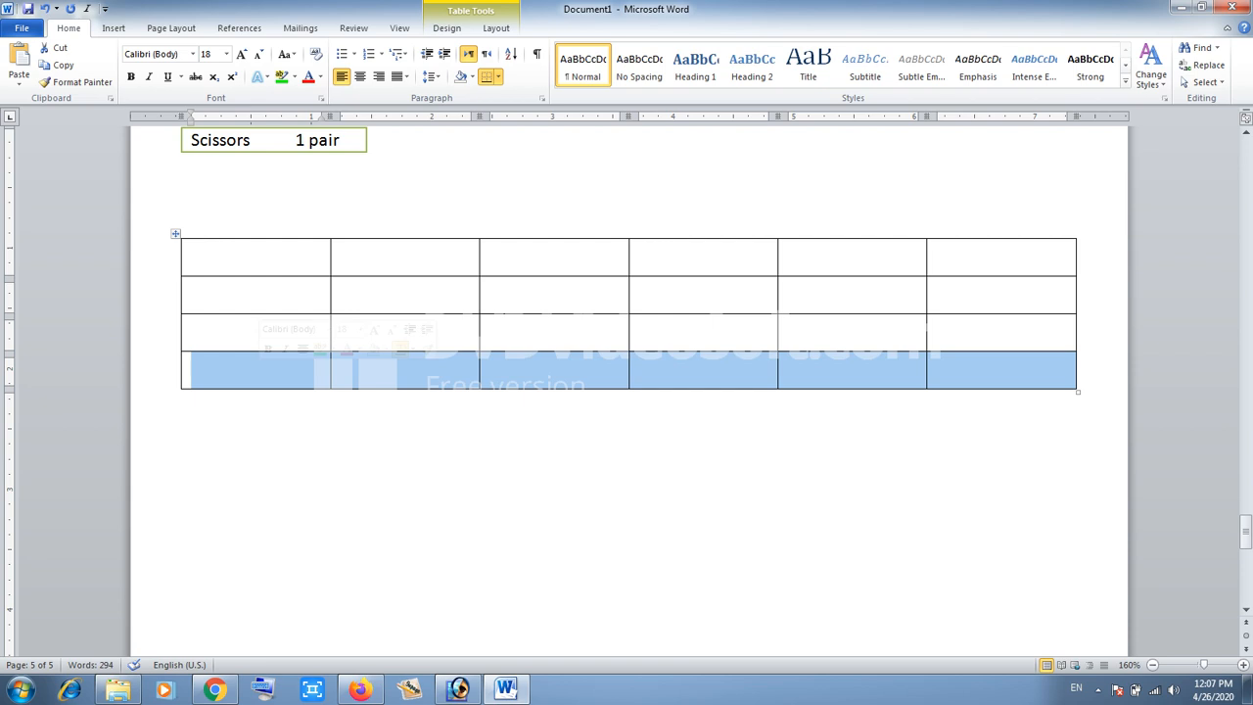
right_click(260, 371)
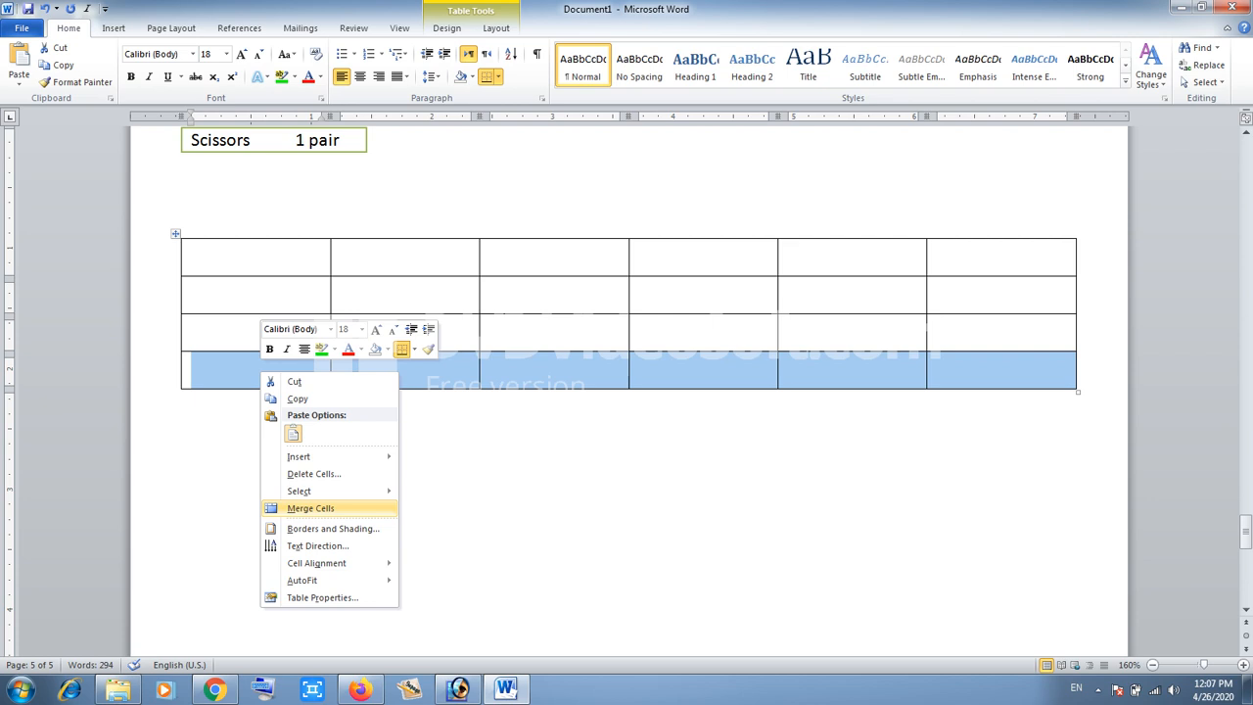
left_click(310, 508)
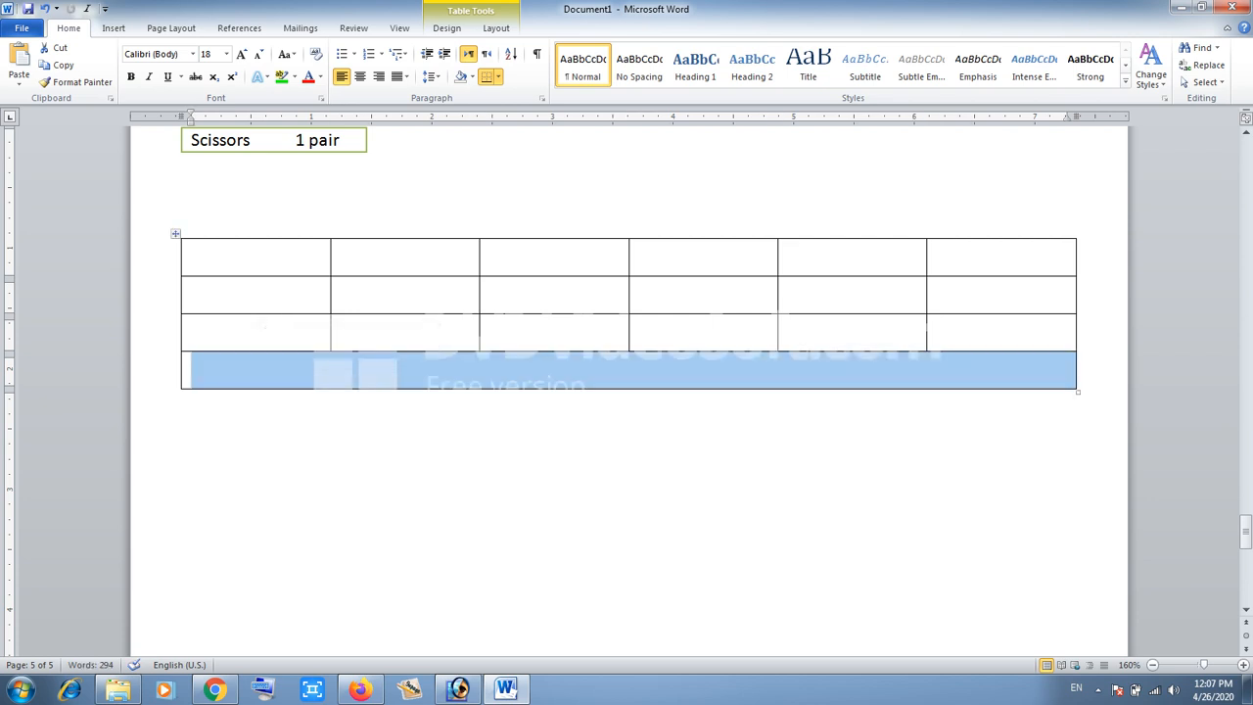
left_click(257, 371)
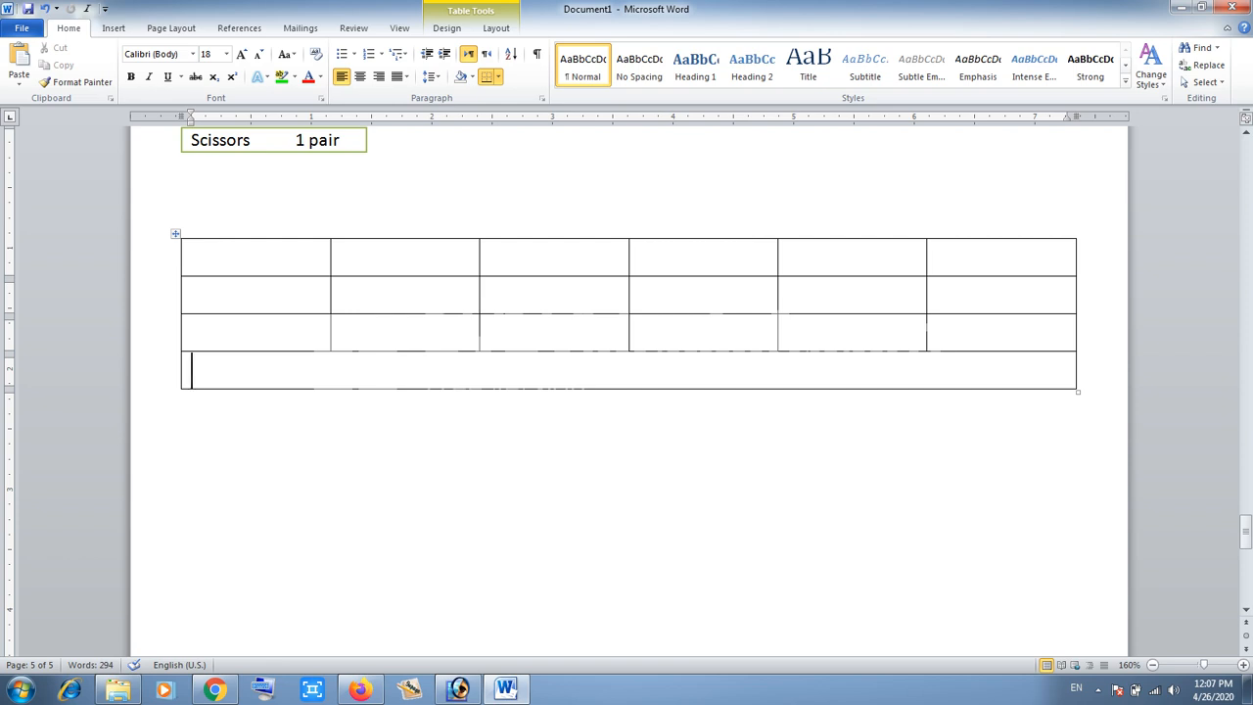
- Merge the second and third cells of the table's first row
left_click(345, 258)
left_click_drag(391, 258, 548, 258)
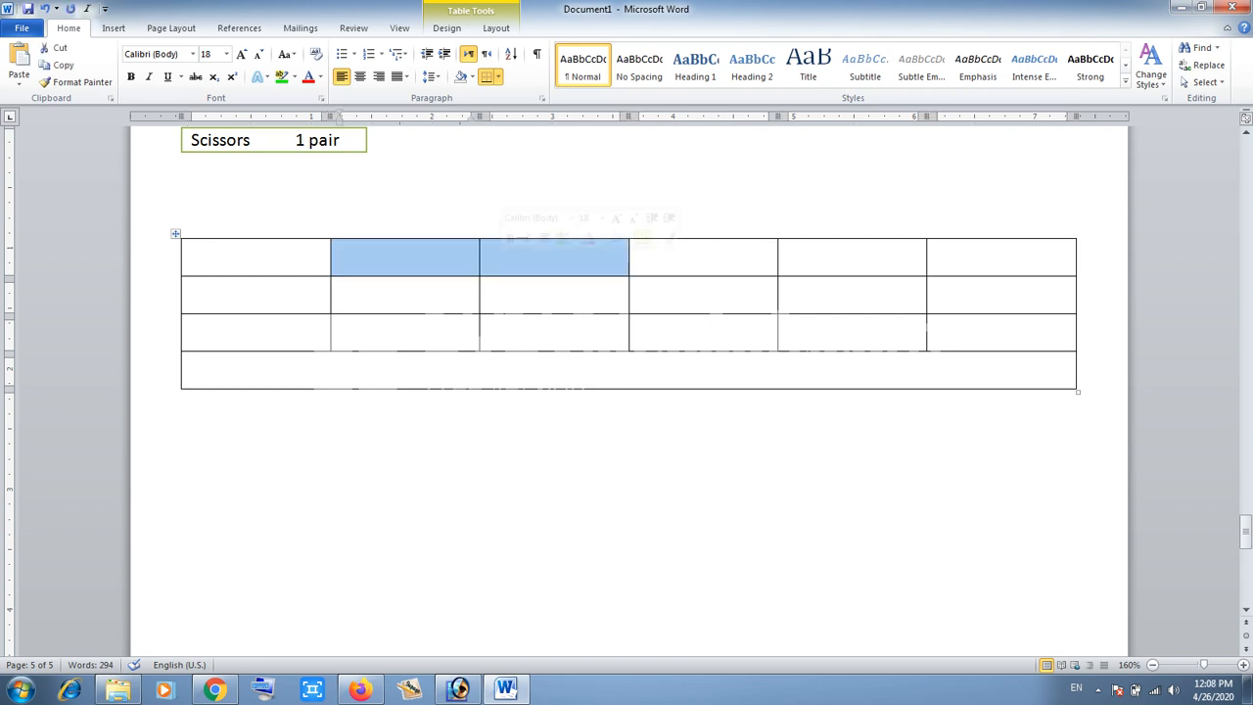
right_click(445, 260)
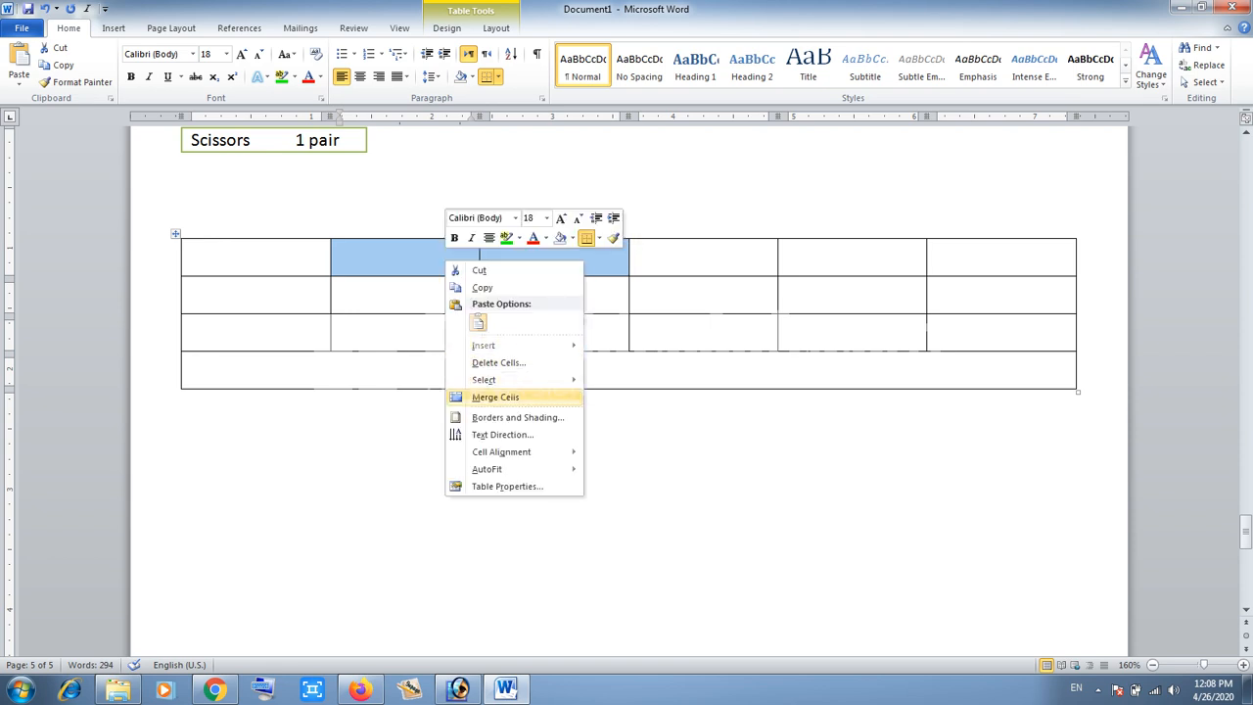
left_click(495, 397)
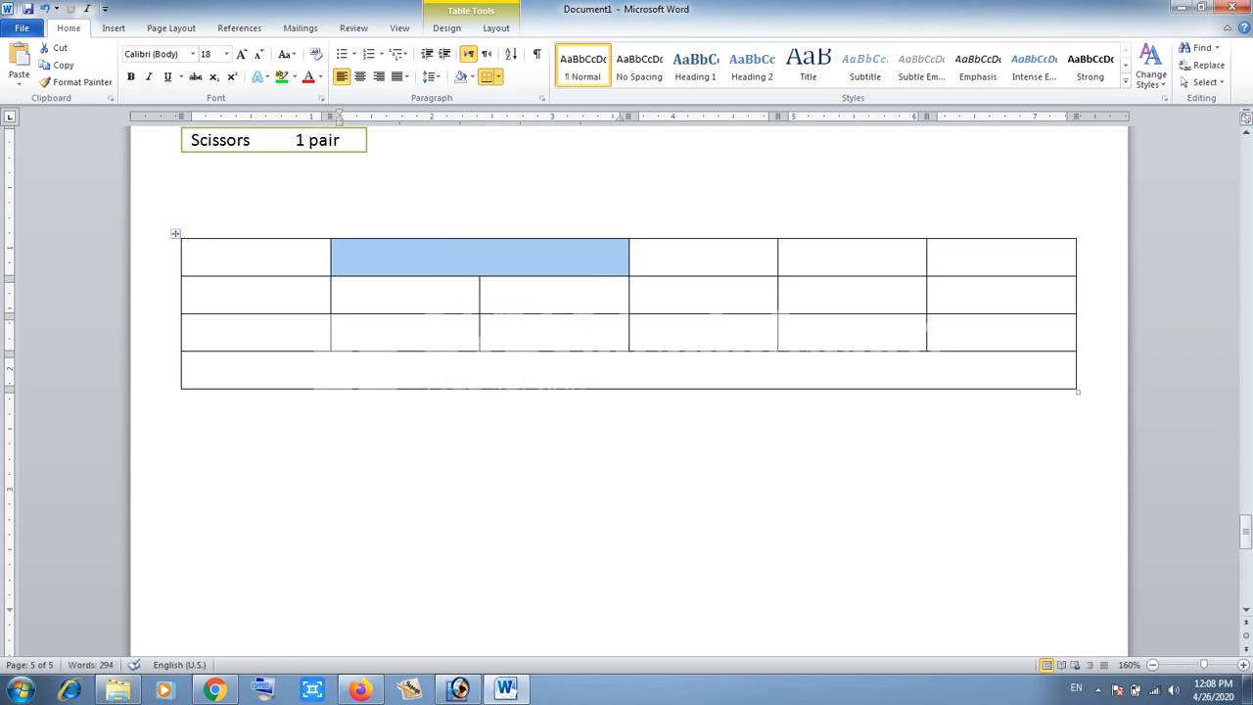
left_click(341, 258)
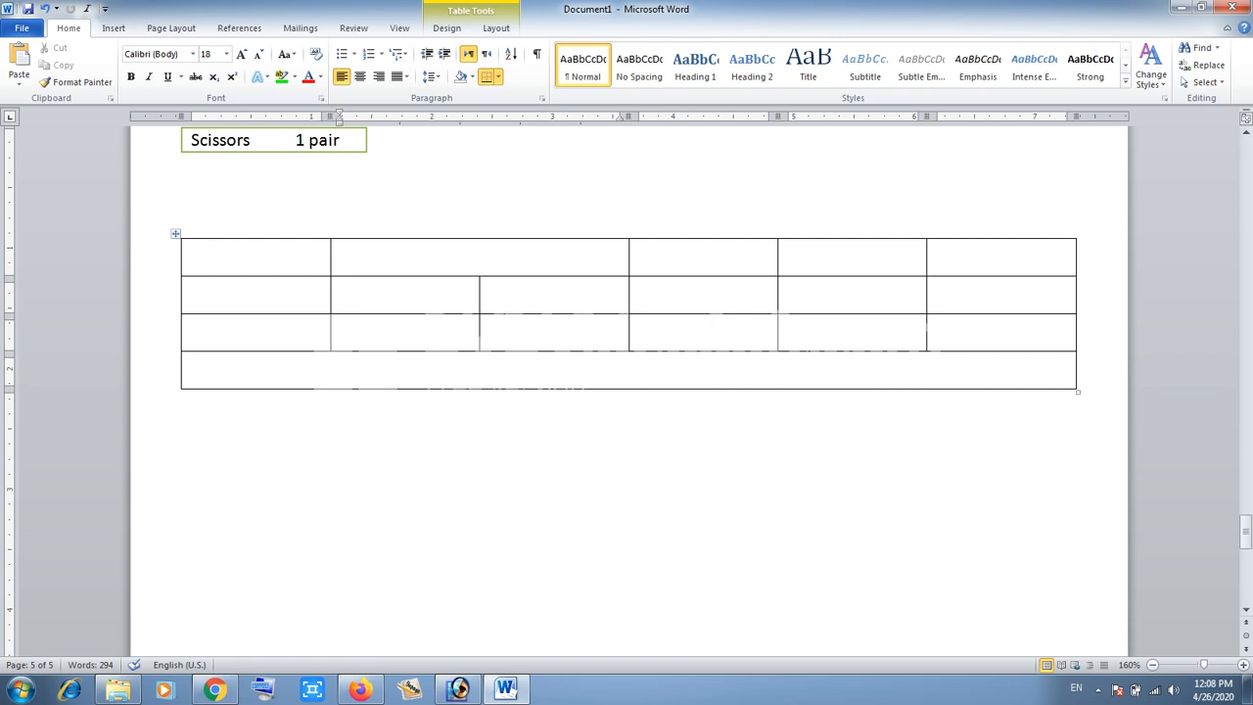
- Add a new line below the table
left_click(192, 401)
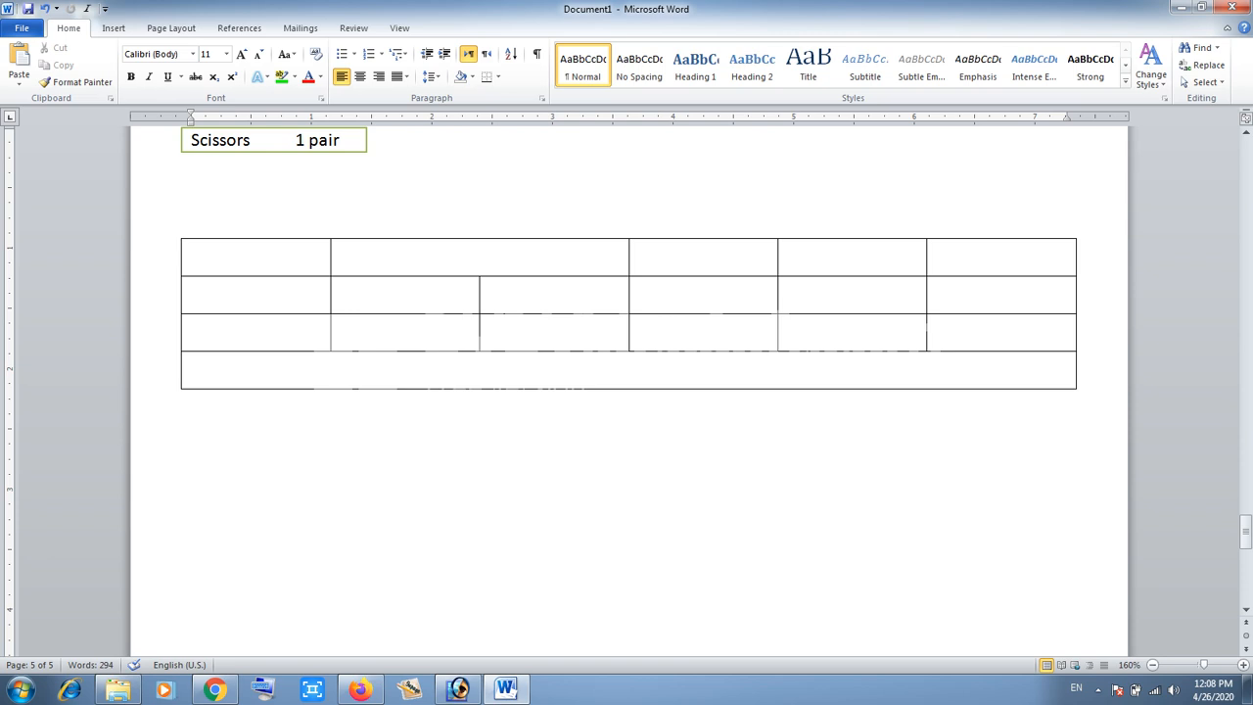
key("Return")
left_click(113, 27)
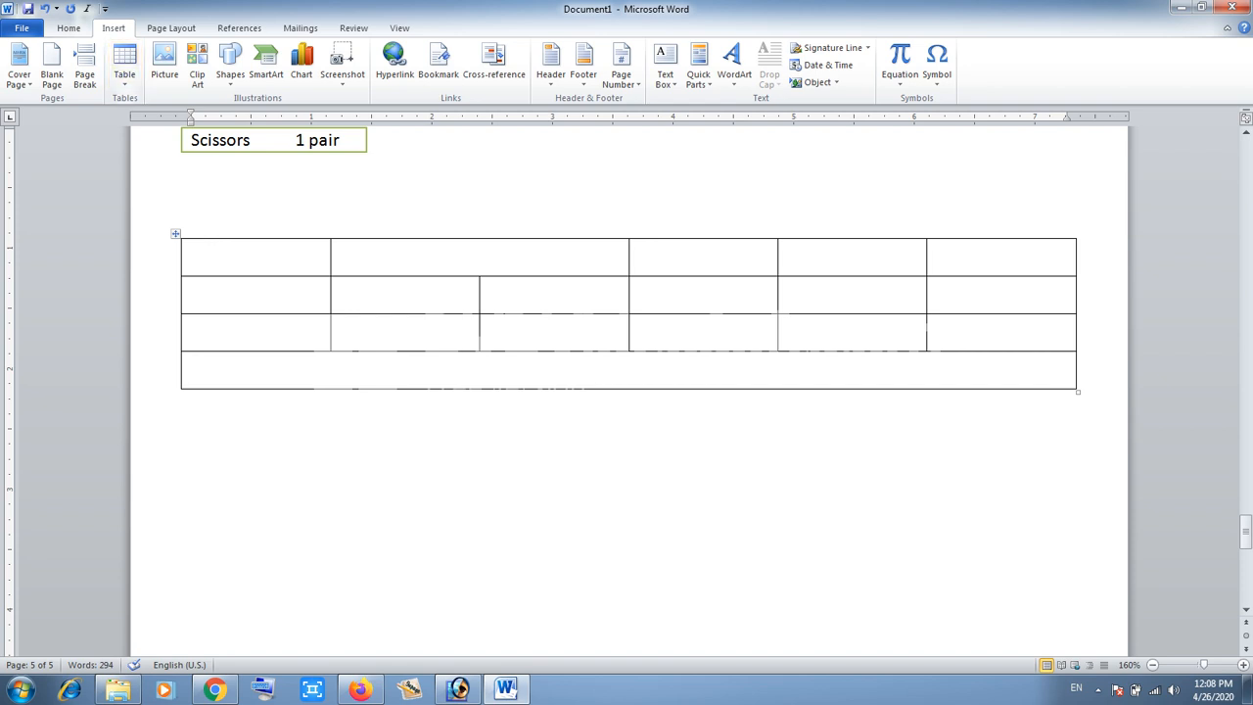
left_click(124, 66)
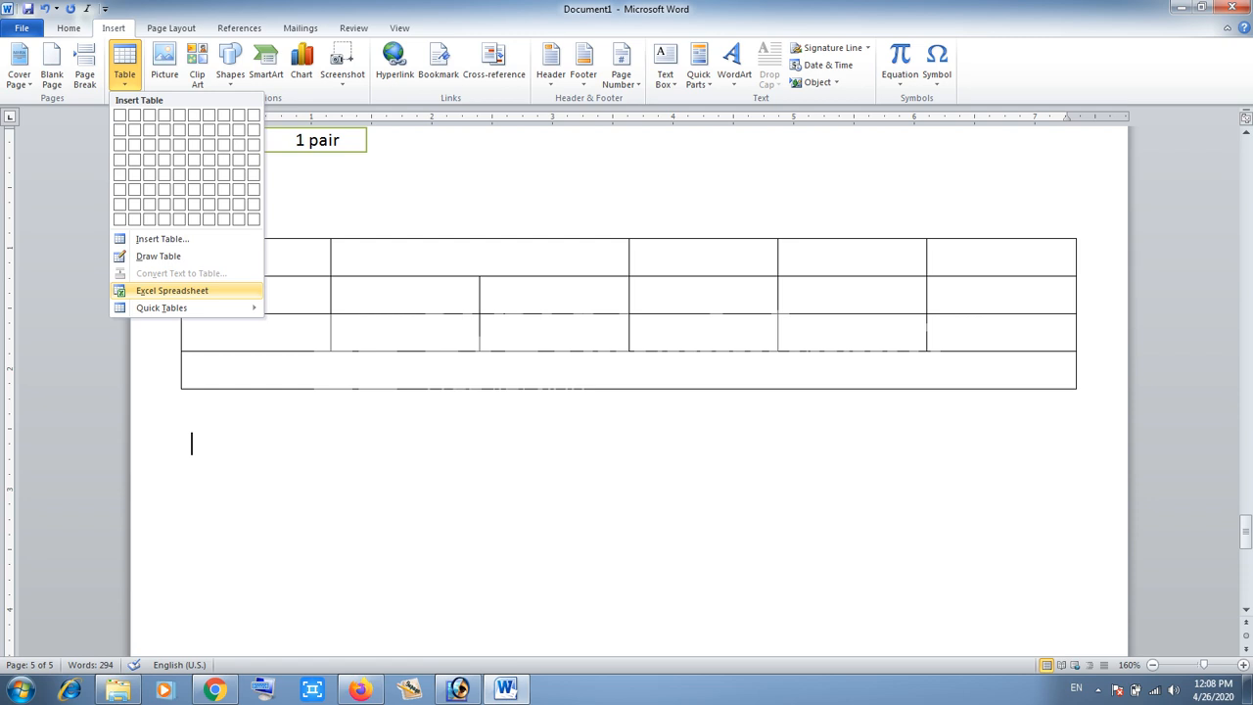
mouse_move(186, 307)
left_click(676, 311)
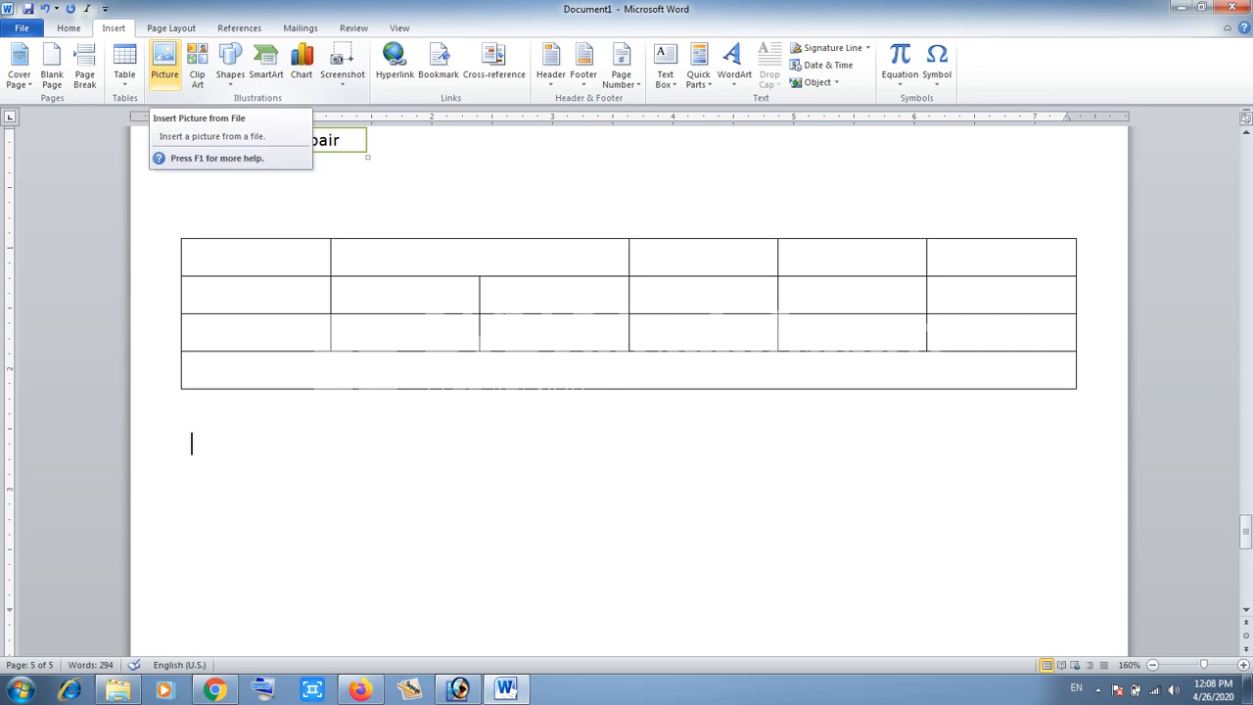
- Insert the picture typing lesson 02 from the Desktop at the new line
left_click(164, 67)
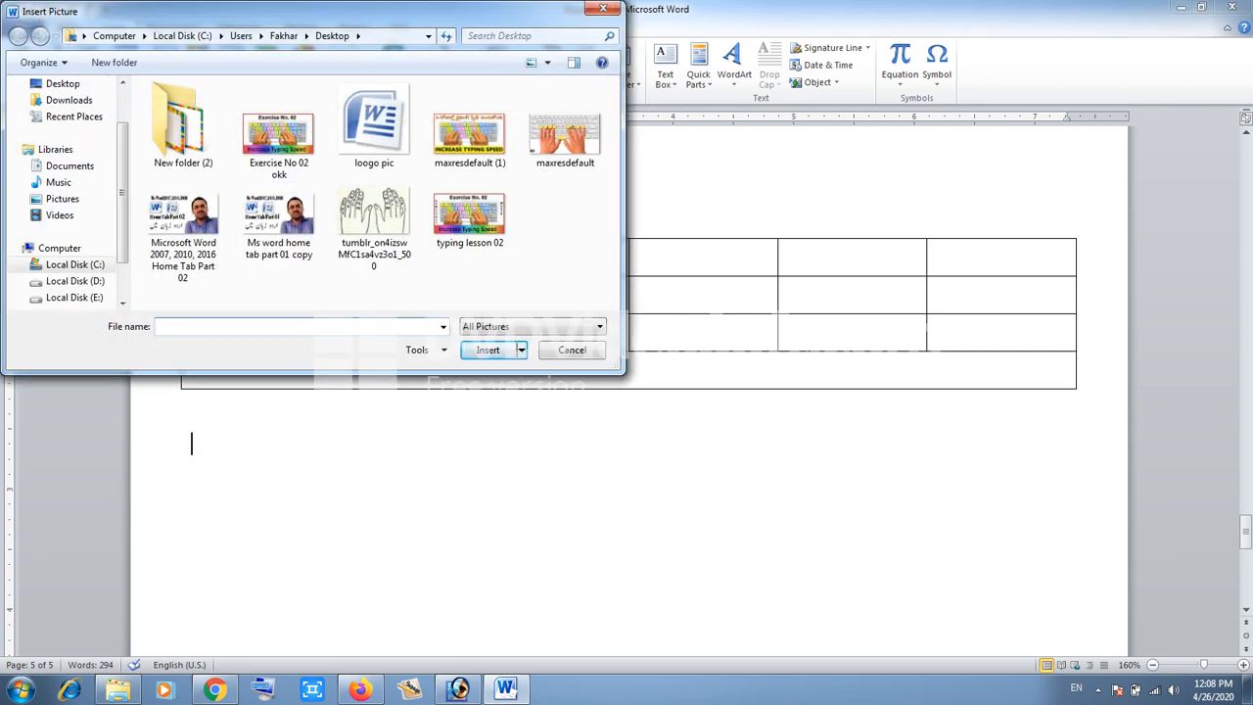
left_click(470, 220)
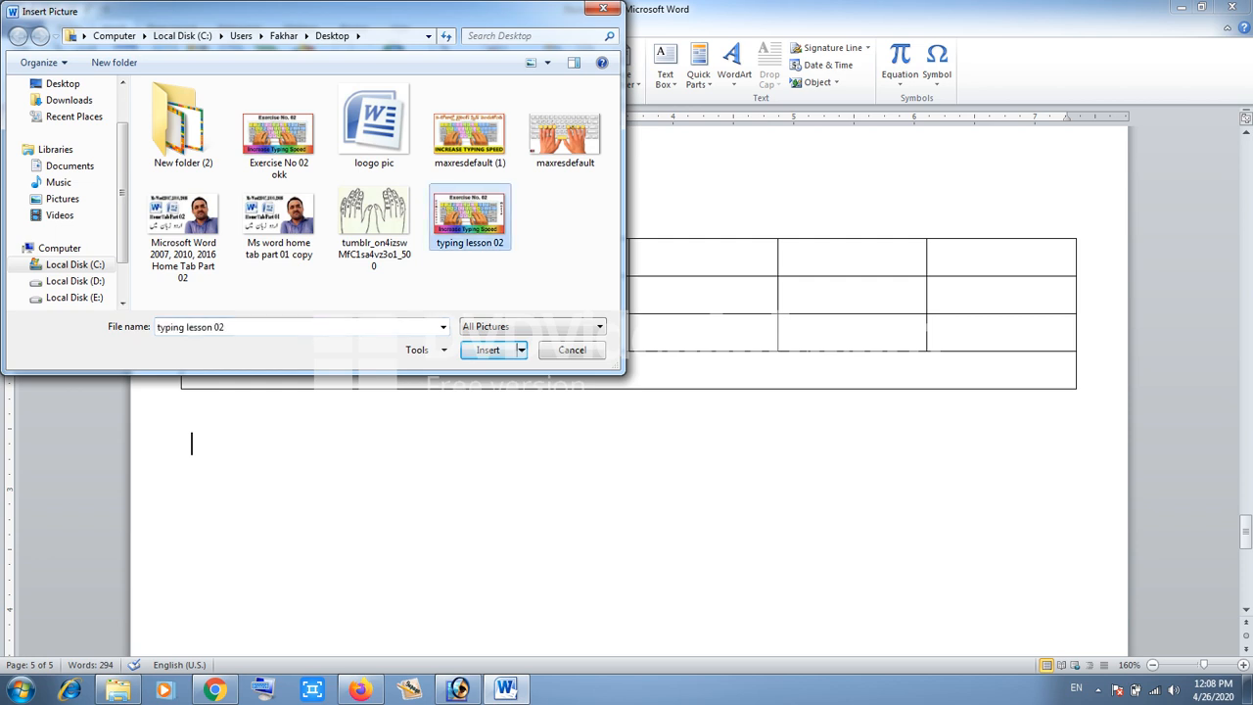
left_click(488, 350)
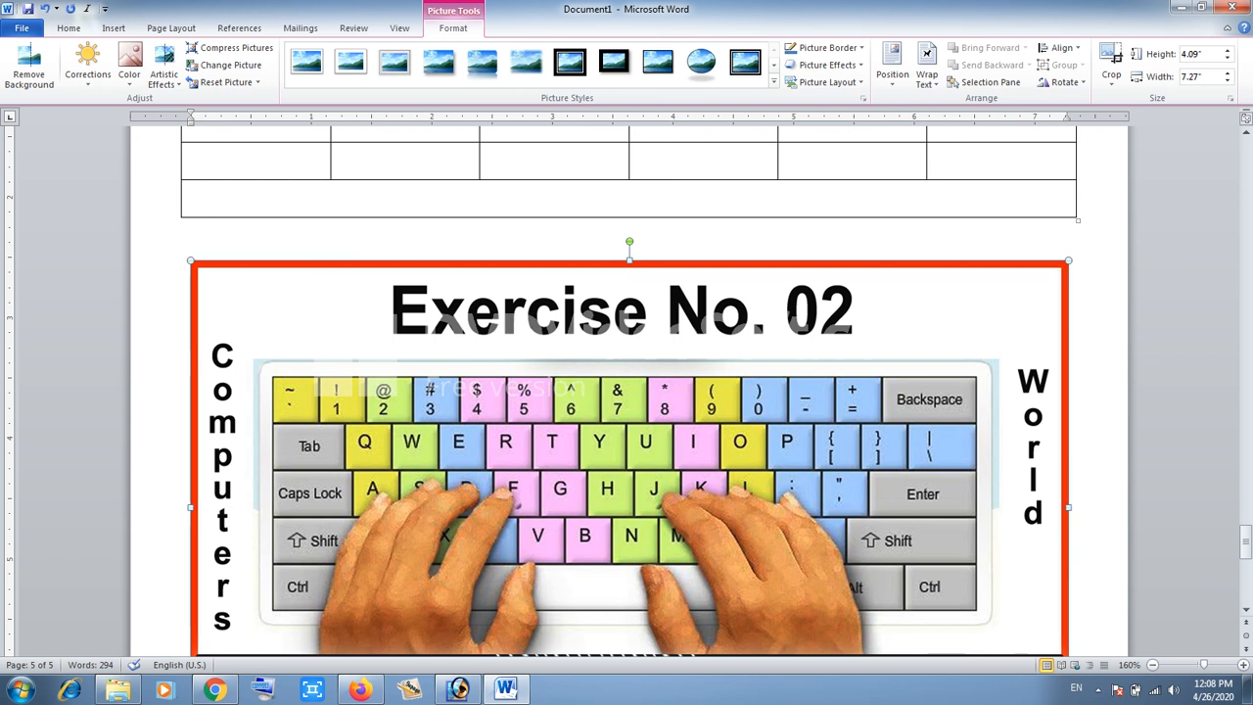
- Set the picture's text wrapping to In Front of Text
key("F2")
key("Escape")
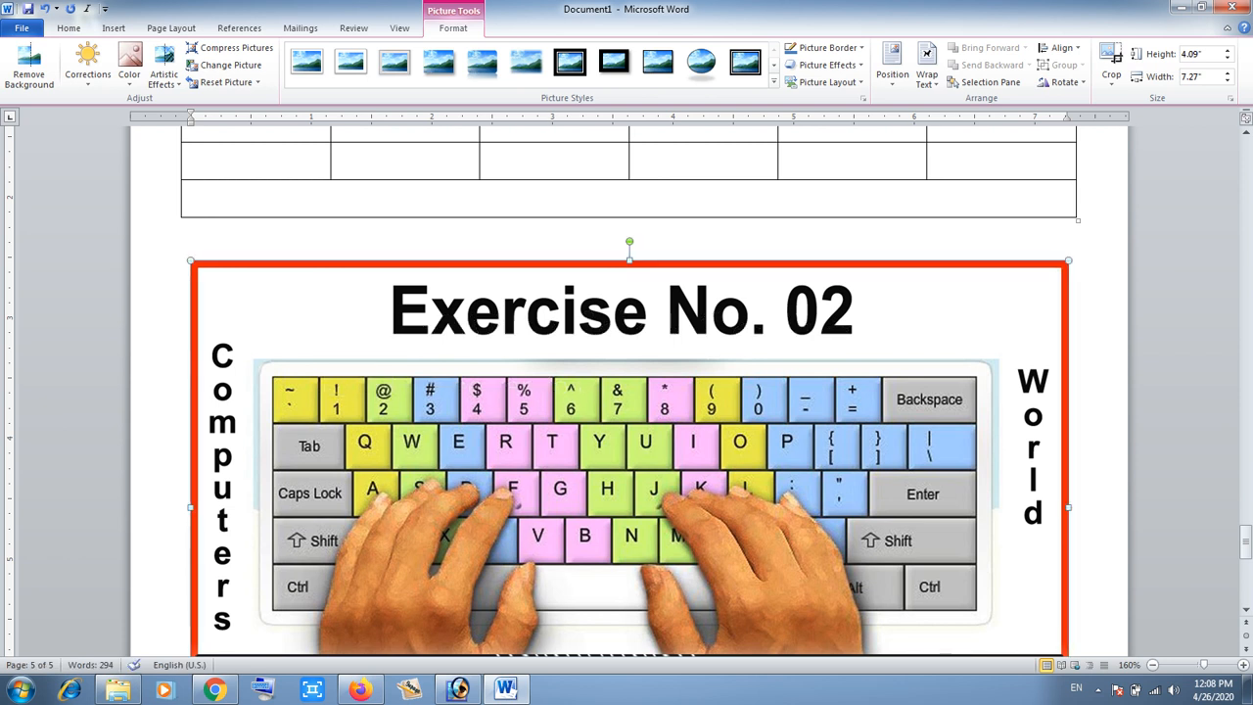
left_click(926, 77)
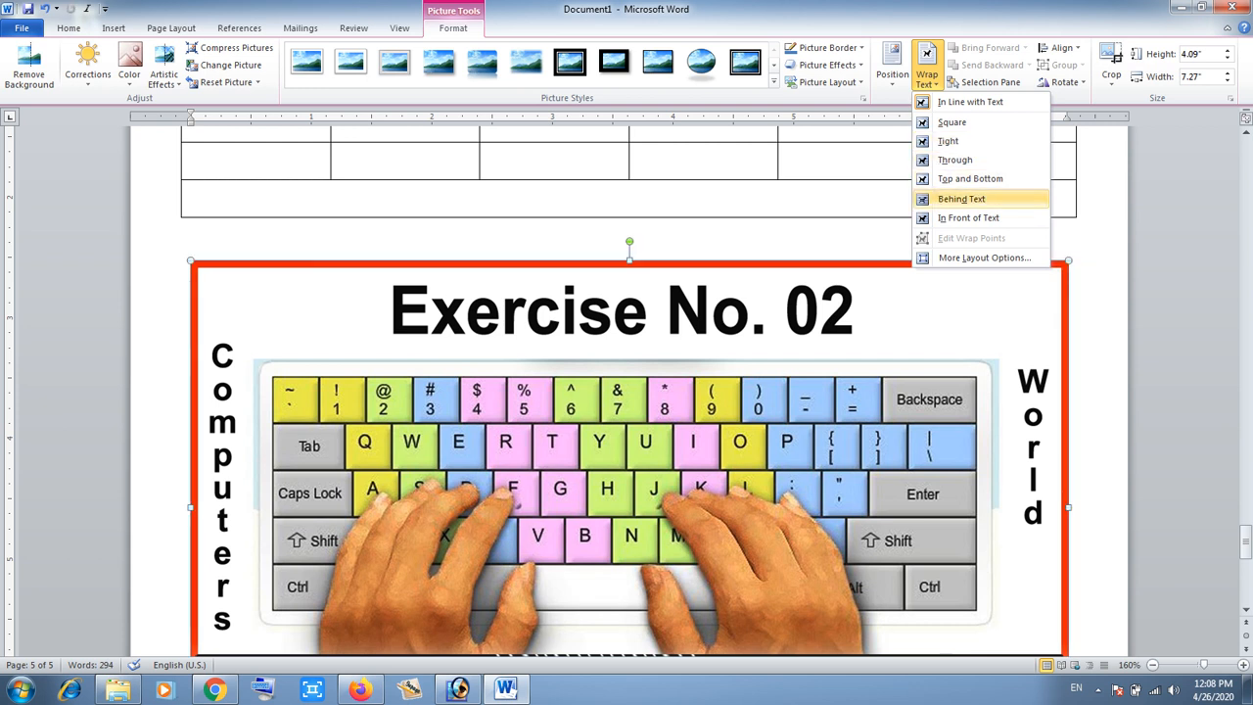
left_click(968, 218)
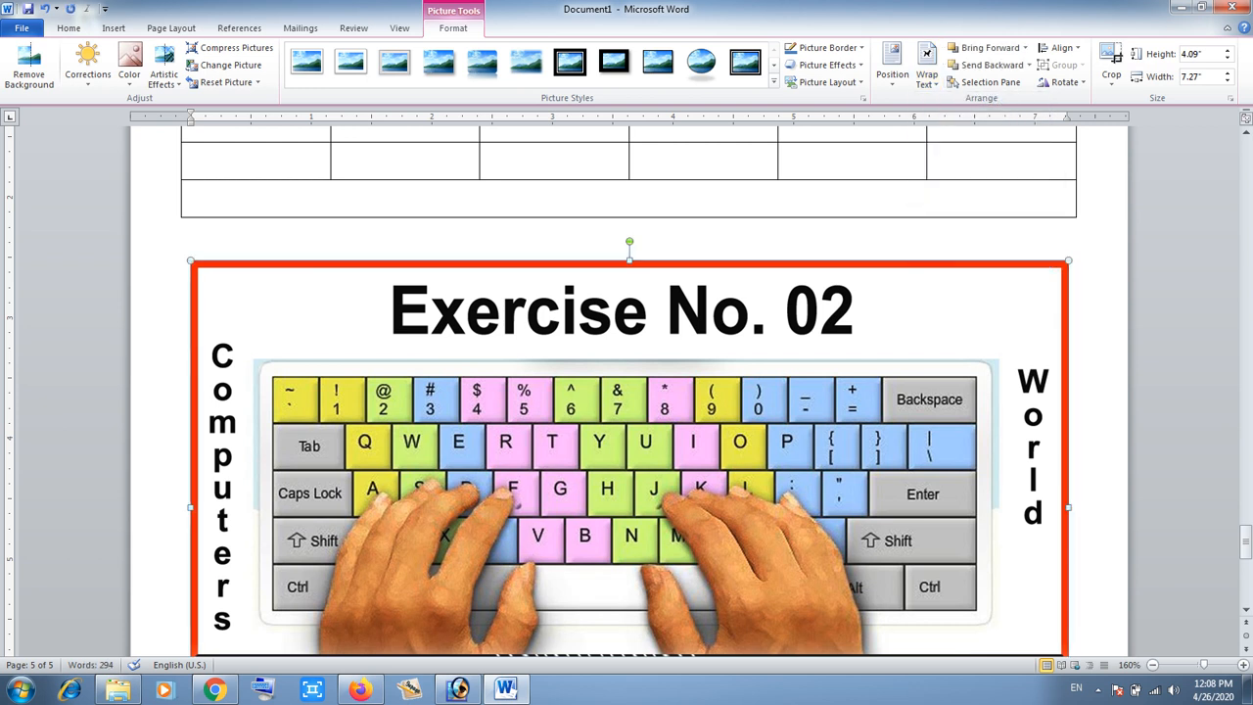
- Shrink the picture to about 1.99" by 3.53" and move it below the table
left_click_drag(1068, 262, 681, 480)
left_click_drag(431, 548, 660, 324)
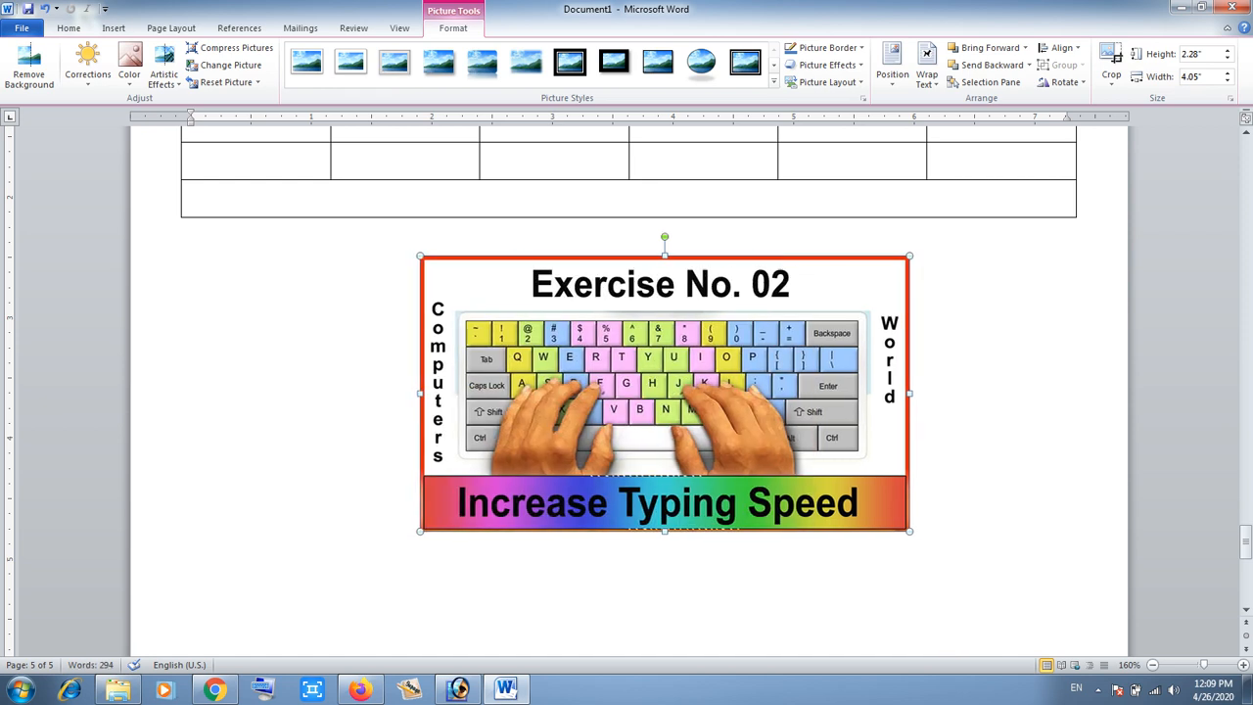
left_click_drag(910, 256, 846, 292)
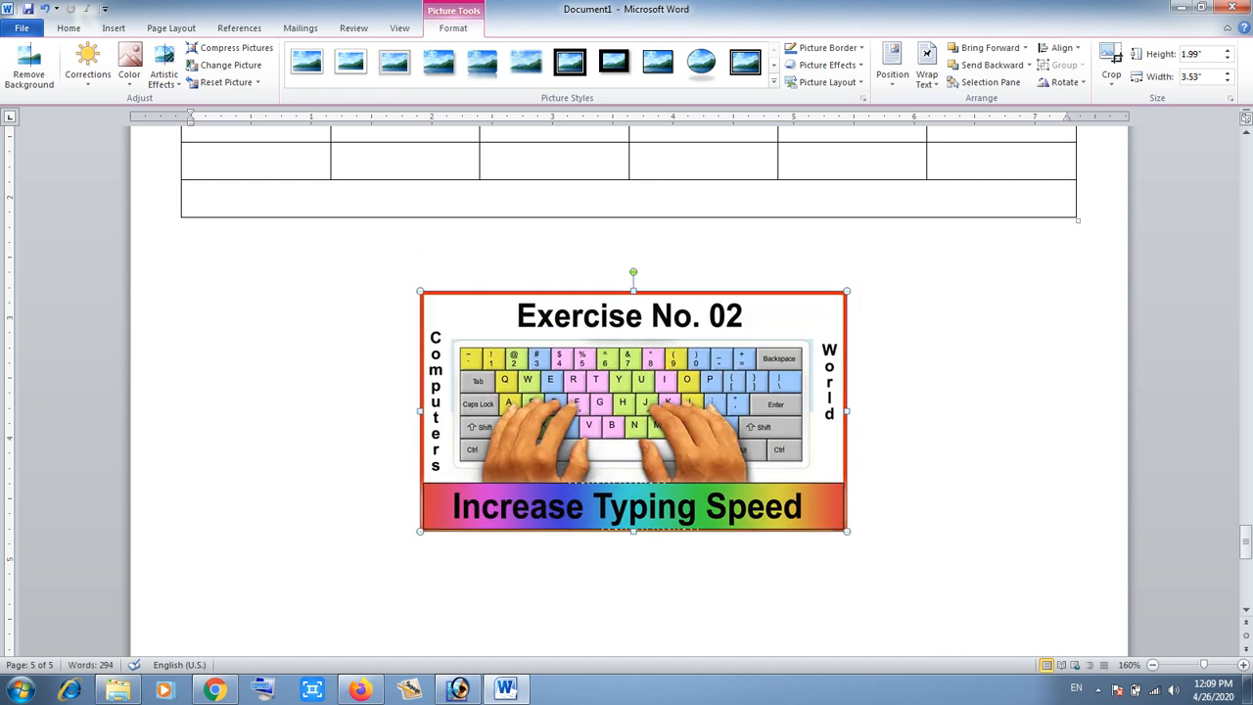
- Apply a tilted perspective style from the picture styles gallery to the picture
left_click(774, 82)
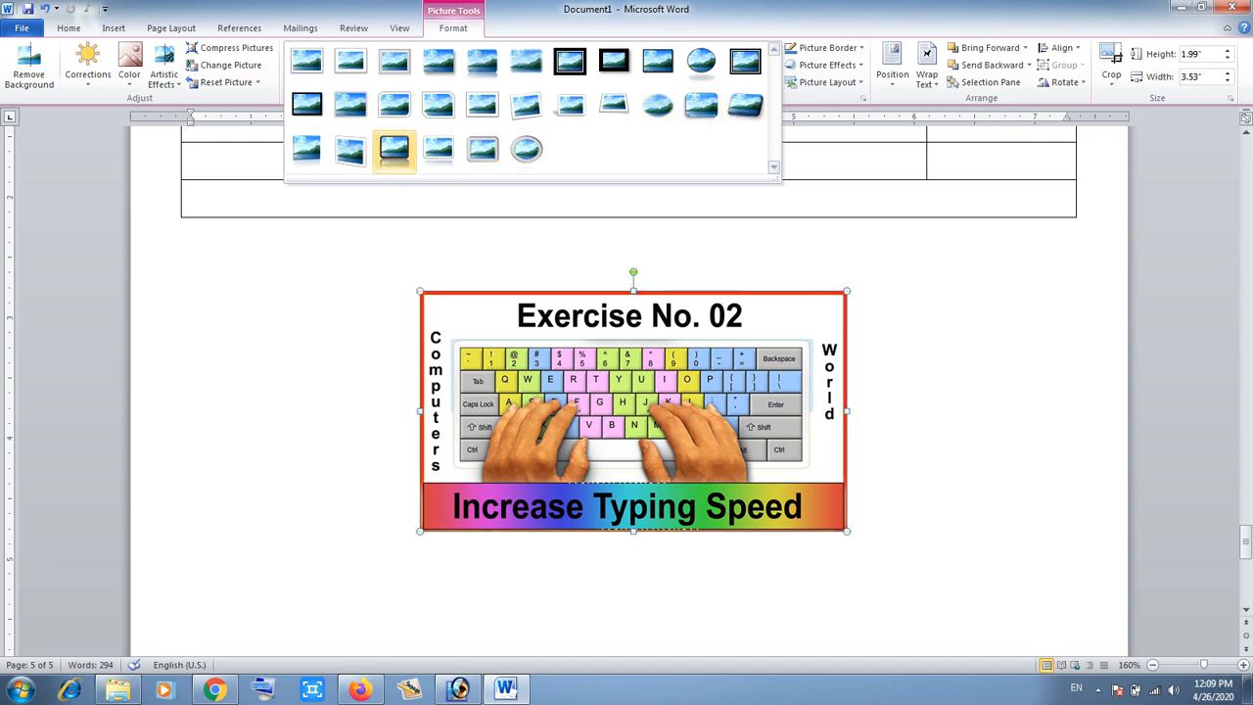
left_click(394, 149)
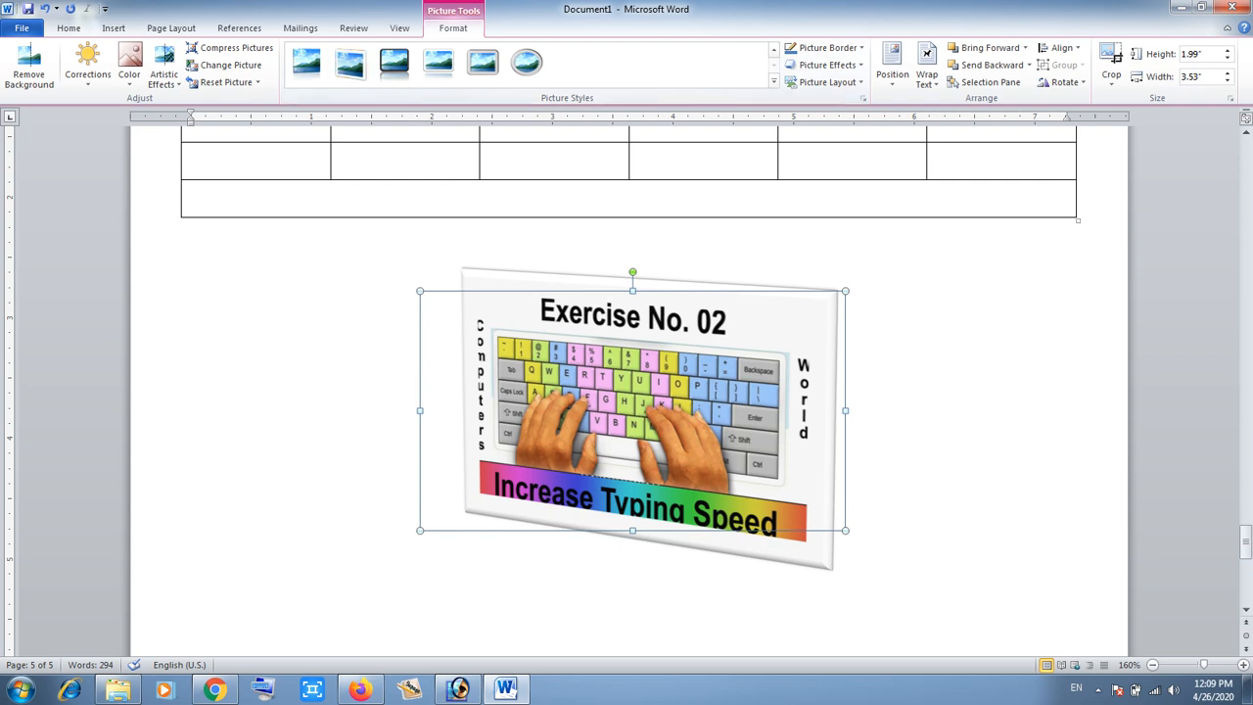
- Select the picture and delete it
left_click(192, 273)
left_click(633, 410)
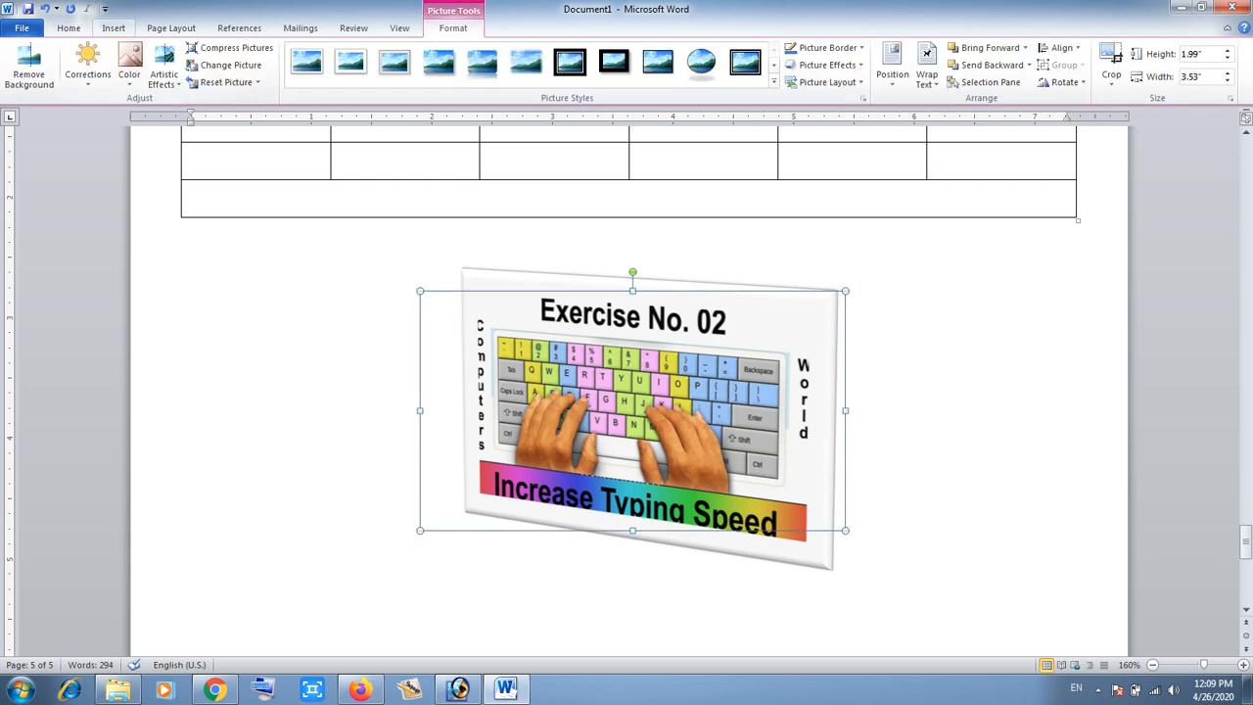
left_click(114, 27)
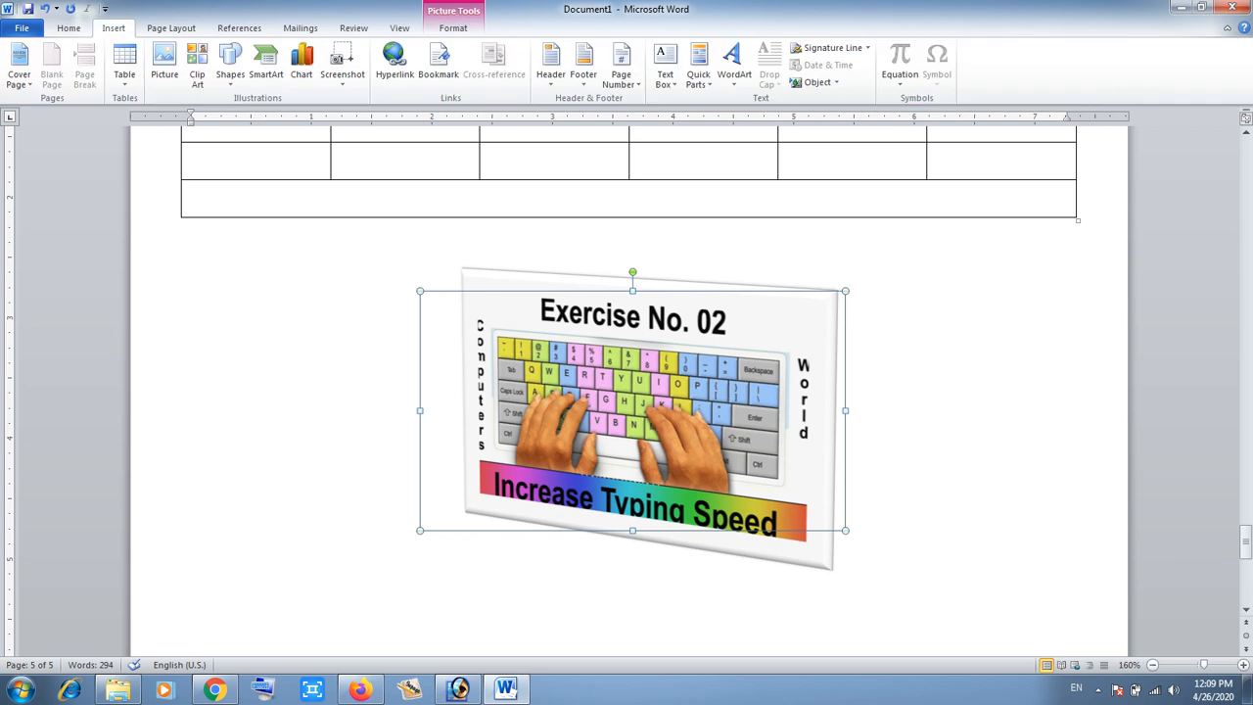
key("Delete")
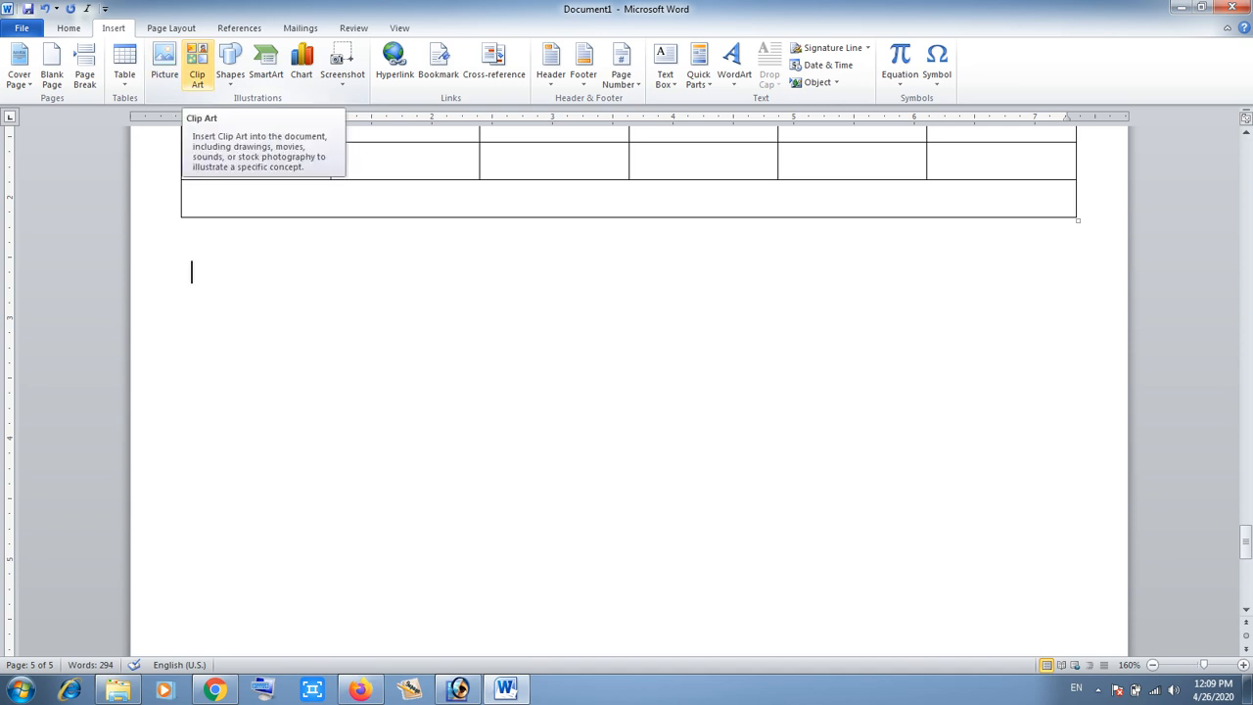
- Search Clip Art for COMPUTER and insert the woman-at-computer clip below the table
left_click(197, 66)
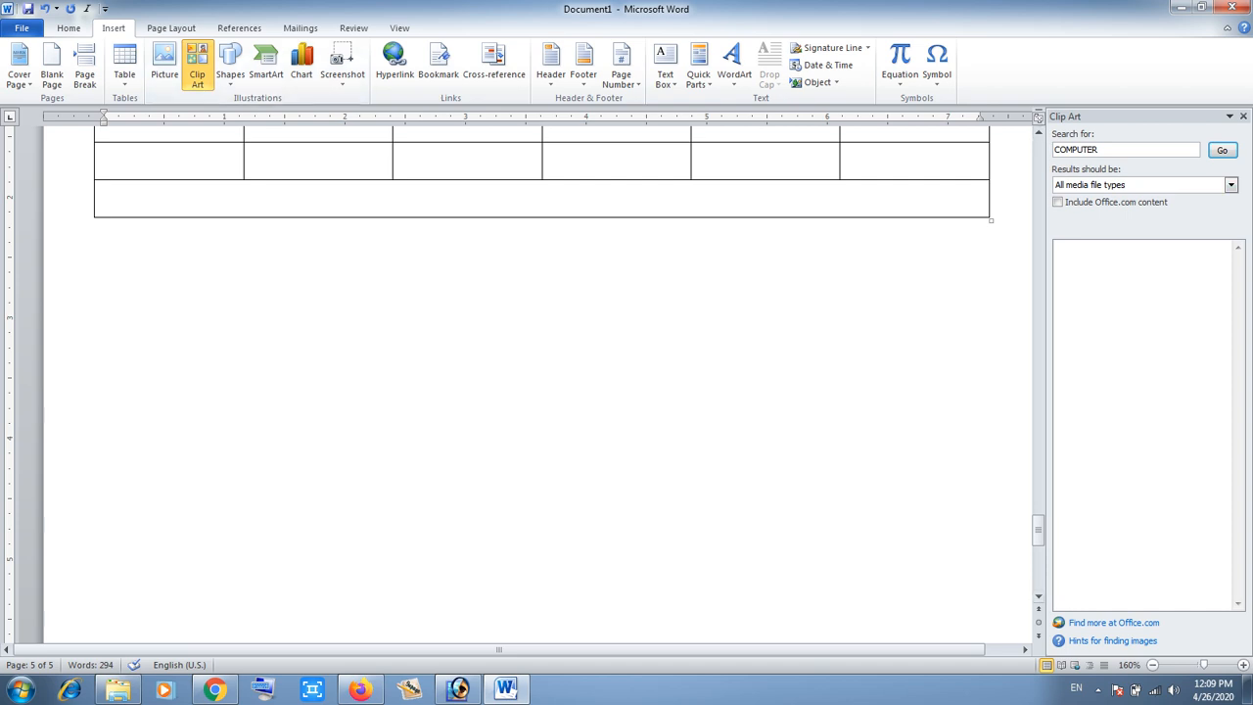
left_click_drag(1102, 150, 1050, 149)
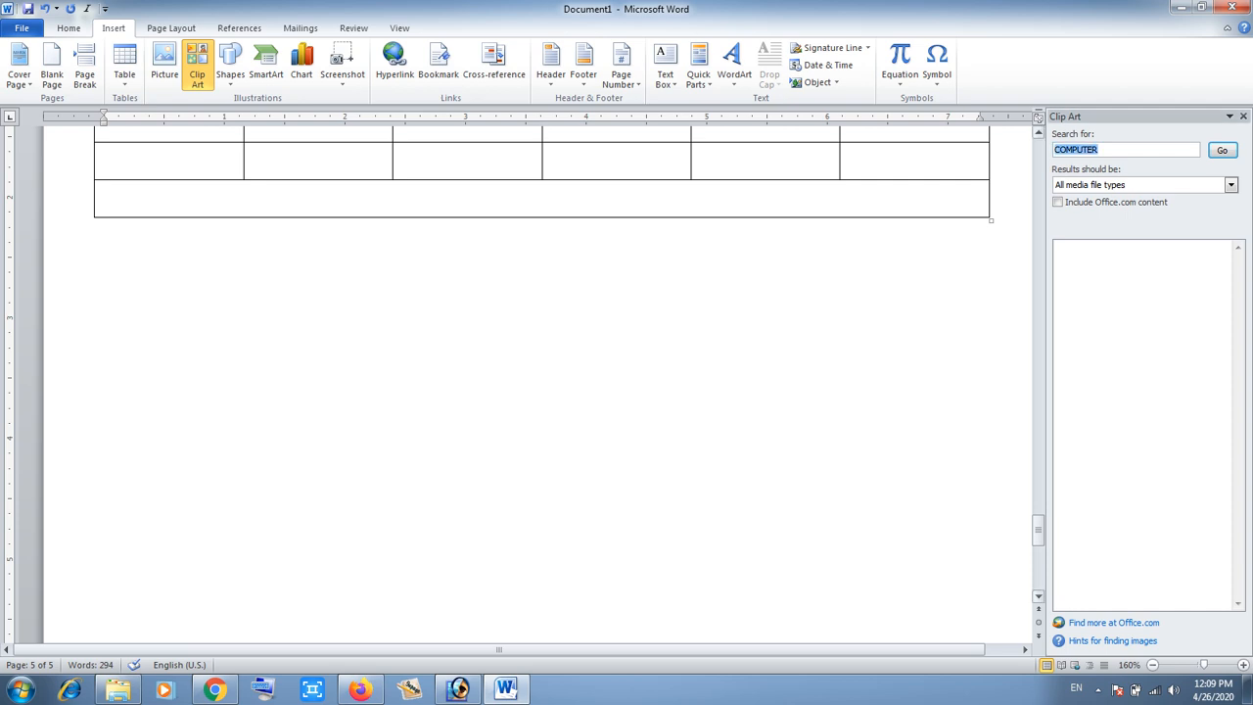
left_click(1223, 150)
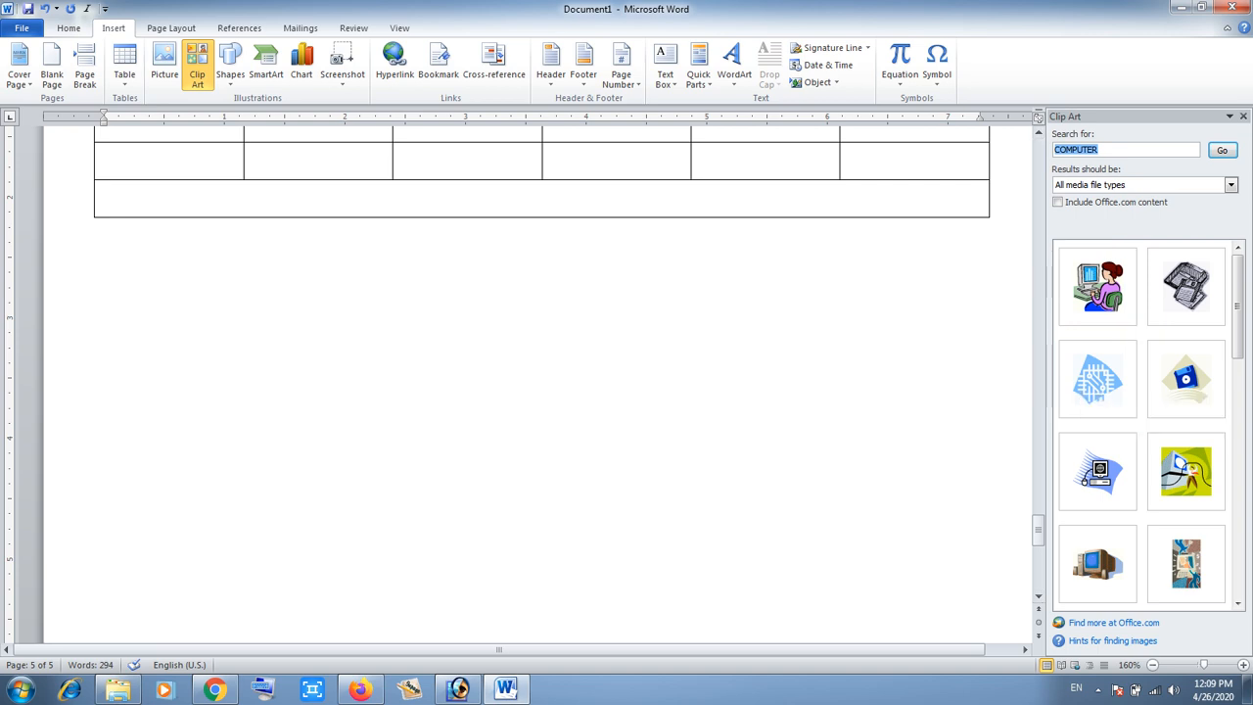
left_click(105, 272)
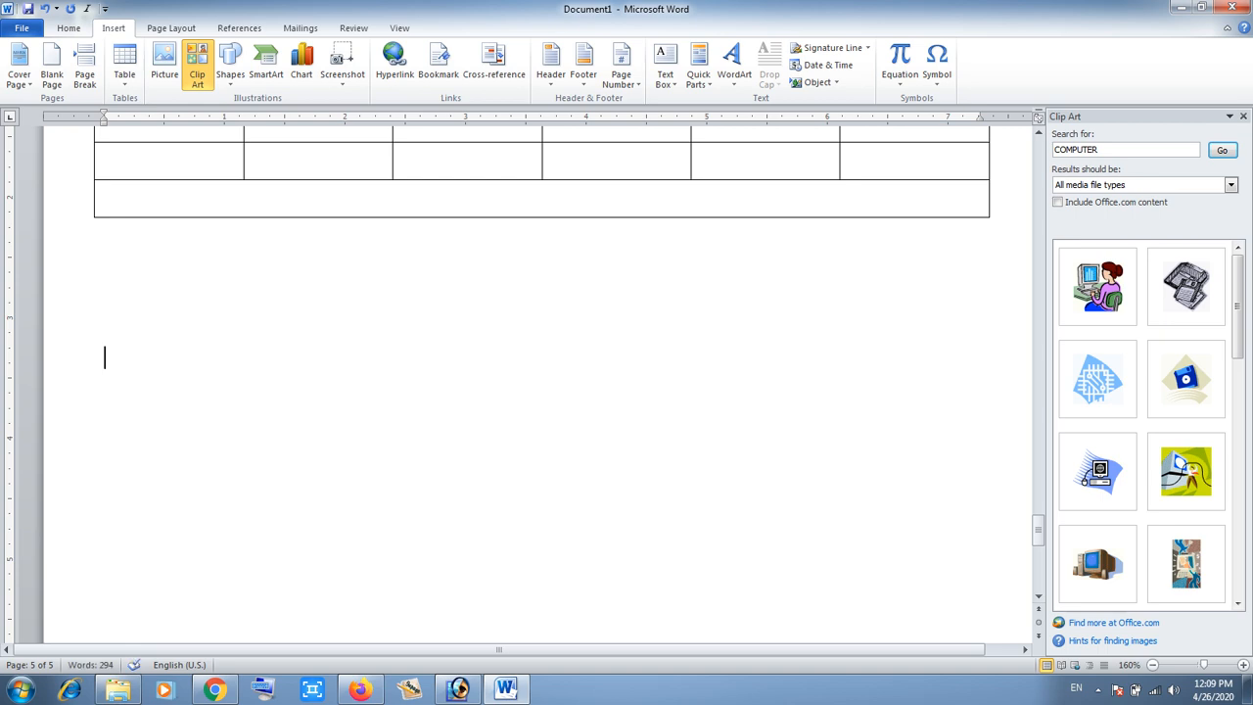
left_click(1097, 284)
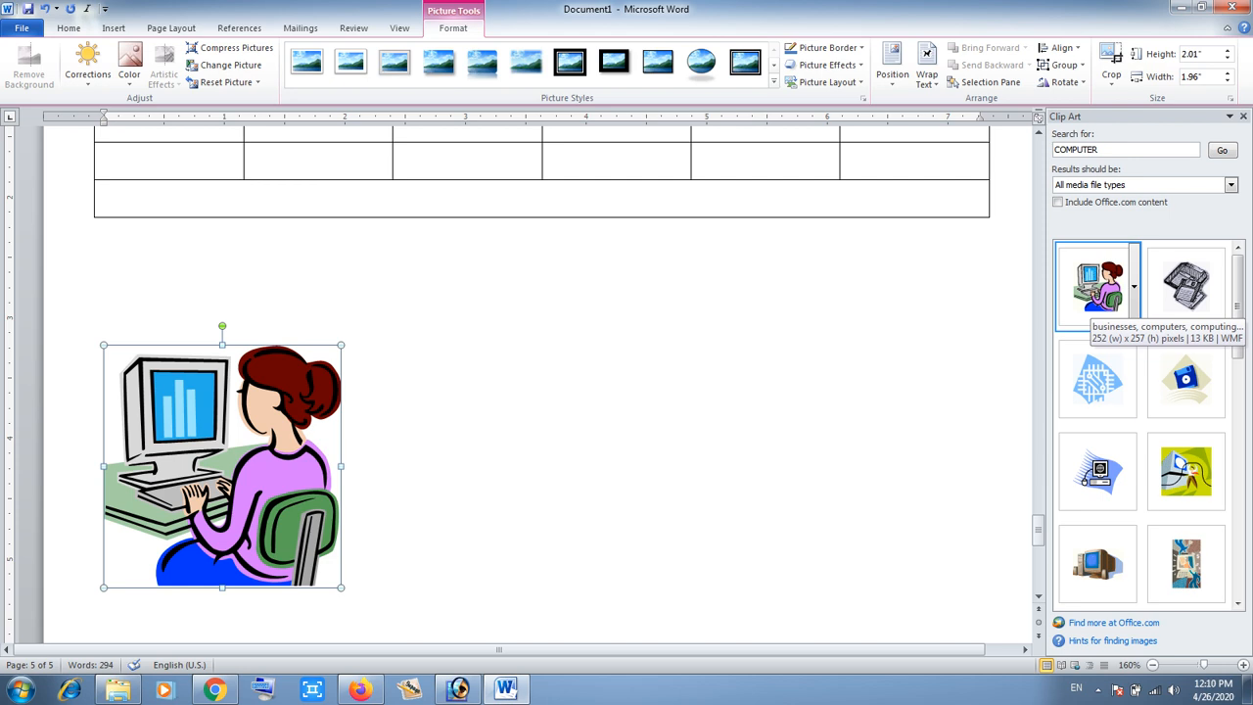
left_click(509, 450)
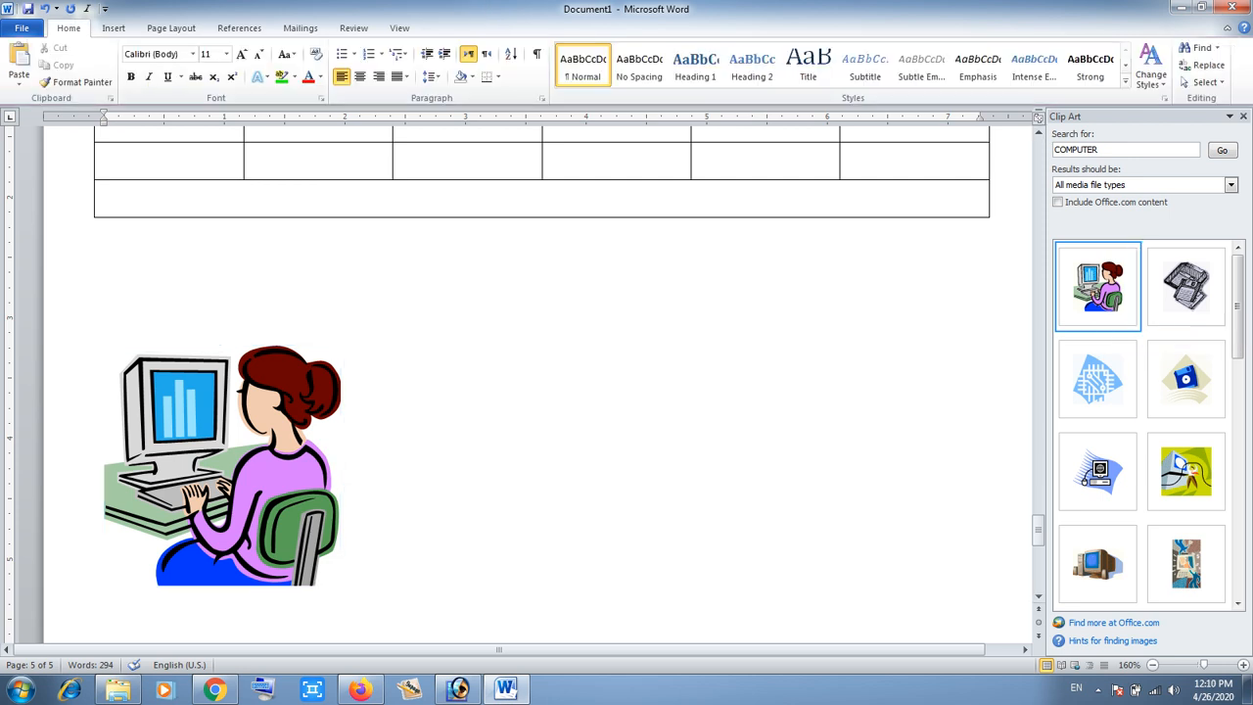
- Insert the computer monitor clip art below the woman-at-computer clip
double_click(356, 356)
scroll(539, 387, "down", 1)
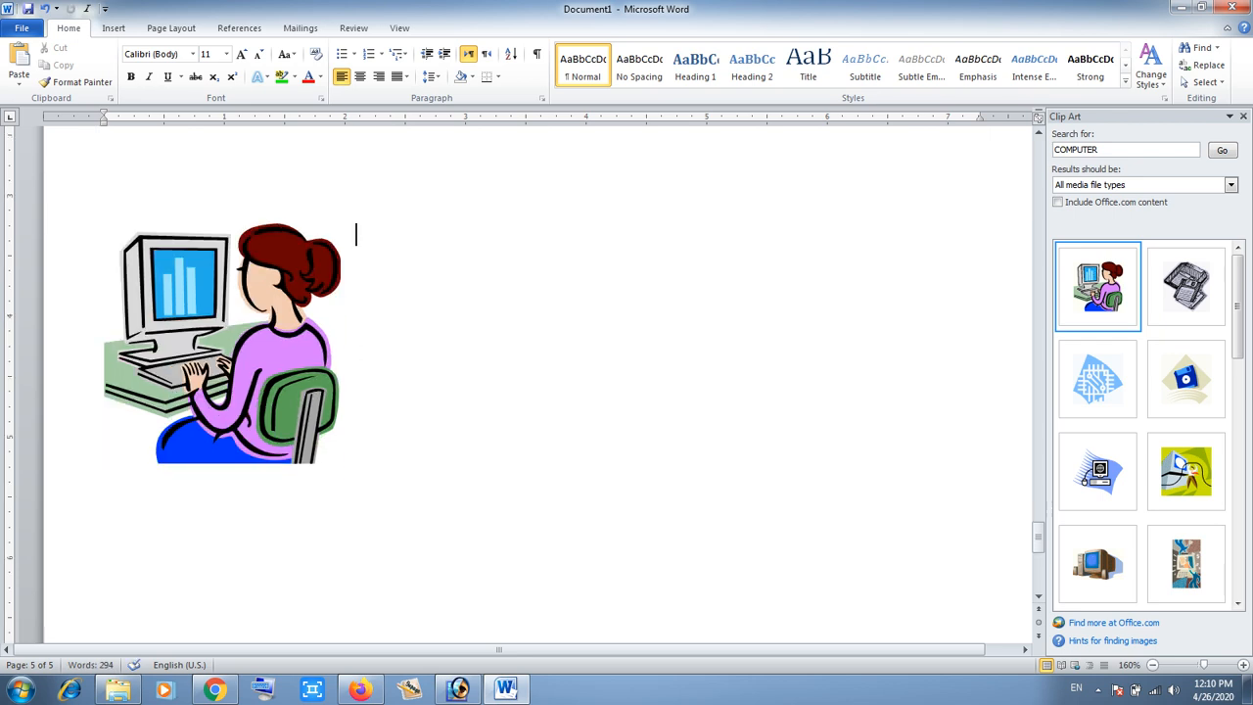
scroll(538, 387, "down", 3)
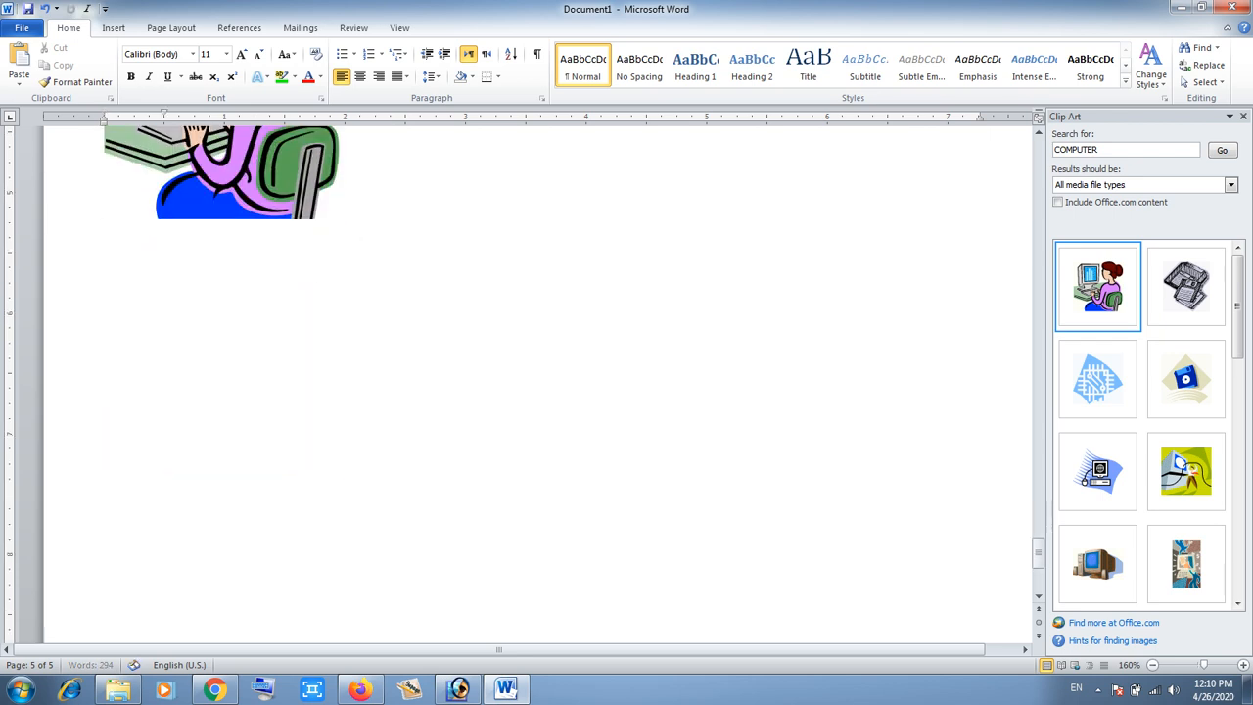
left_click(1096, 562)
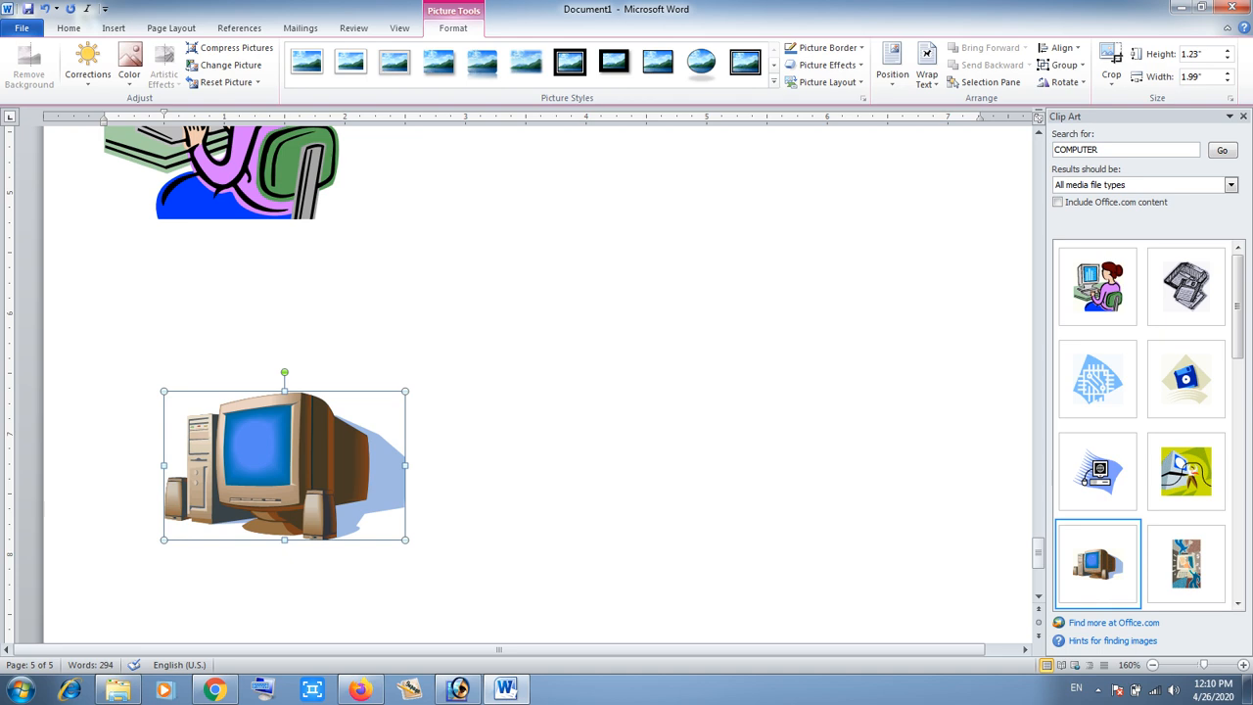
- Search Clip Art for buildings and insert the mosque clip on the empty line below the woman clip
left_click_drag(1103, 150, 1054, 150)
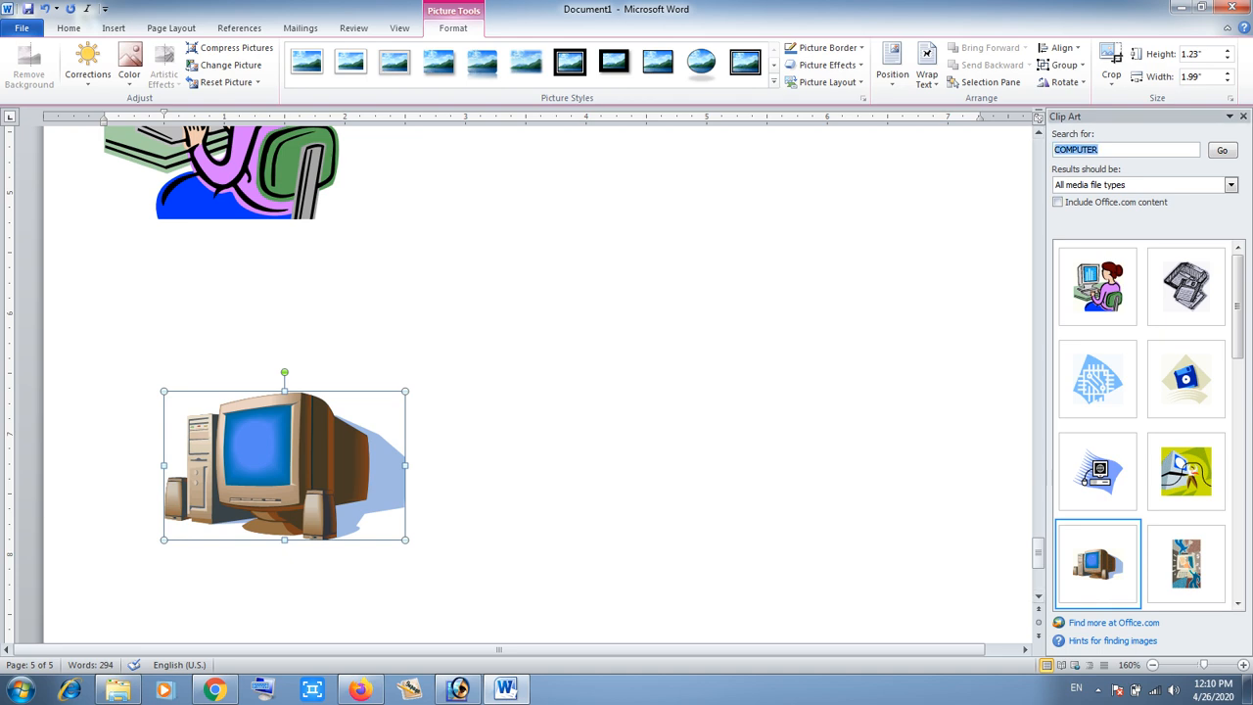
type("buildings")
key("Return")
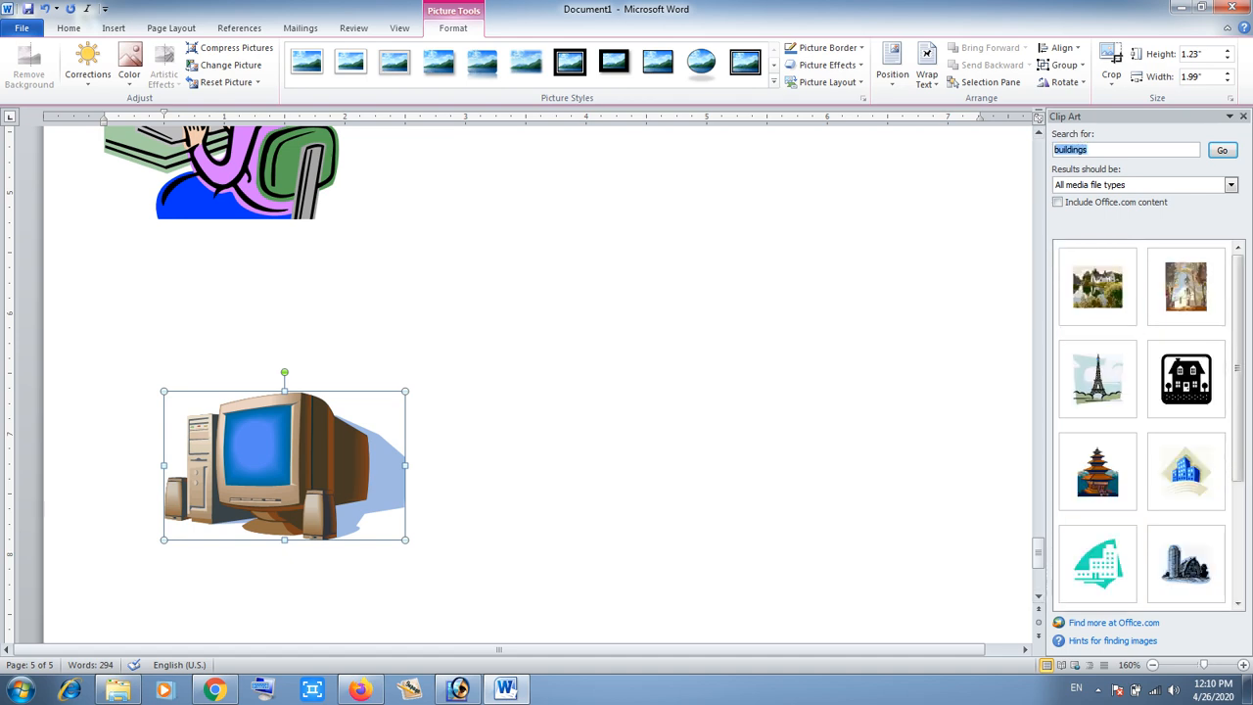
left_click(587, 323)
double_click(538, 239)
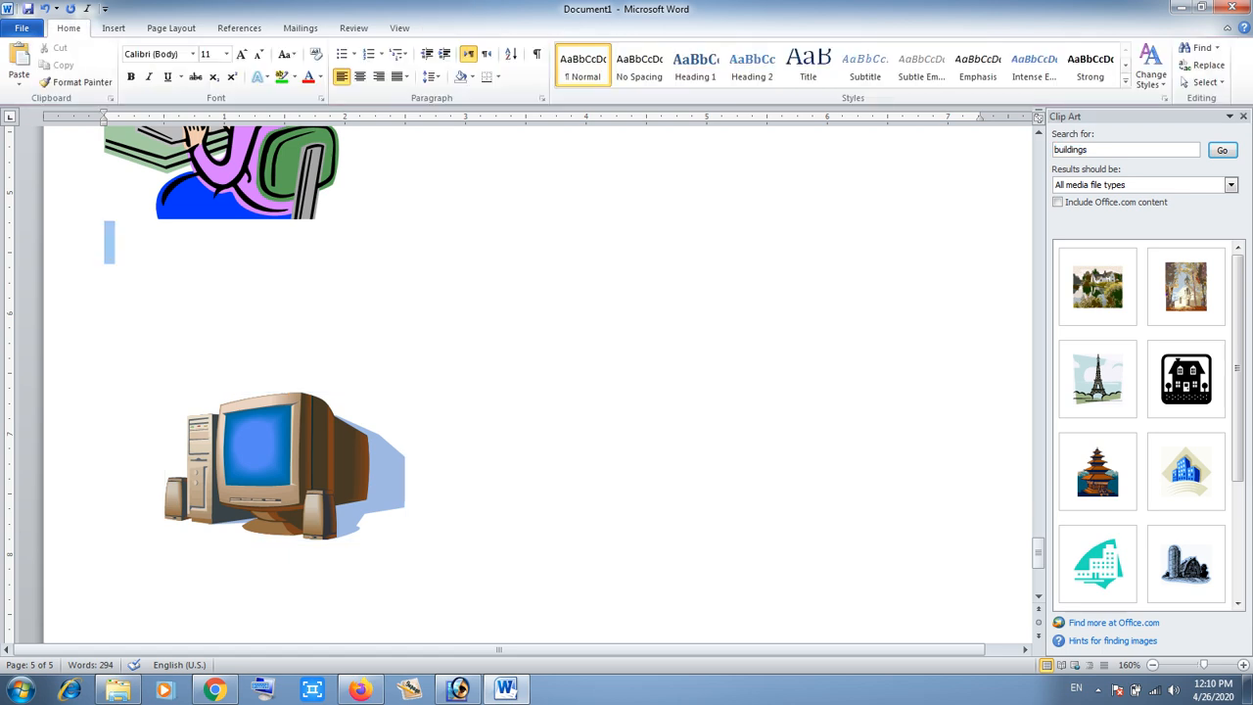
double_click(542, 275)
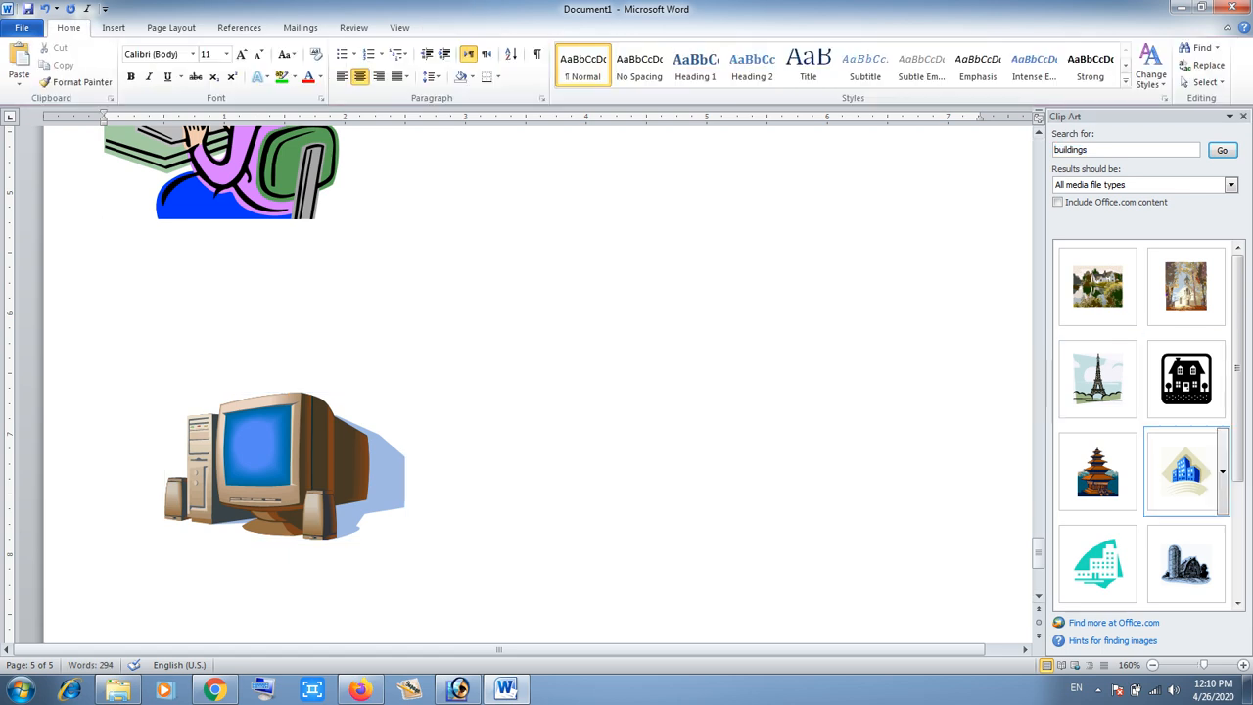
scroll(1146, 431, "down", 2)
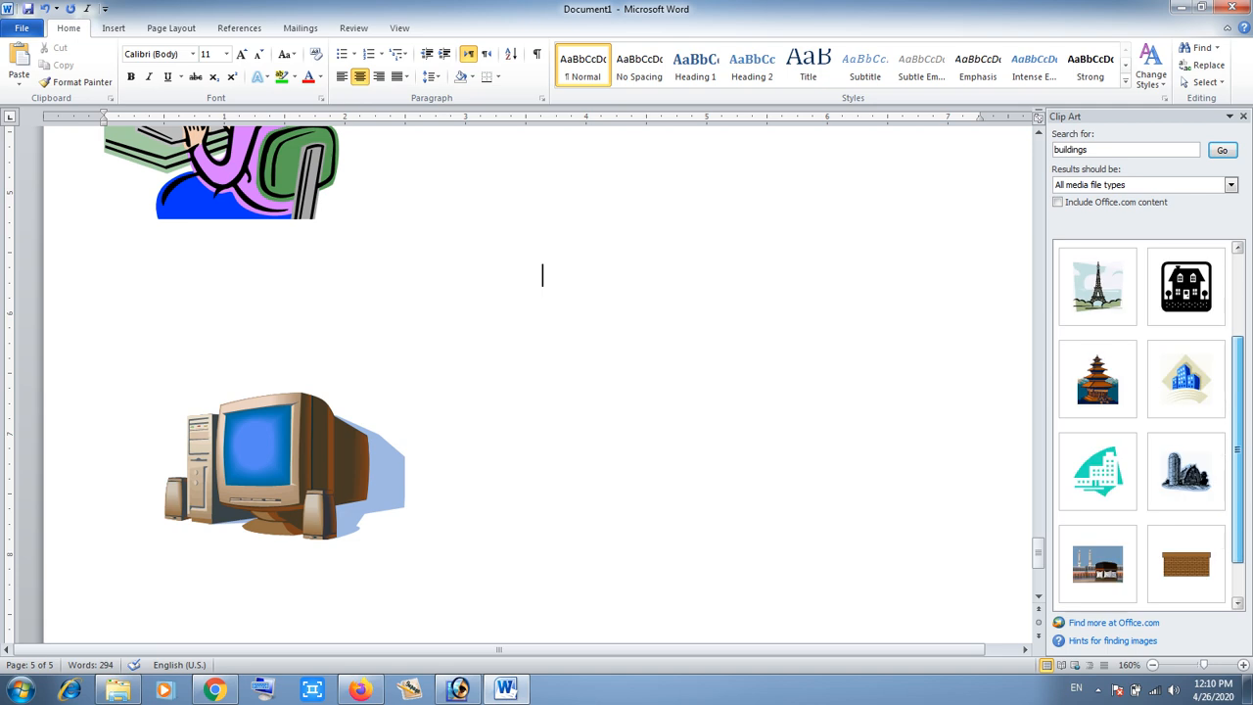
left_click(1097, 564)
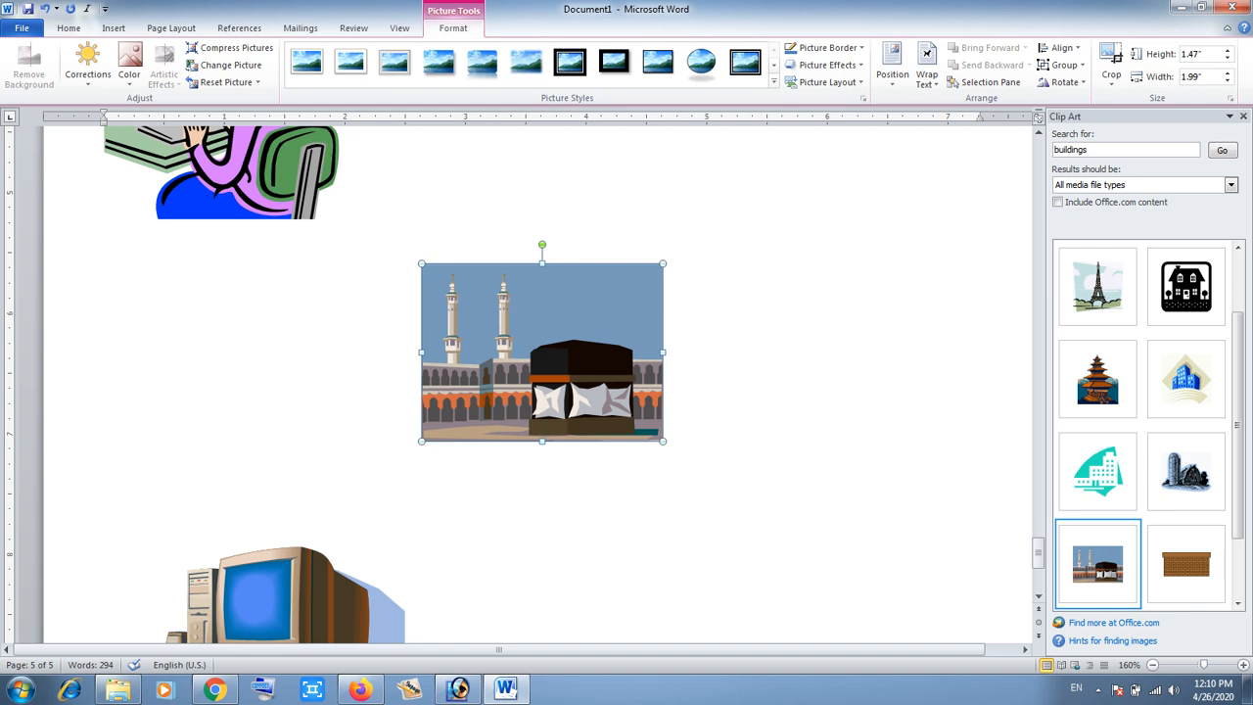
- Draw a heart shape about 1.97" by 2.38" to the right of the computer clip
left_click(114, 28)
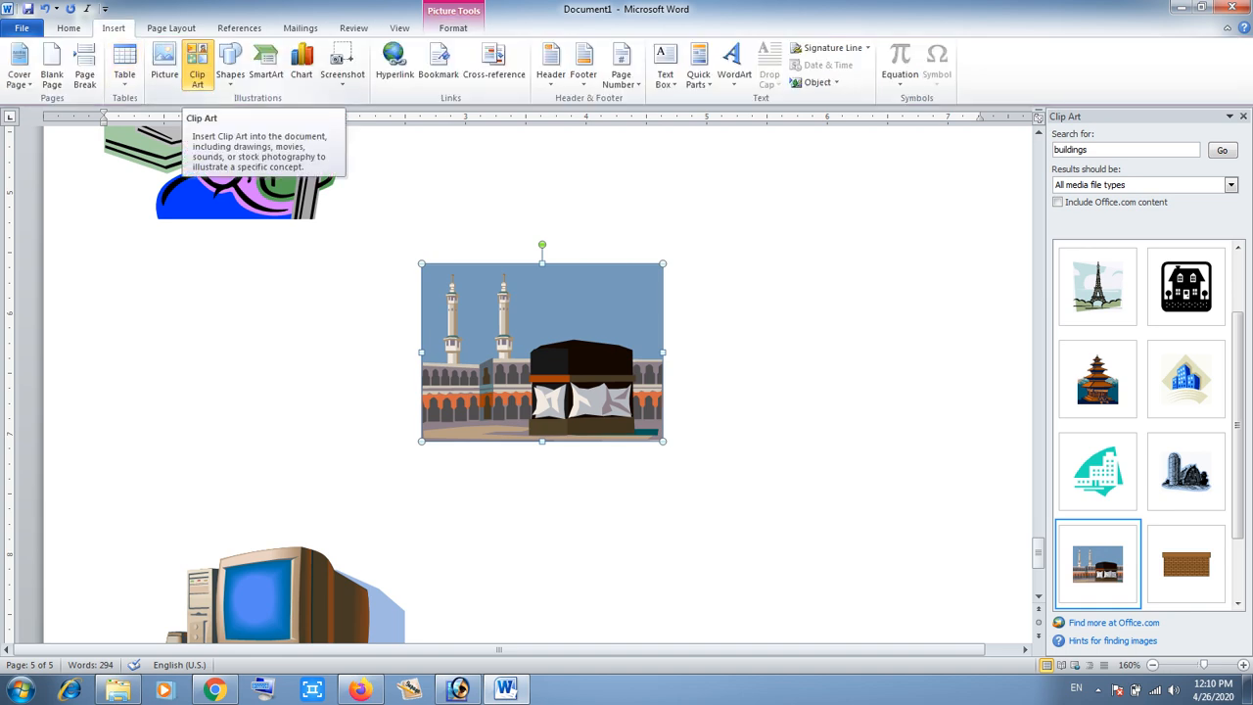
scroll(538, 382, "down", 3)
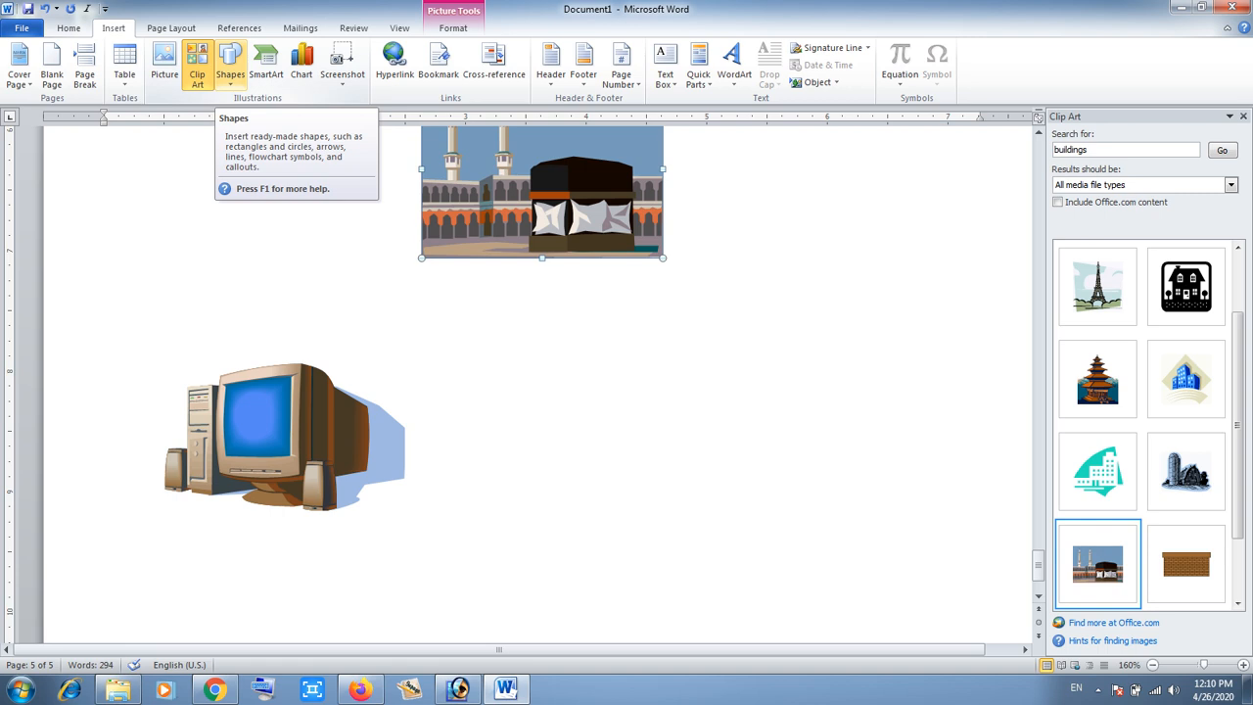
left_click(230, 68)
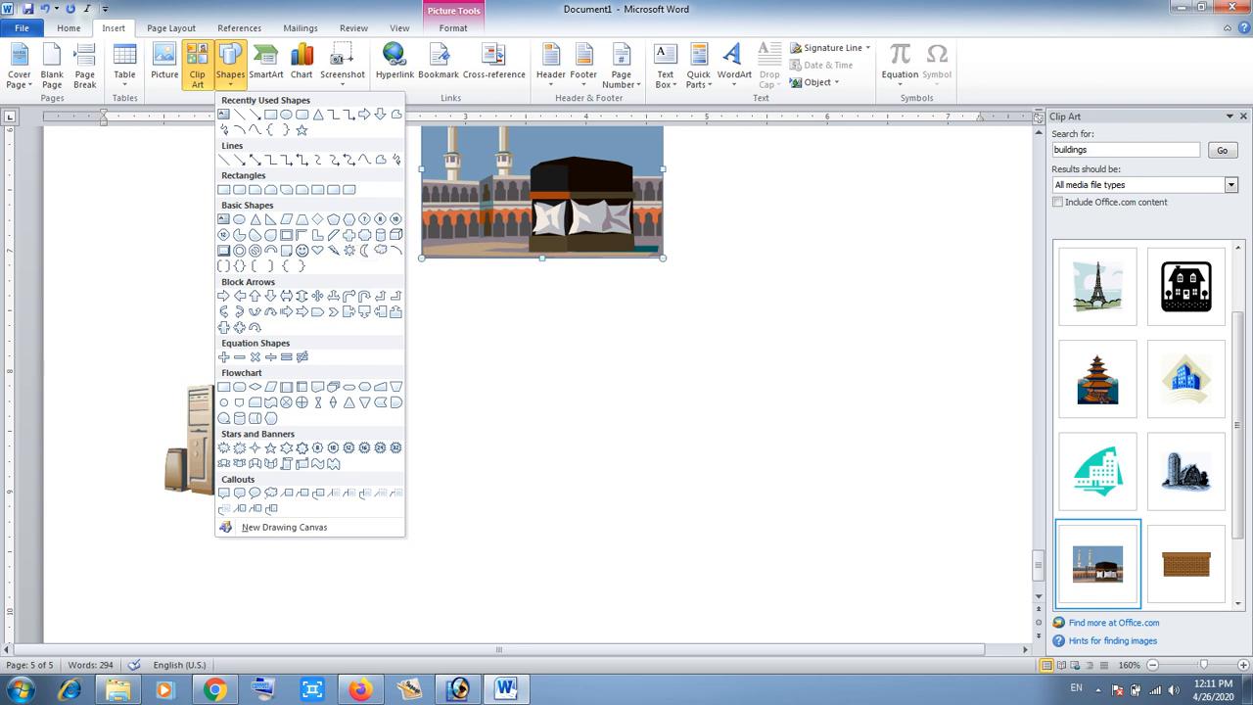
left_click(317, 251)
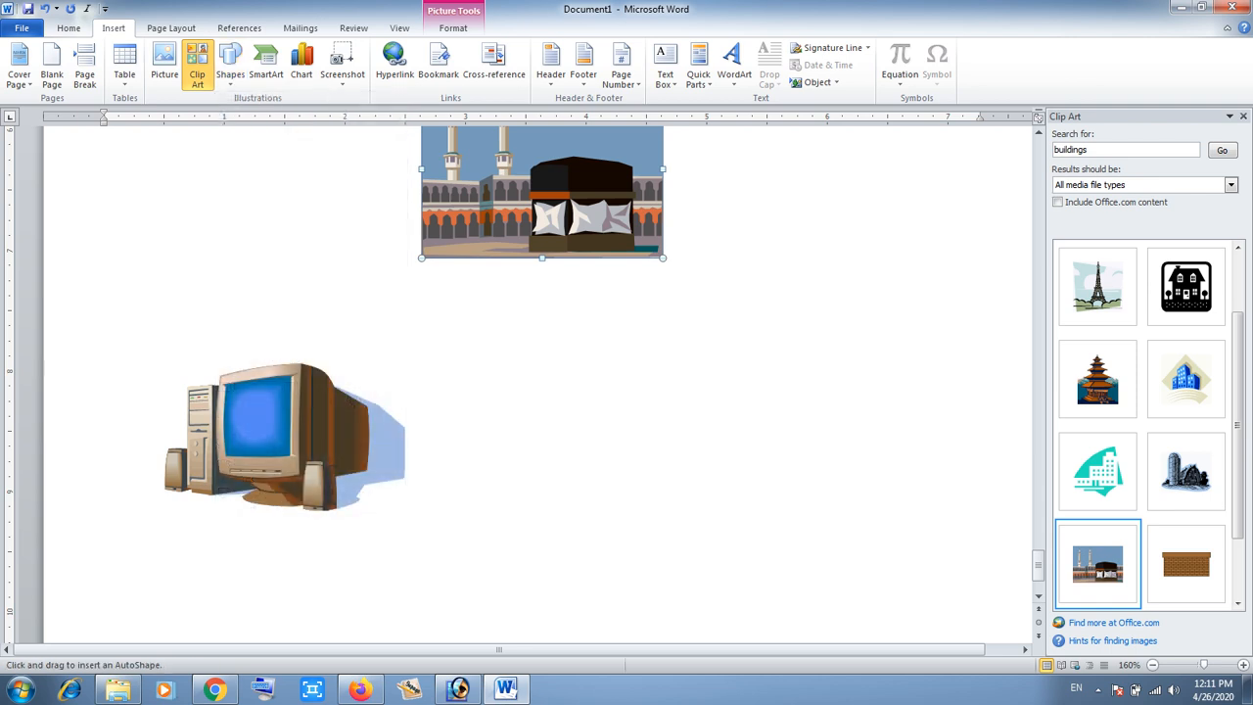
mouse_move(593, 348)
left_mouse_down()
mouse_move(804, 536)
mouse_move(885, 587)
left_mouse_up()
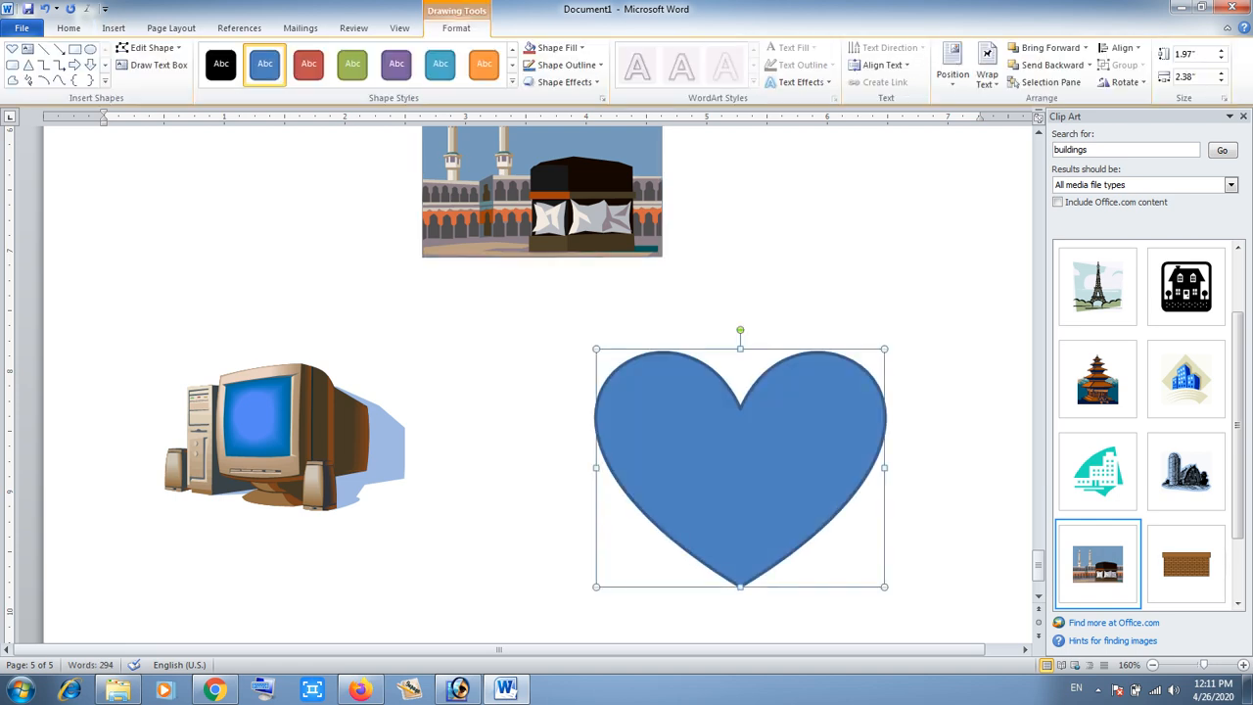
- Add a person's name as text inside the heart shape
right_click(731, 467)
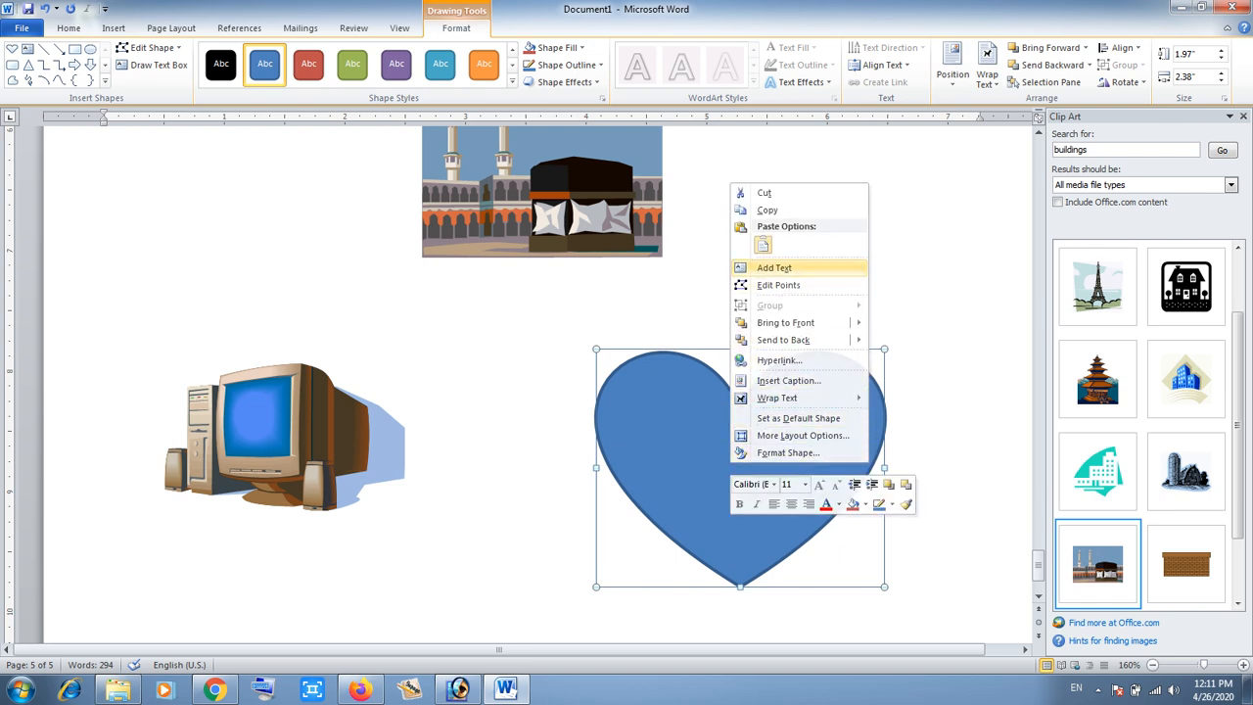
left_click(773, 267)
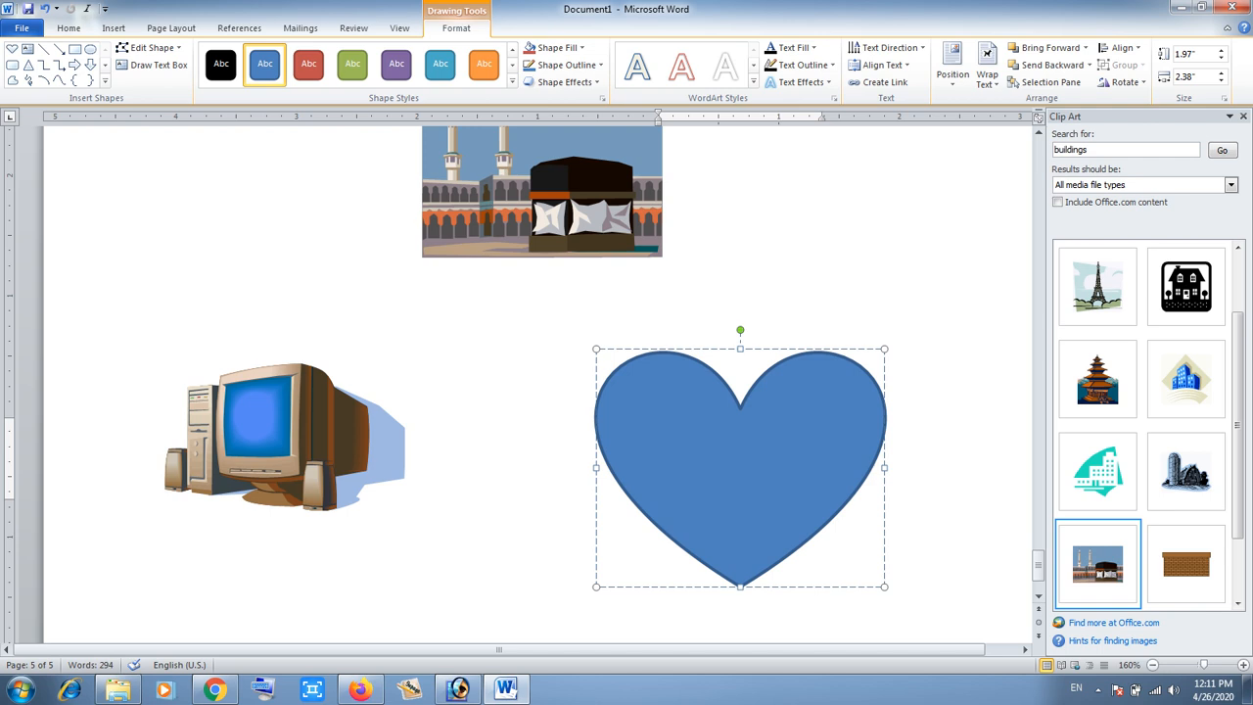
type("Naimatul")
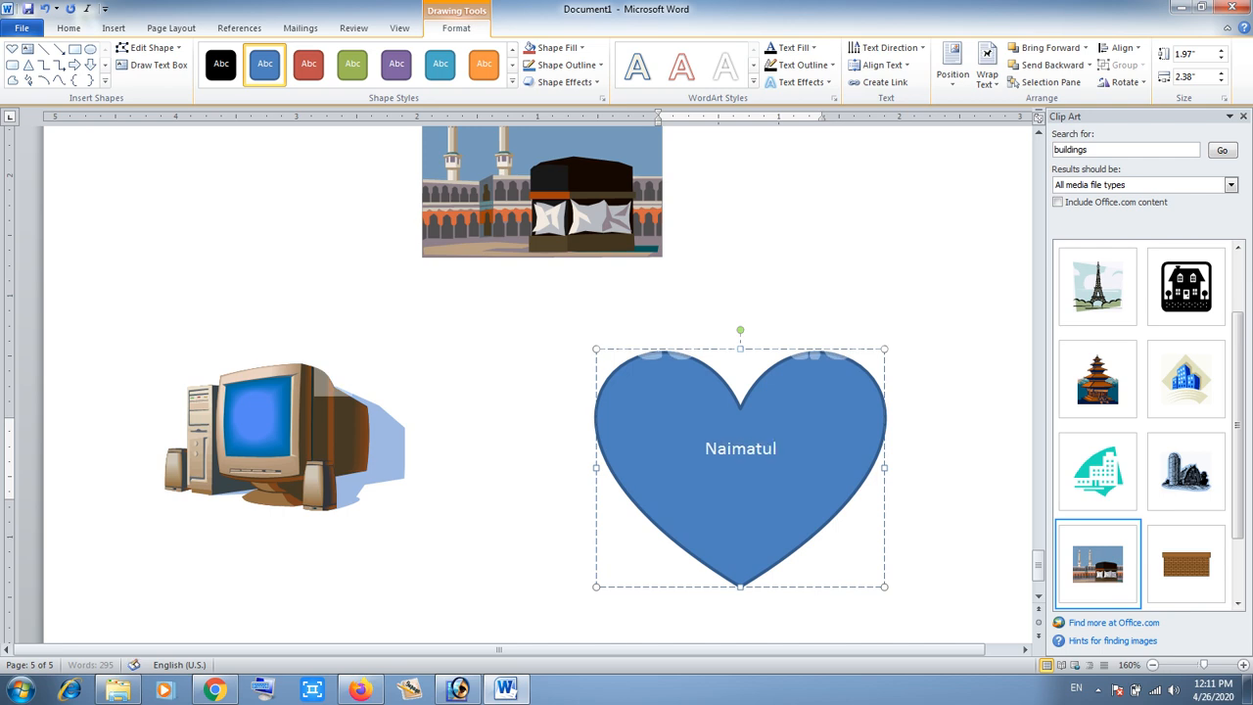
type("lah")
key("Return")
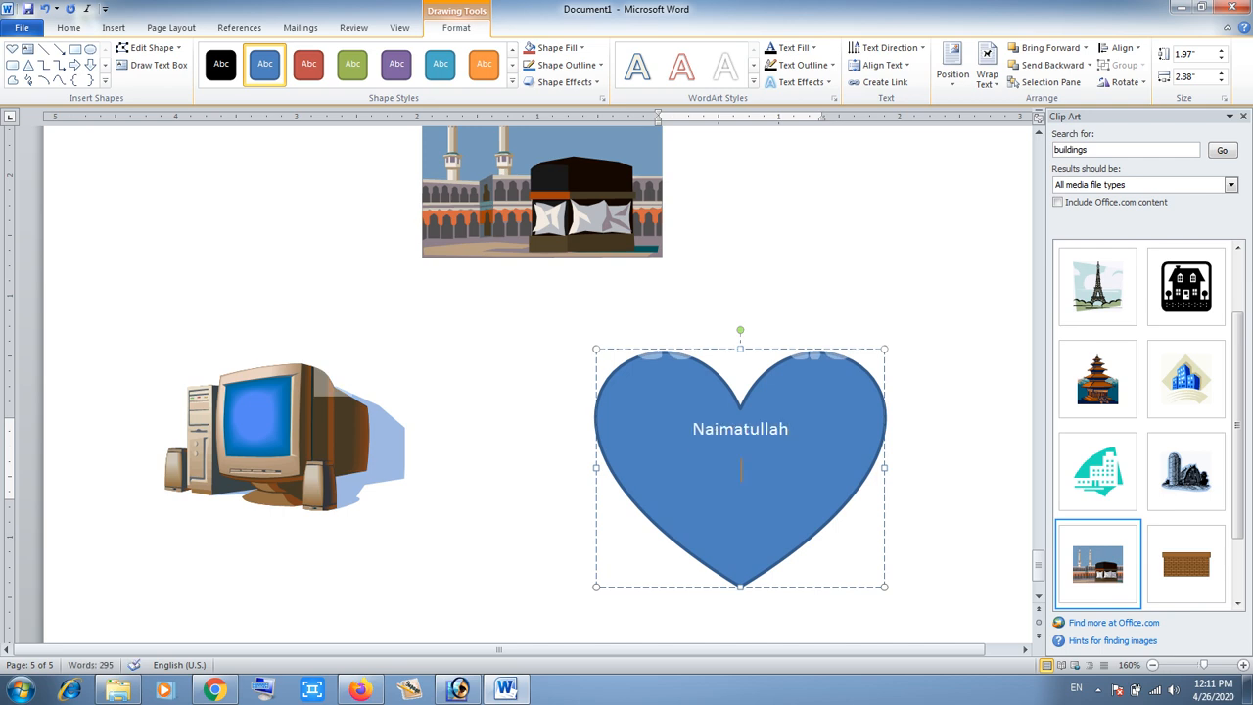
key("Escape")
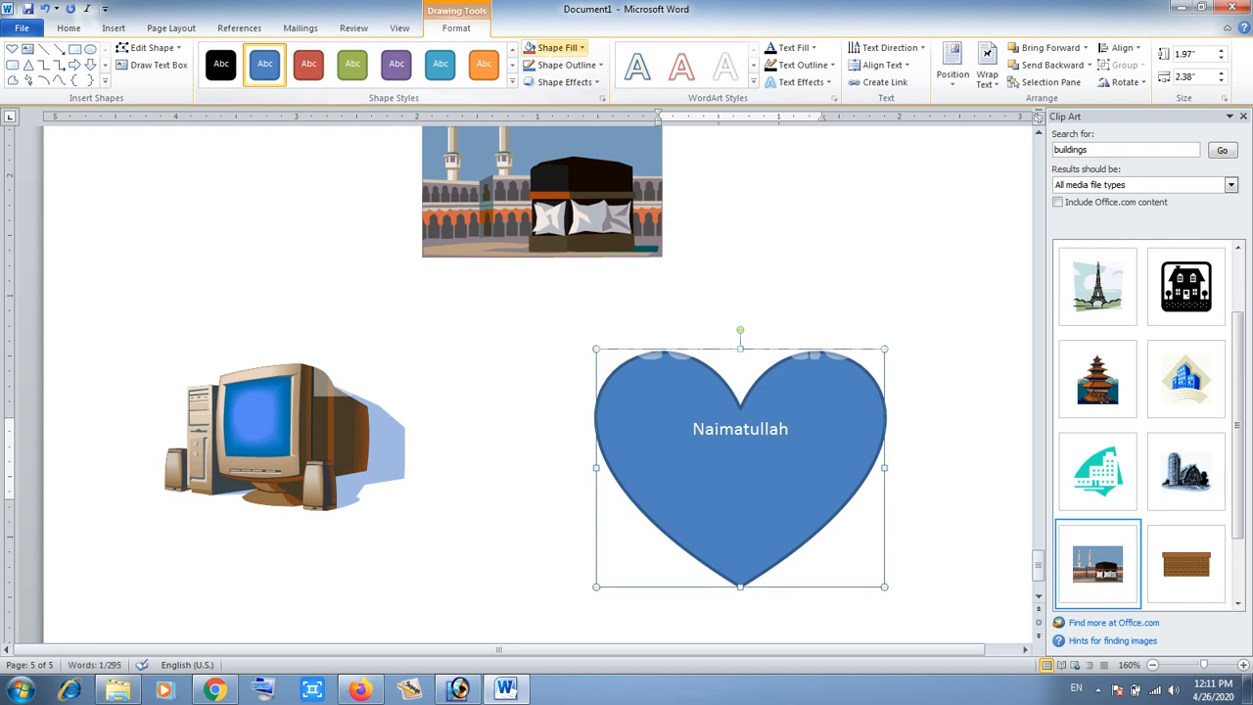
- Set the heart's shape fill to red
left_click(581, 47)
left_click(541, 161)
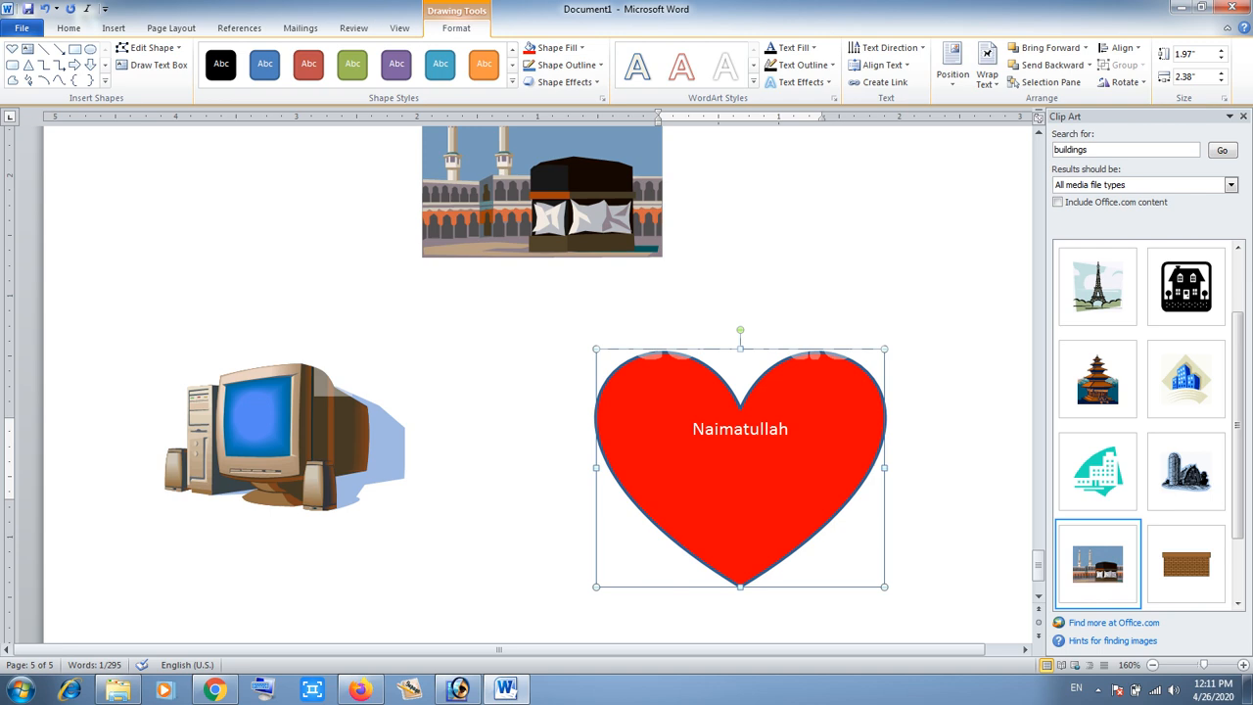
left_click(68, 27)
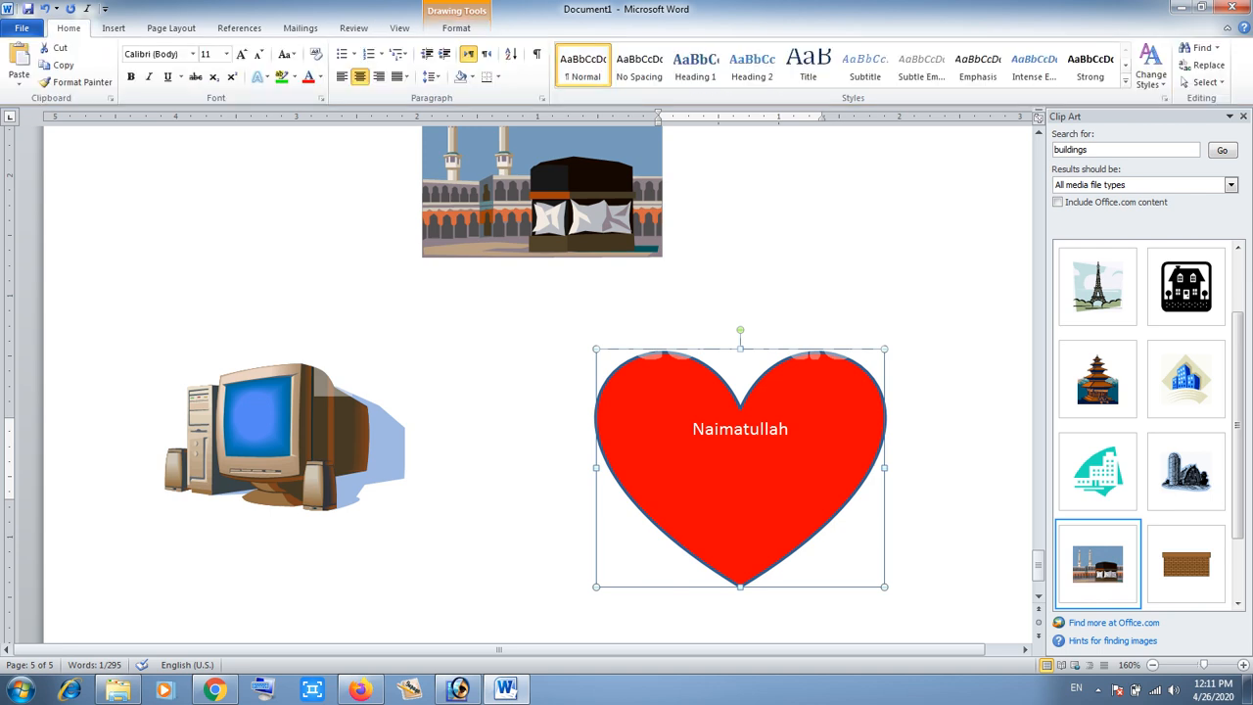
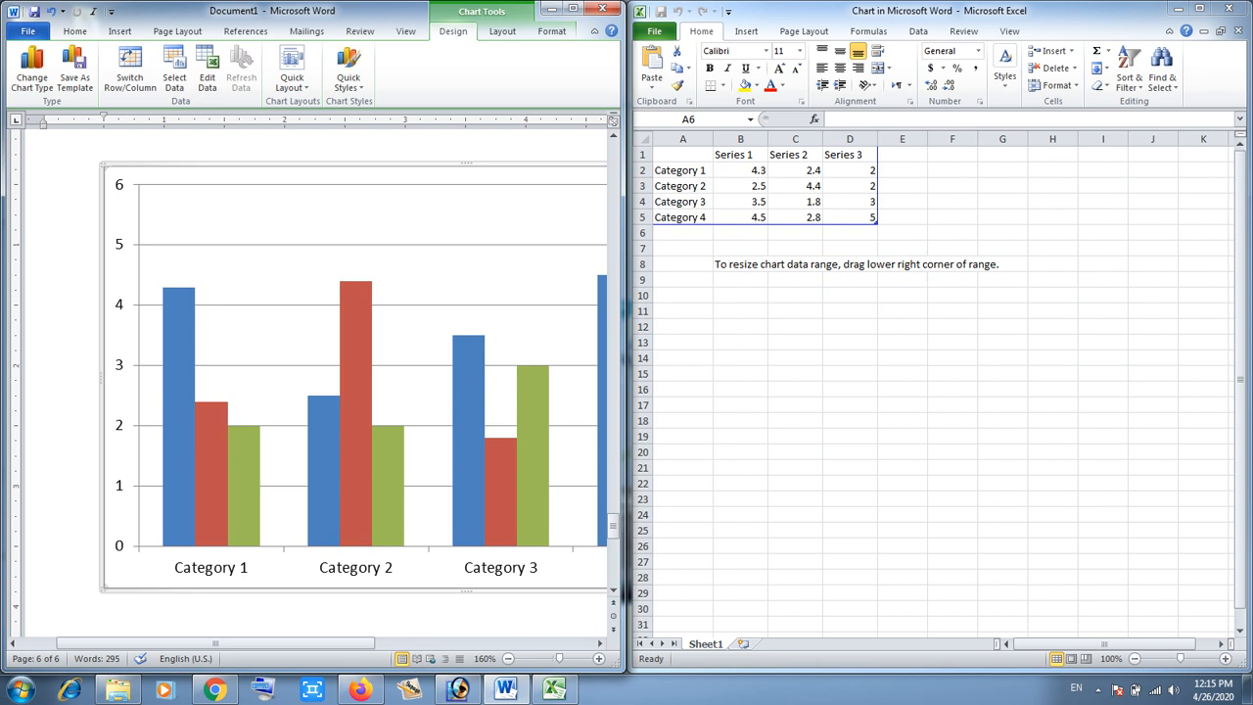
- Rename the chart's categories in the data sheet to Apple, Orange, Banana and Pear
left_click(684, 233)
left_click(684, 170)
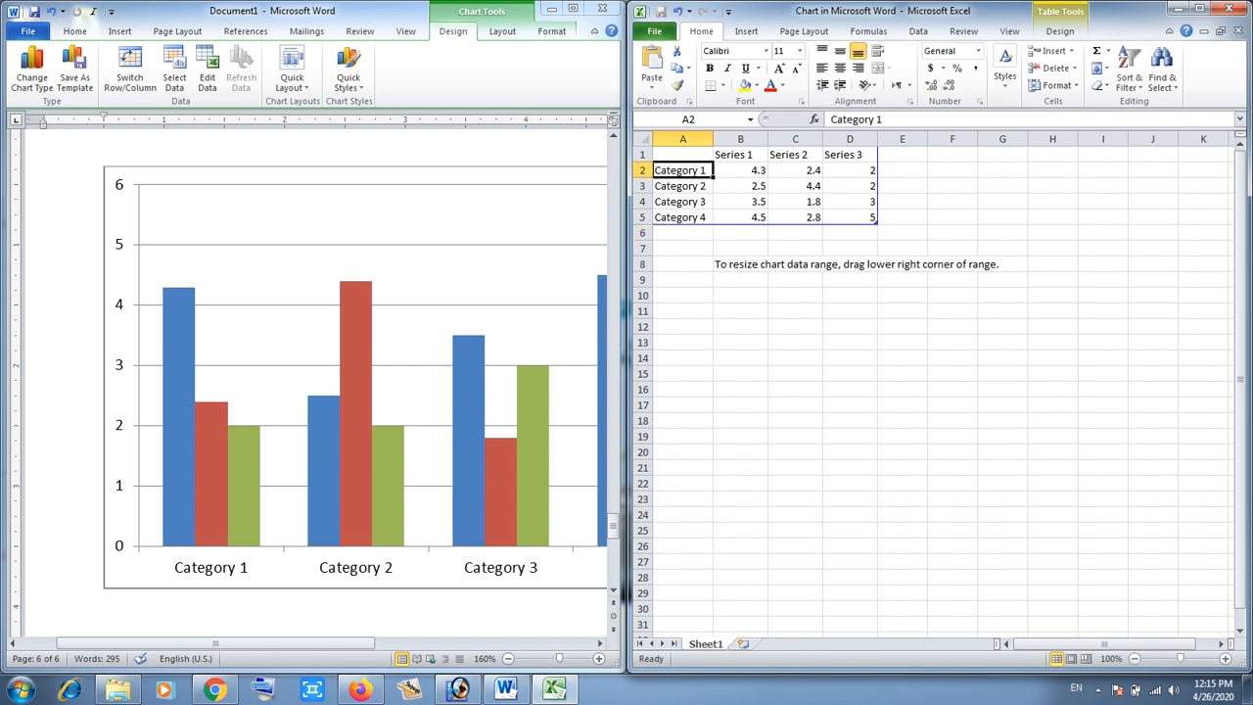
type("Apple")
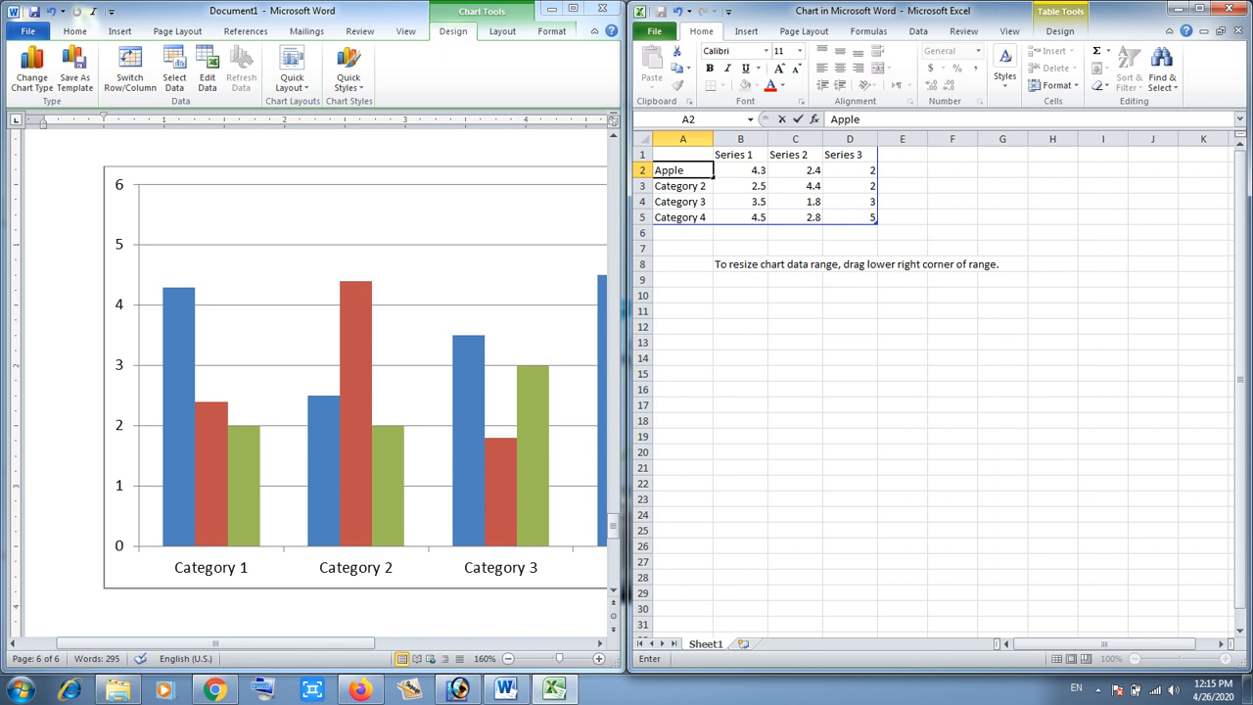
key("Return")
type("Orange")
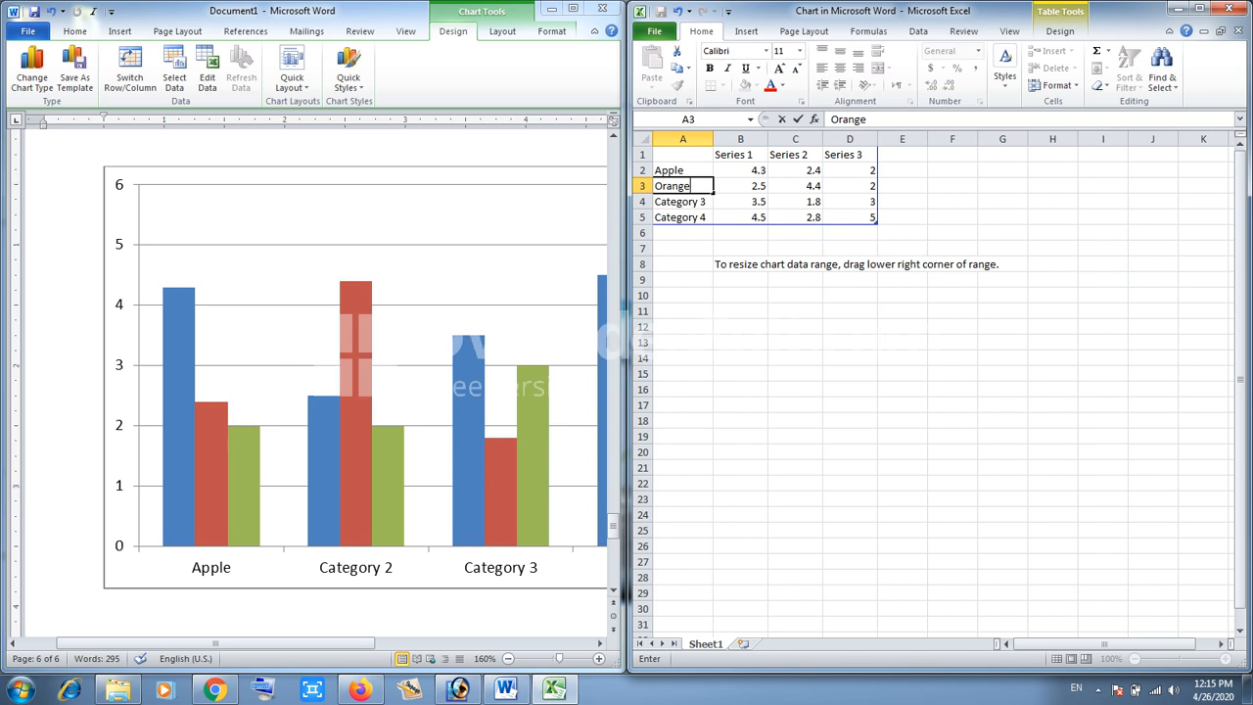
key("Return")
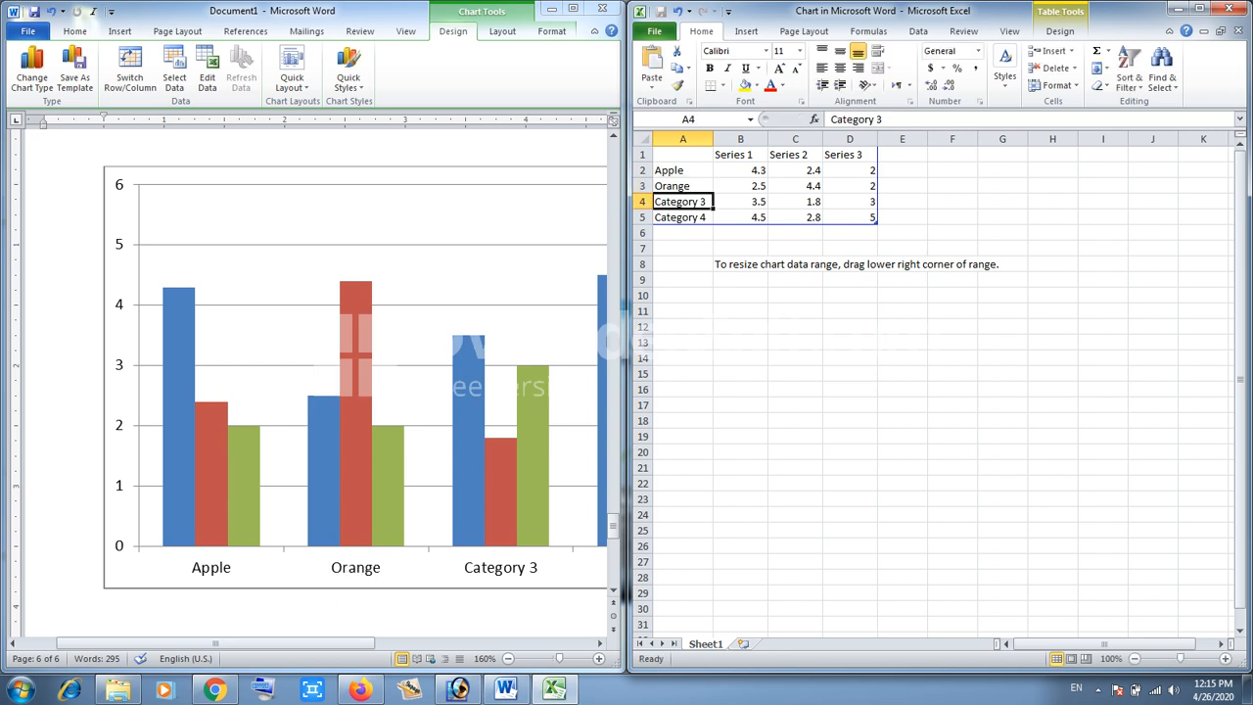
type("Bana")
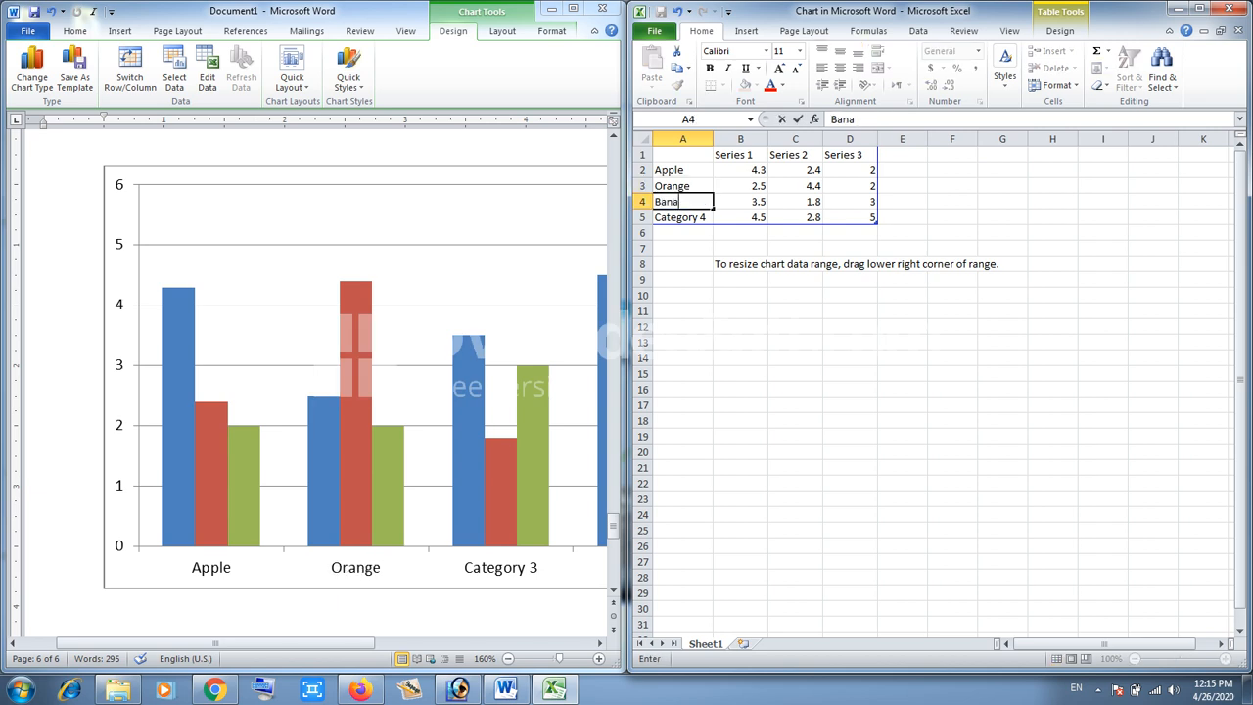
type("na")
key("Return")
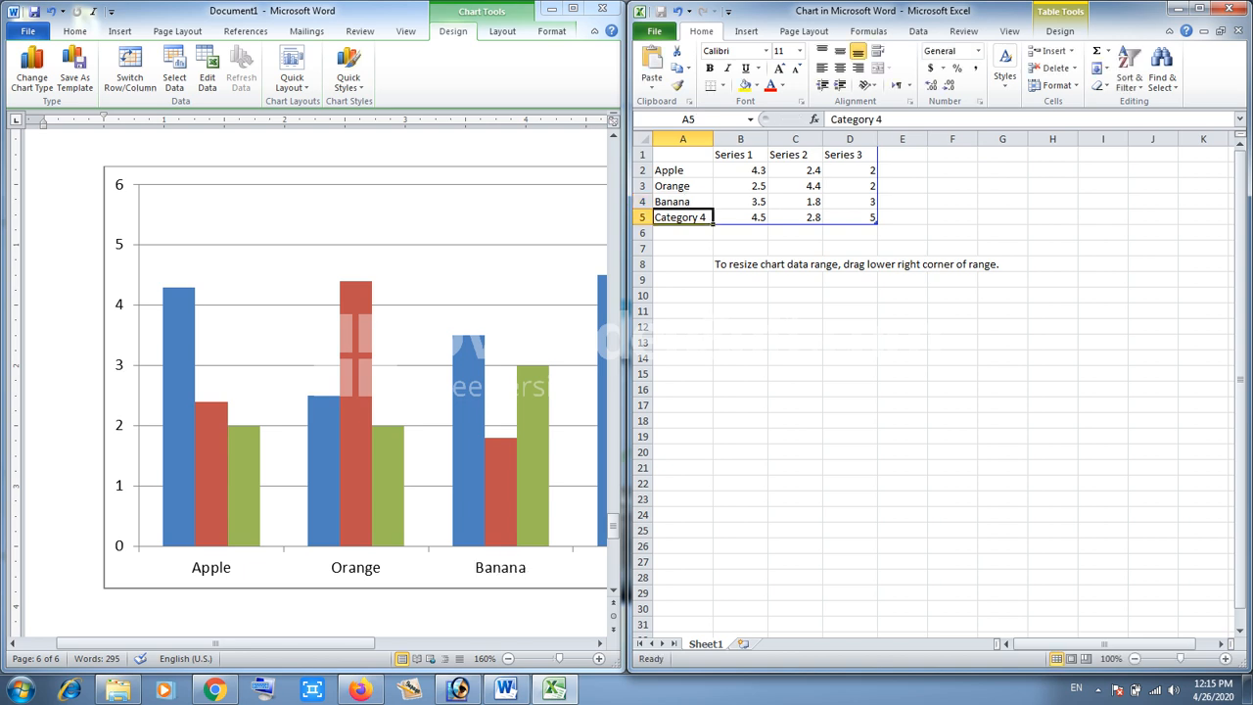
type("Pear")
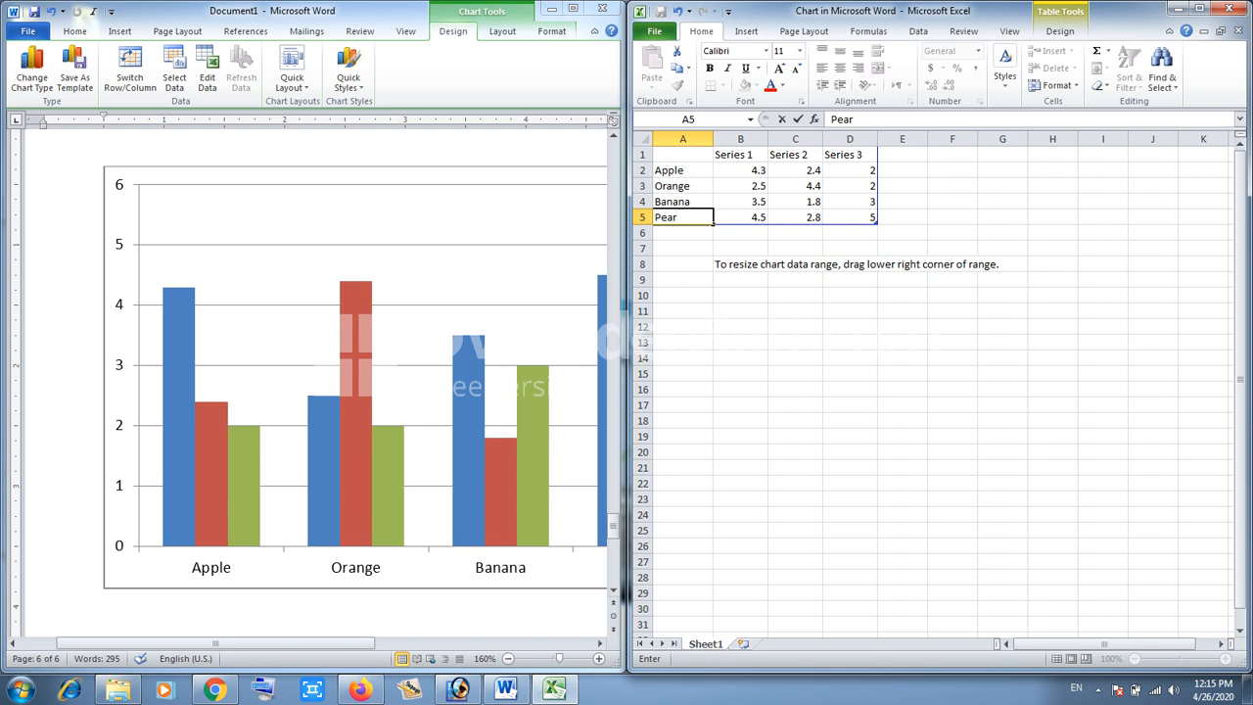
left_click(683, 171)
- Rename the chart's three series to Islamabad, lahore and Karachi
left_click(740, 155)
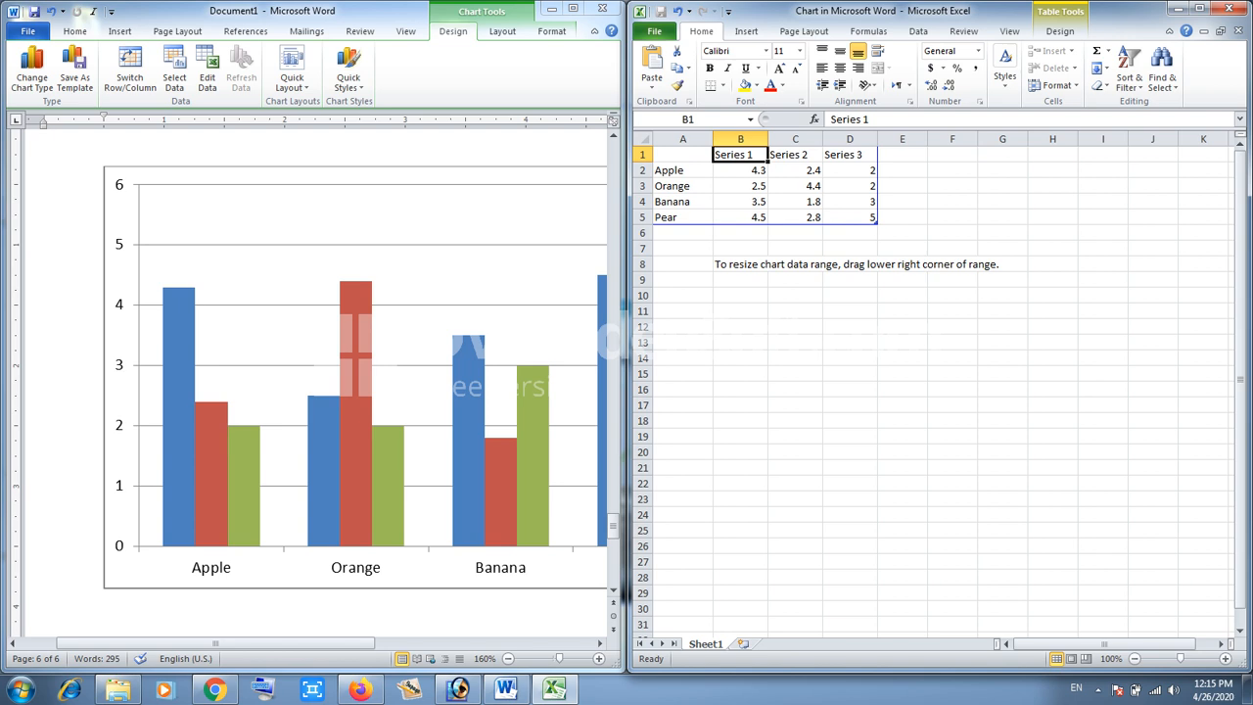
type("Is")
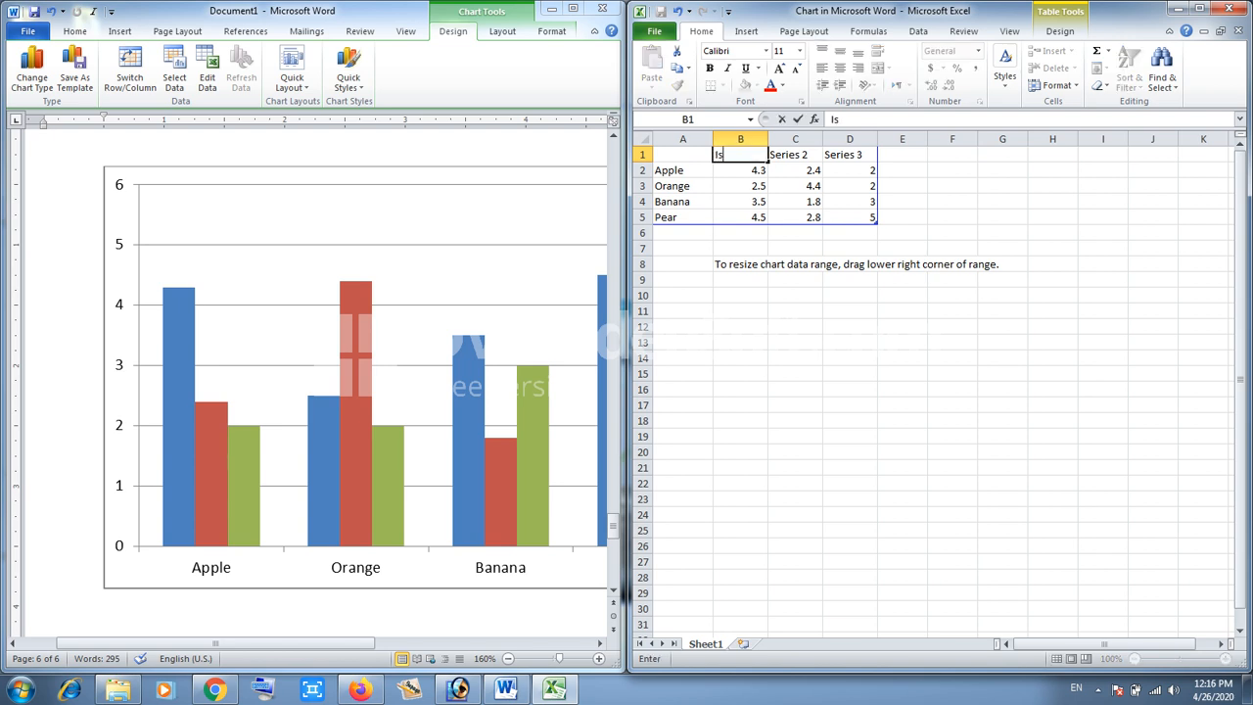
type("lamabad")
key("Tab")
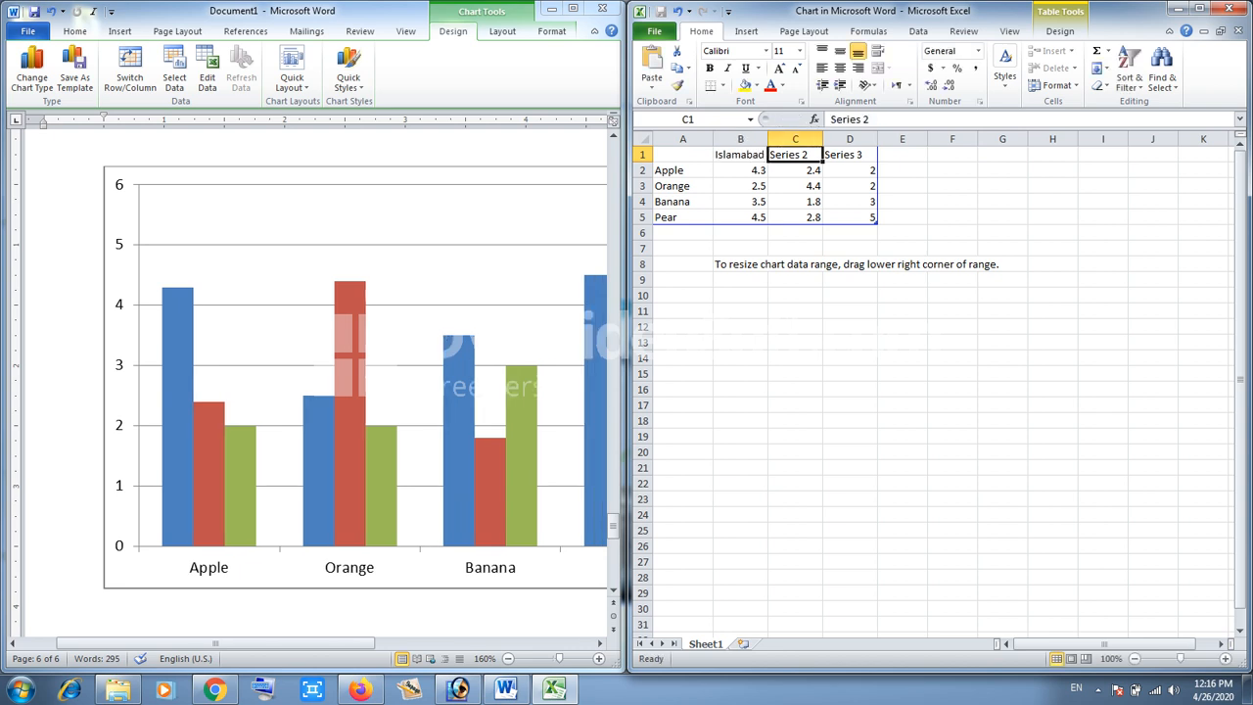
type("lahore")
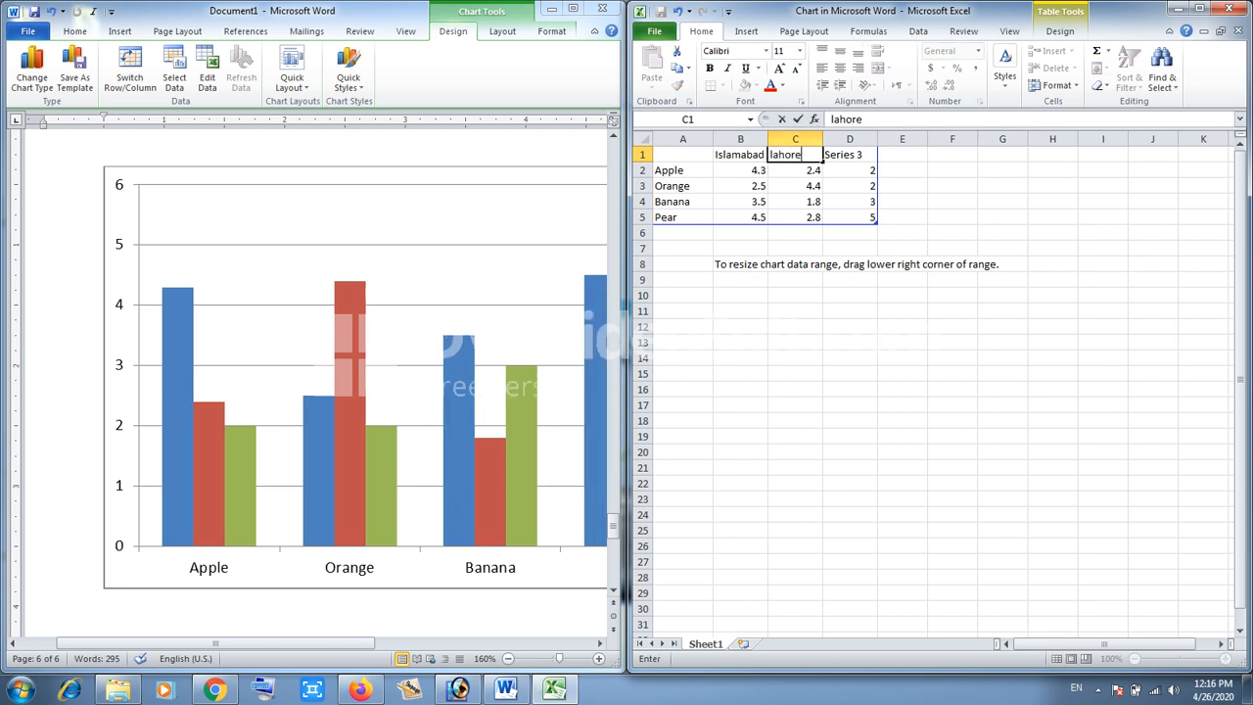
key("Tab")
type("Karachi")
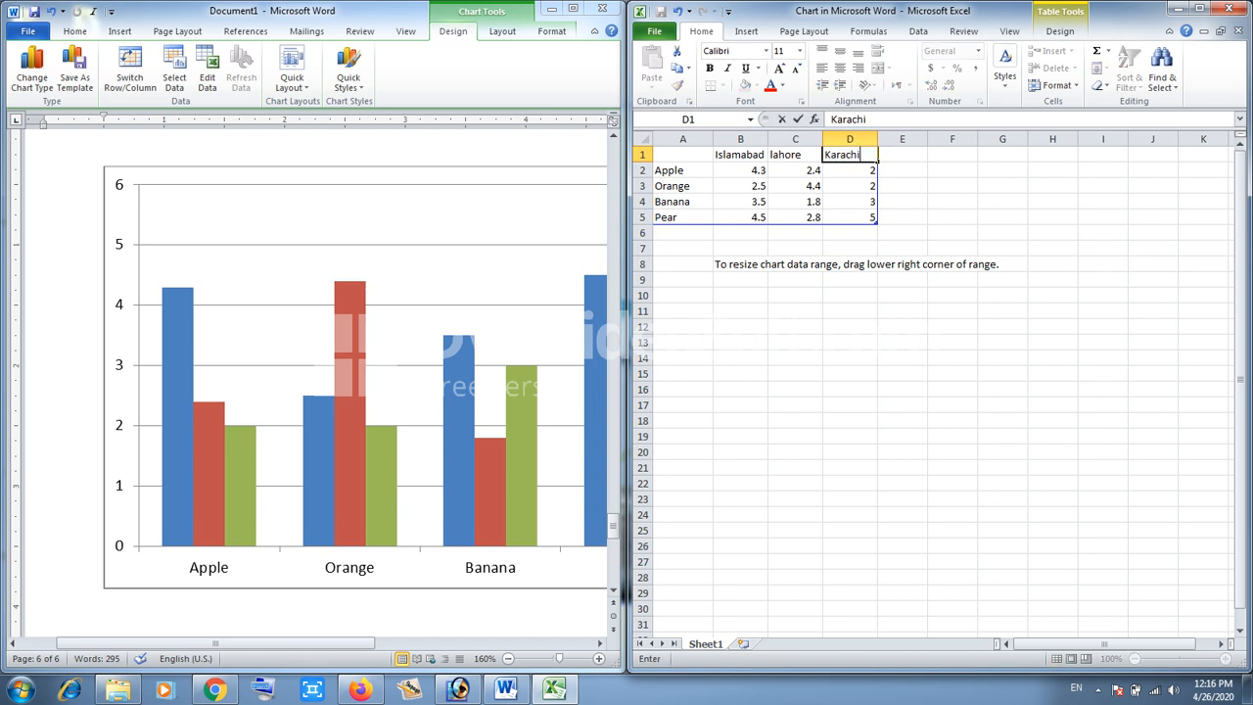
key("Return")
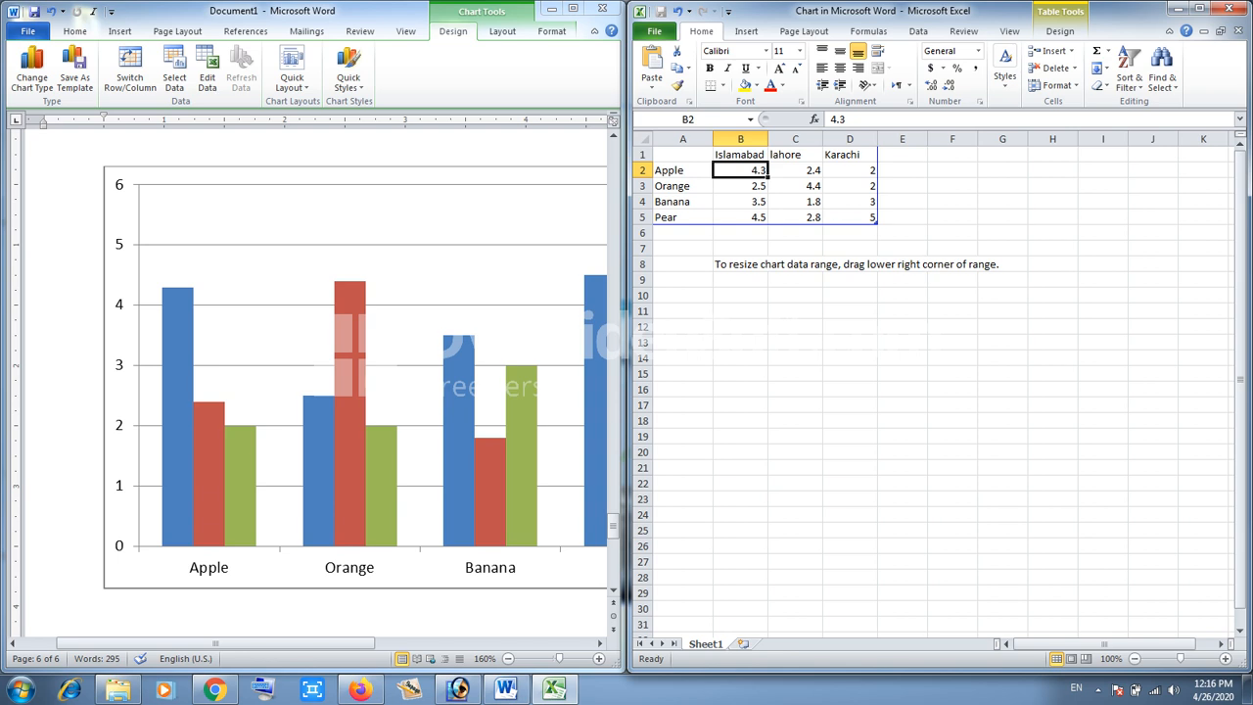
- Enter the Apple values 300, 250, 200 and the Orange values 230, 200, 220 for the three cities
type("300")
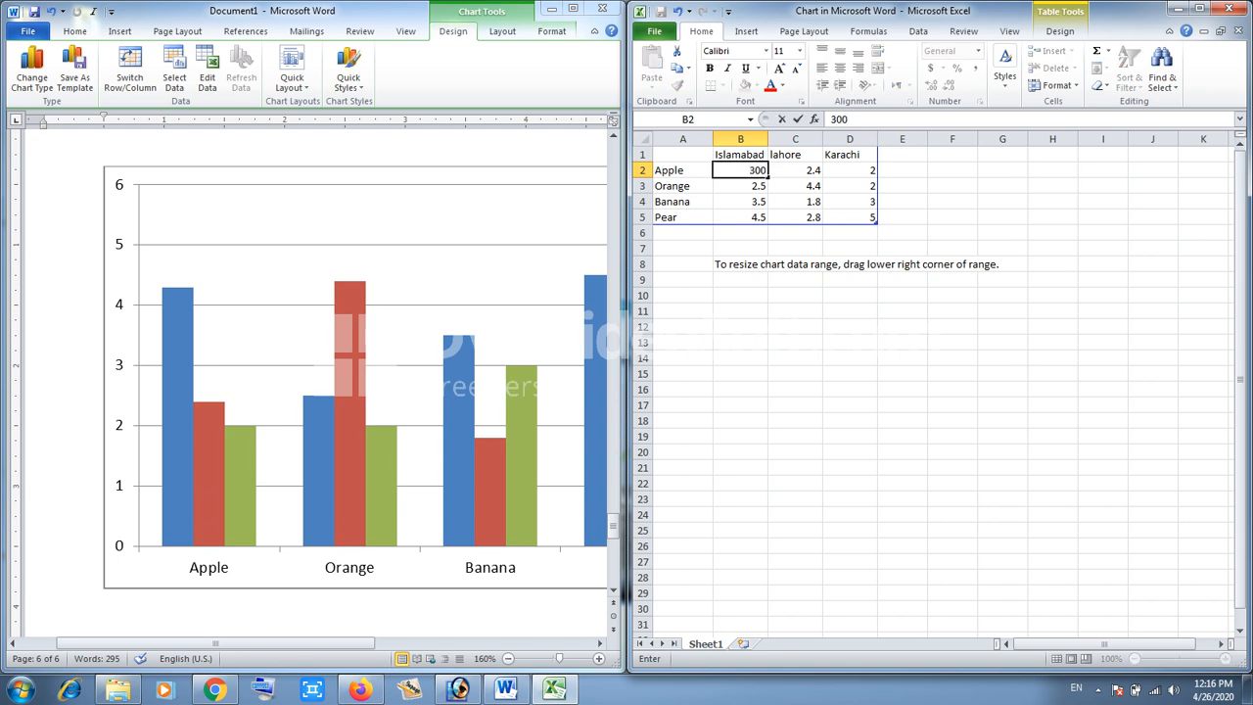
key("Tab")
type("250")
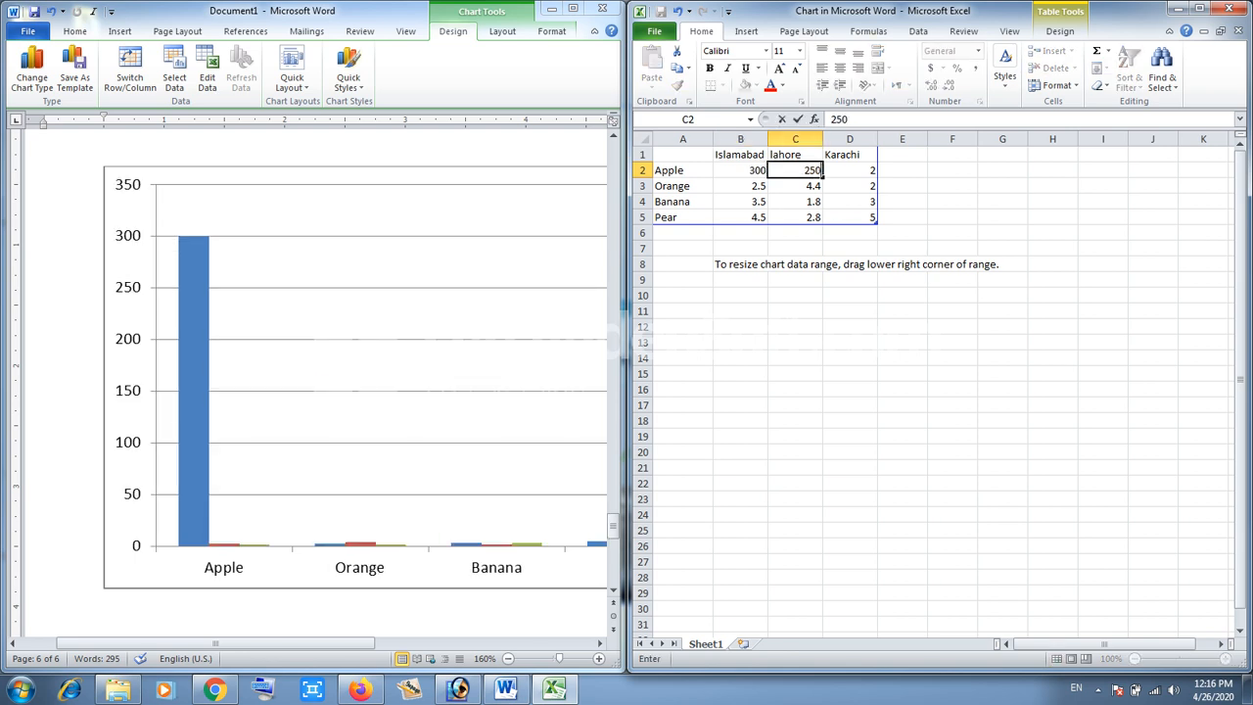
key("Tab")
type("200")
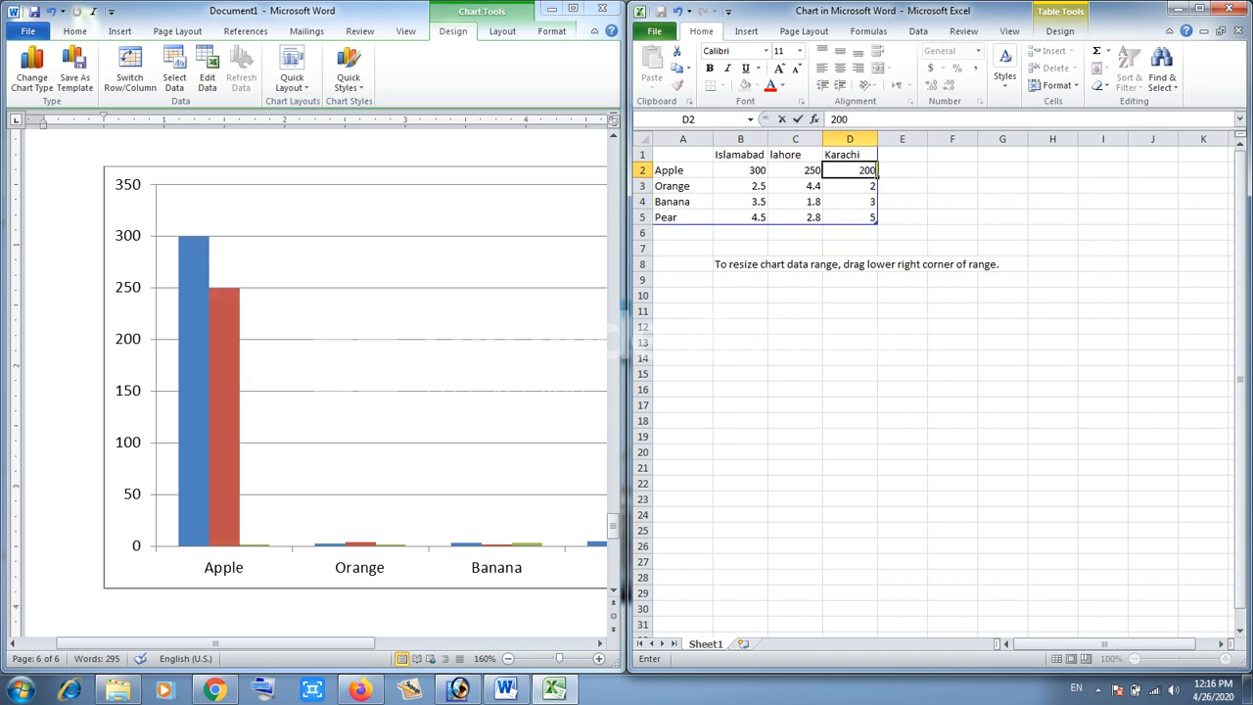
key("Return")
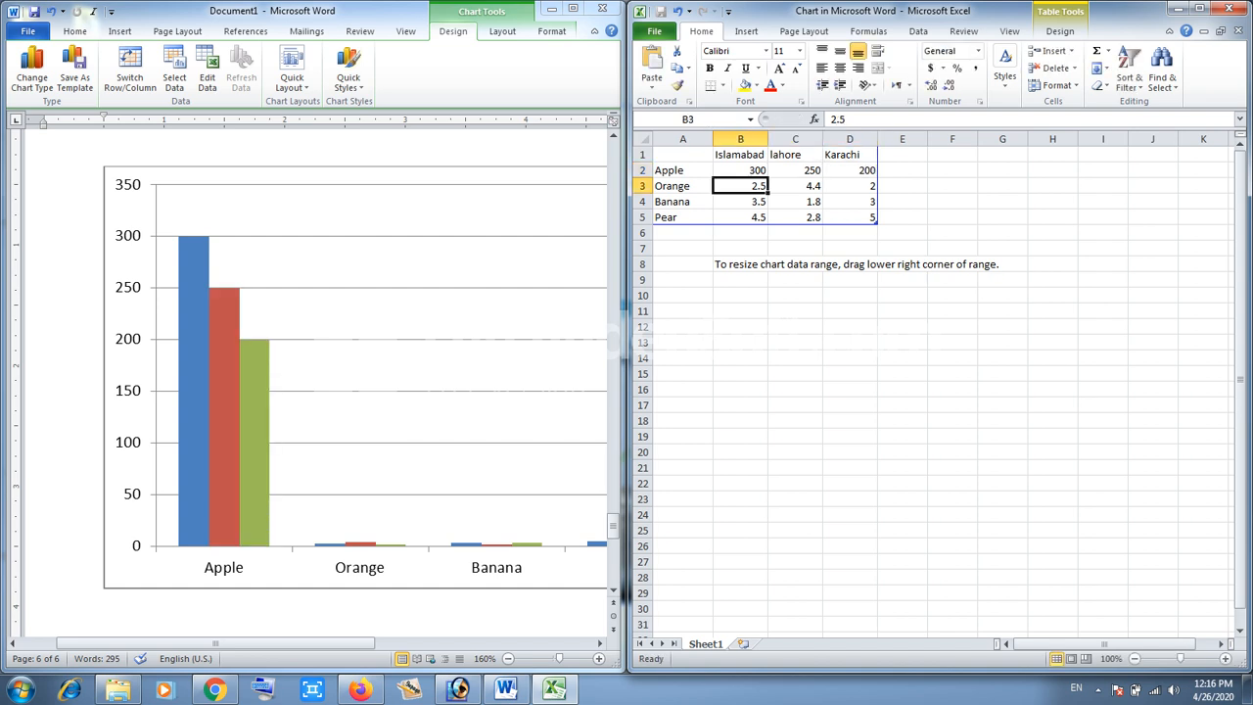
type("230")
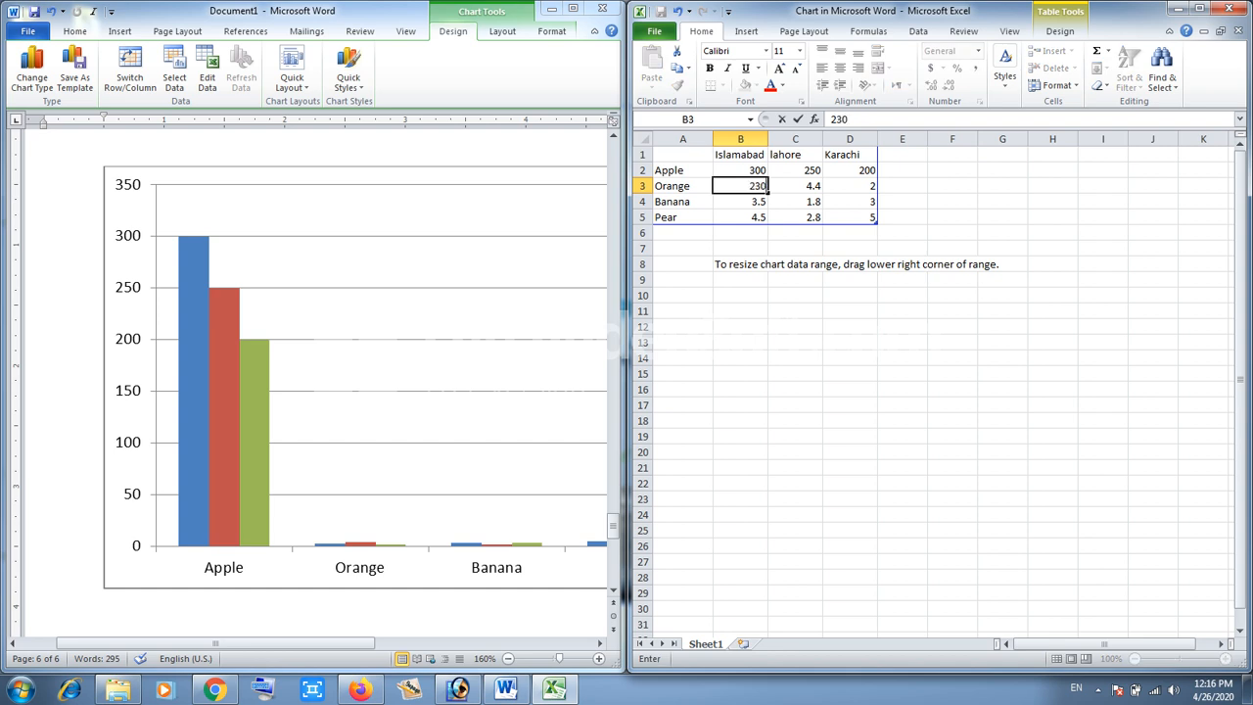
key("Tab")
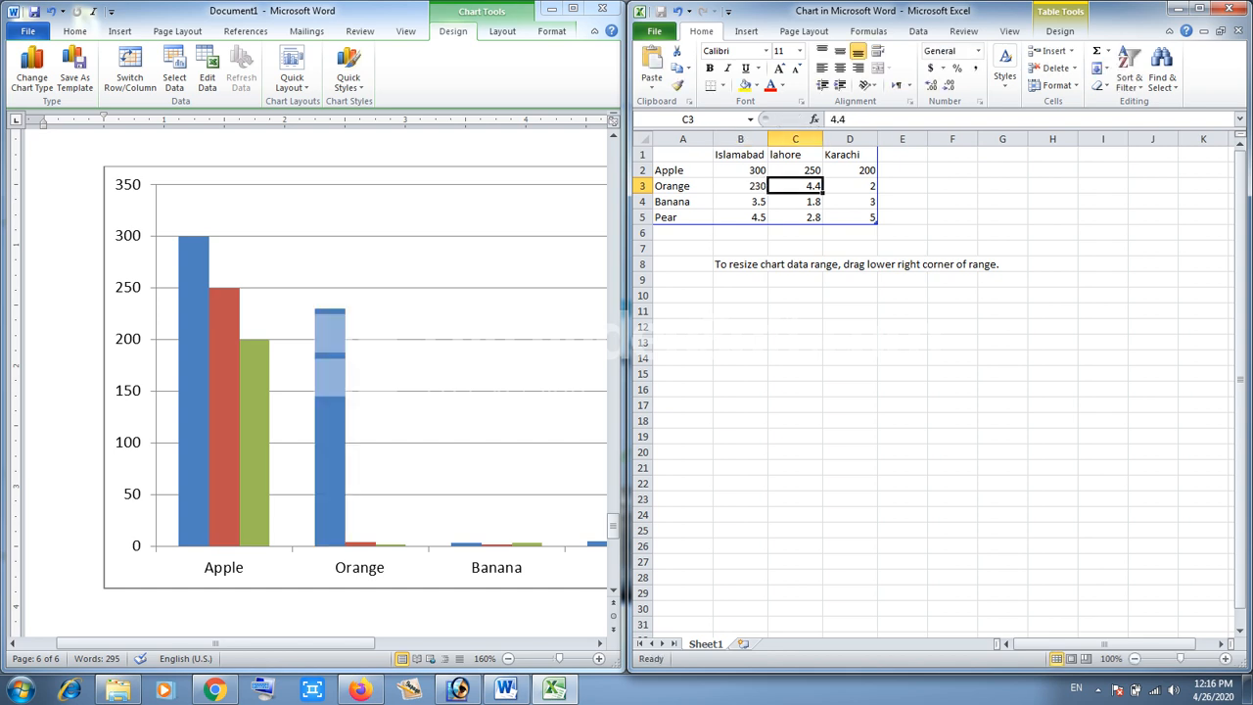
type("200")
key("Tab")
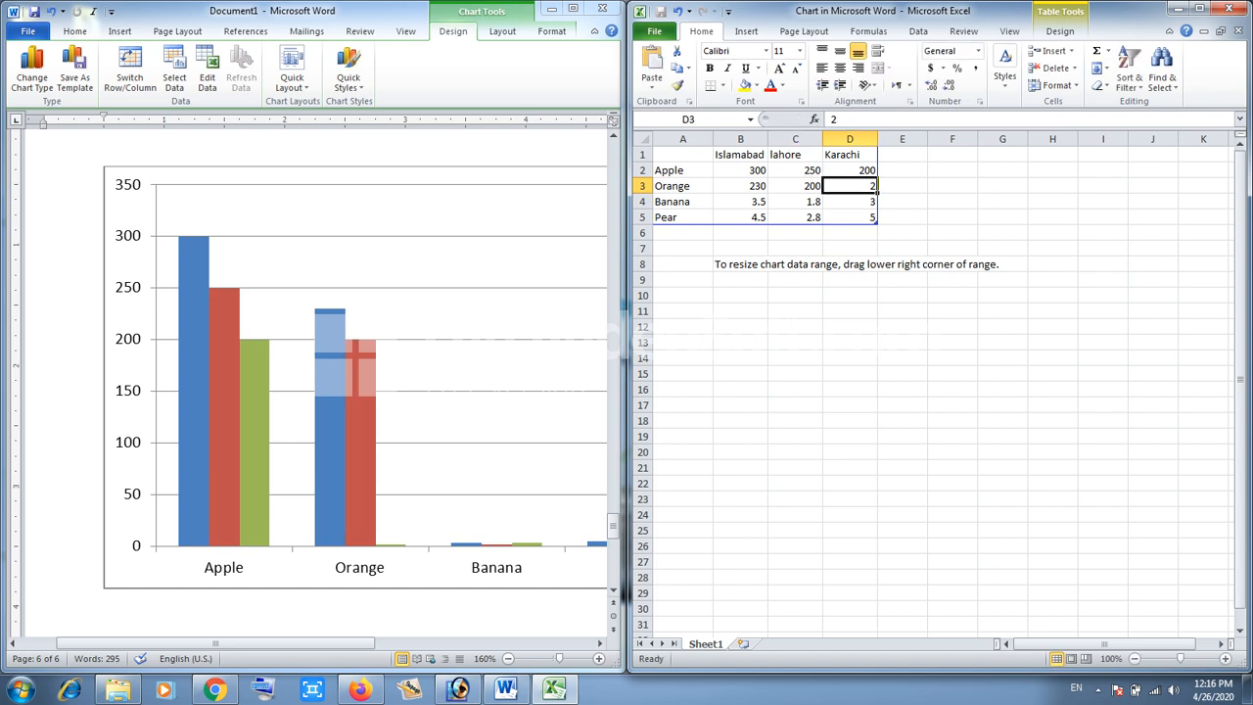
type("2")
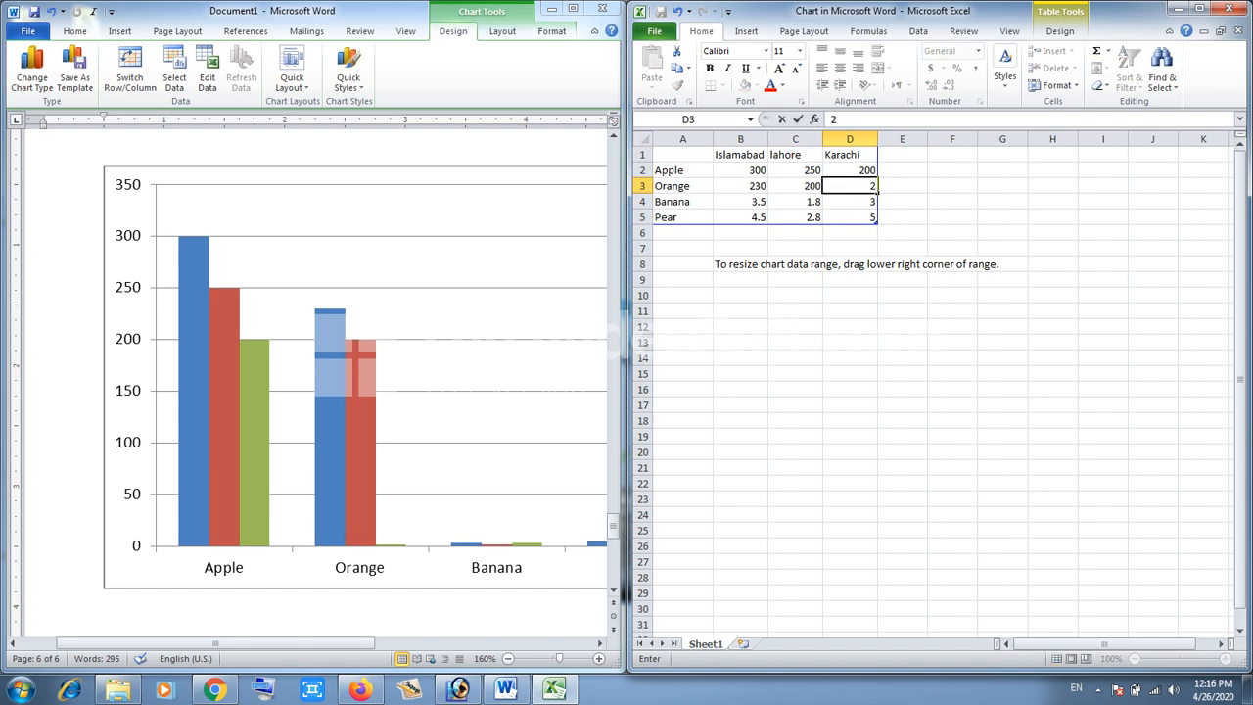
type("20")
key("Return")
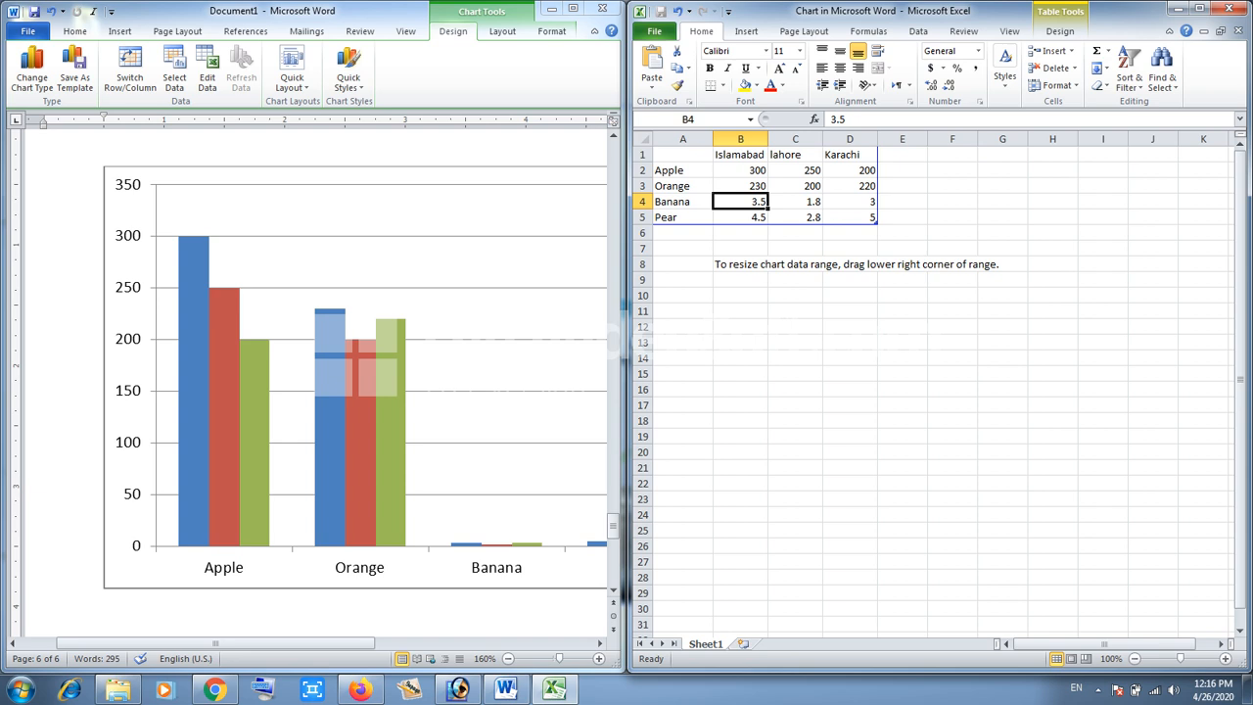
- Close the chart data sheet window and maximize the document window
left_click(1224, 8)
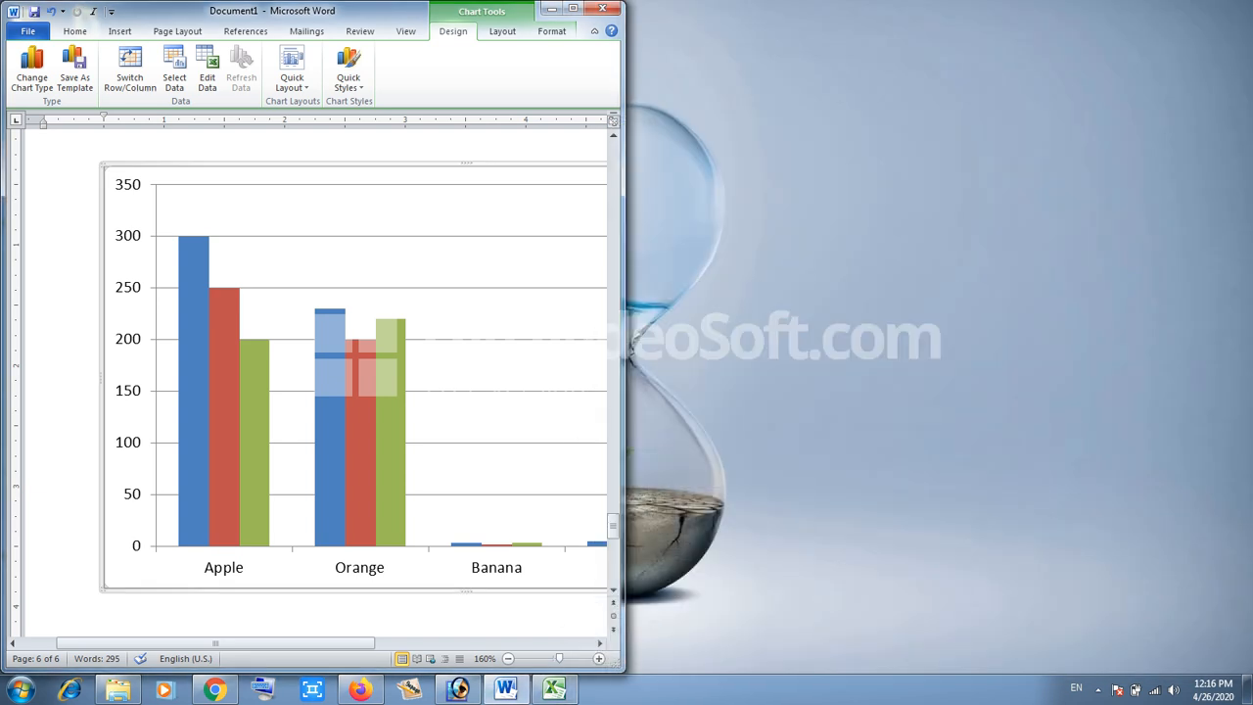
left_click(573, 7)
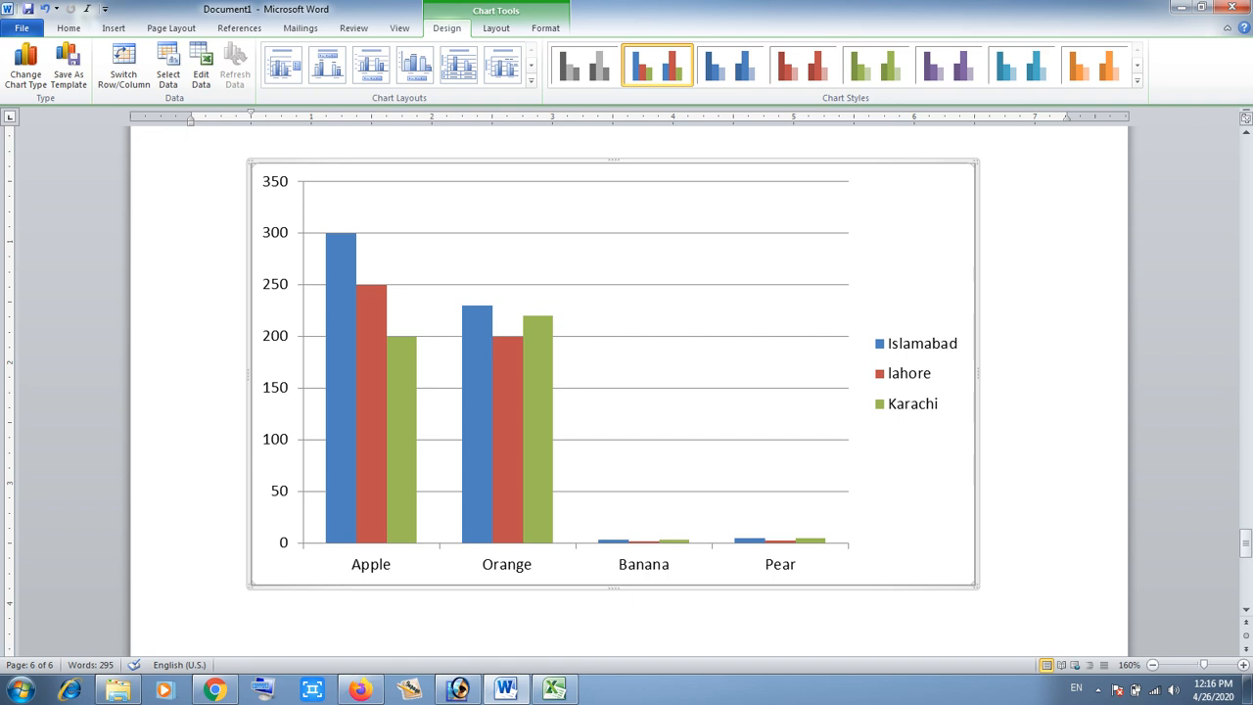
- Examine the chart's data series by selecting individual bars
mouse_move(347, 456)
left_click(507, 423)
left_click(477, 421)
mouse_move(336, 238)
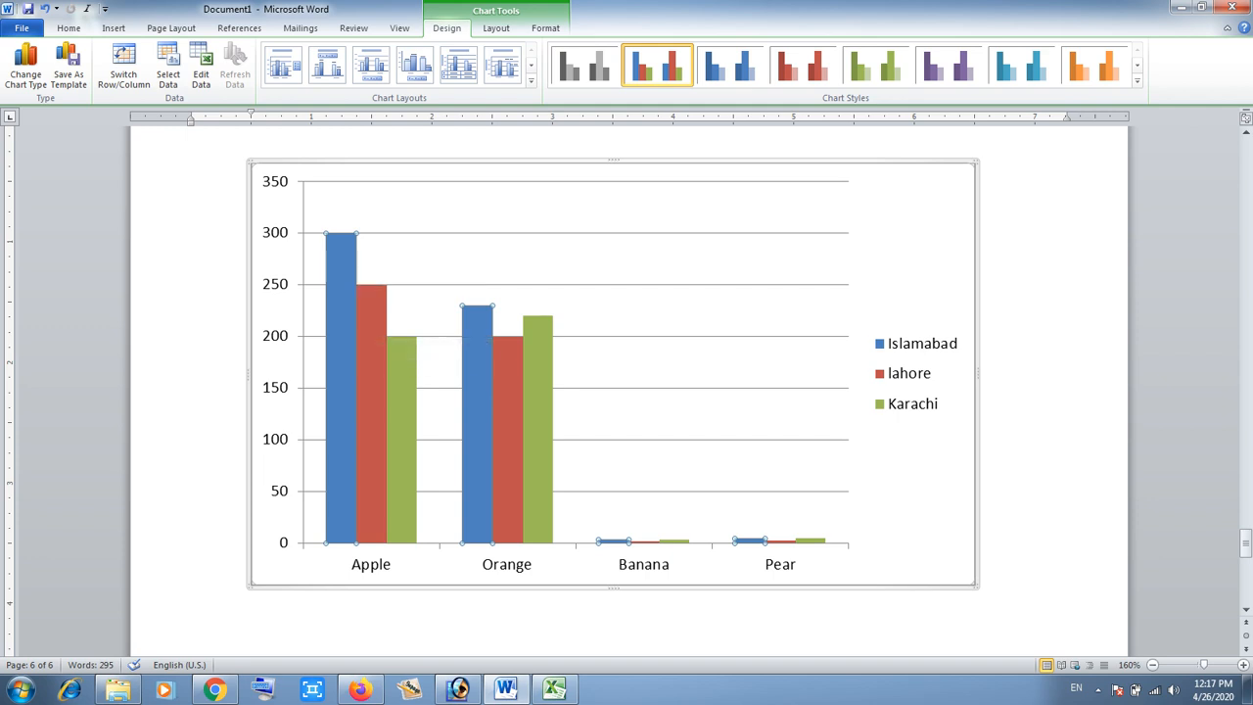
mouse_move(400, 420)
mouse_move(372, 384)
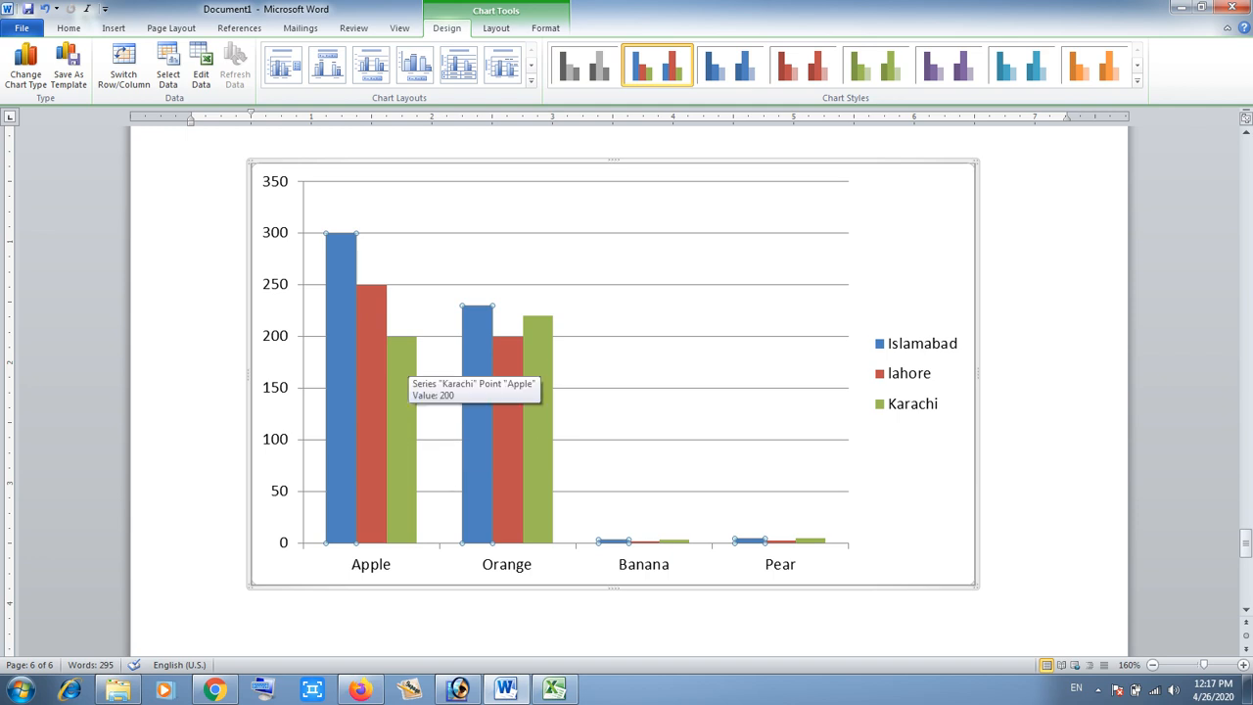
left_click(403, 372)
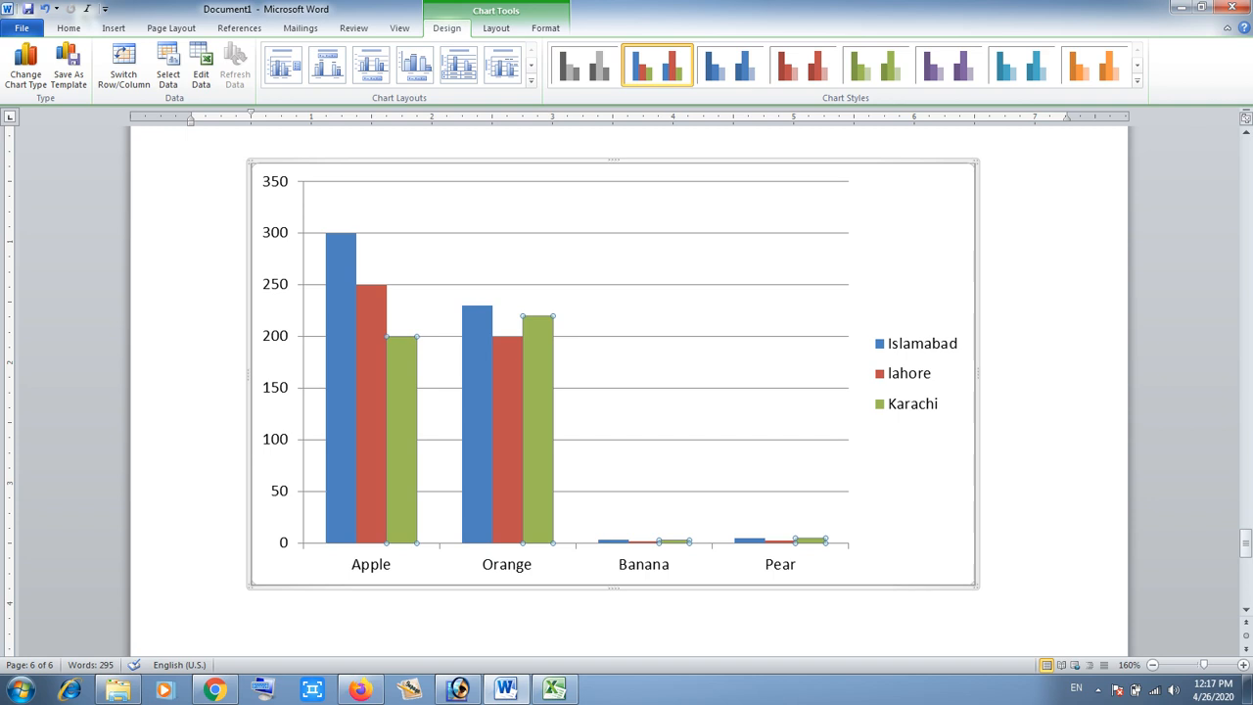
mouse_move(403, 363)
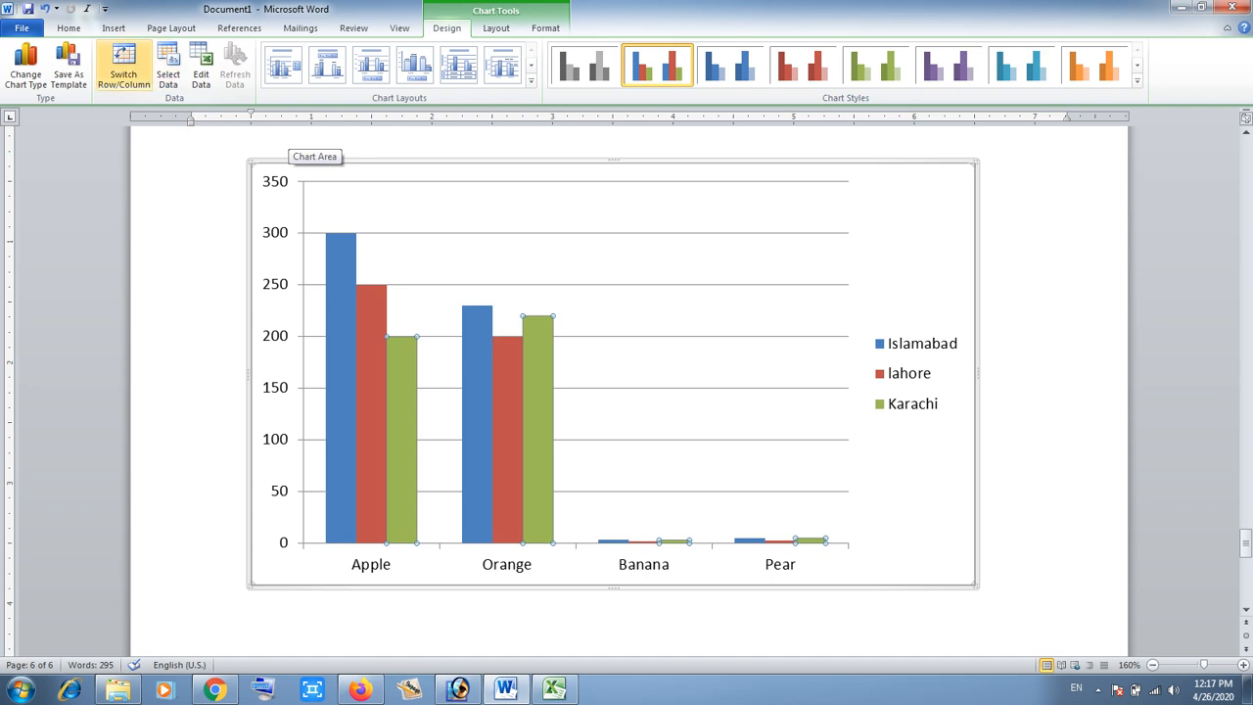
- Insert a screenshot of the maximized chart data sheet window into the document
left_click(114, 27)
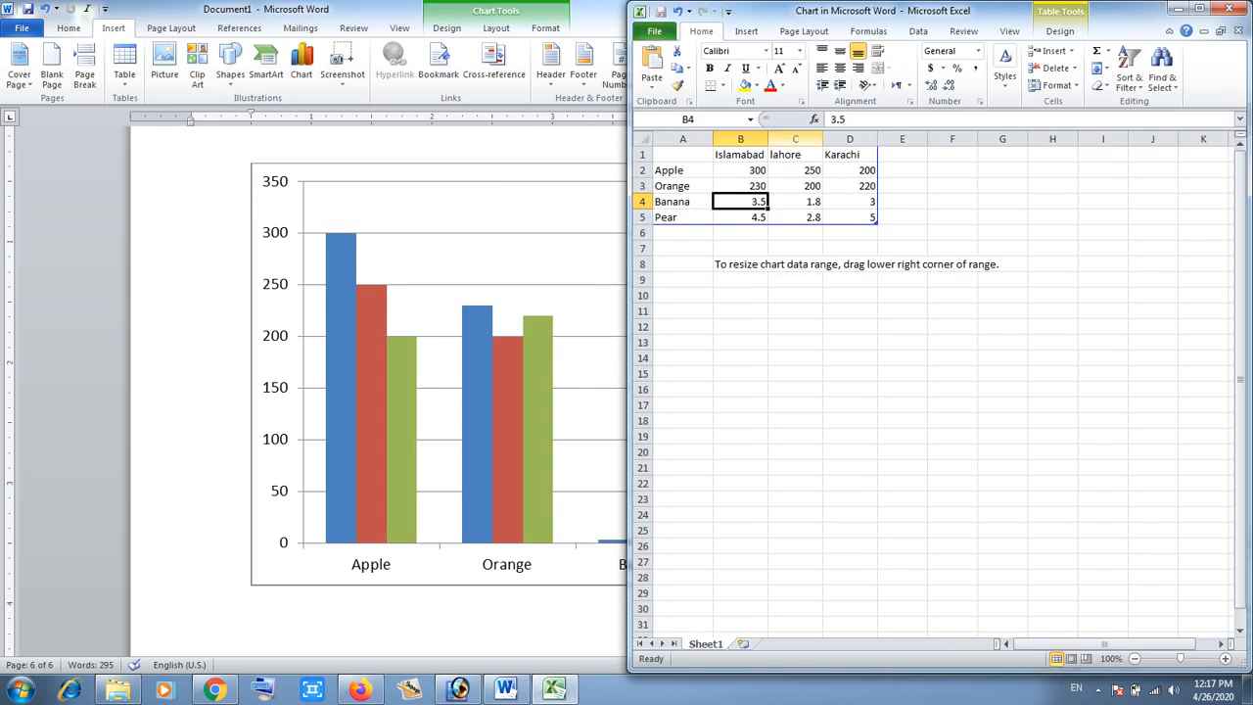
left_click(1199, 7)
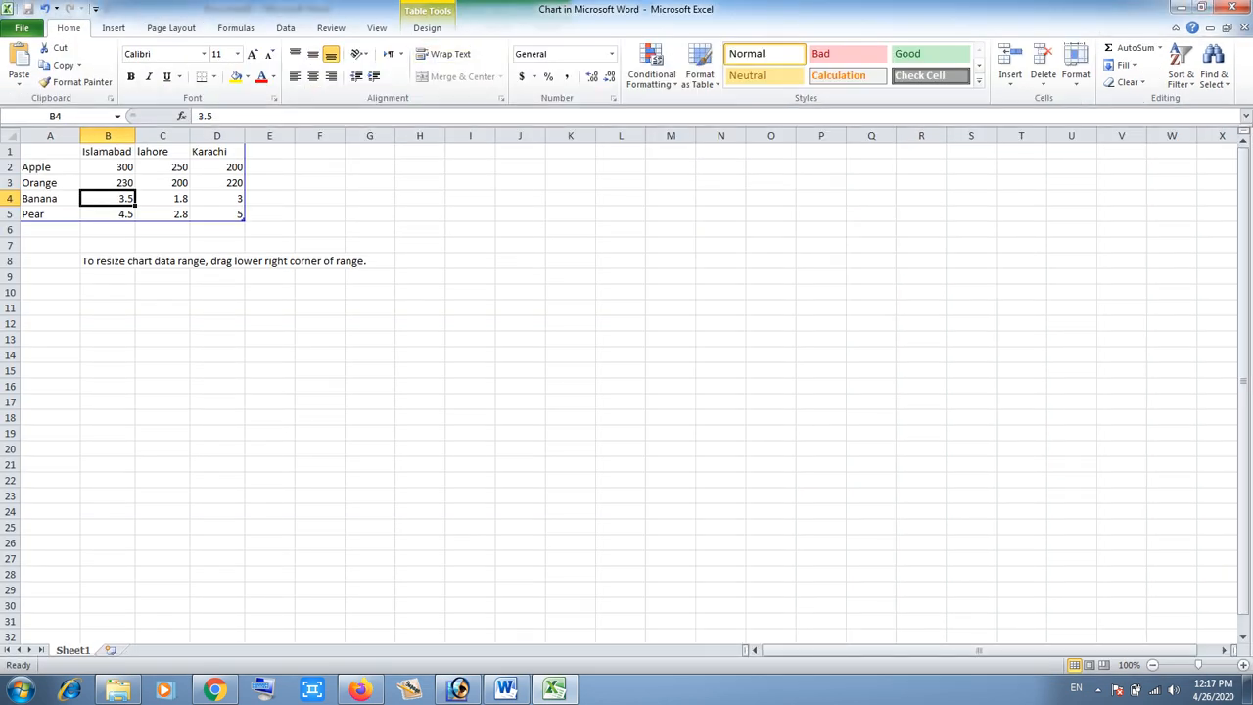
left_click(505, 689)
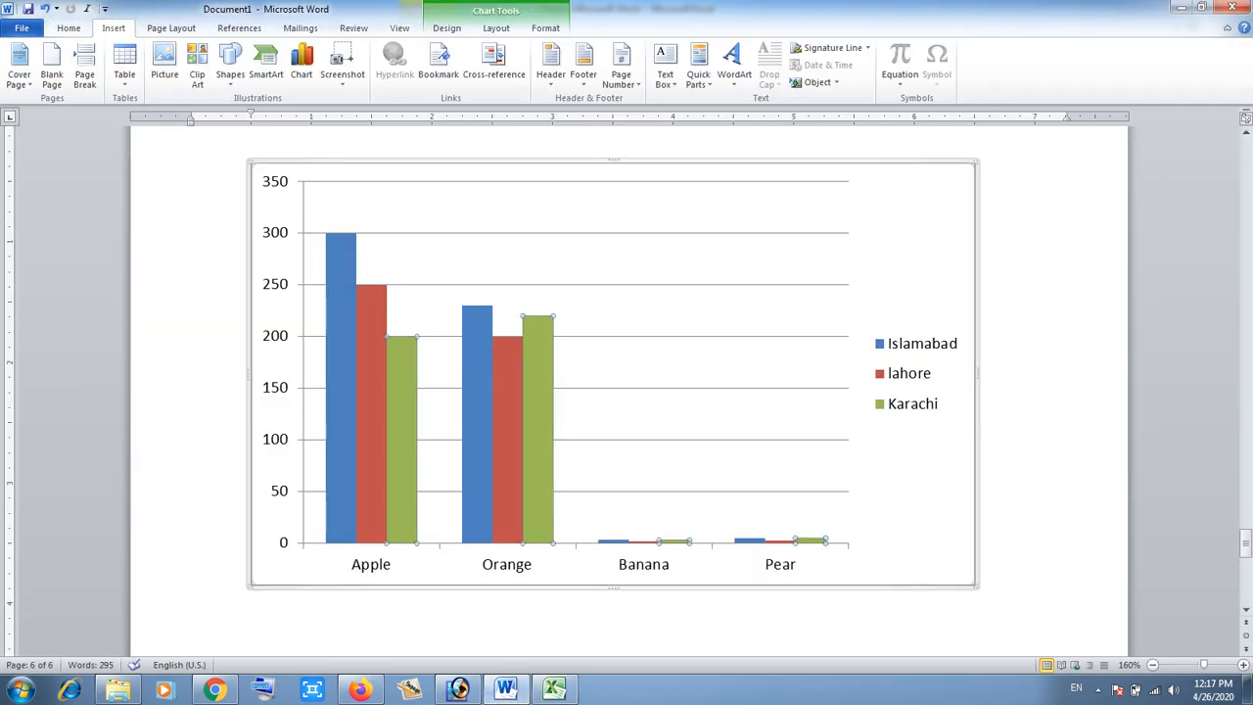
left_click(342, 64)
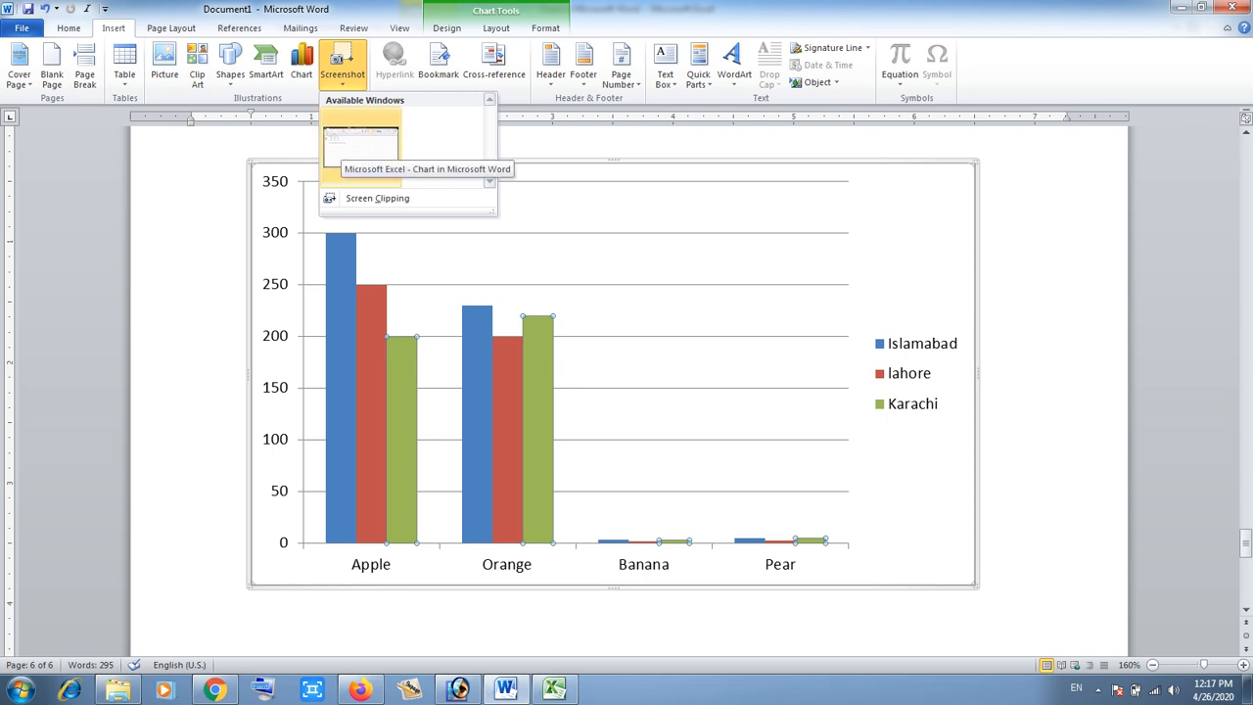
left_click(361, 145)
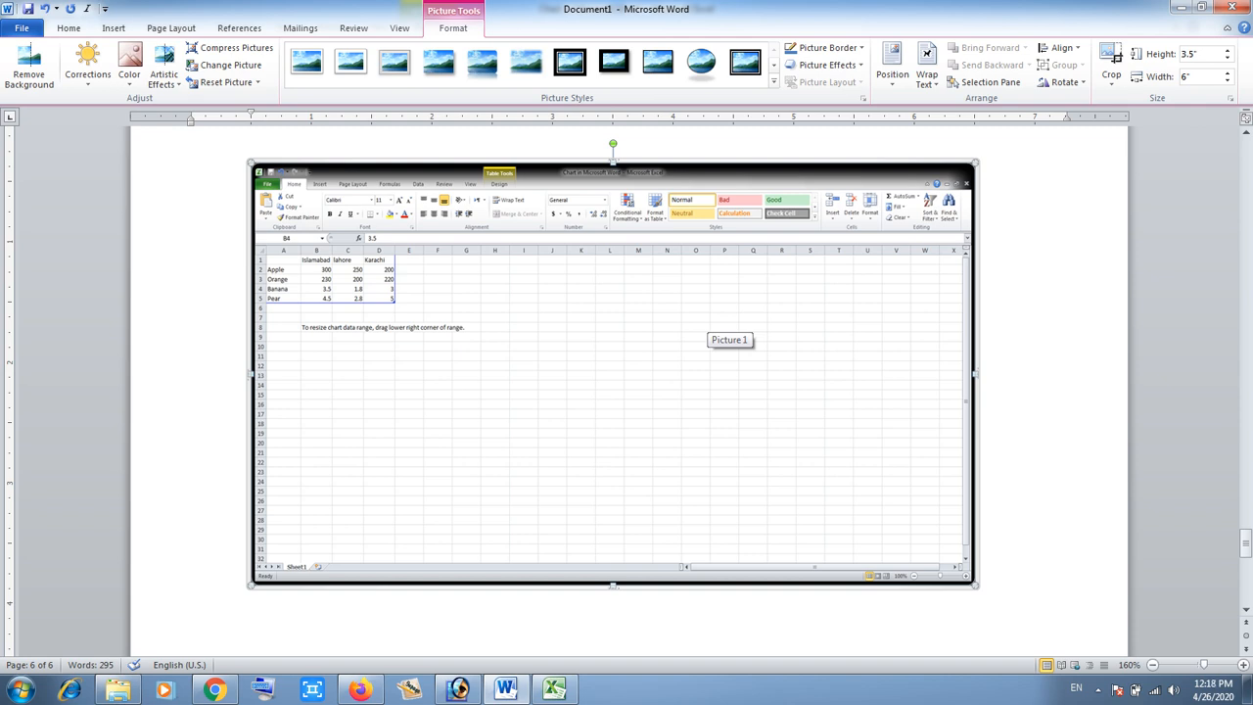
left_click(114, 27)
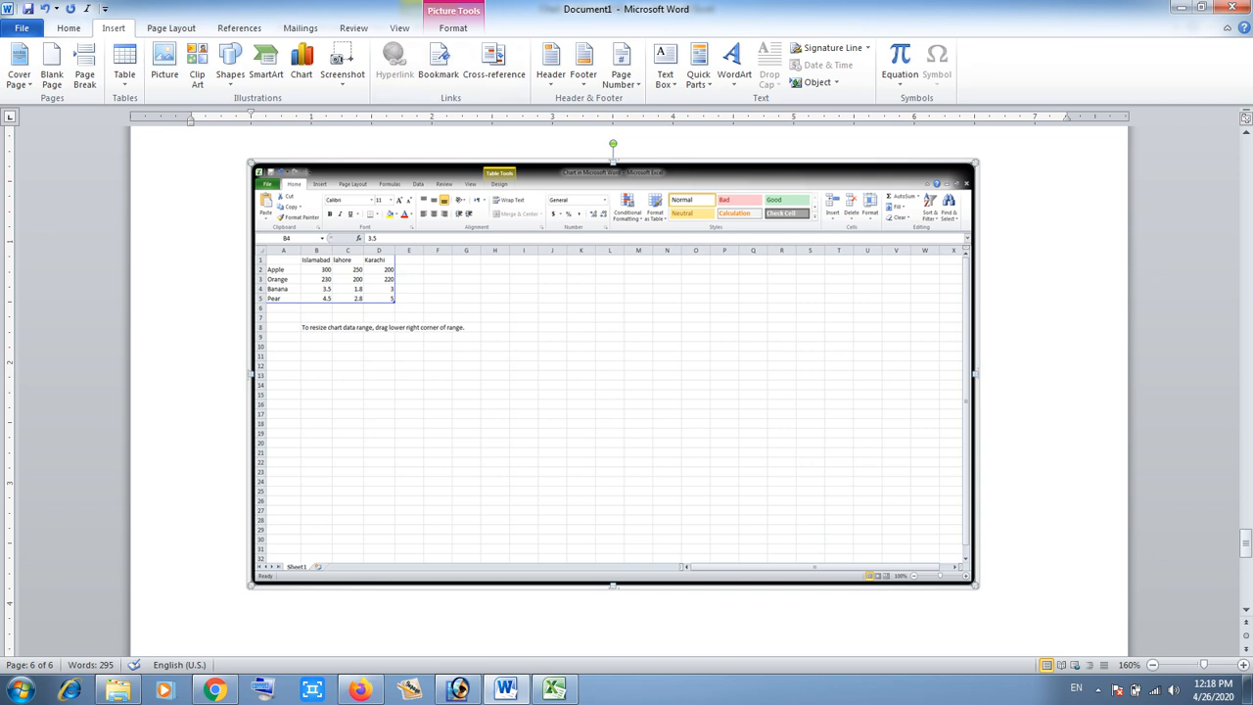
left_click(1097, 689)
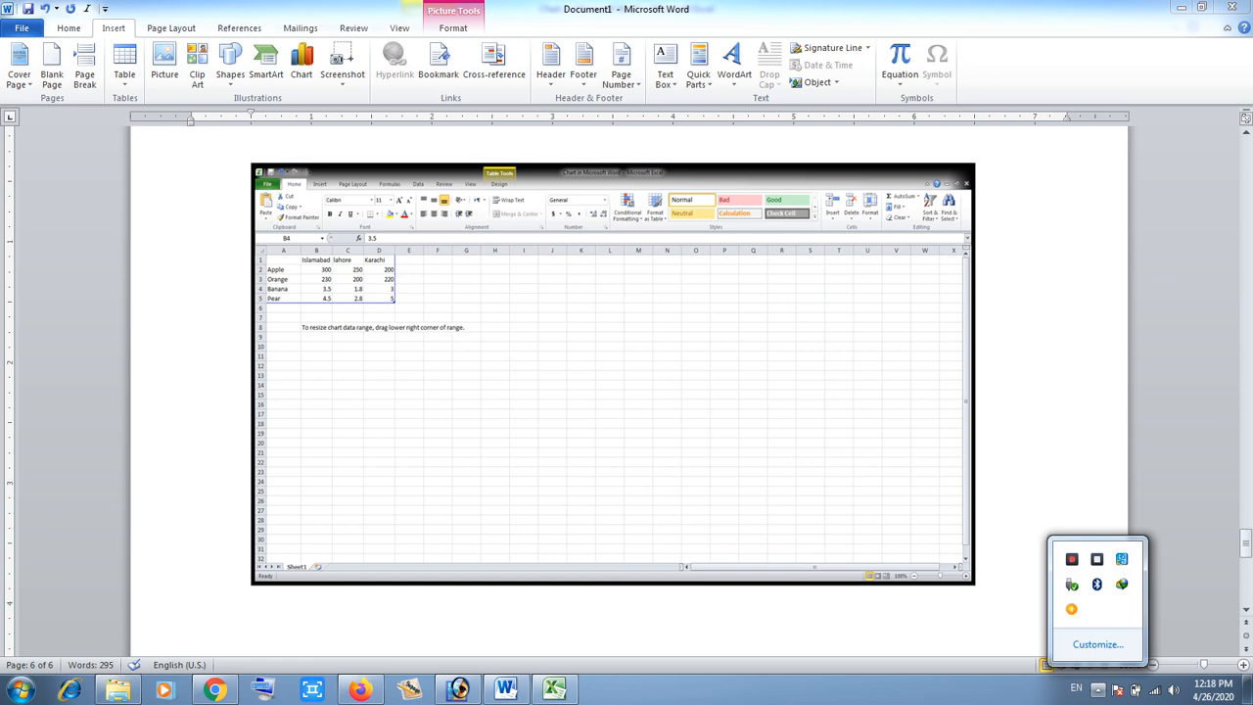